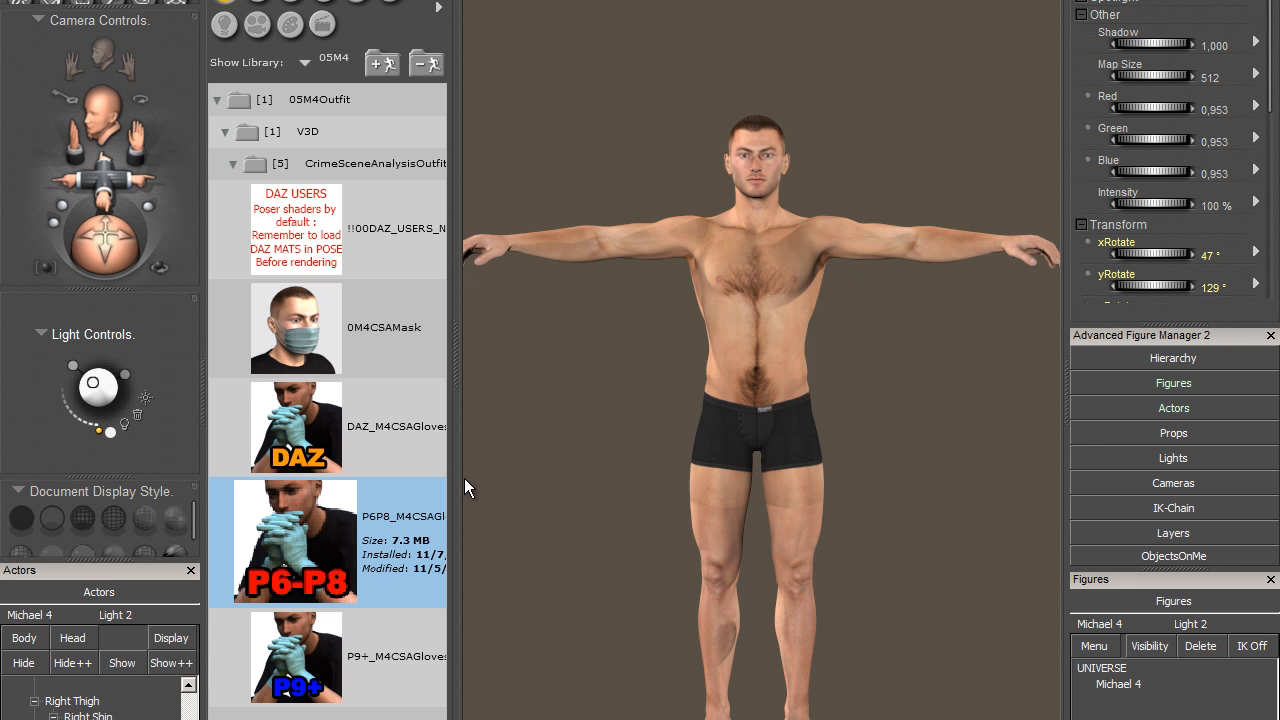
- Load the 0M4CSAMask figure from the CrimeSceneAnalysisOutfit folder onto the scene with Michael 4
left_click_drag(106, 242, 188, 236)
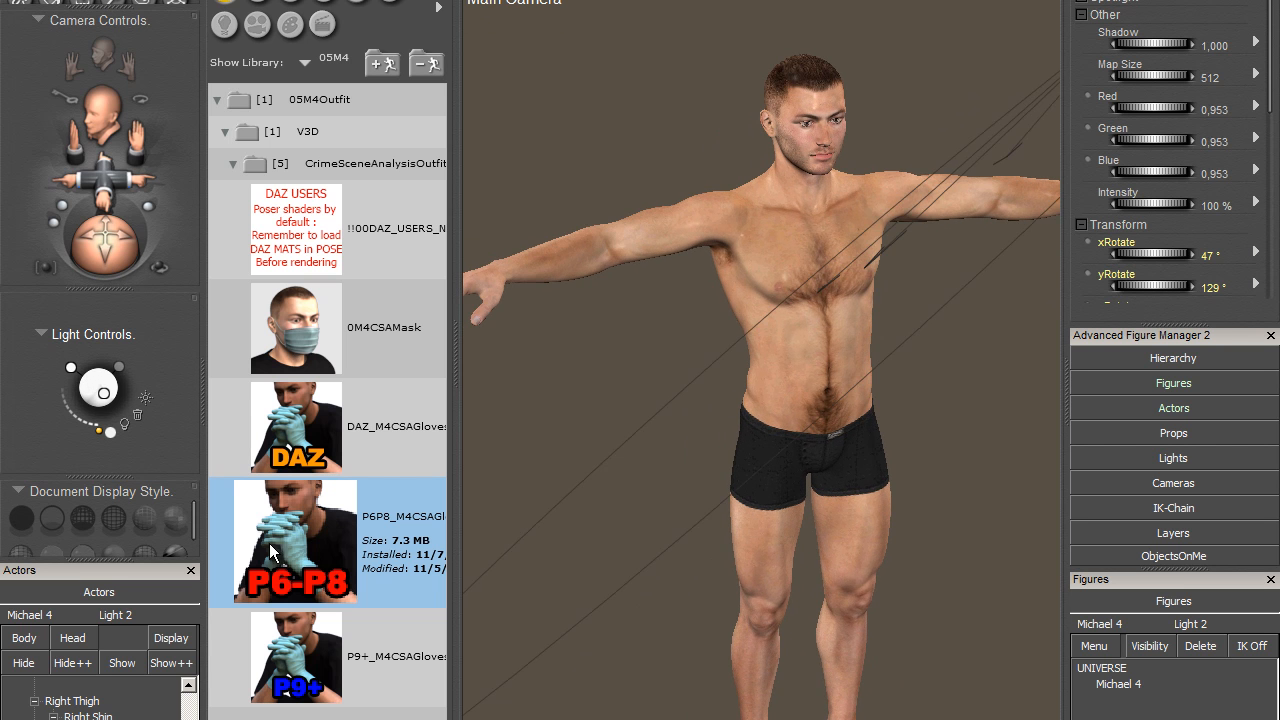
left_click(276, 332)
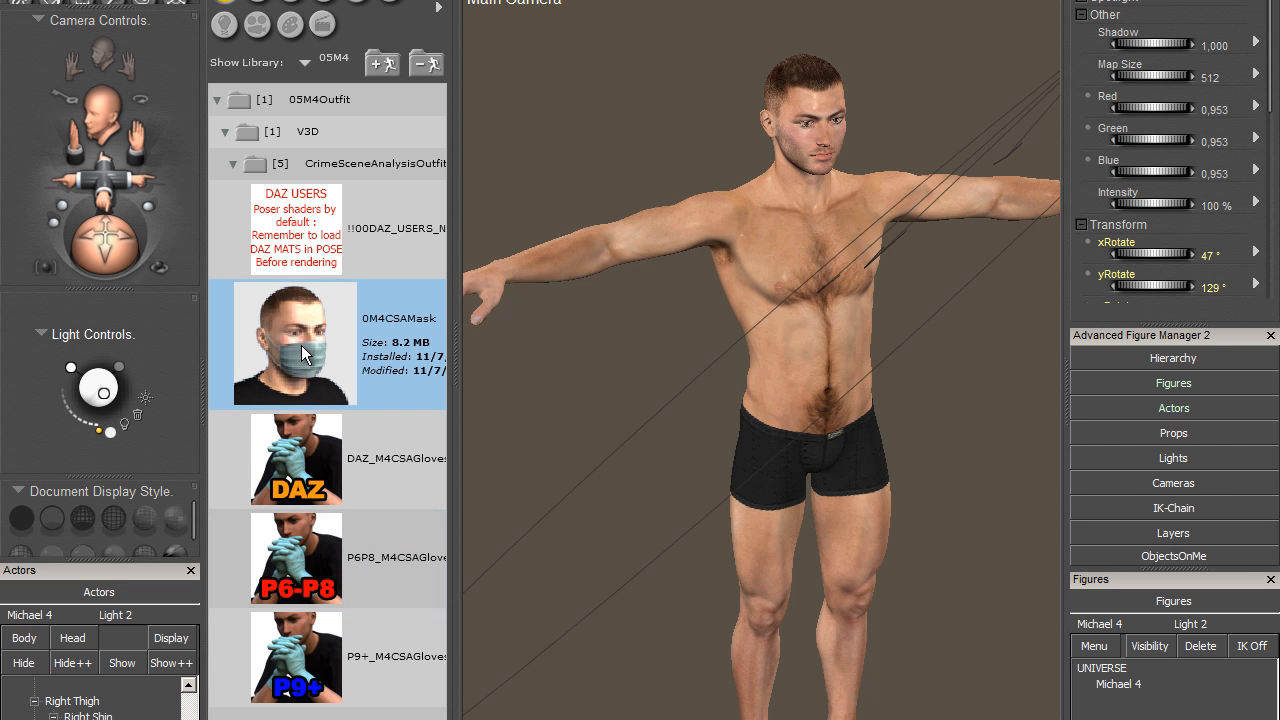
left_click_drag(302, 347, 697, 235)
left_click_drag(775, 129, 762, 197)
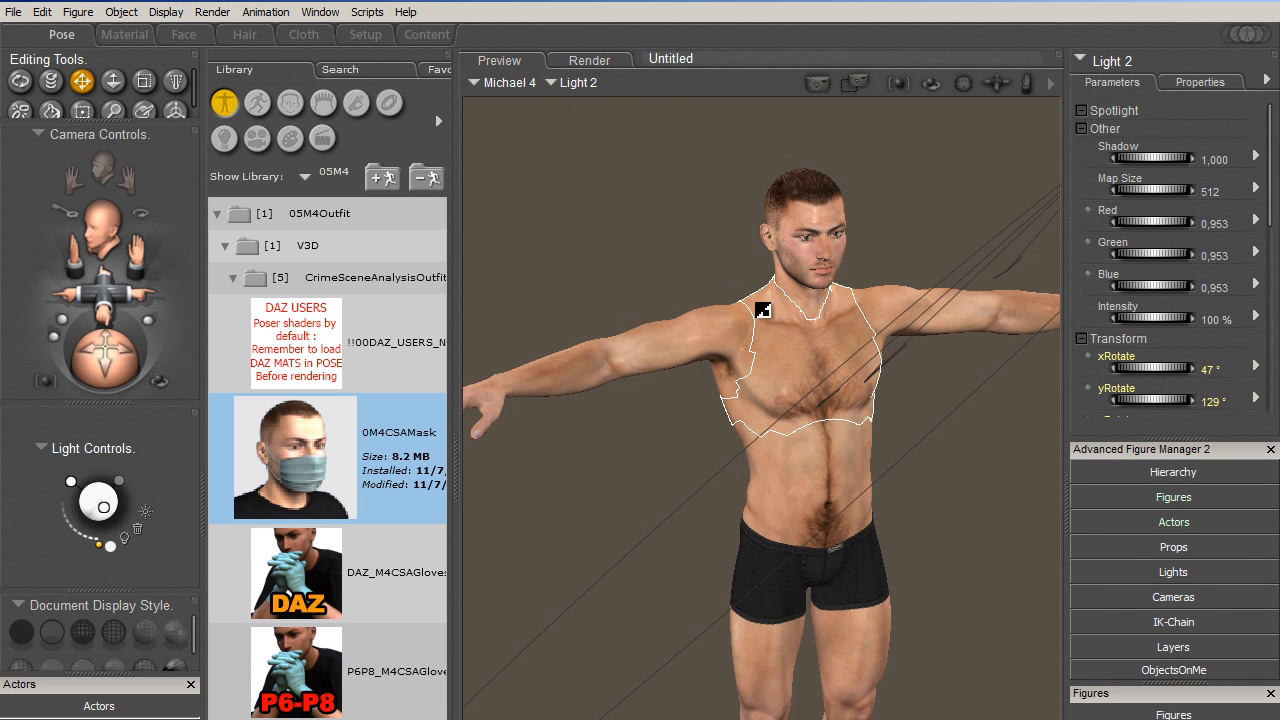
left_click_drag(762, 311, 280, 461)
double_click(280, 453)
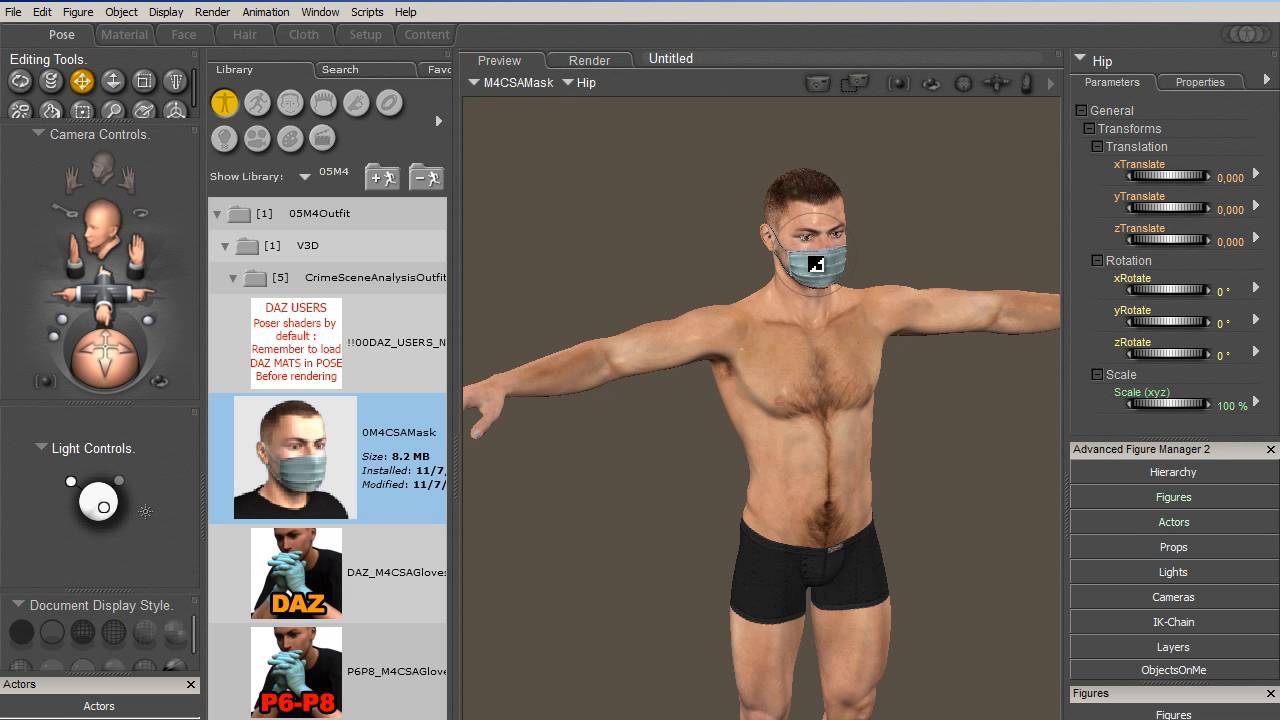
- Conform the M4CSAMask figure to Michael 4
left_click(535, 83)
left_click(530, 104)
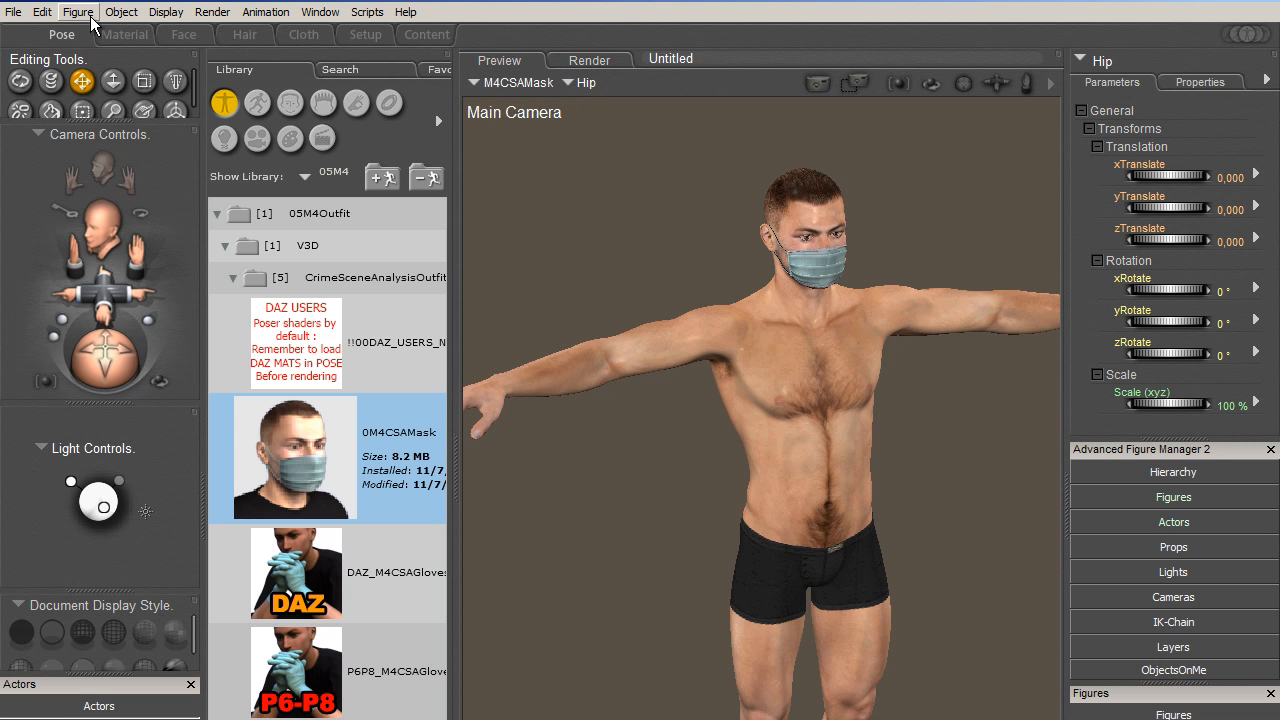
left_click(80, 12)
left_click(95, 75)
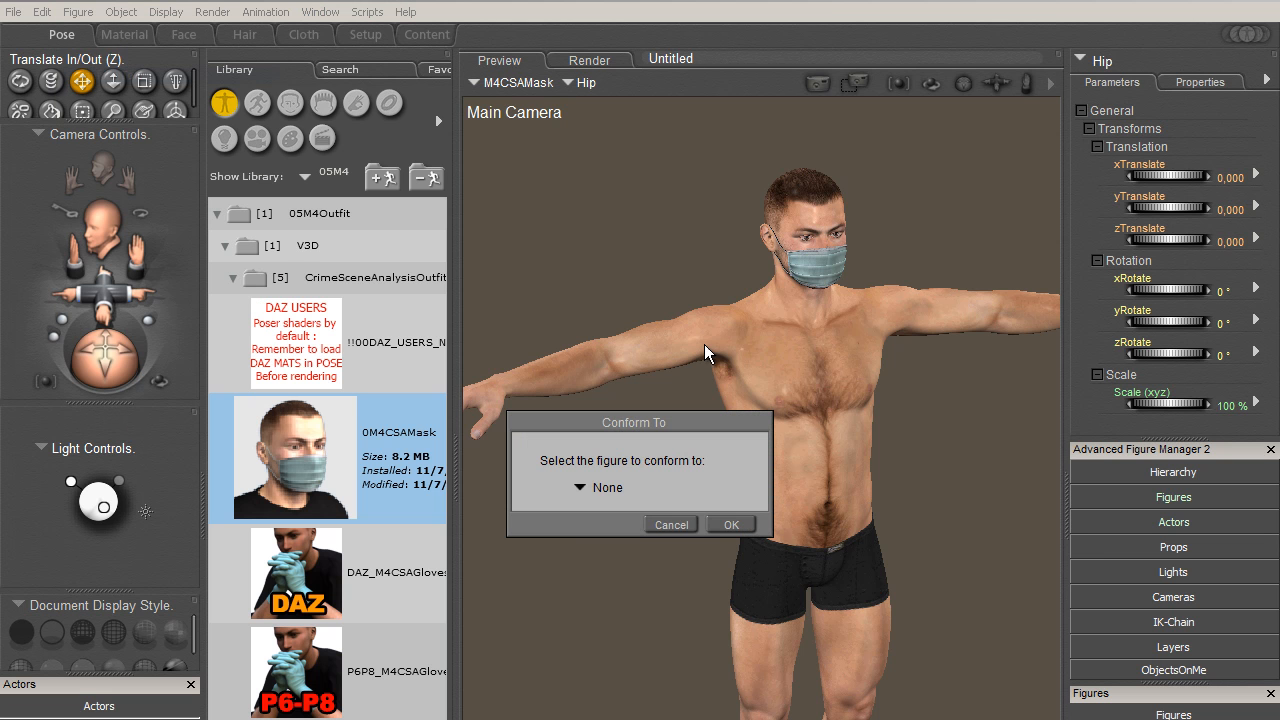
left_click(603, 488)
left_click(610, 517)
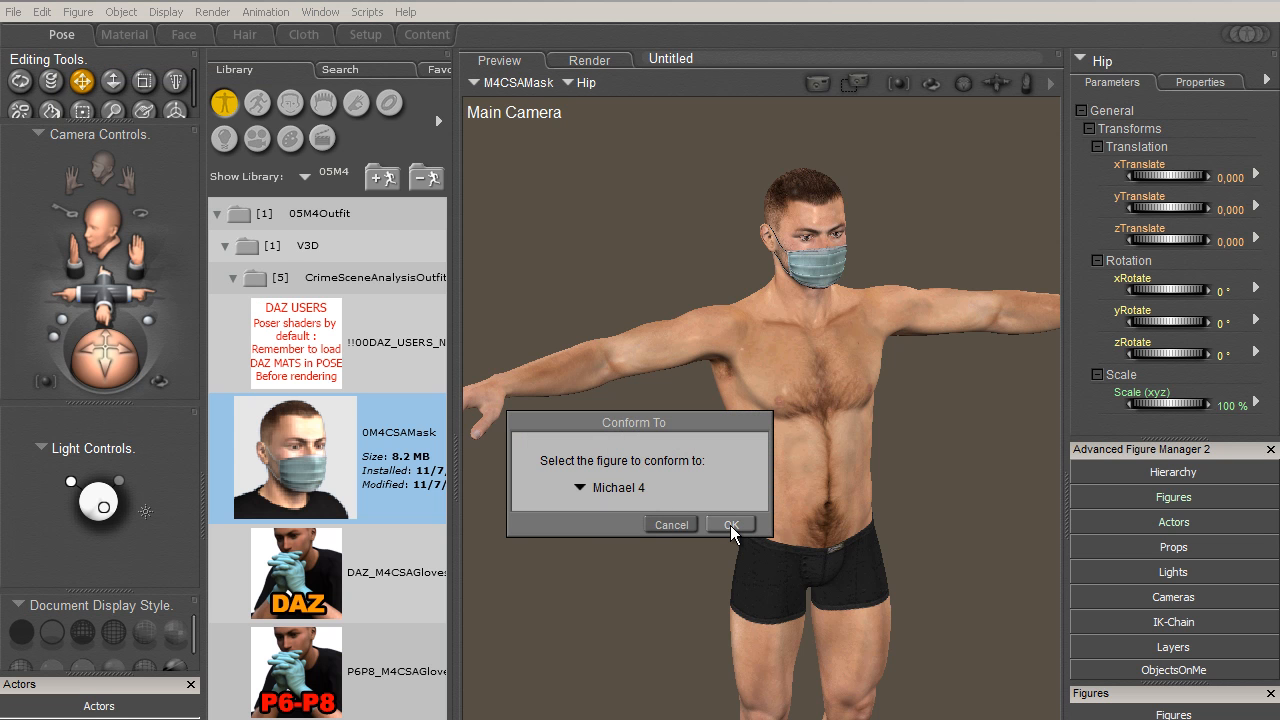
left_click(731, 527)
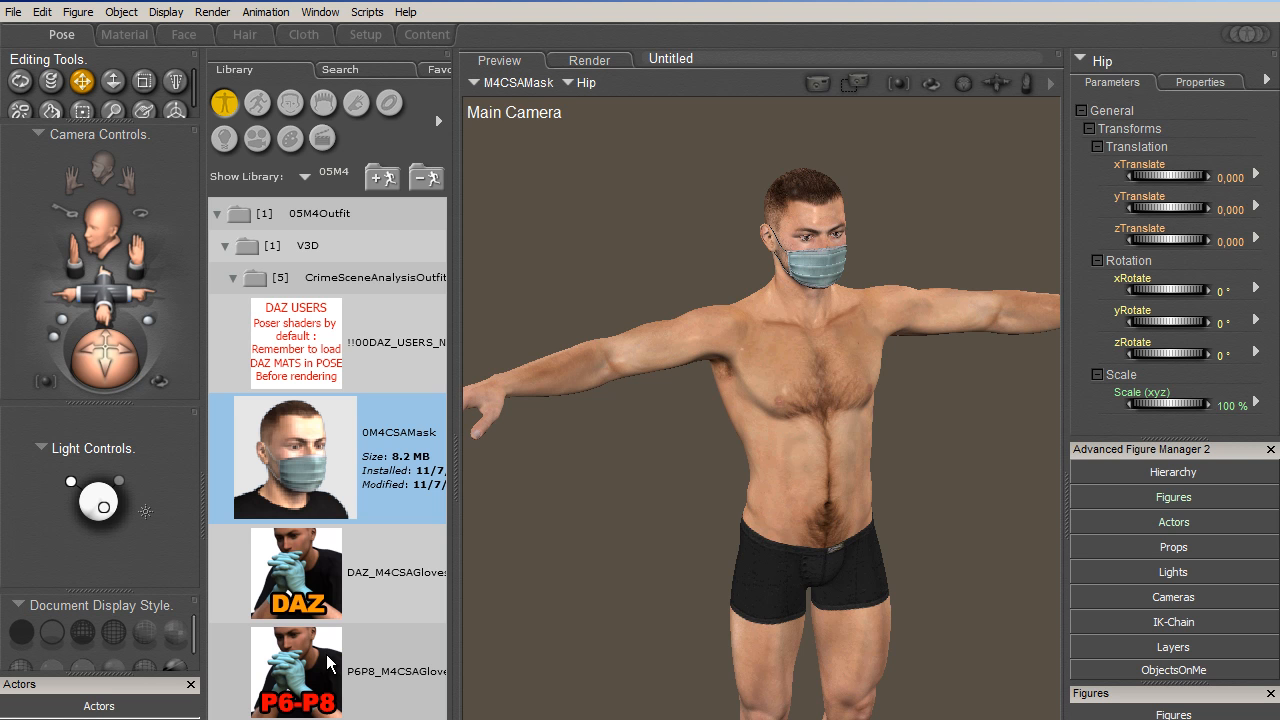
- Load the P9+ version of the M4CSAGloves figure from the CrimeSceneAnalysisOutfit folder
left_click(319, 601)
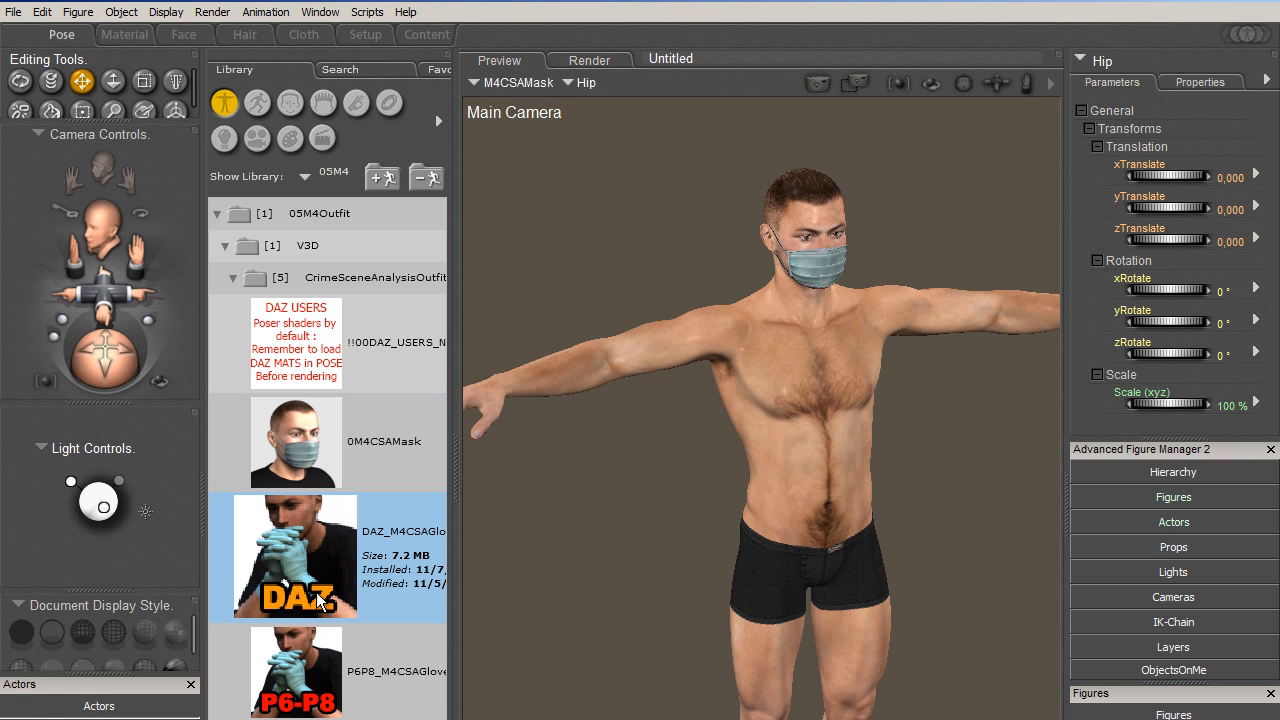
left_click(313, 660)
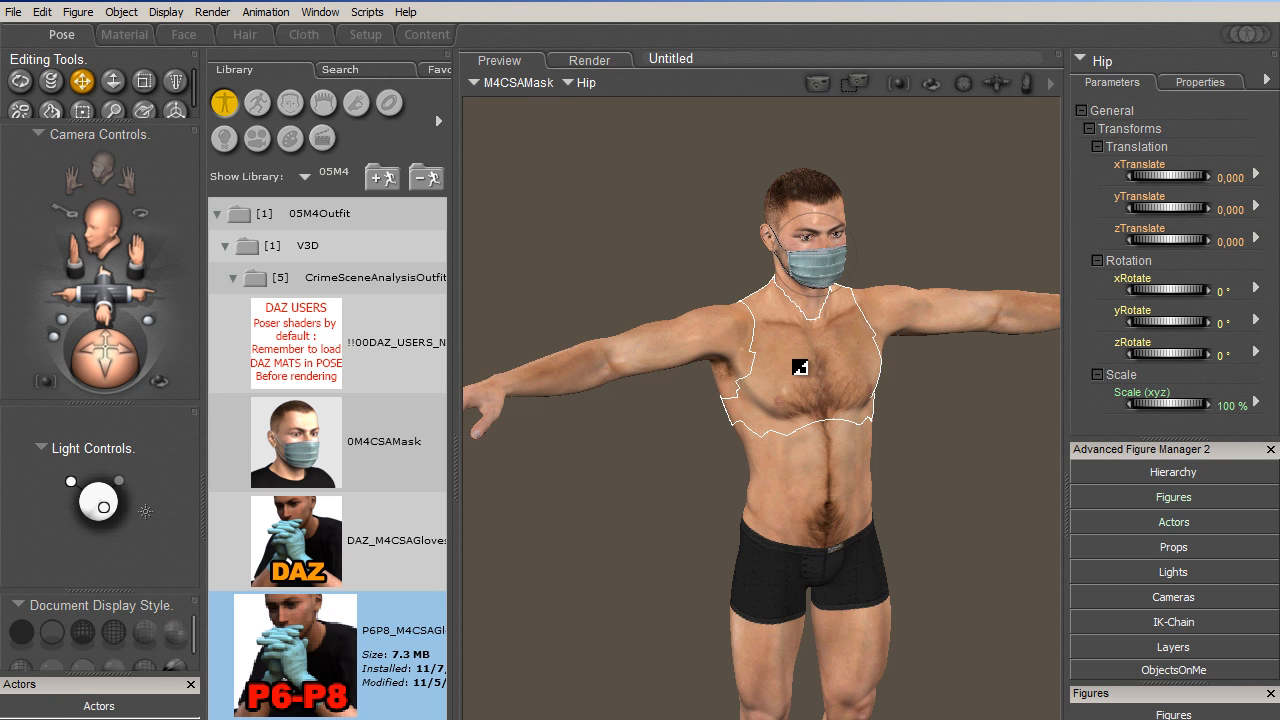
left_click(800, 368)
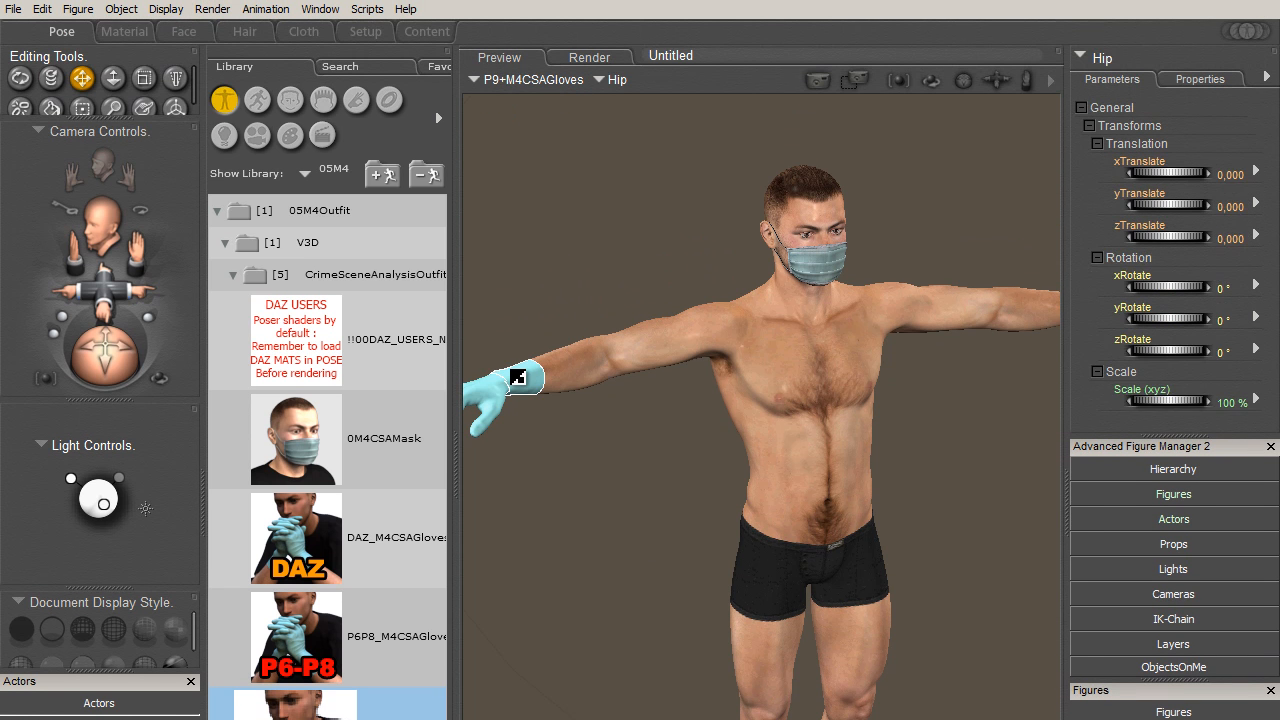
- Select the P9+M4CSAGloves figure and conform it to Michael 4
left_click(518, 377)
left_click(78, 9)
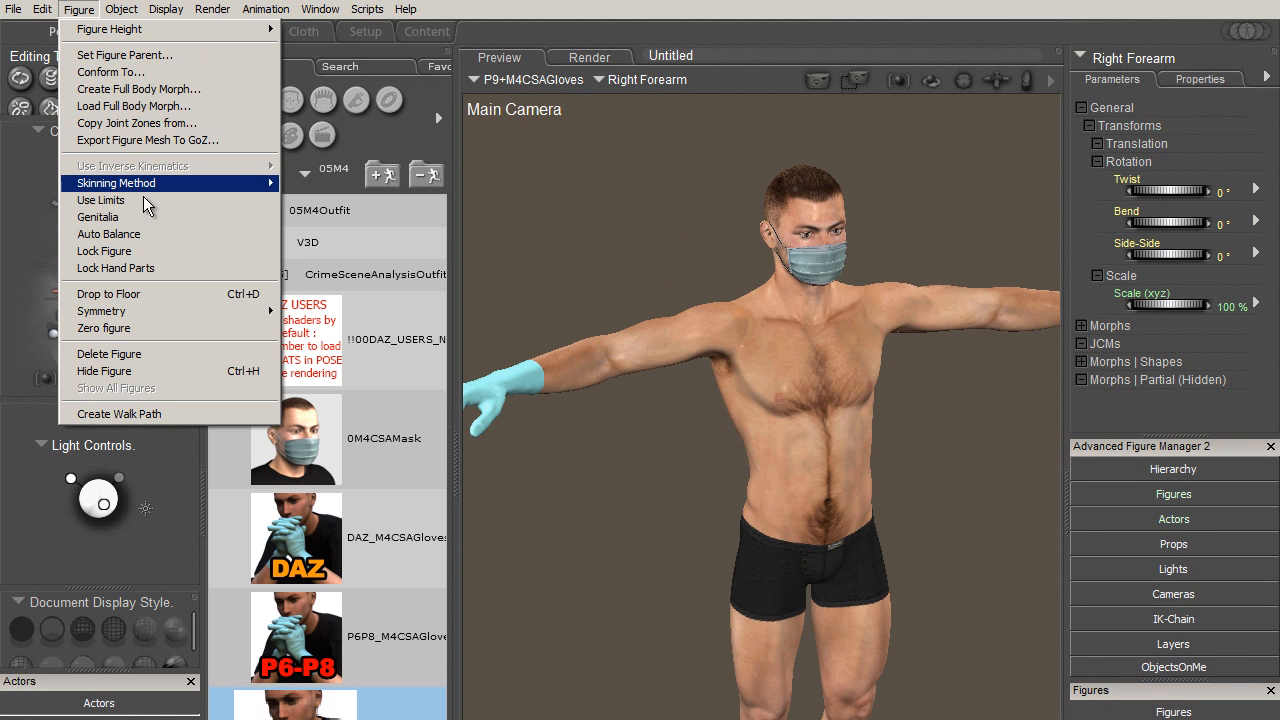
left_click(111, 72)
left_click(590, 489)
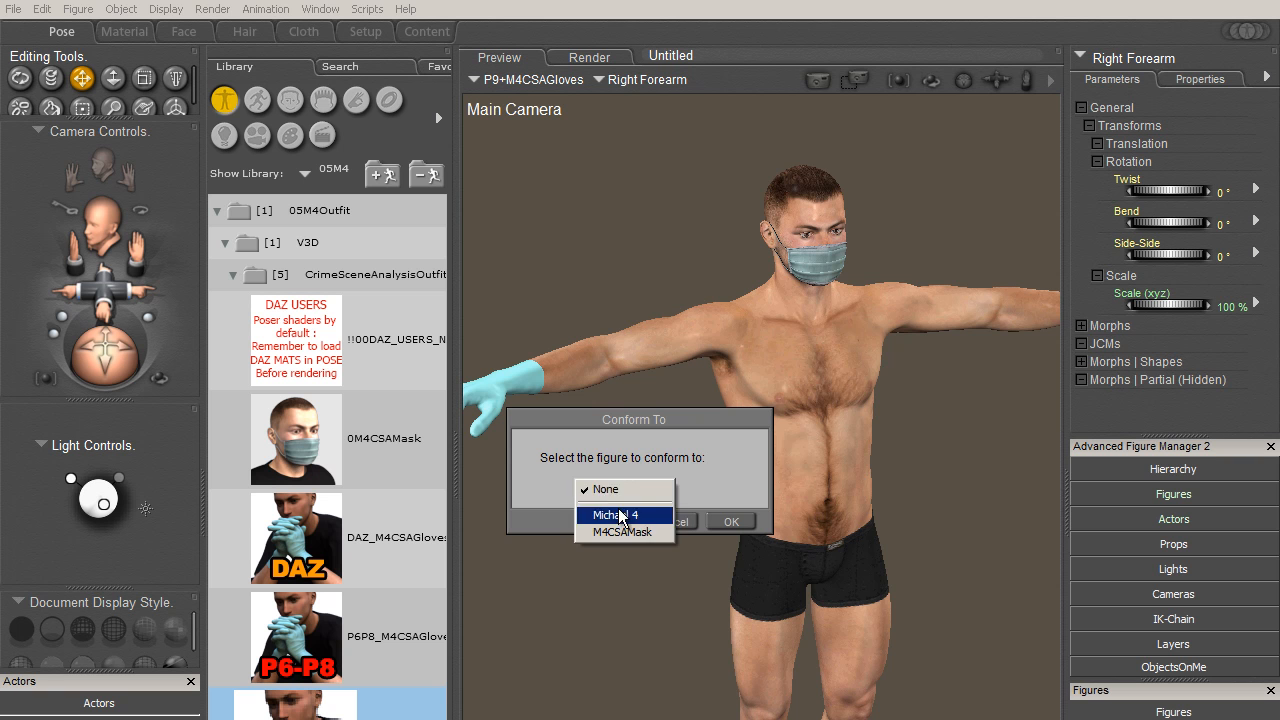
left_click(620, 516)
left_click(731, 521)
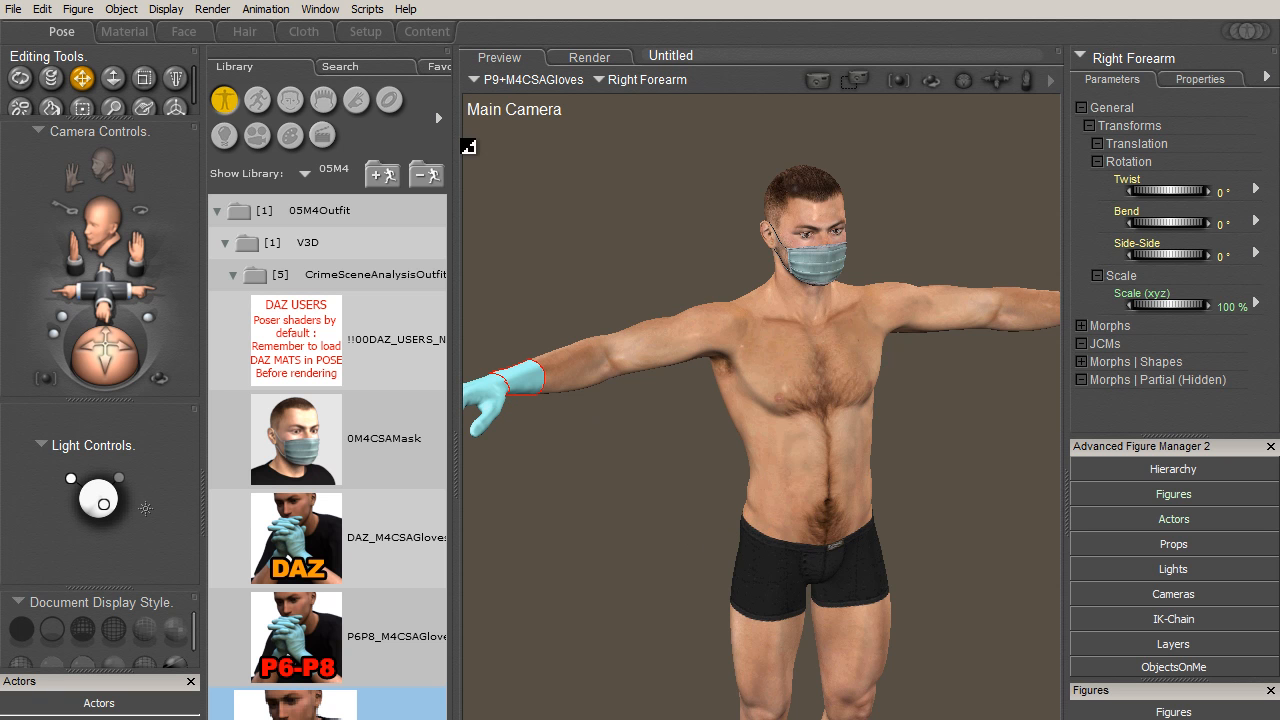
- Open the V3D CrimeSceneAnalysisOutfit folder in the Pose library and widen the library so the item names are readable
left_click_drag(455, 134, 405, 134)
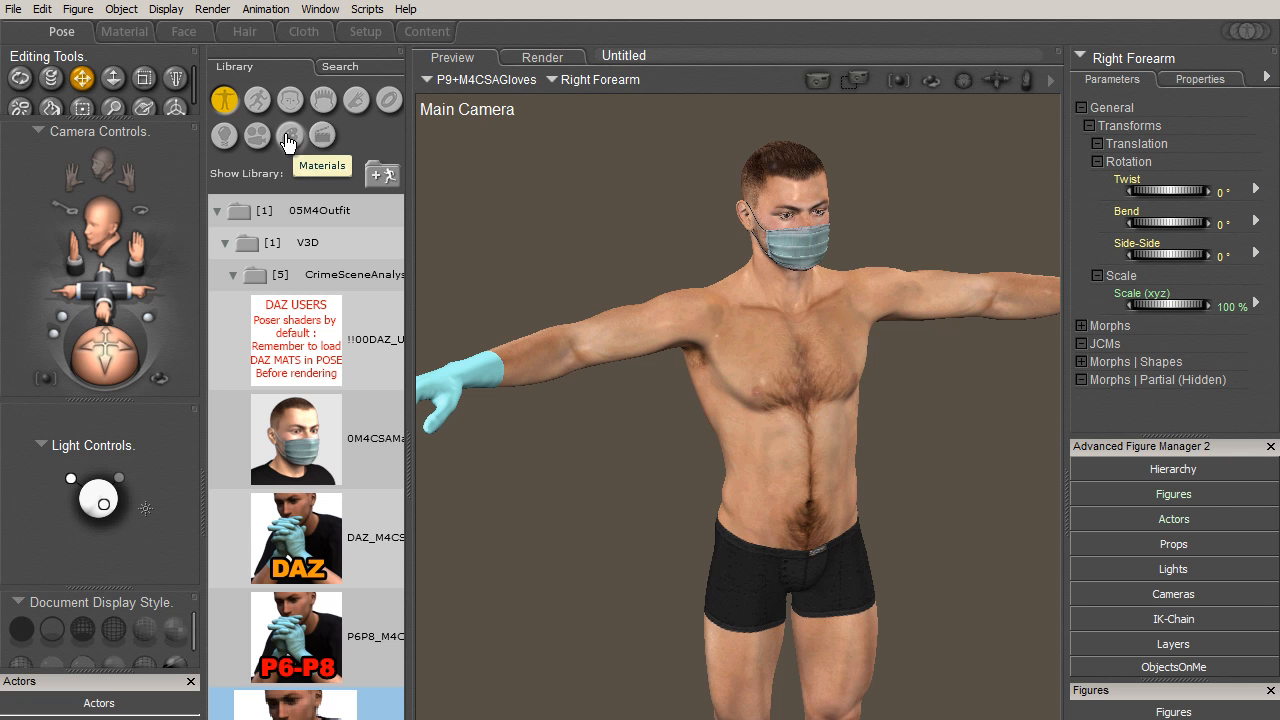
left_click(257, 100)
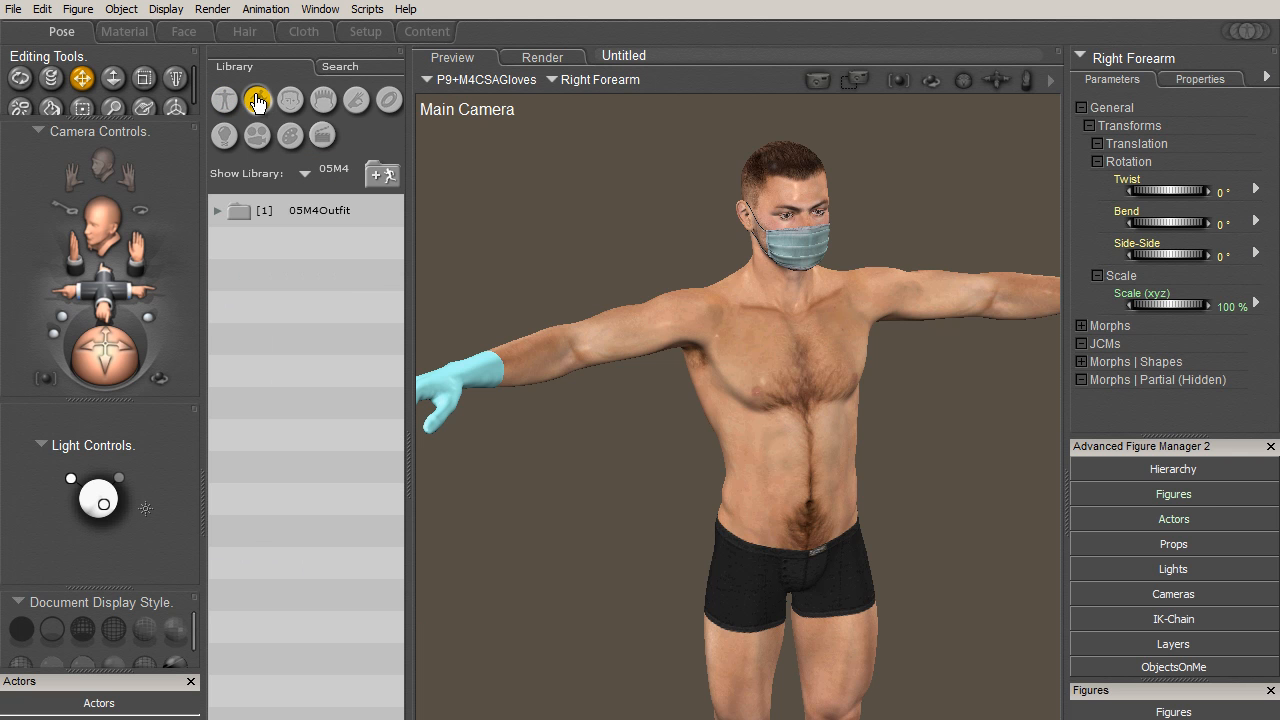
left_click(313, 223)
left_click(304, 242)
left_click(309, 278)
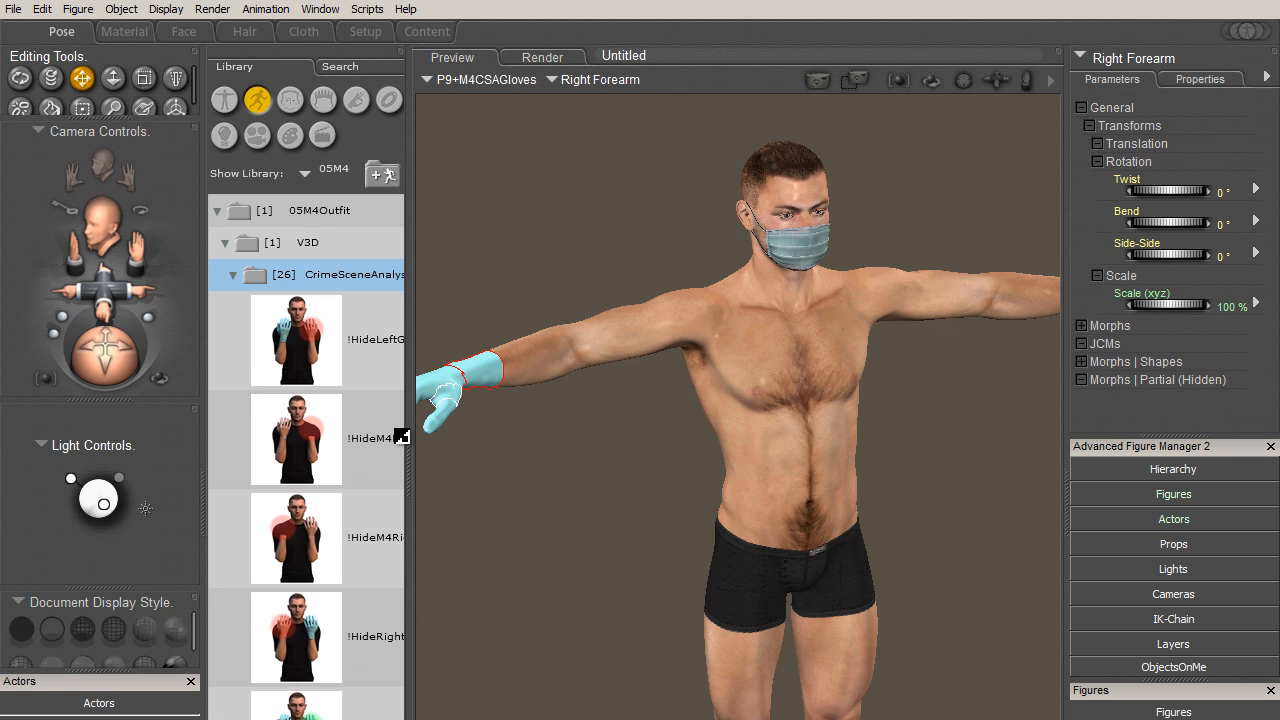
left_click_drag(125, 289, 122, 278)
left_click_drag(409, 343, 502, 343)
left_click_drag(486, 300, 486, 334)
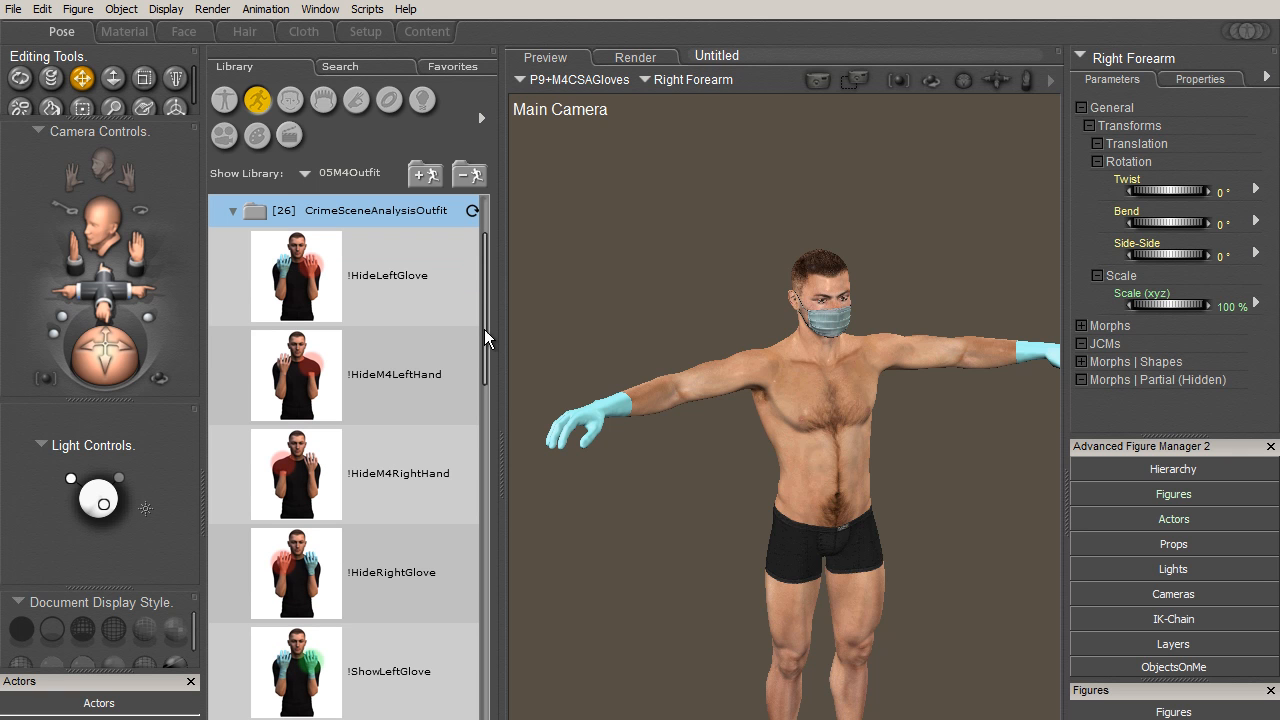
- Hide the left glove with the !HideLeftGlove pose, then restore it with !ShowLeftGlove
left_click_drag(330, 287, 606, 410)
double_click(290, 273)
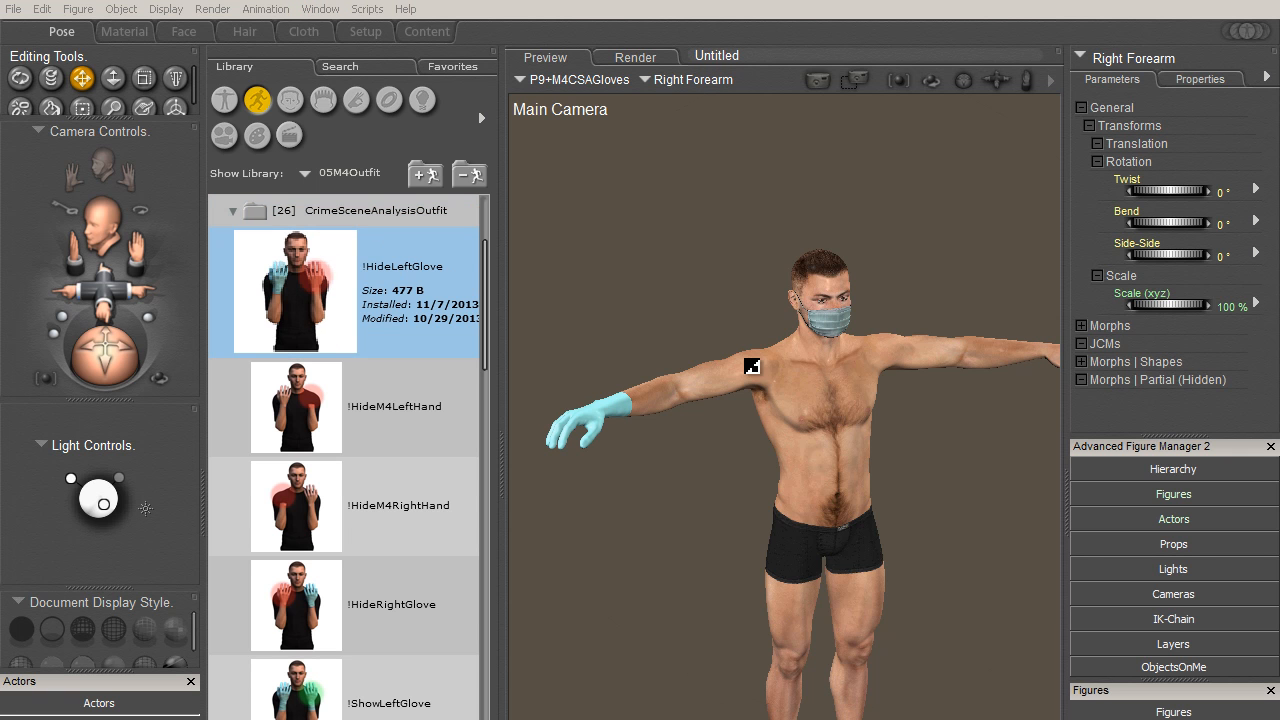
left_click_drag(118, 294, 66, 272)
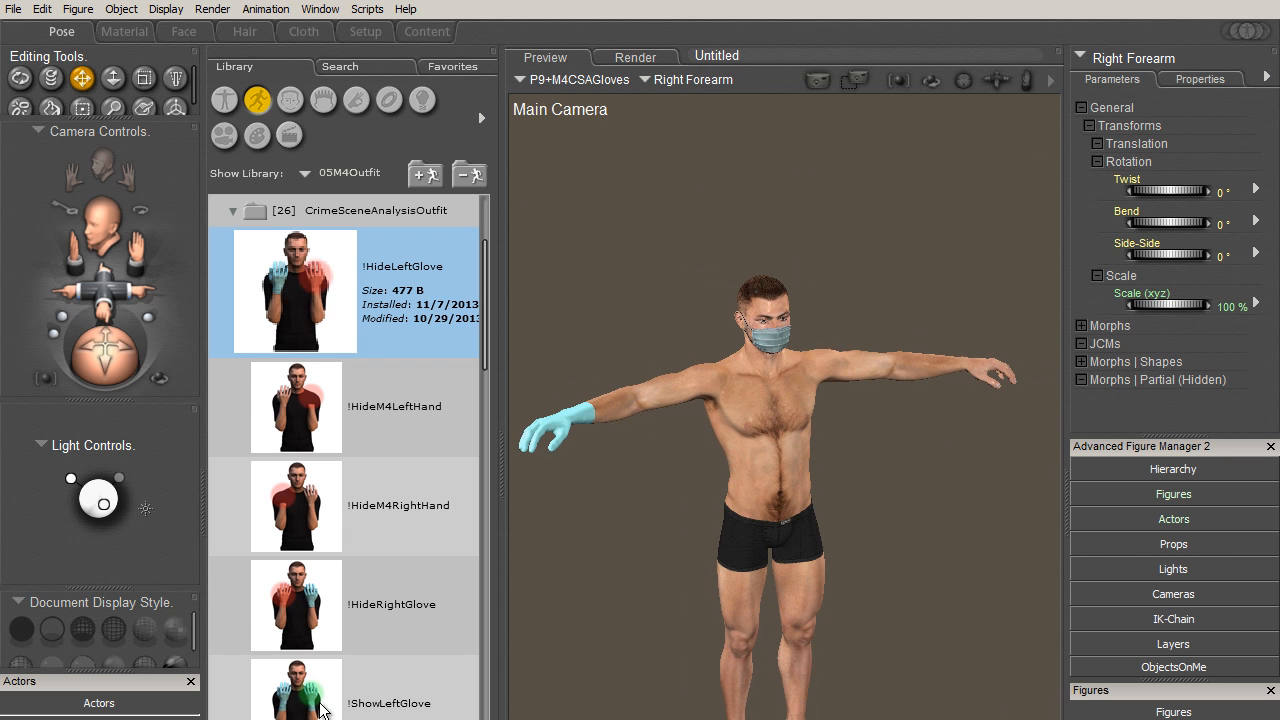
left_click(298, 703)
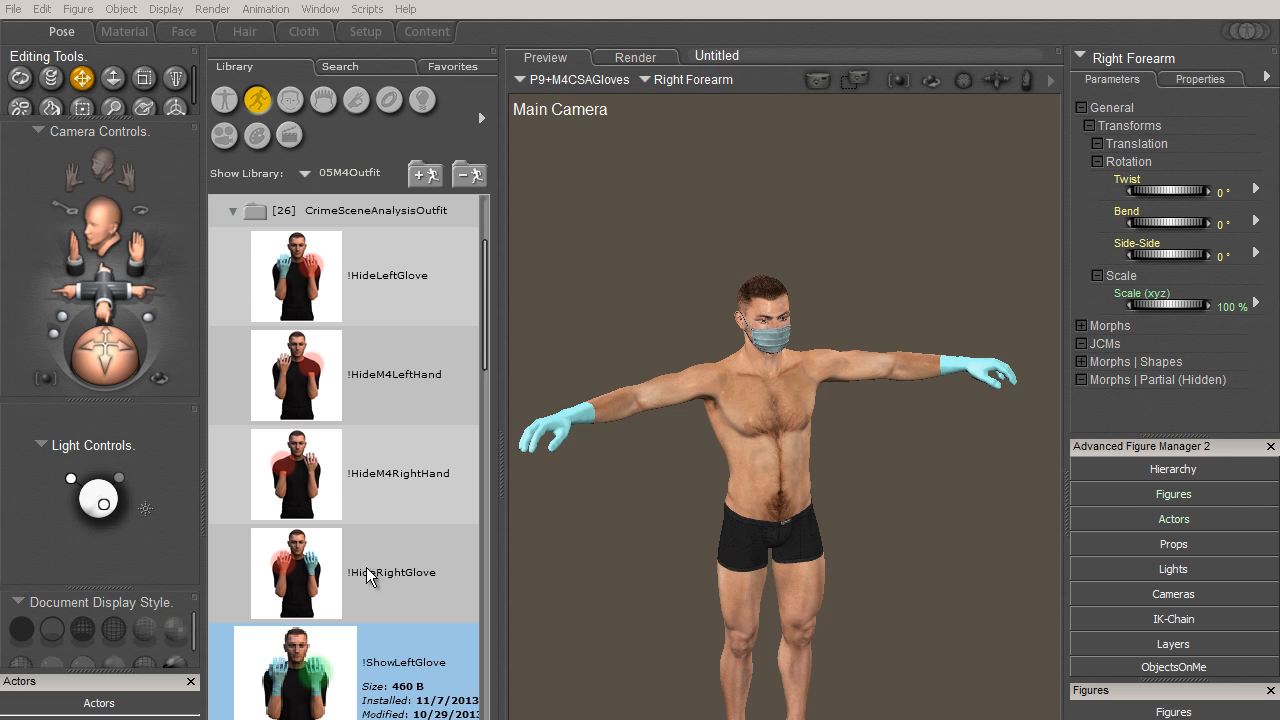
- Hide the right glove with the !HideRightGlove pose, then restore it with !ShowRightGlove
left_click(300, 565)
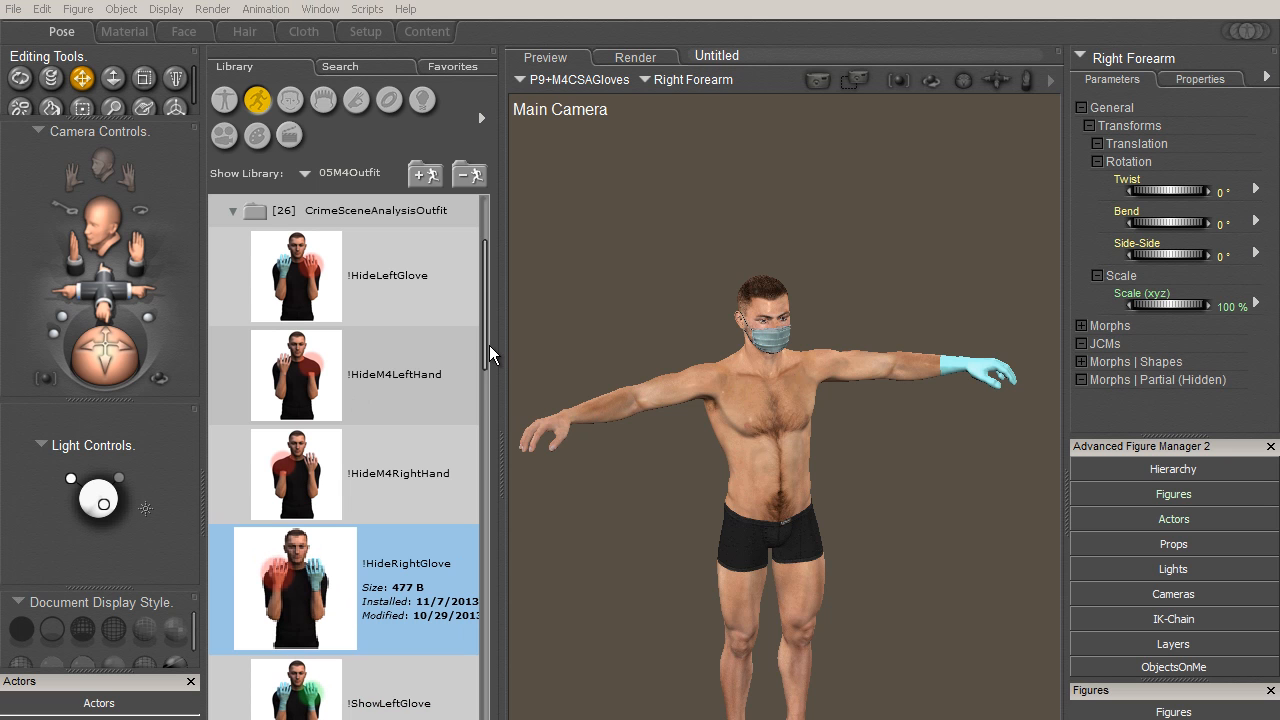
left_click_drag(488, 357, 474, 466)
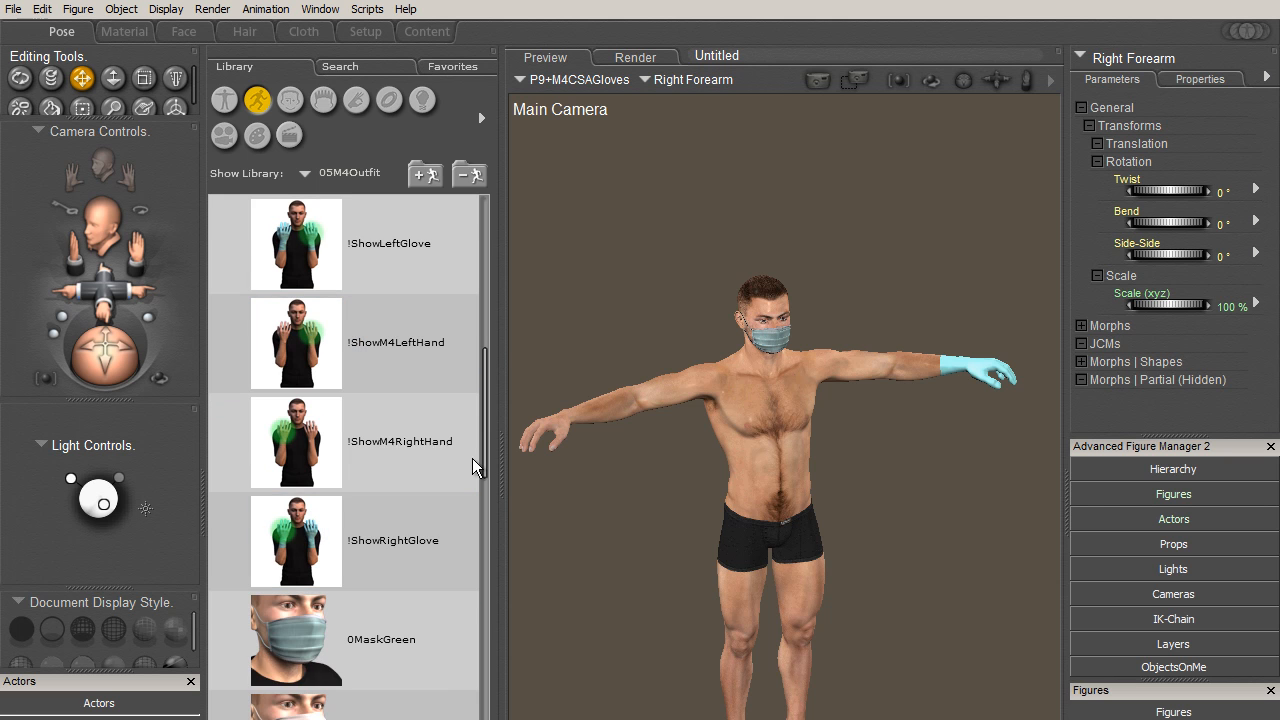
double_click(305, 543)
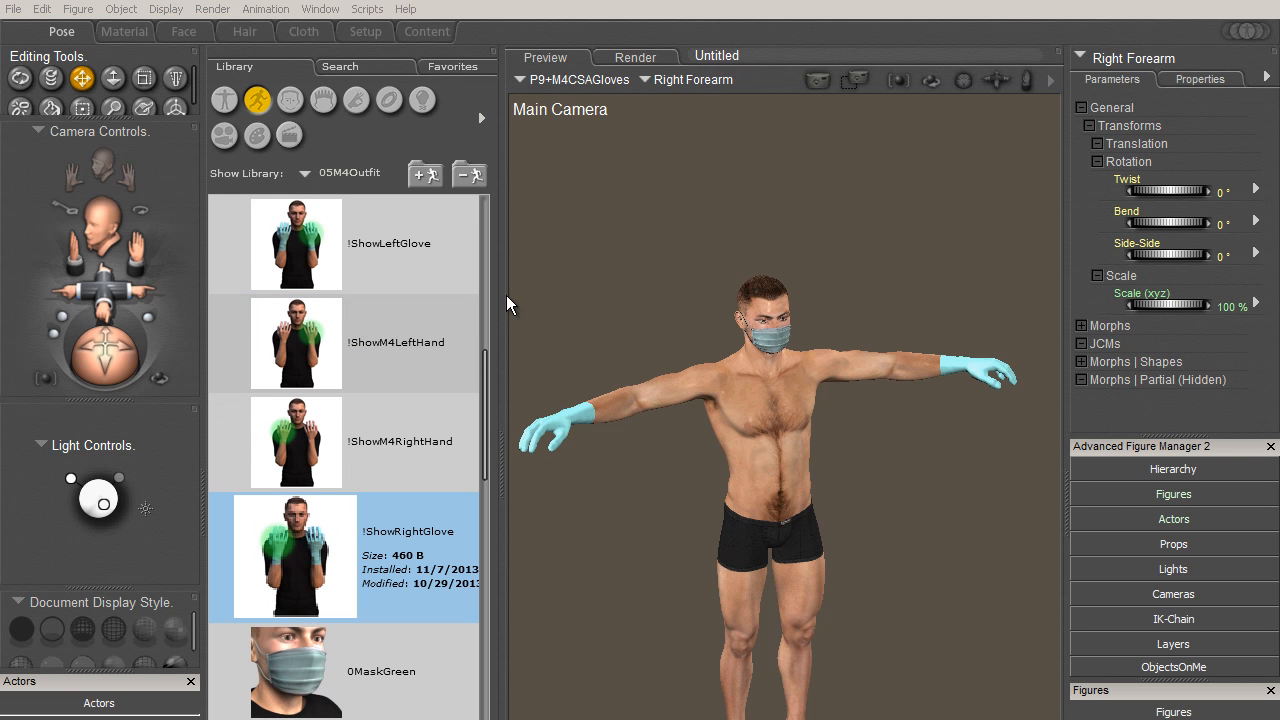
- Examine the right glove up close from the back of the hand and the palm for skin poke-through
left_click_drag(483, 388, 491, 322)
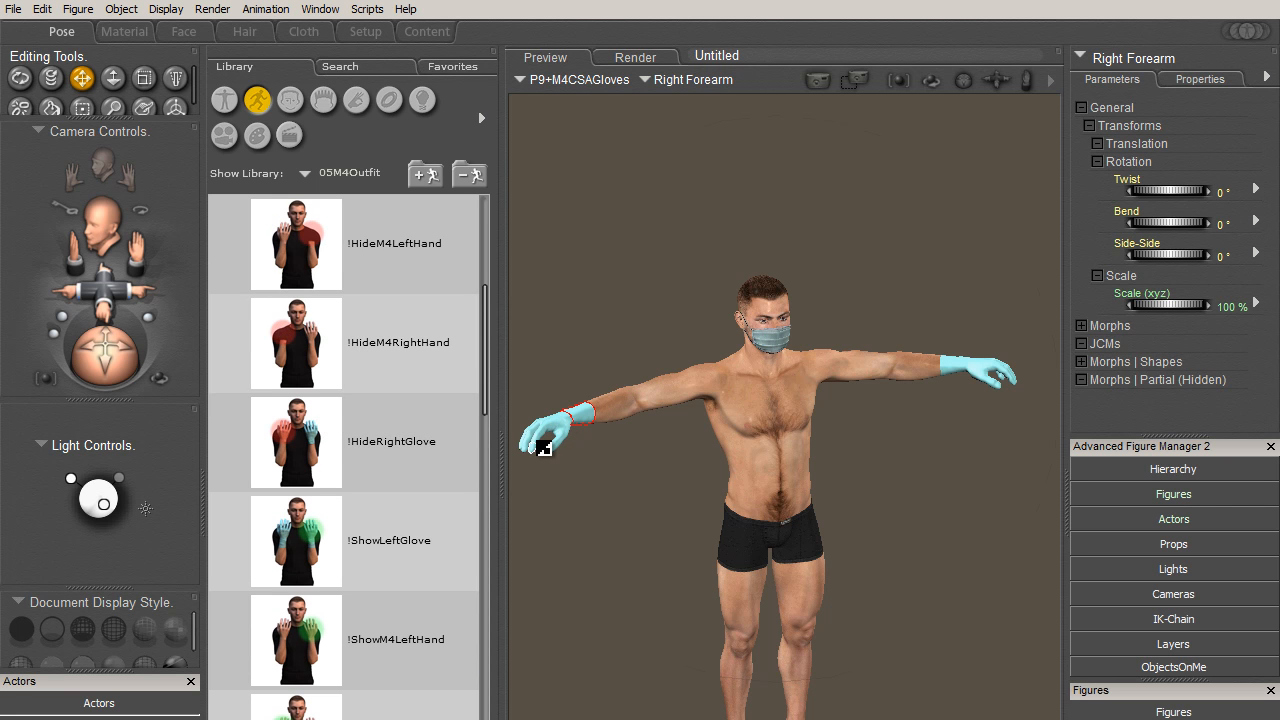
left_click(531, 429)
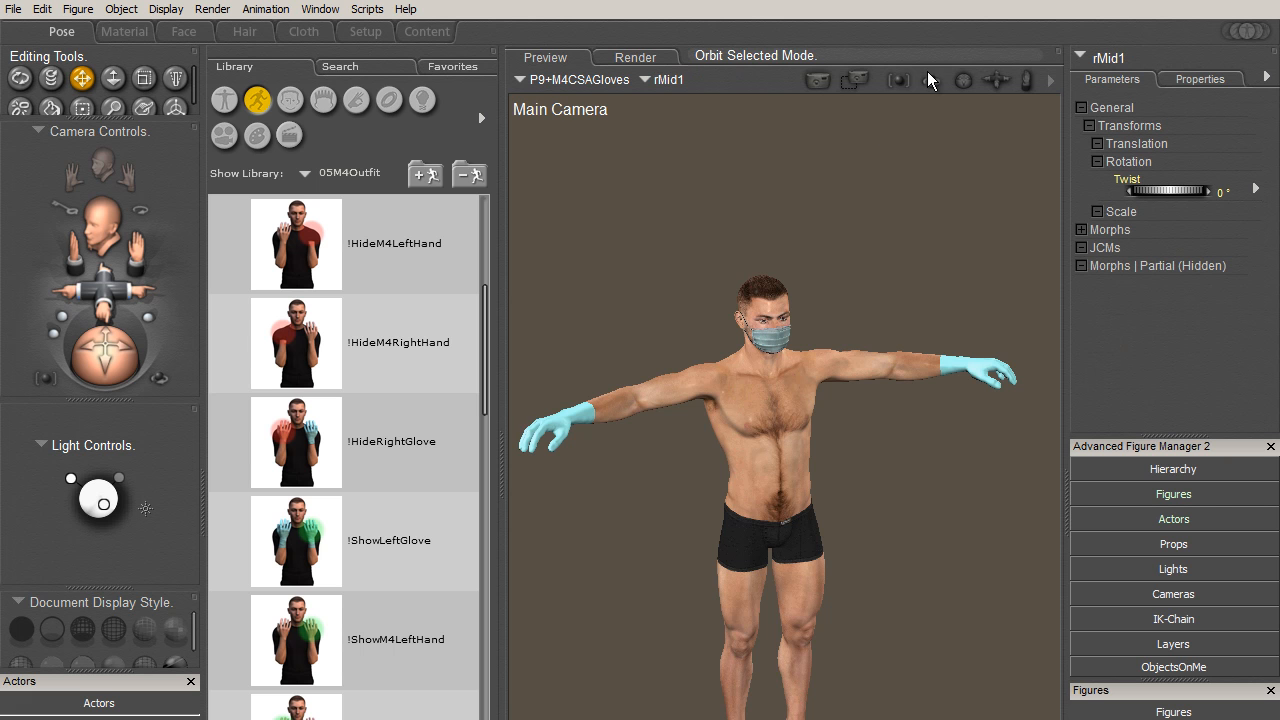
left_click(898, 80)
mouse_move(118, 296)
left_mouse_down()
mouse_move(110, 237)
mouse_move(97, 288)
left_mouse_up()
left_click_drag(98, 359, 133, 372)
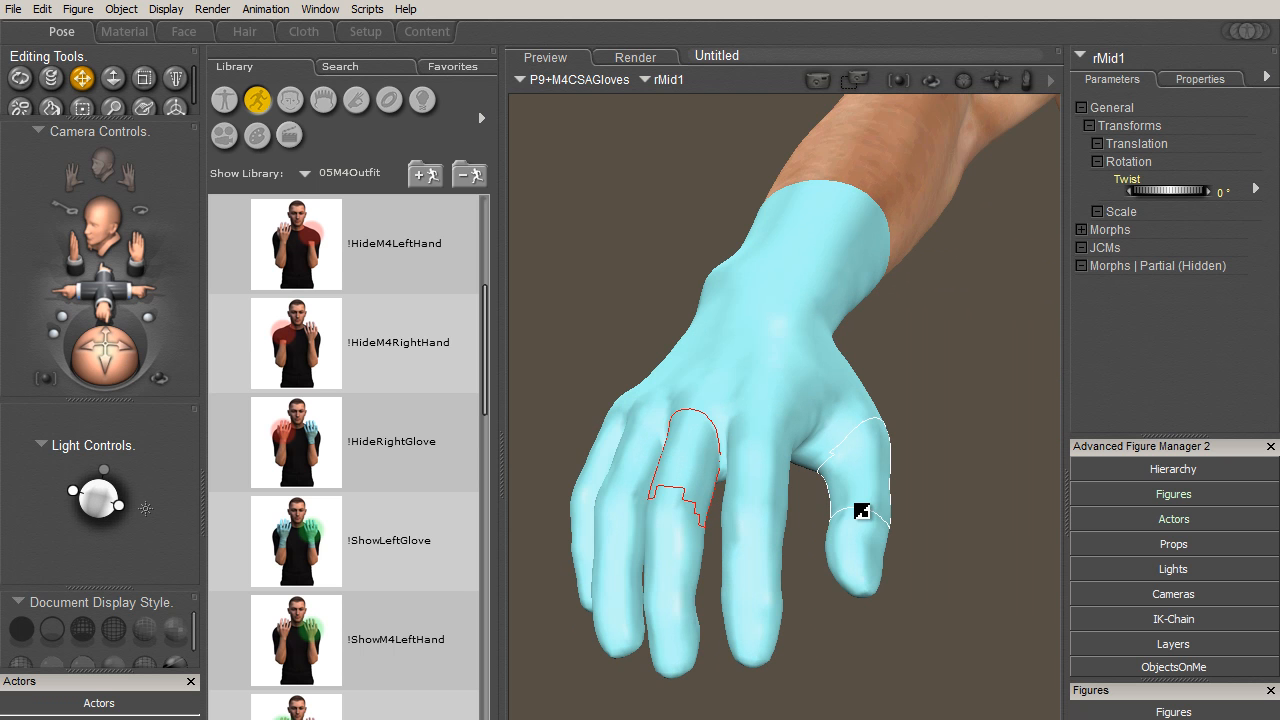
left_click_drag(862, 511, 976, 311)
left_click_drag(98, 367, 433, 384)
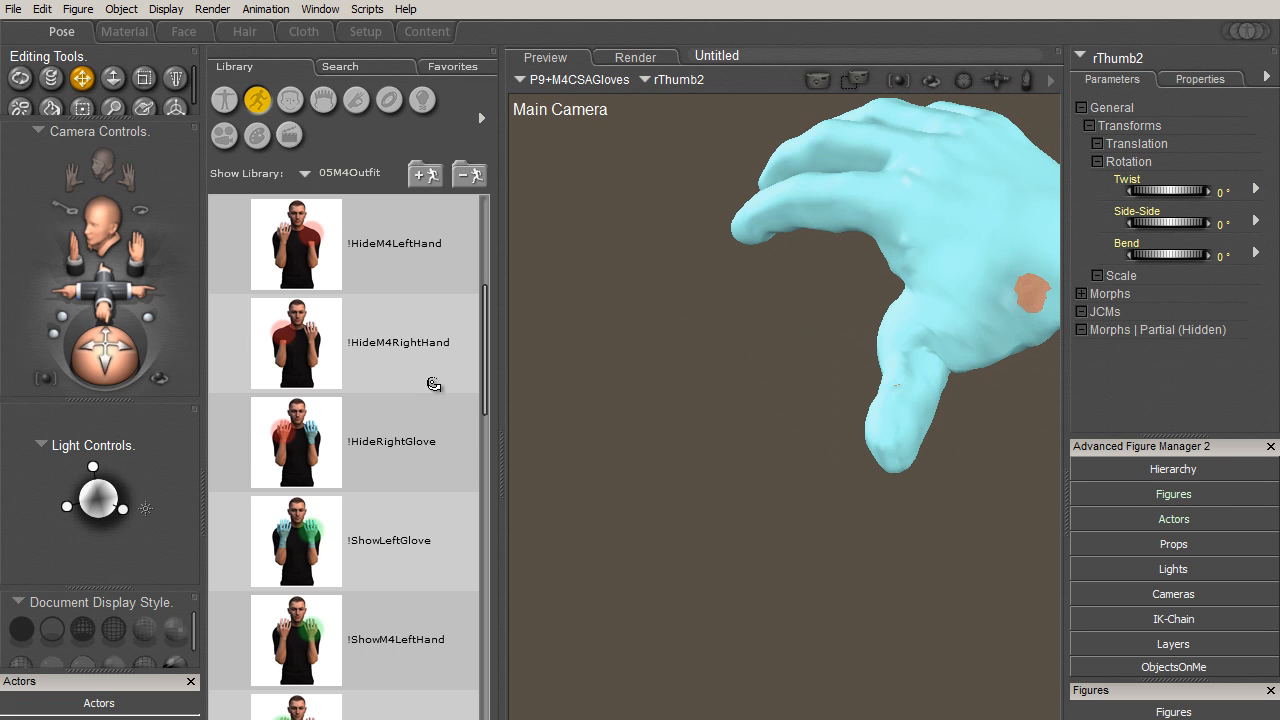
- Select Michael 4's right forearm and apply the !HideM4RightHand pose to hide the hand beneath the glove
left_click_drag(113, 294, 18, 279)
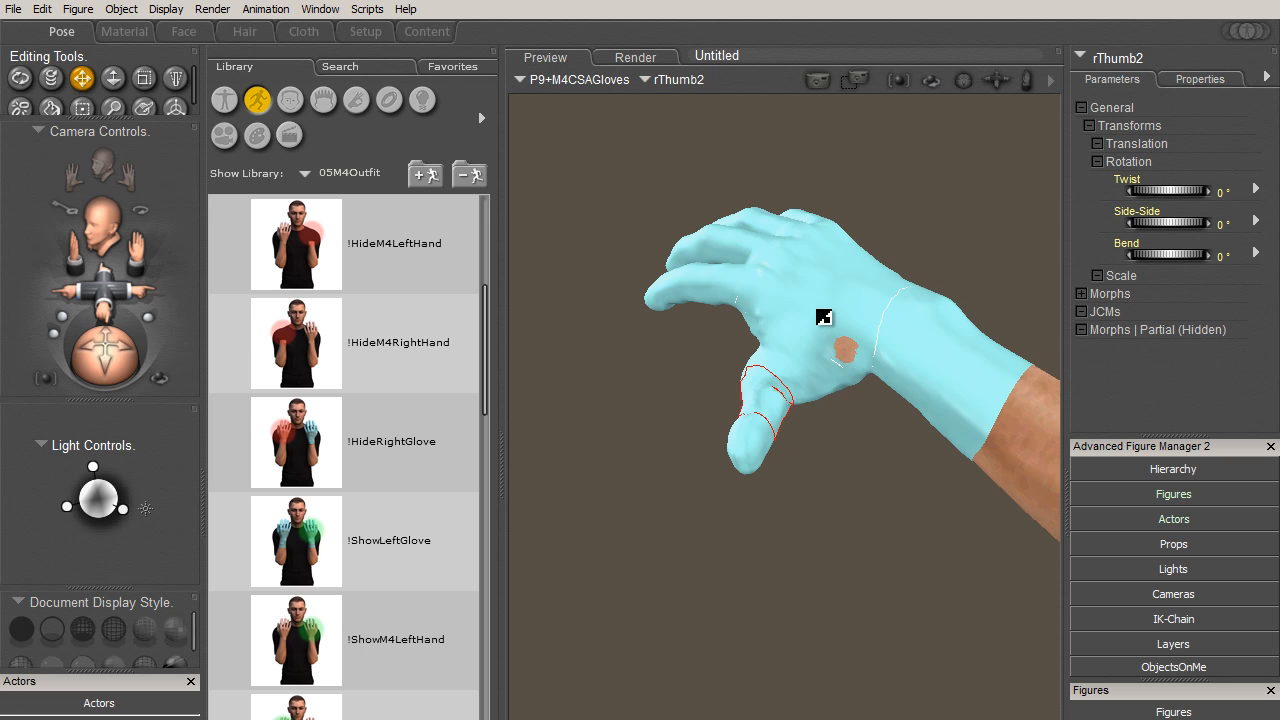
left_click(1030, 475)
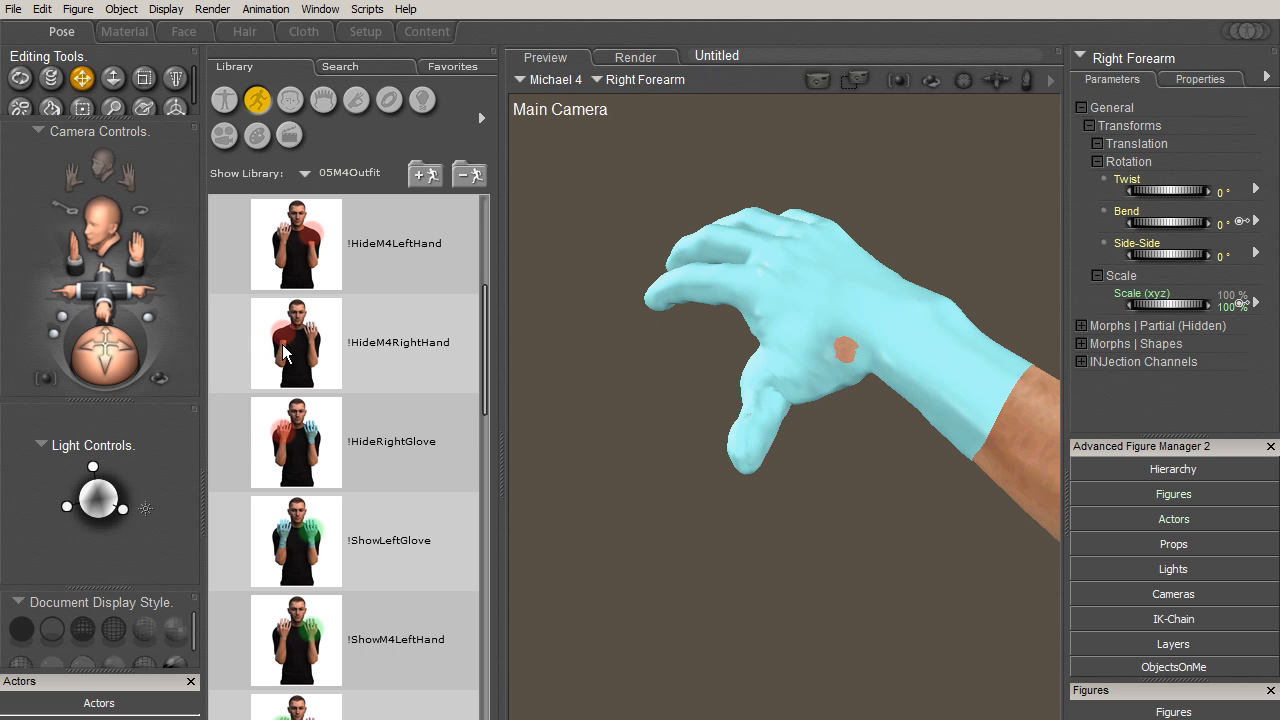
mouse_move(285, 352)
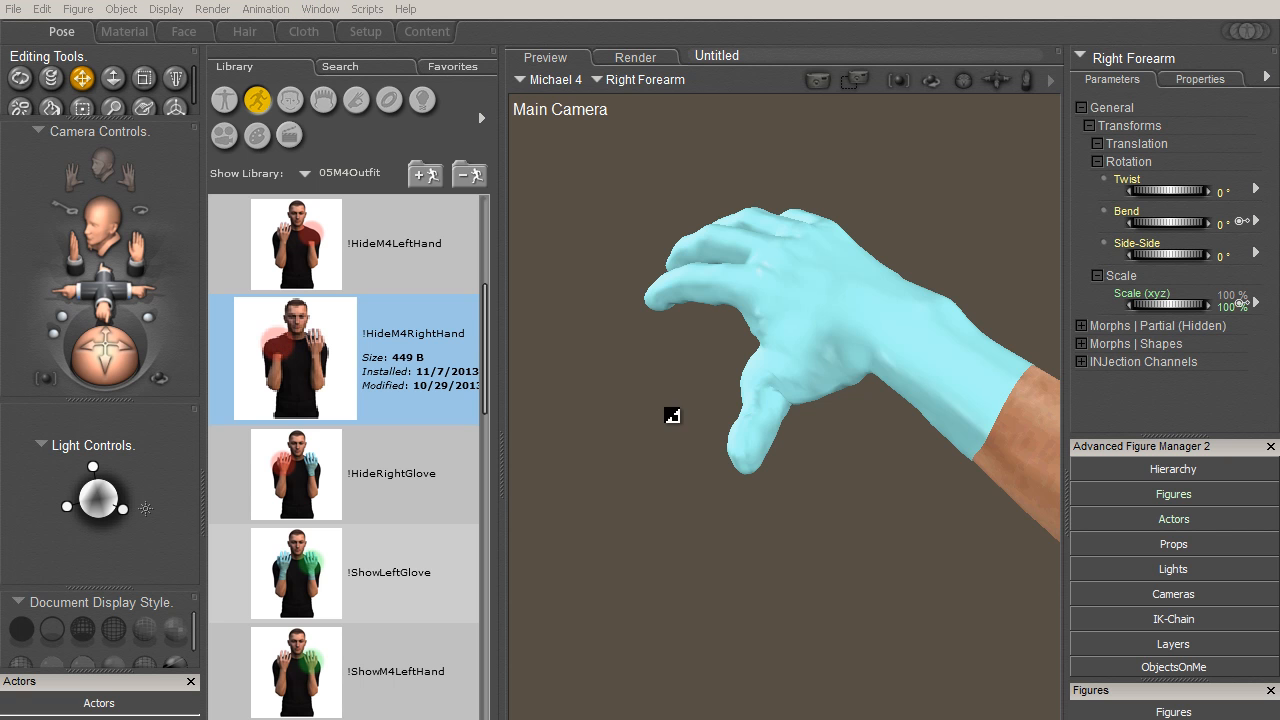
- Pose the right glove's thumb outward from the palm by moving its tip segment, rThumb3
left_click_drag(753, 438, 316, 268, "alt")
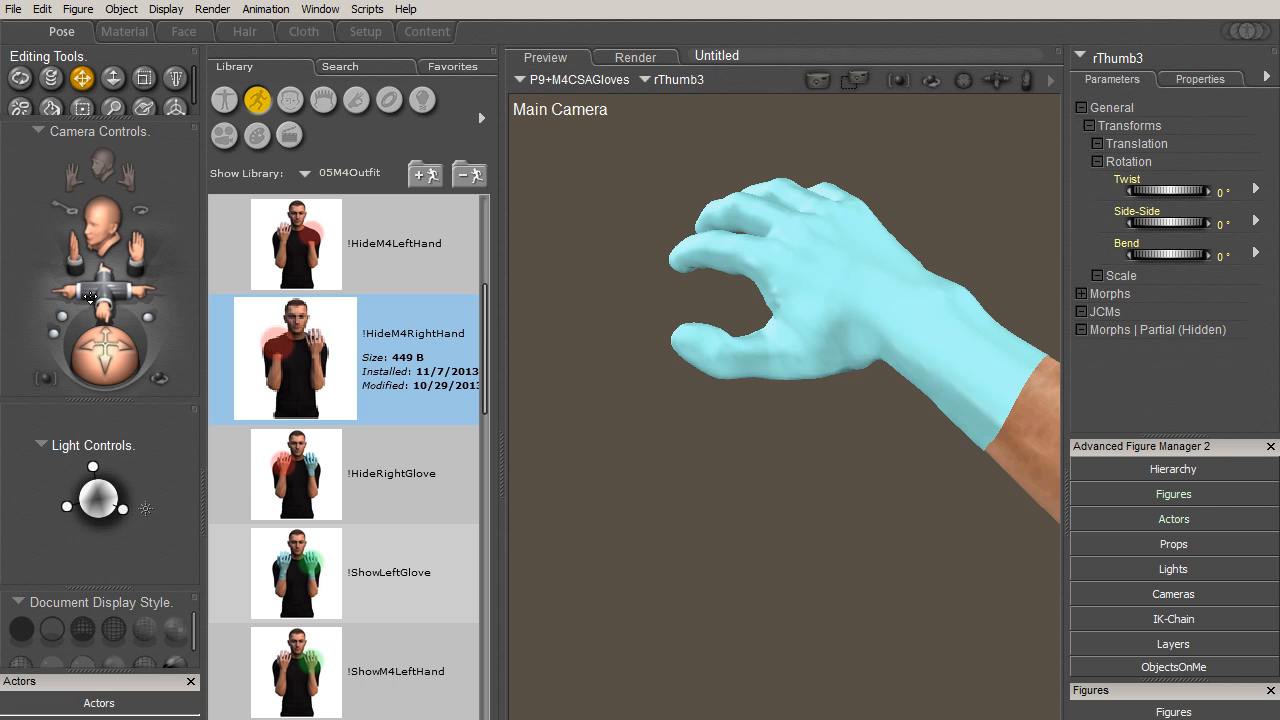
left_click_drag(100, 298, 86, 260)
left_click_drag(100, 352, 223, 343)
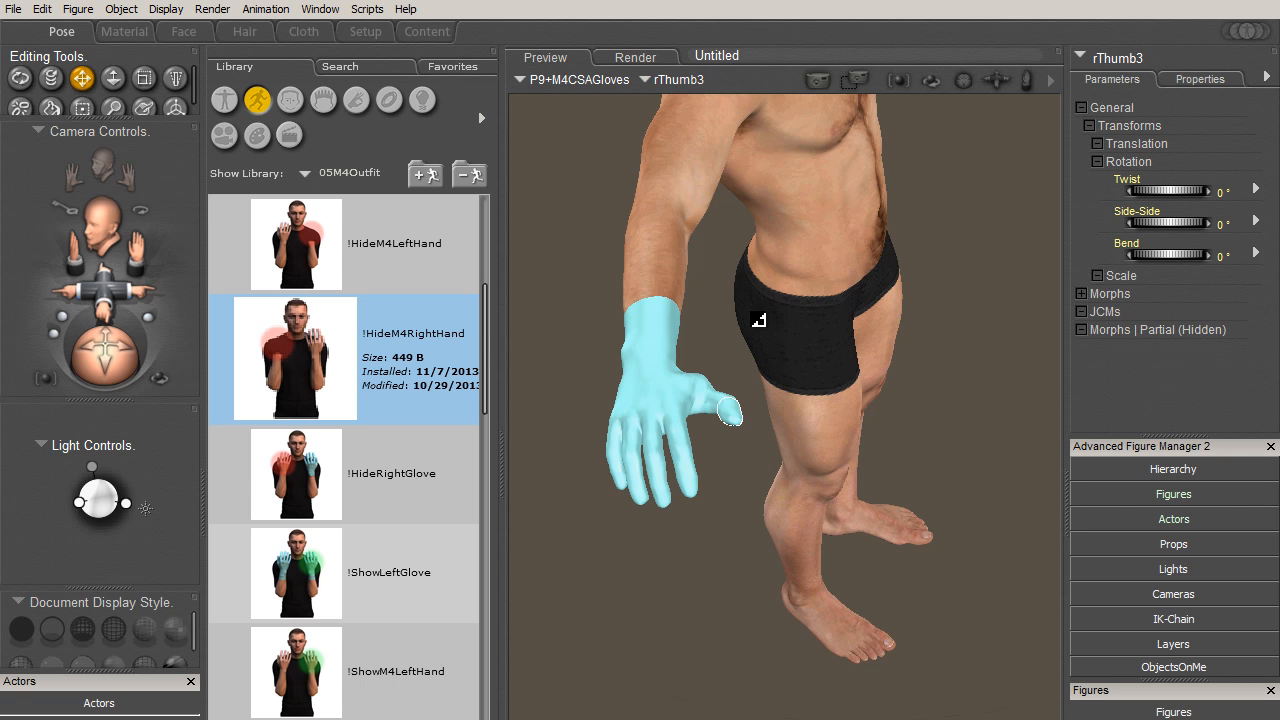
- Apply the !ShowM4RightHand pose from the CrimeSceneAnalysisOutfit folder
left_click_drag(487, 328, 485, 372)
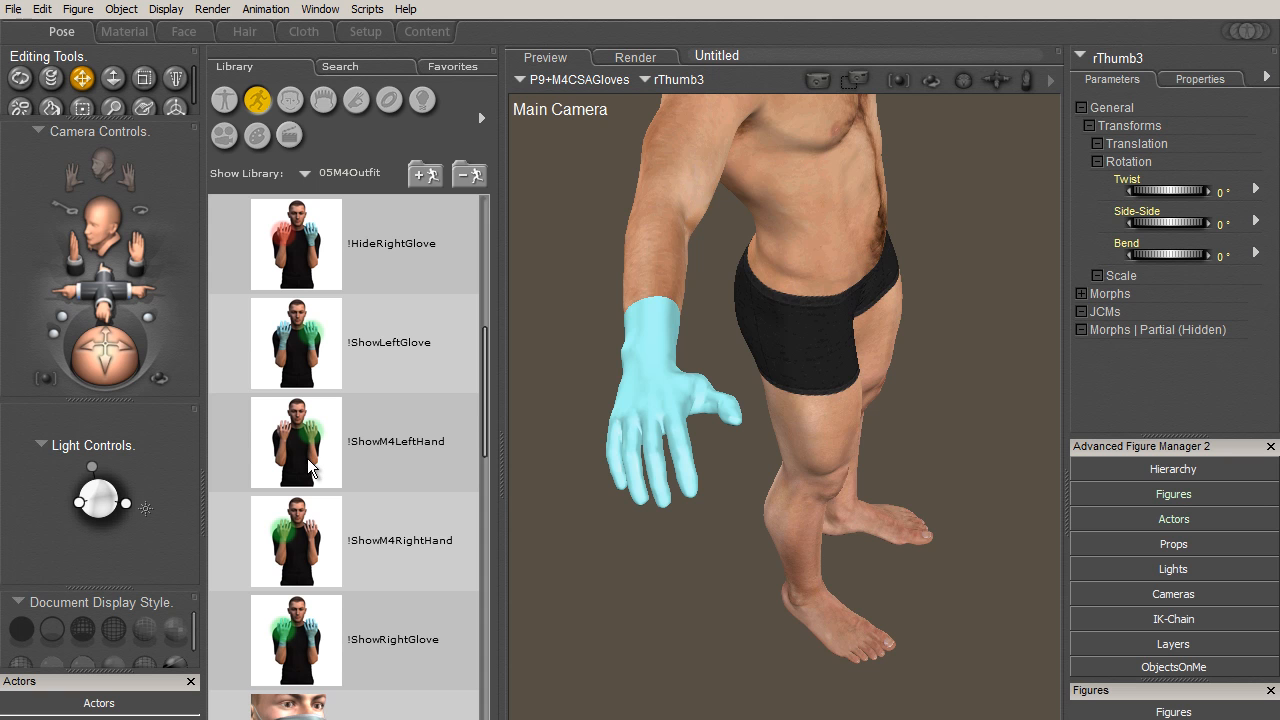
left_click(302, 543)
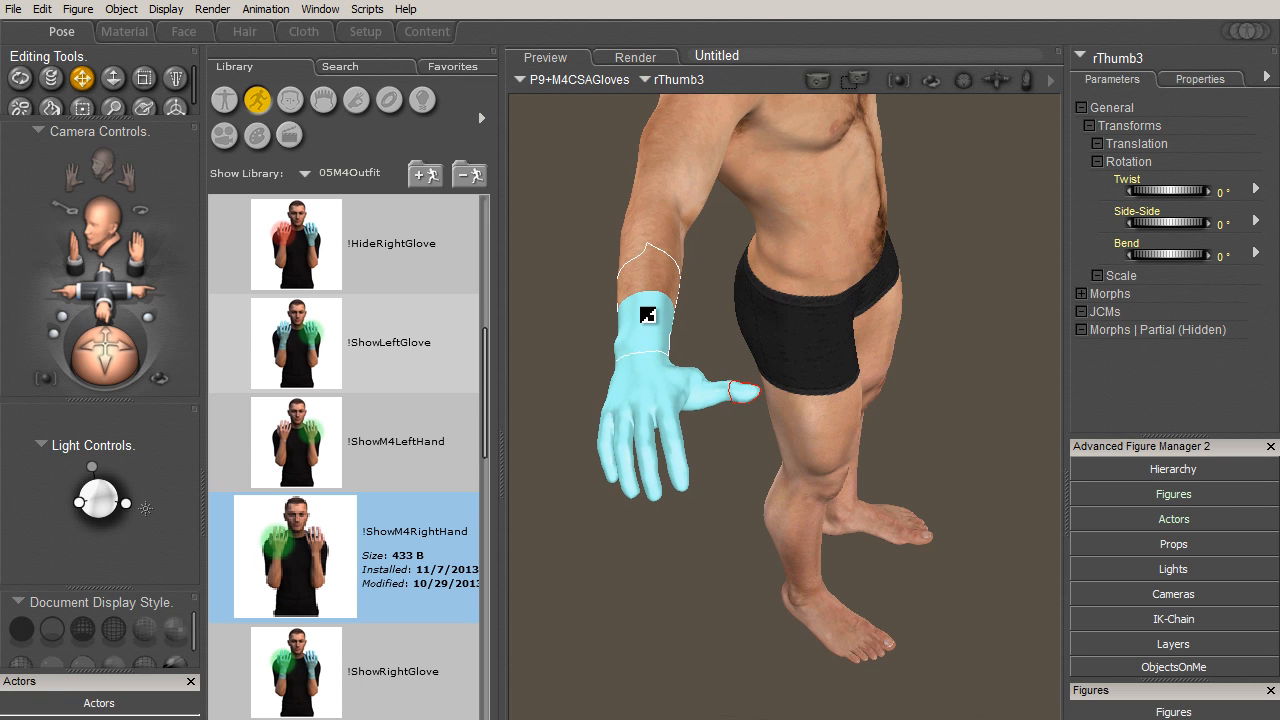
- Examine the green surgical mask on Michael 4's face up close from a front three-quarter view
left_click(651, 194)
left_click(665, 145)
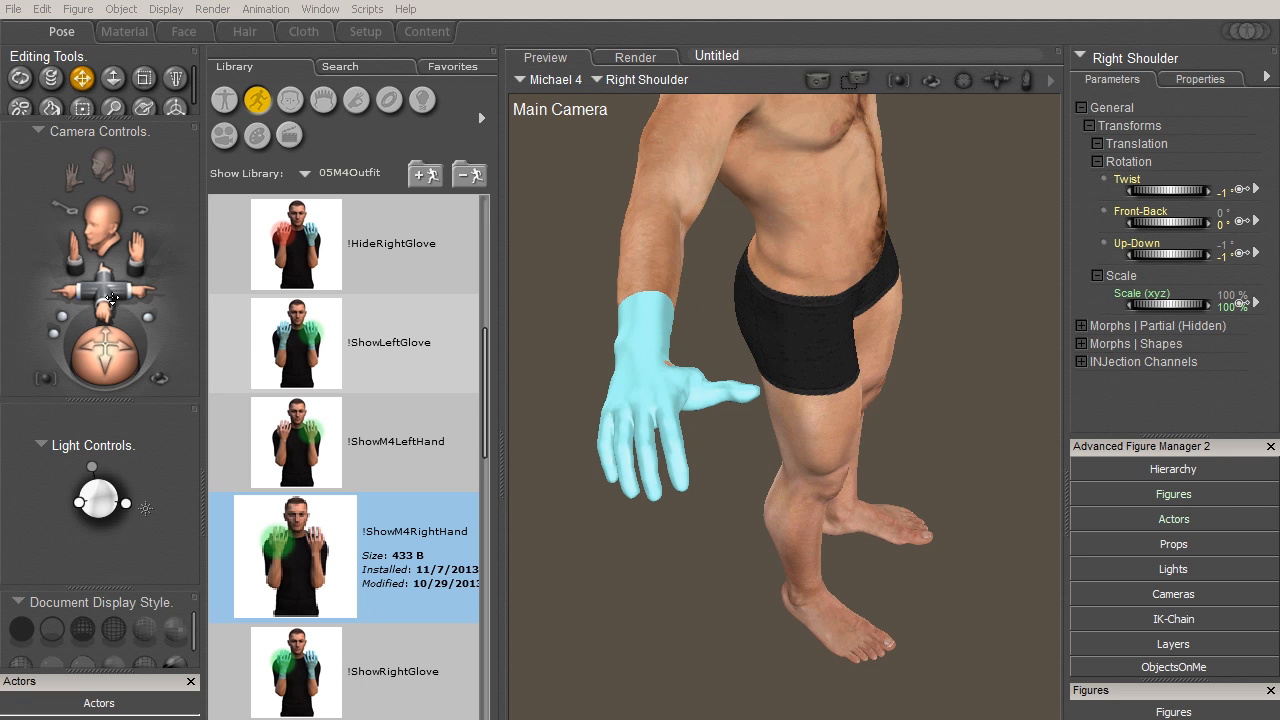
left_click_drag(111, 297, 118, 268)
scroll(488, 410, "down", 3)
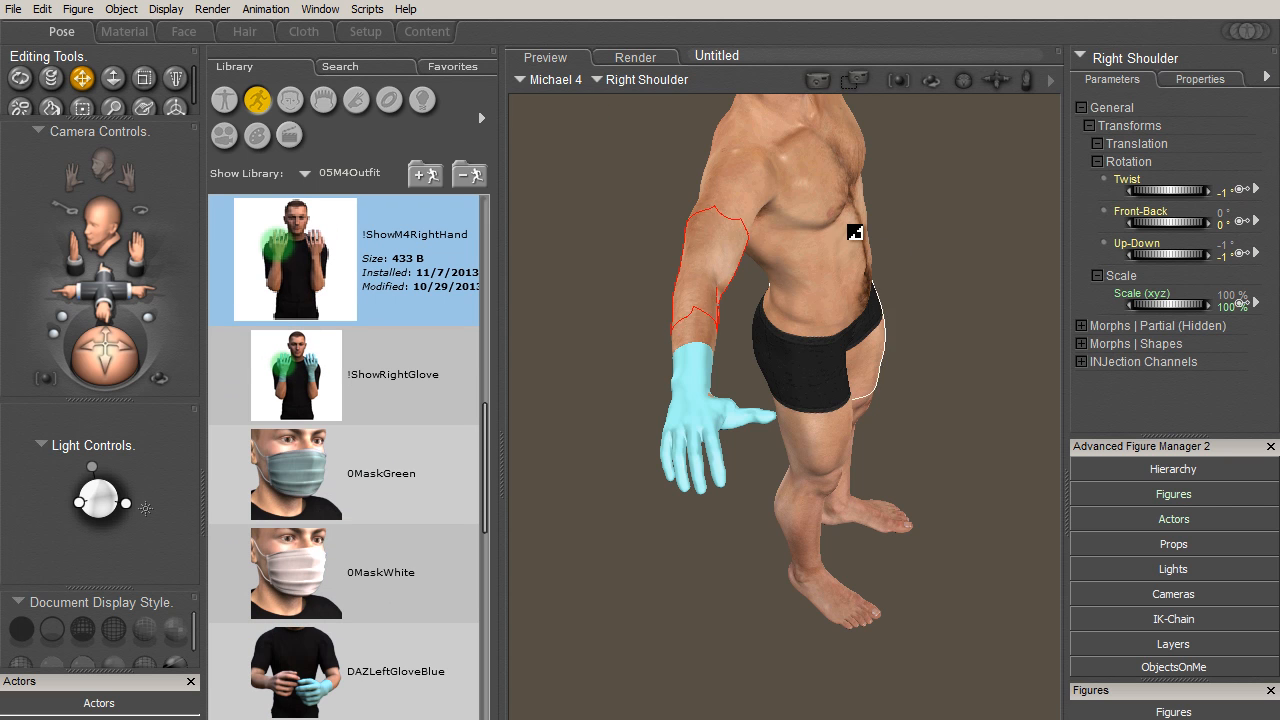
left_click(865, 168)
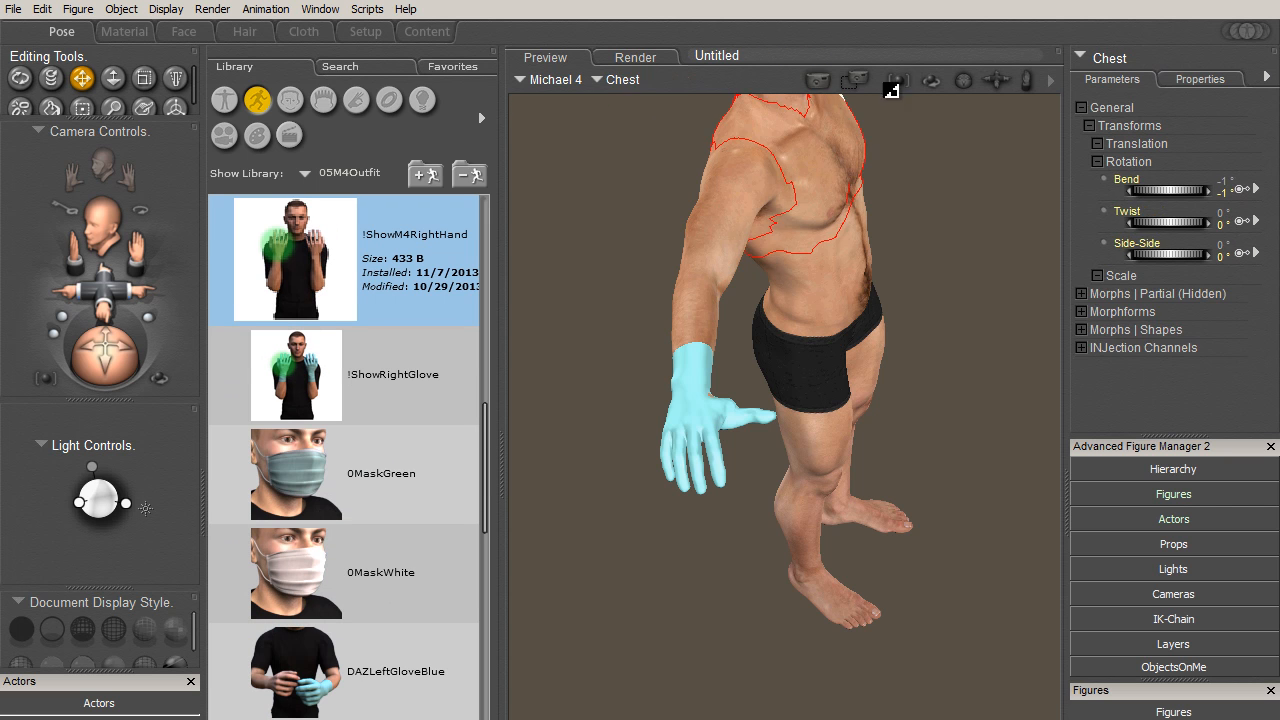
left_click(855, 80)
left_click(853, 359)
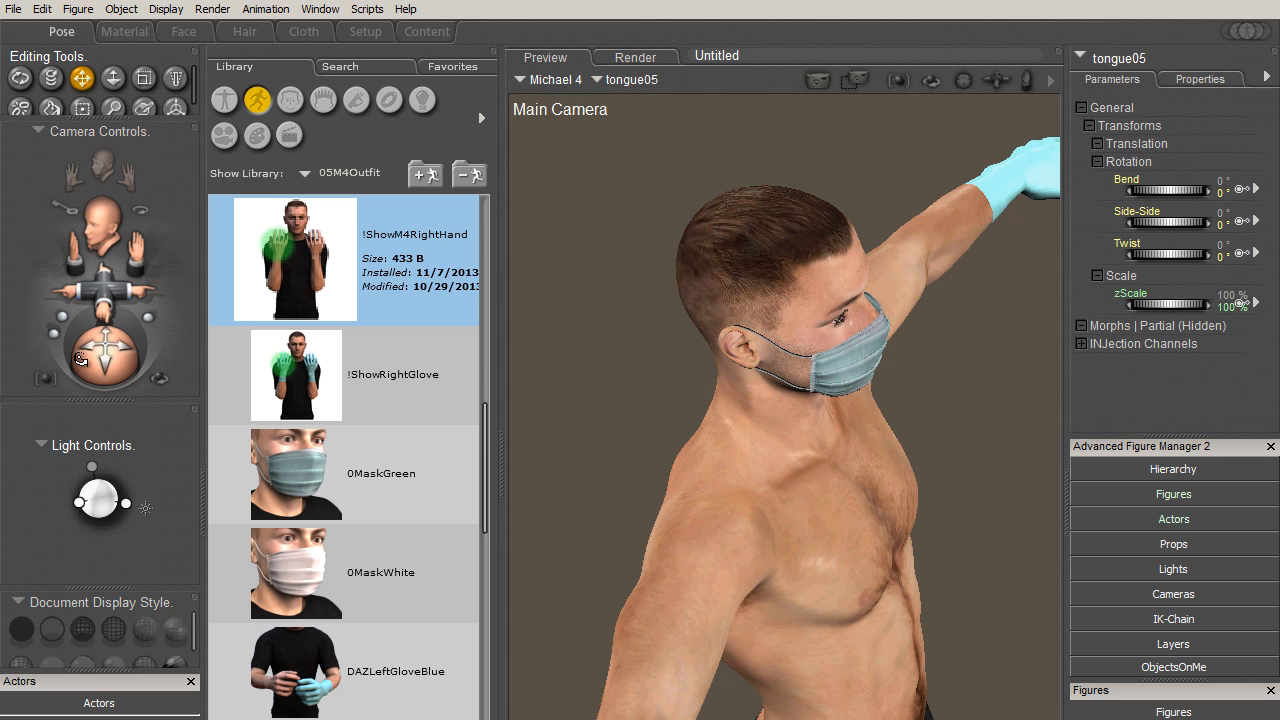
left_click_drag(86, 351, 44, 330)
left_click_drag(139, 240, 107, 383)
left_click_drag(105, 296, 107, 349)
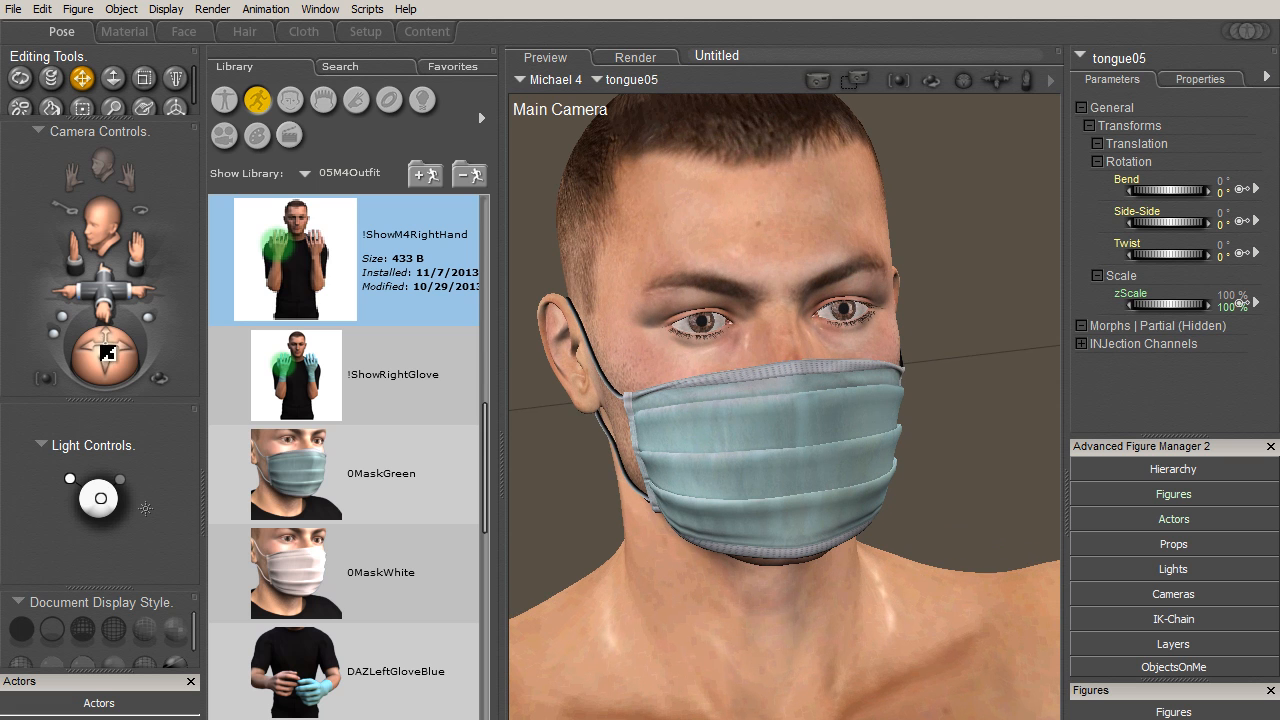
- Select the M4CSAMask figure and area-render the face region covering the ear, eyes and whole mask
left_click(362, 482)
left_click(392, 565)
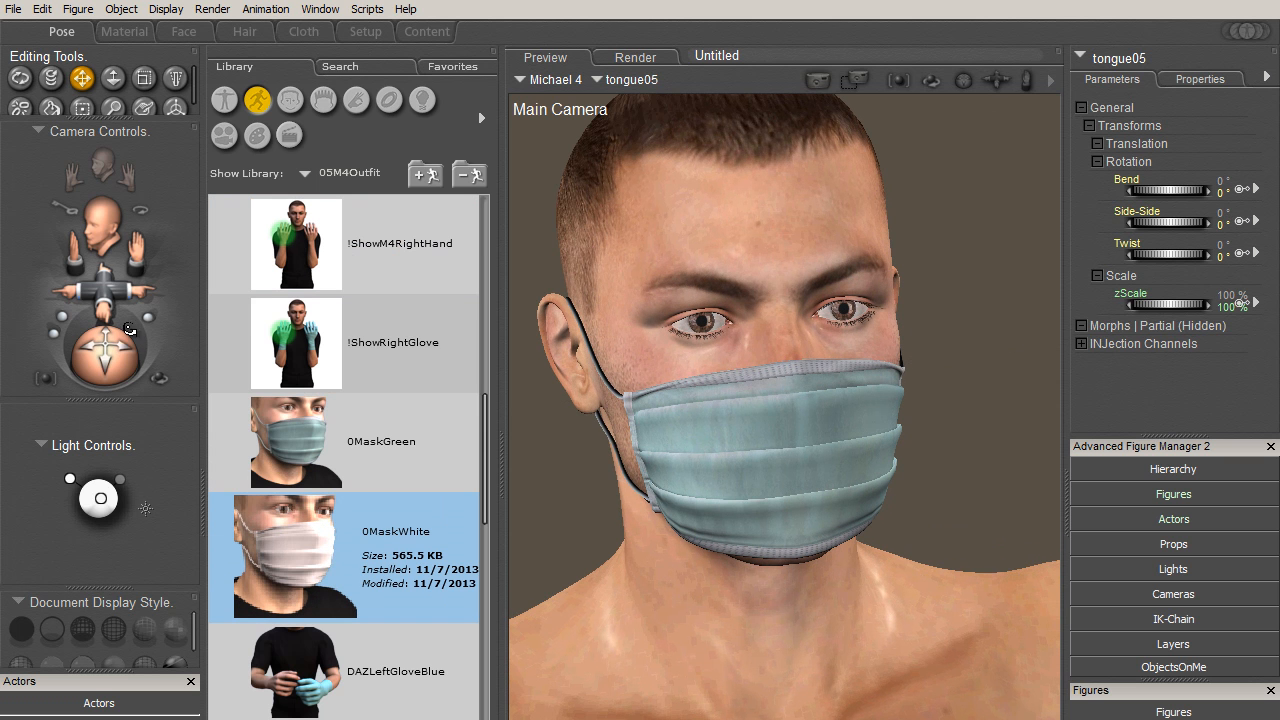
left_click_drag(101, 371, 117, 369)
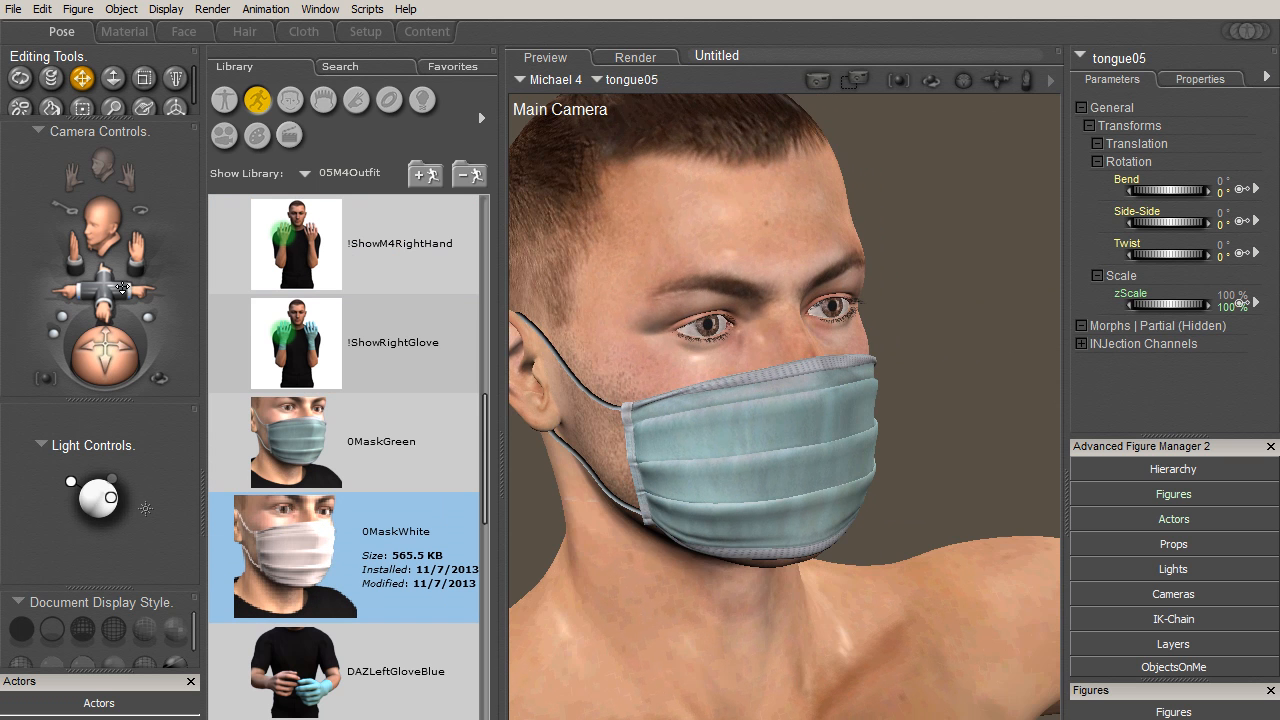
left_click_drag(123, 292, 150, 288)
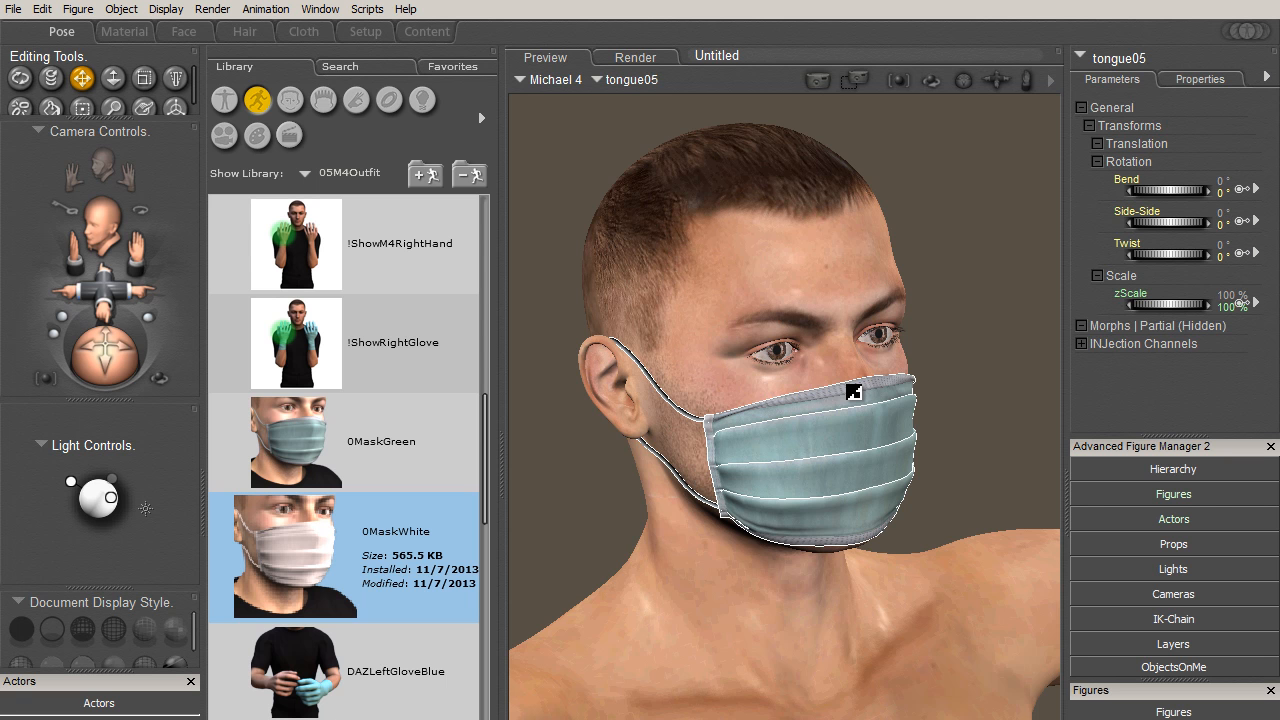
left_click(854, 392)
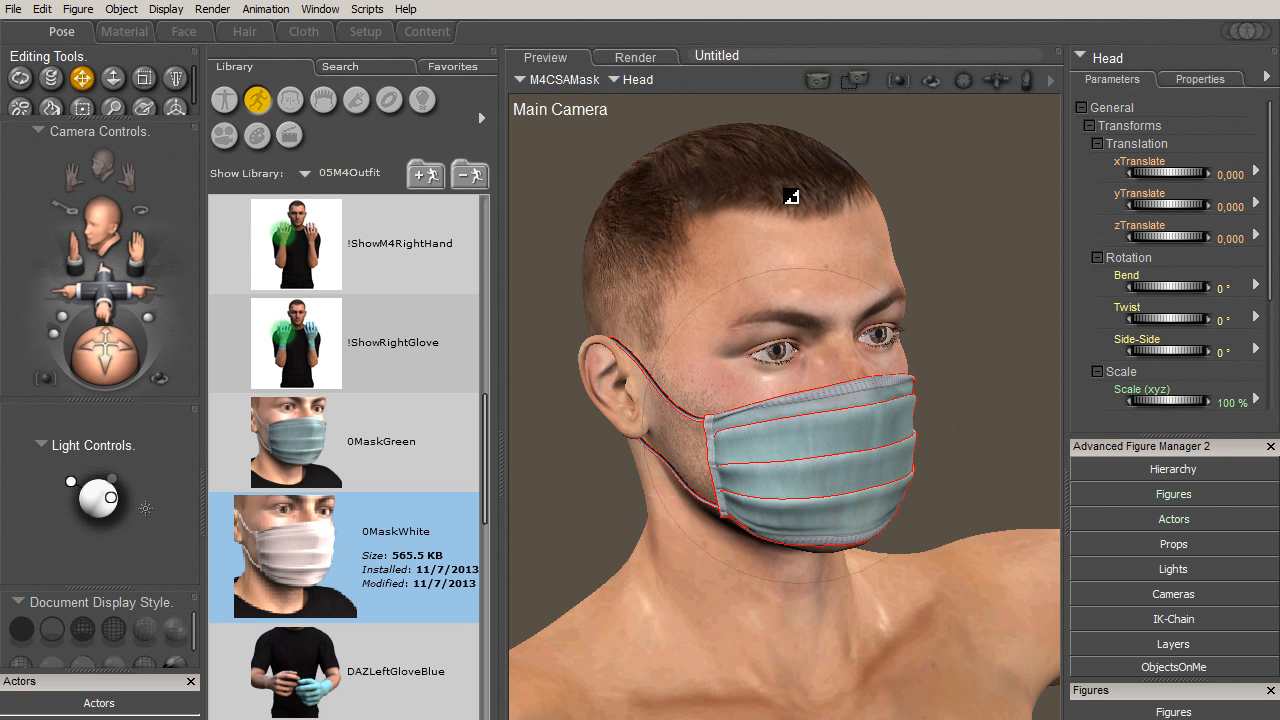
left_click(855, 80)
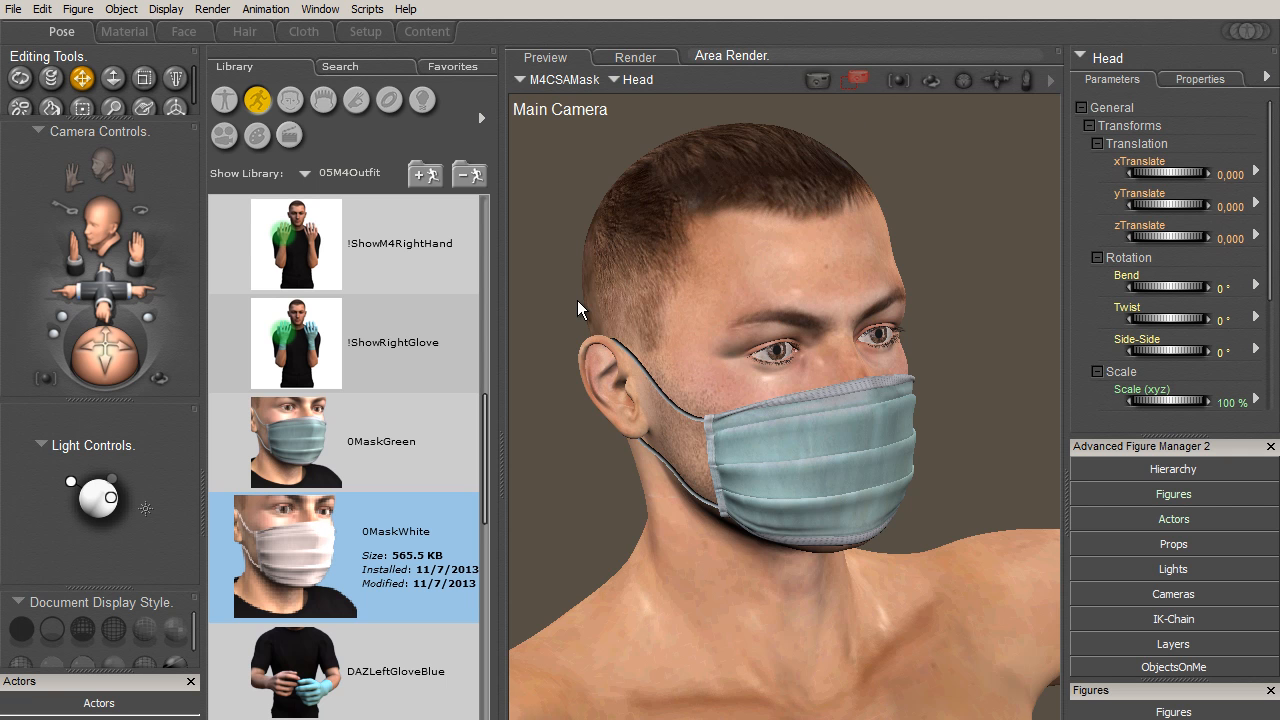
left_click_drag(567, 292, 973, 587)
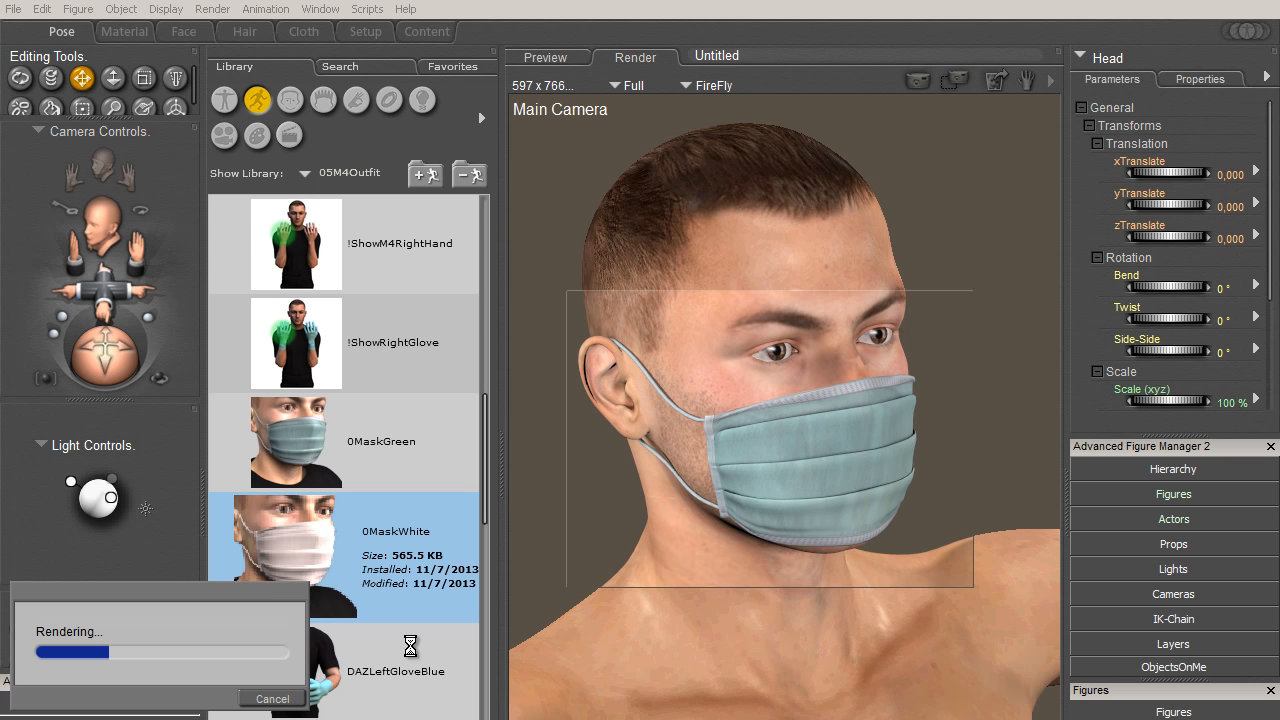
left_click(898, 510)
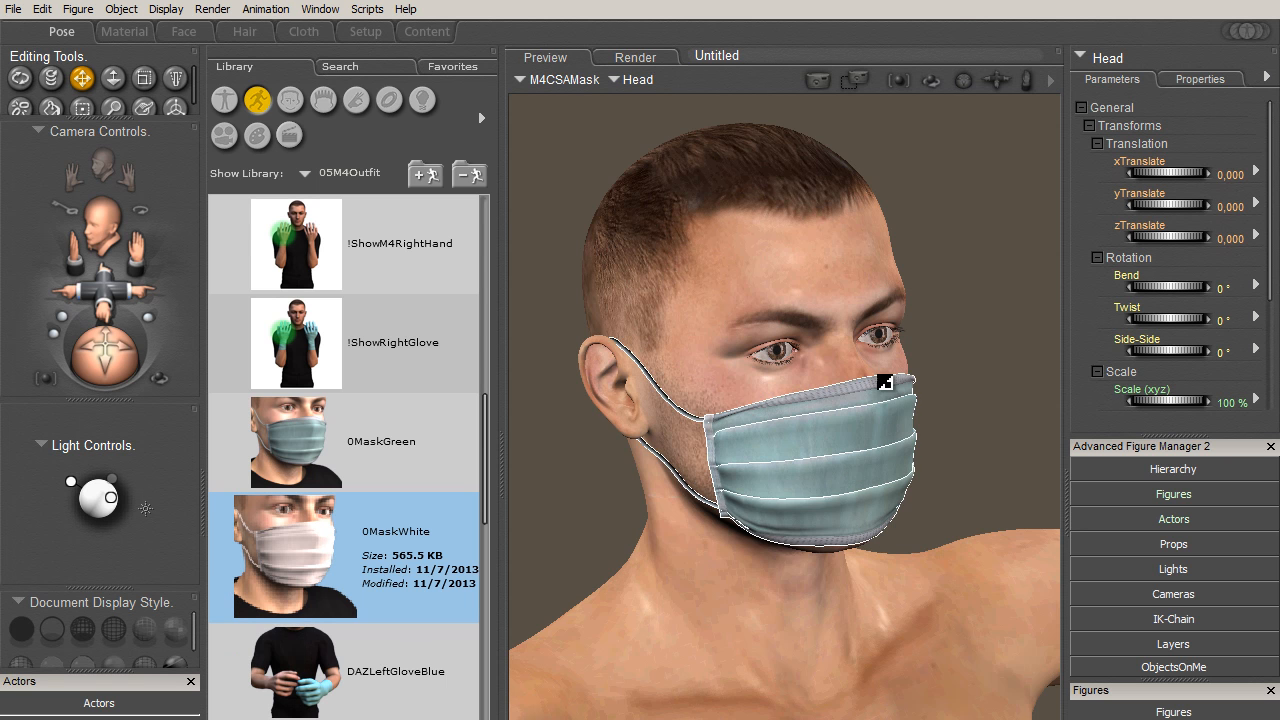
- Check the Bump values of M4CSAMask's MaskHolders and MaskHorizontalBorder materials in the advanced material view
left_click(124, 31)
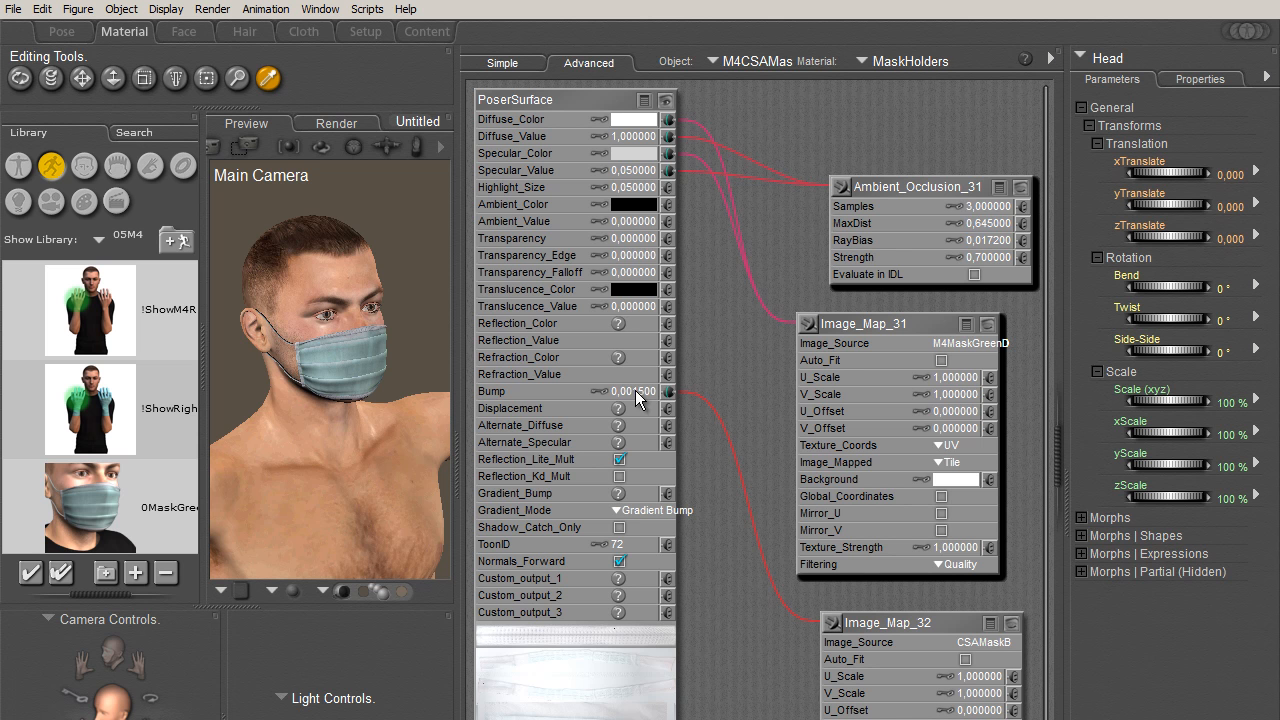
left_click(926, 63)
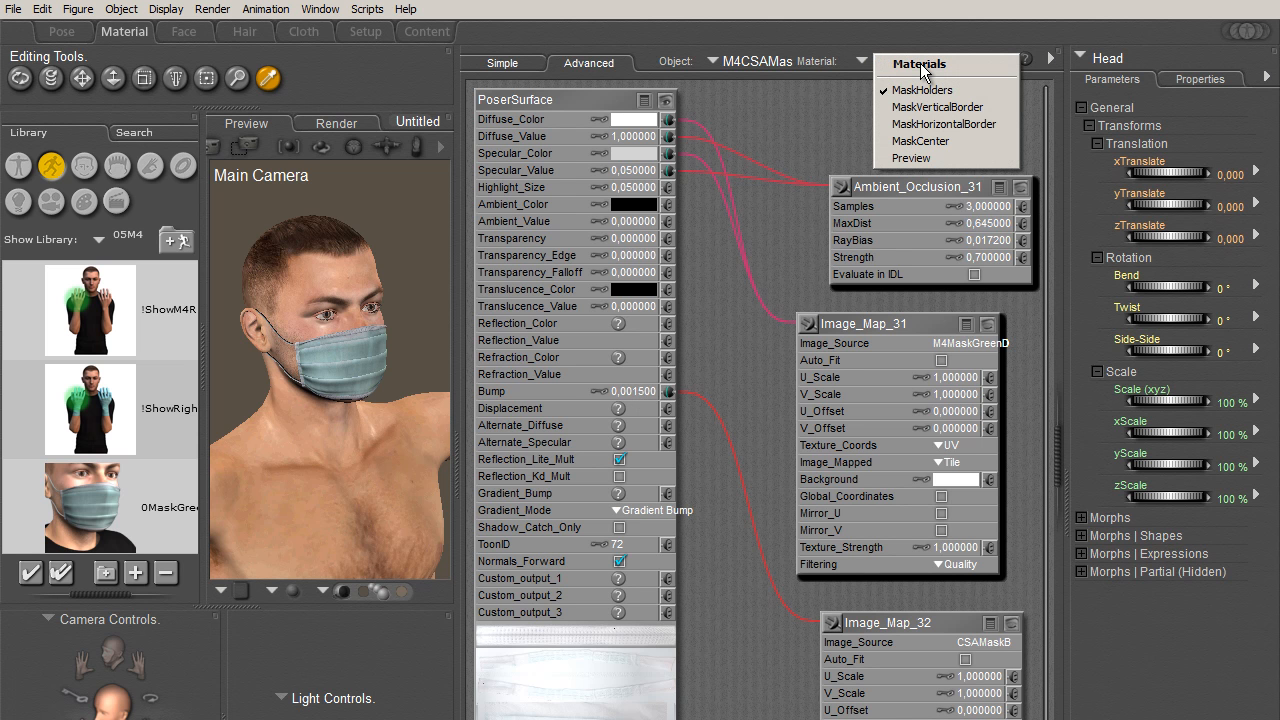
left_click(958, 124)
left_click(640, 392)
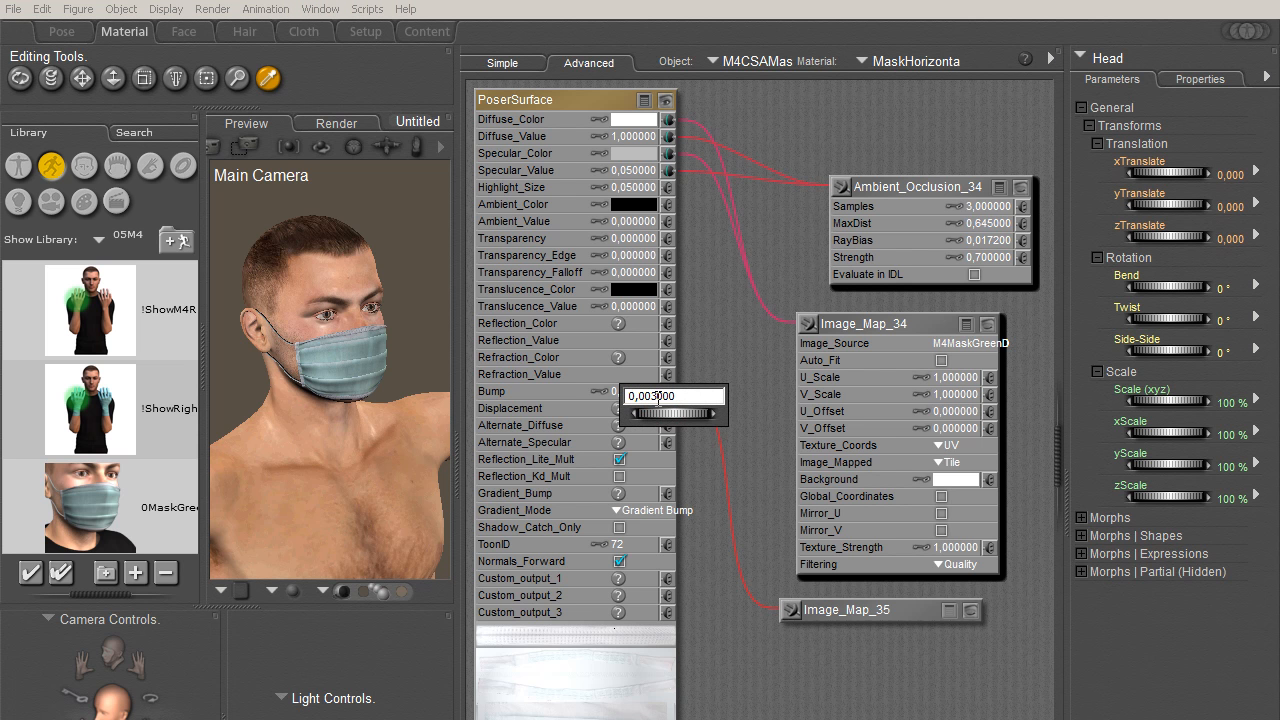
key("Return")
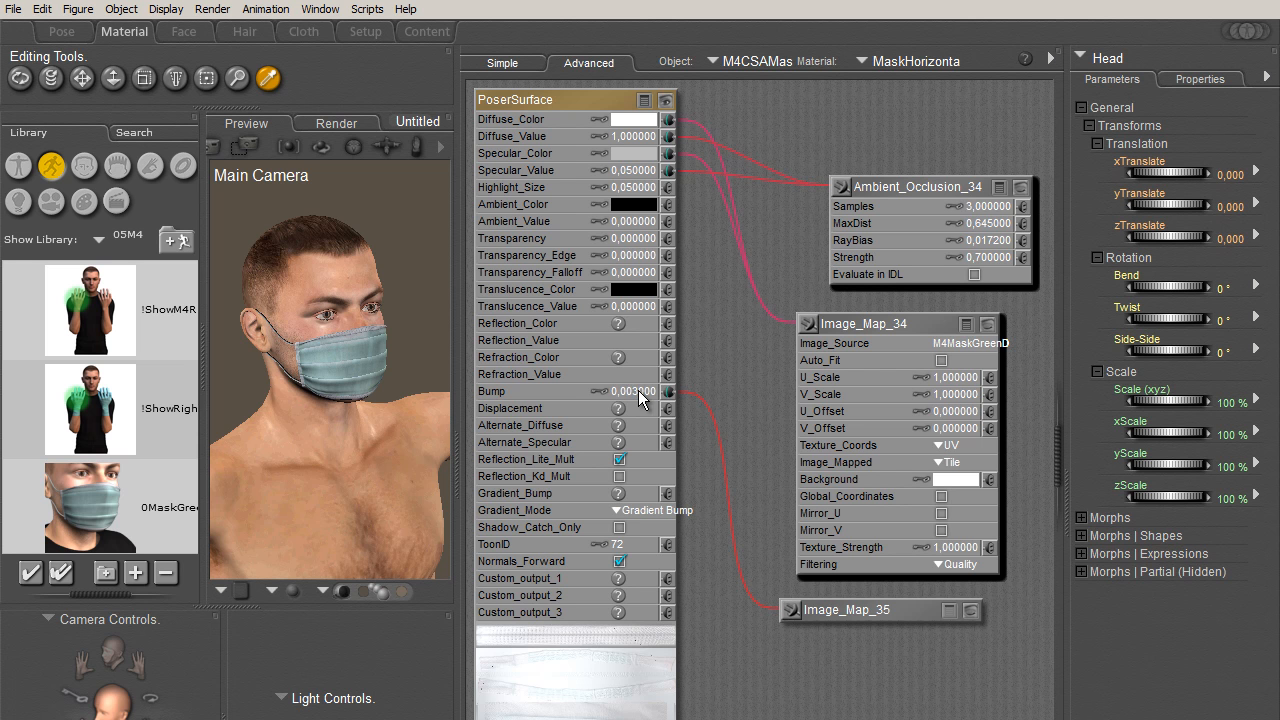
left_click(636, 395)
- Return to the Pose room and area-render a smaller region around the eyes and upper mask
left_click(68, 32)
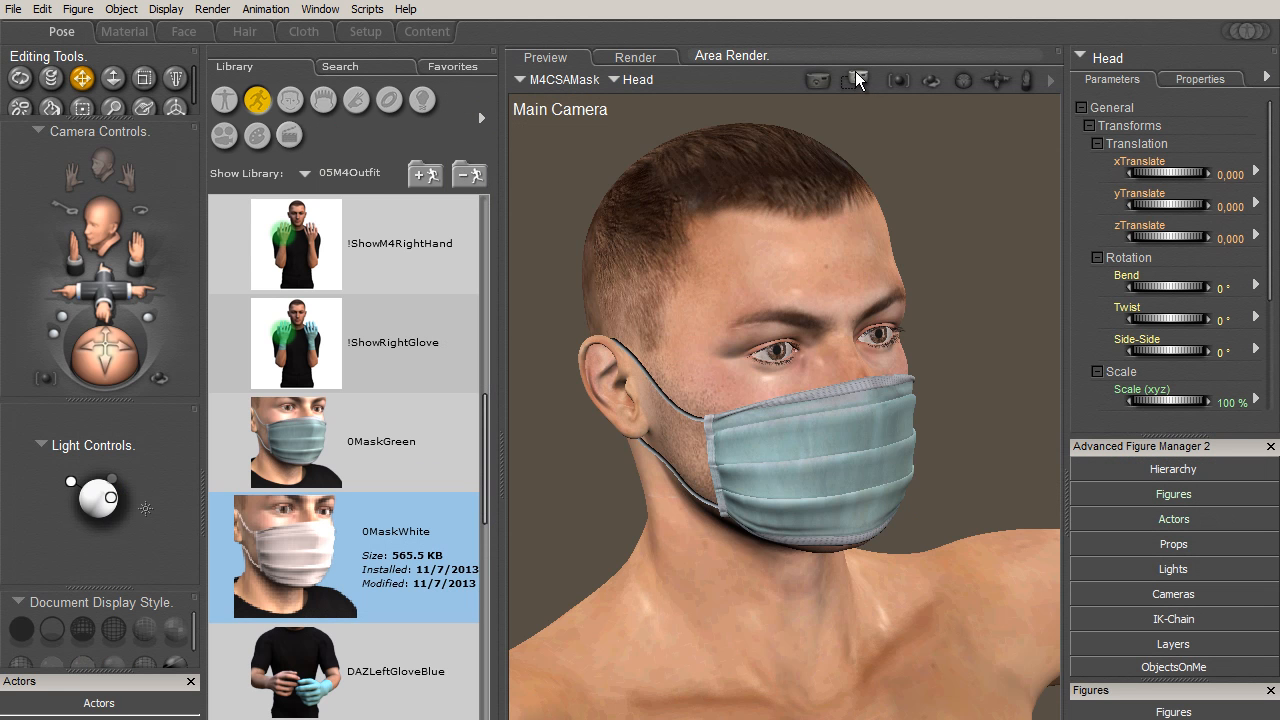
left_click_drag(661, 332, 962, 474)
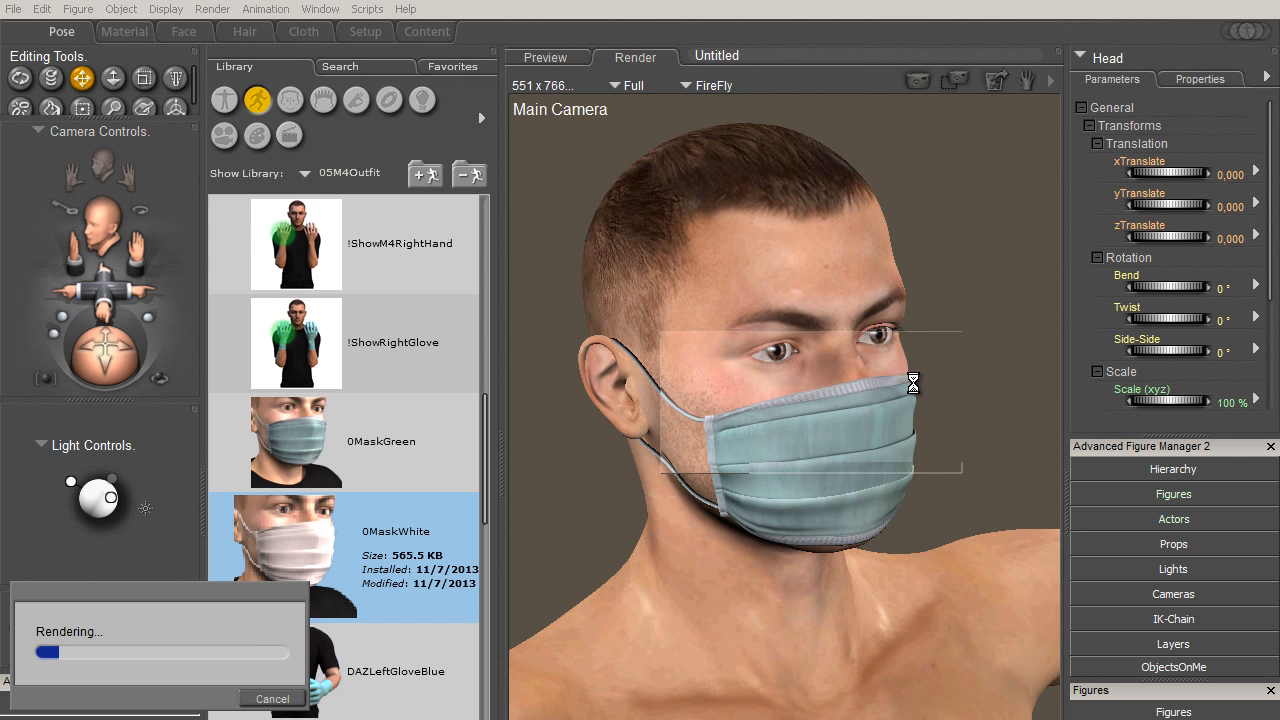
left_click_drag(1000, 719, 974, 719)
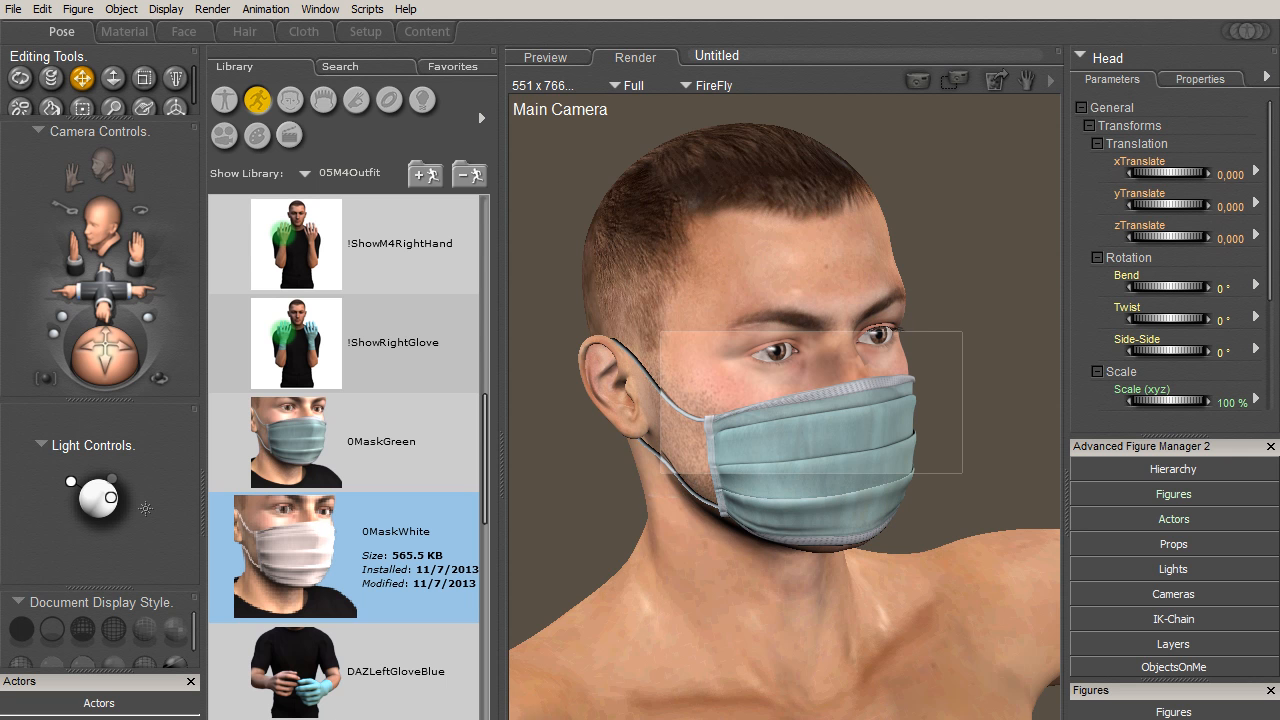
left_click(808, 440)
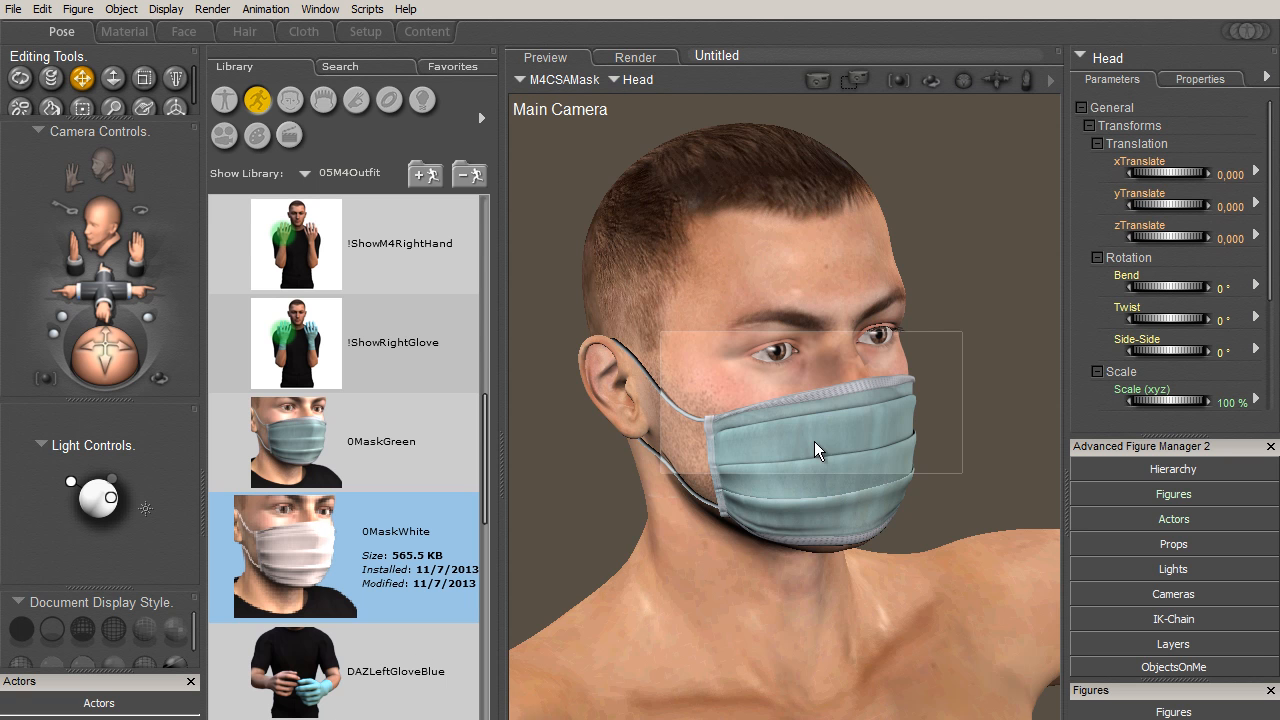
- Select the M4CSAMask figure and apply the 0MaskWhite pose to turn the mask white
left_click(857, 456)
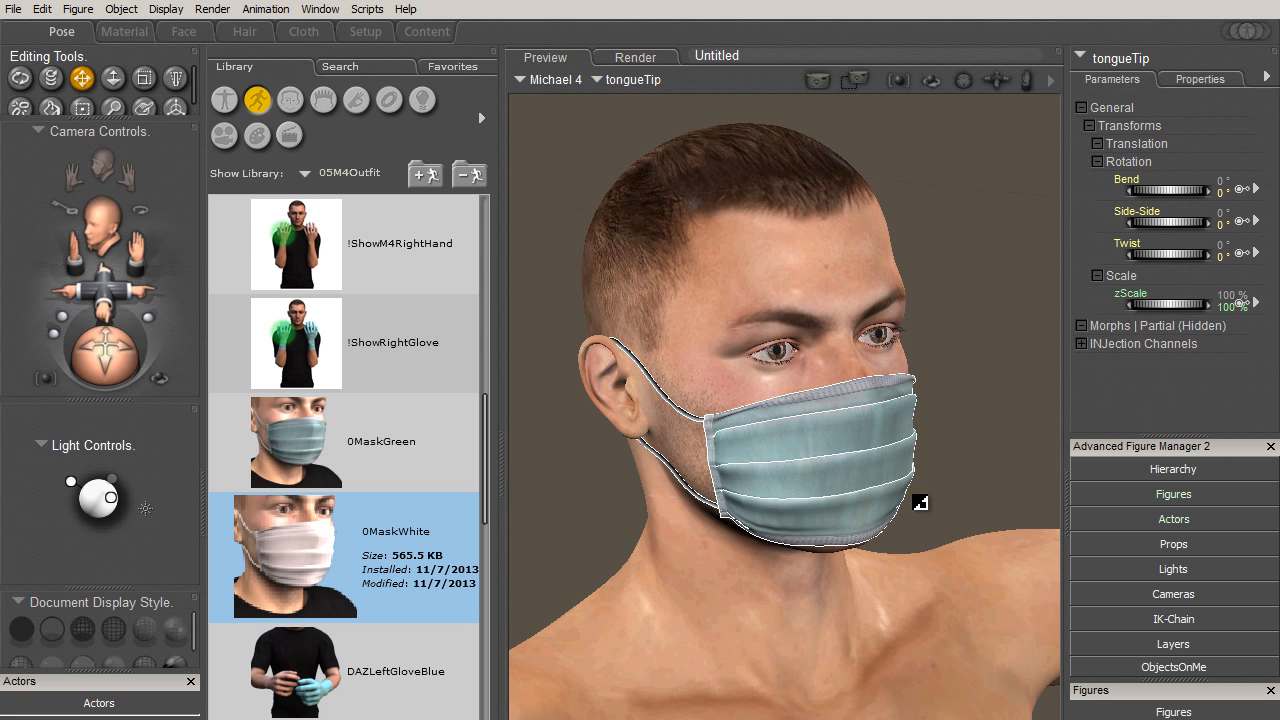
left_click(903, 446)
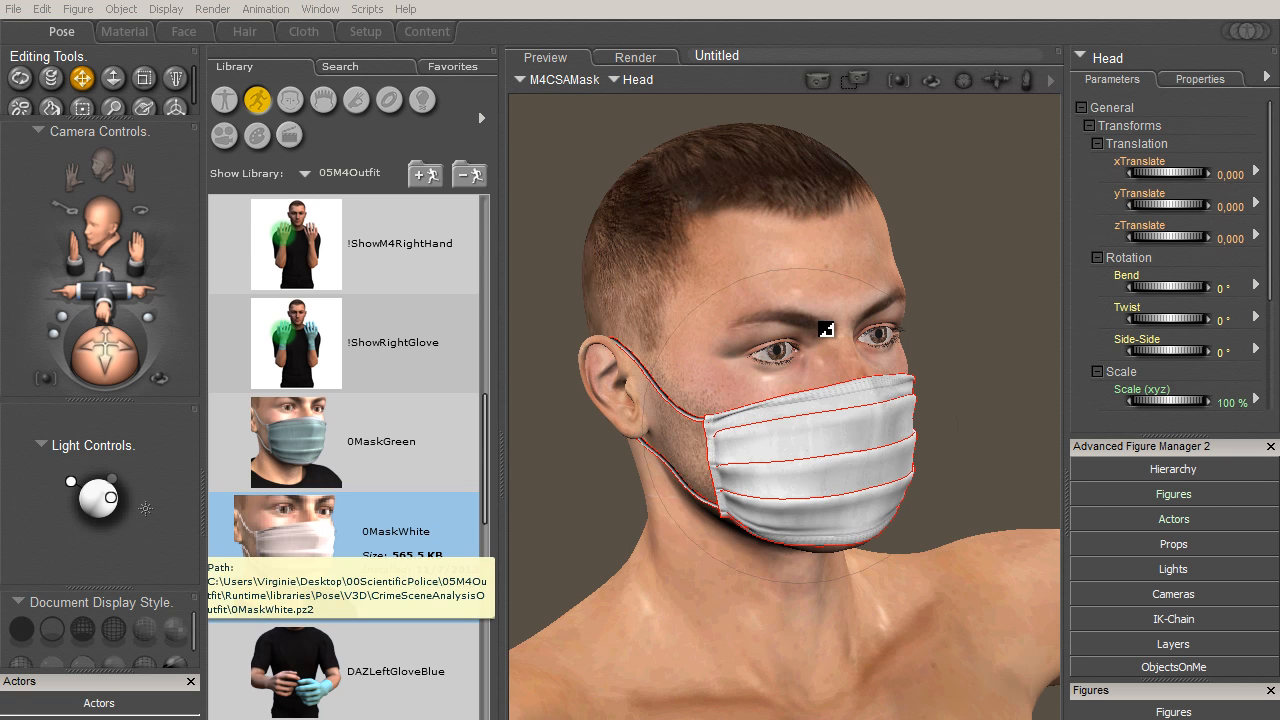
left_click(334, 470)
left_click(320, 566)
left_click(320, 475)
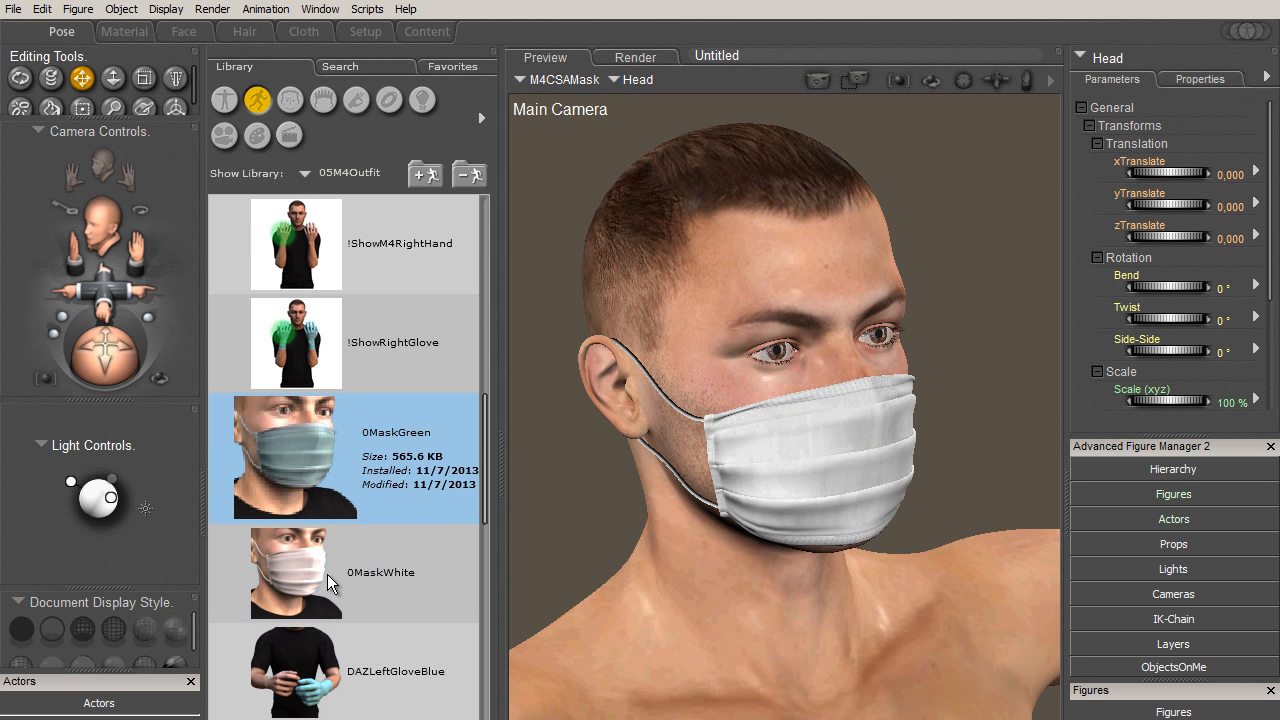
left_click(330, 580)
- Open the V3D CrimeSceneAnalysisOutfit folder in the materials library and select the 0MaskWhite preset
left_click(257, 135)
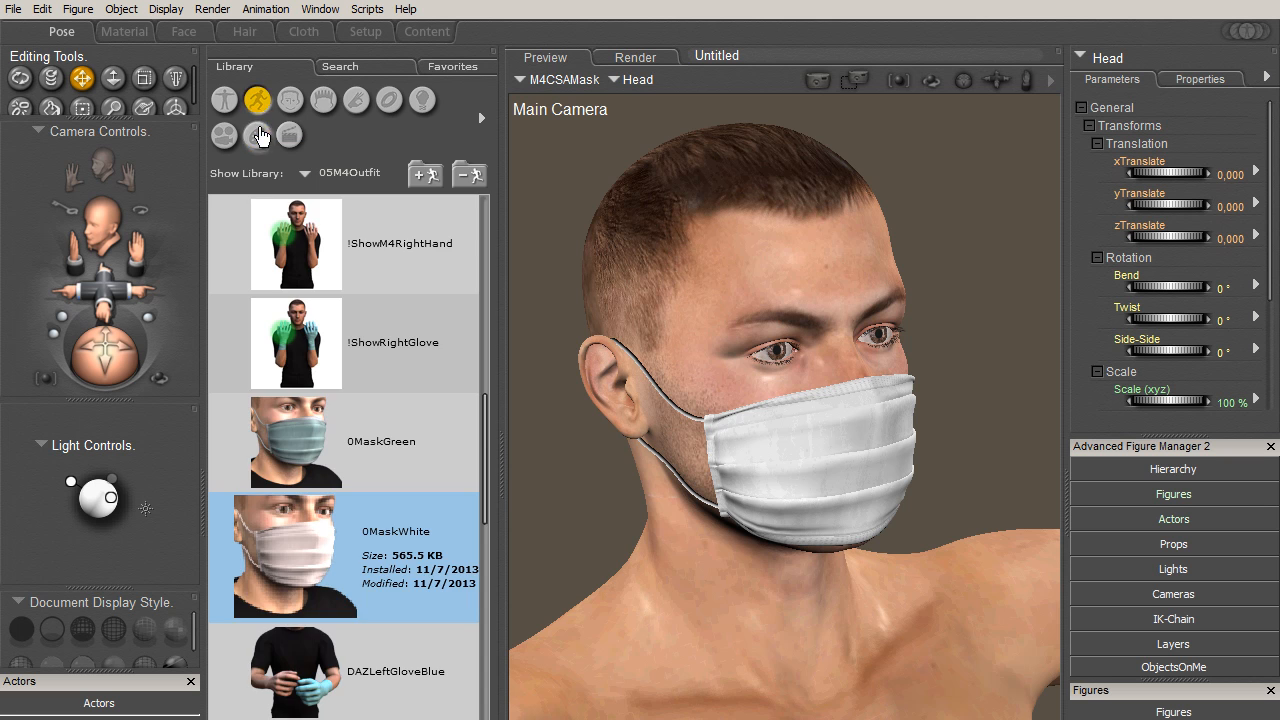
left_click(328, 243)
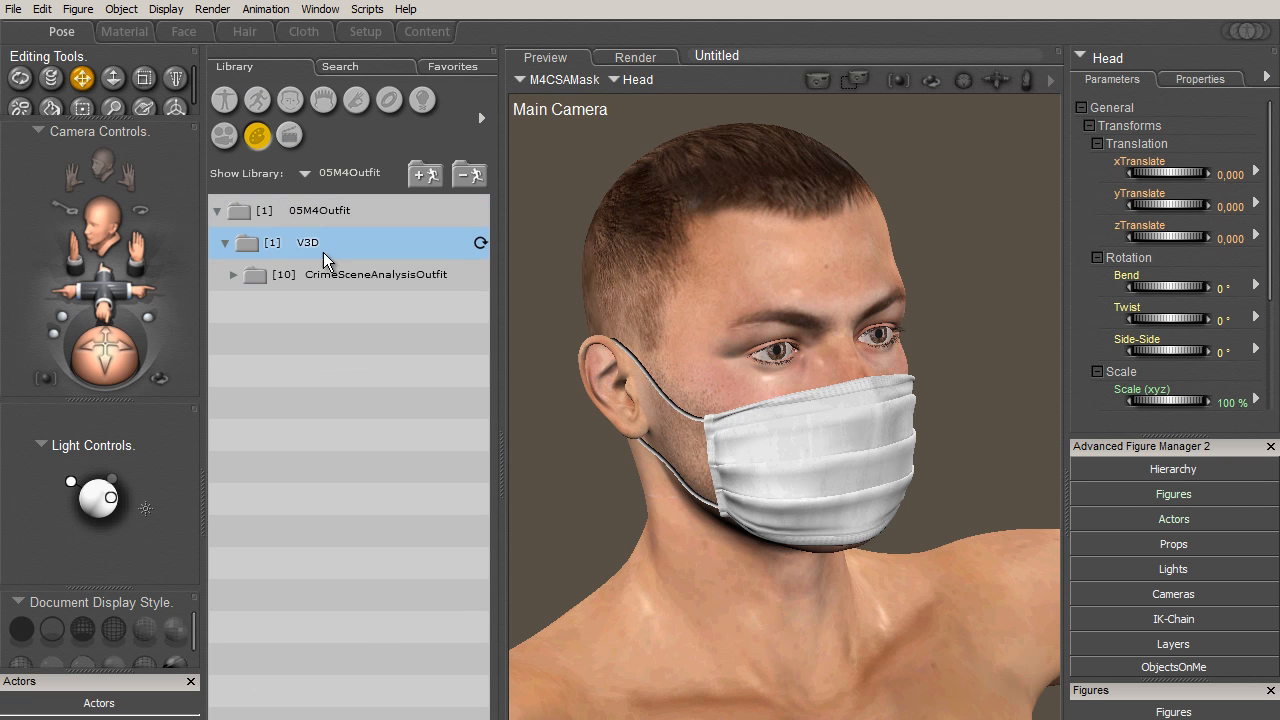
left_click(333, 274)
left_click(350, 465)
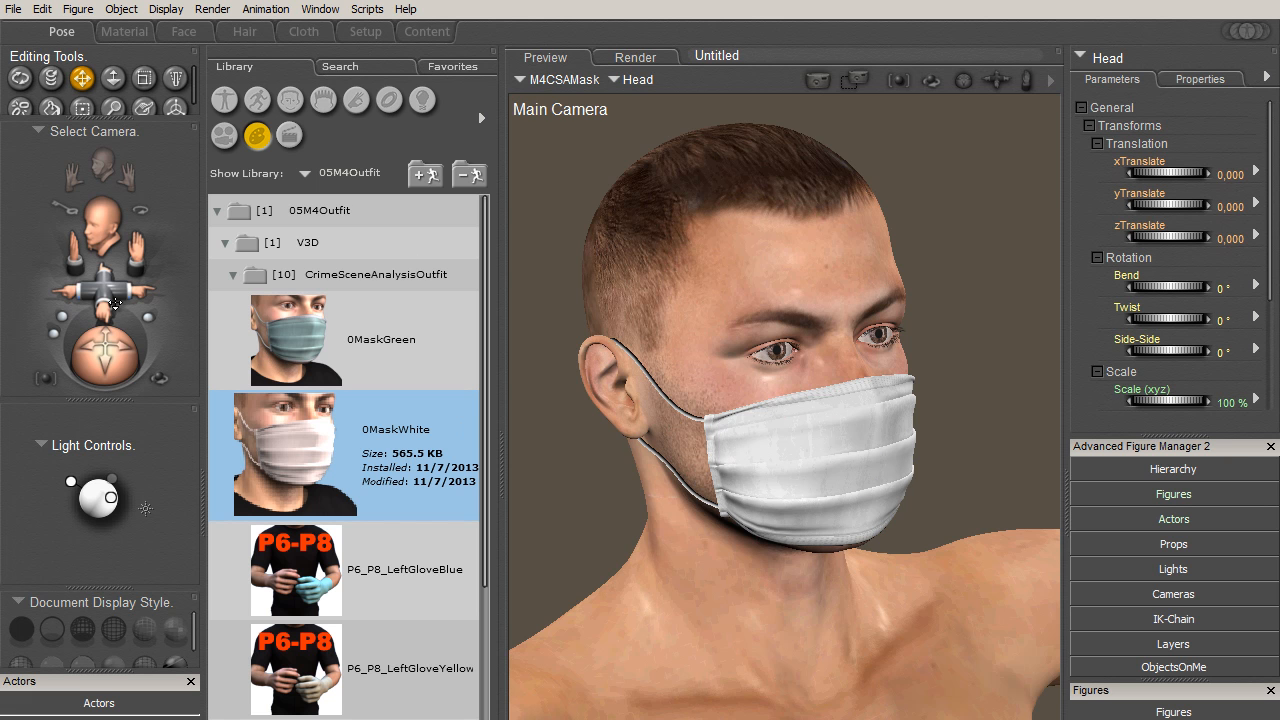
- Select the right forearm of the P9+M4CSAGloves figure and apply the P9+RightGloveYellow material
left_click_drag(104, 290, 446, 230)
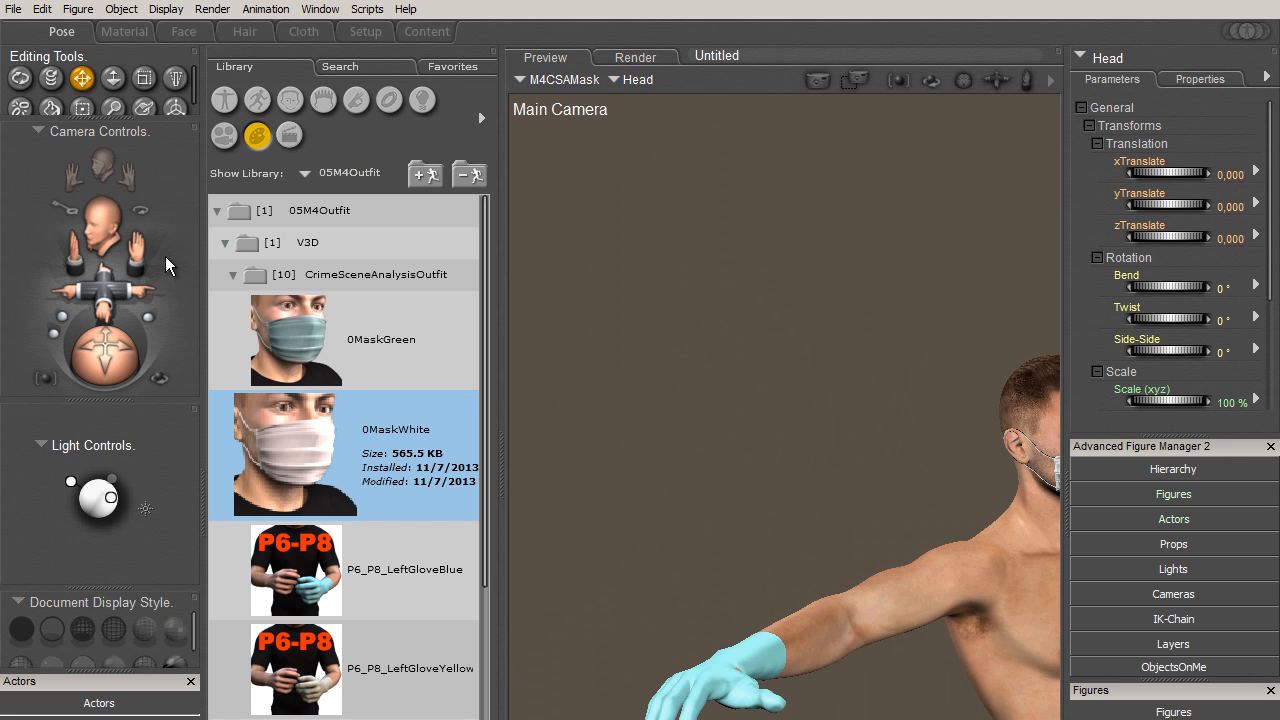
left_click_drag(136, 252, 158, 146)
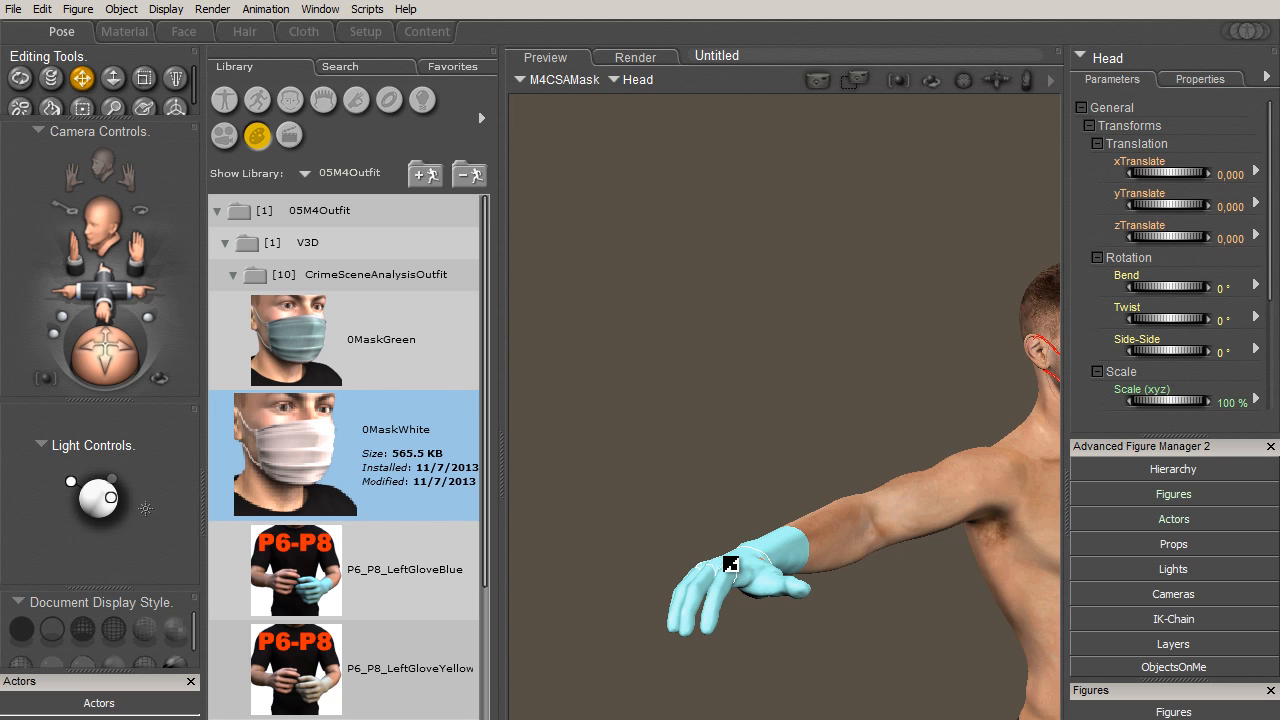
left_click(730, 563)
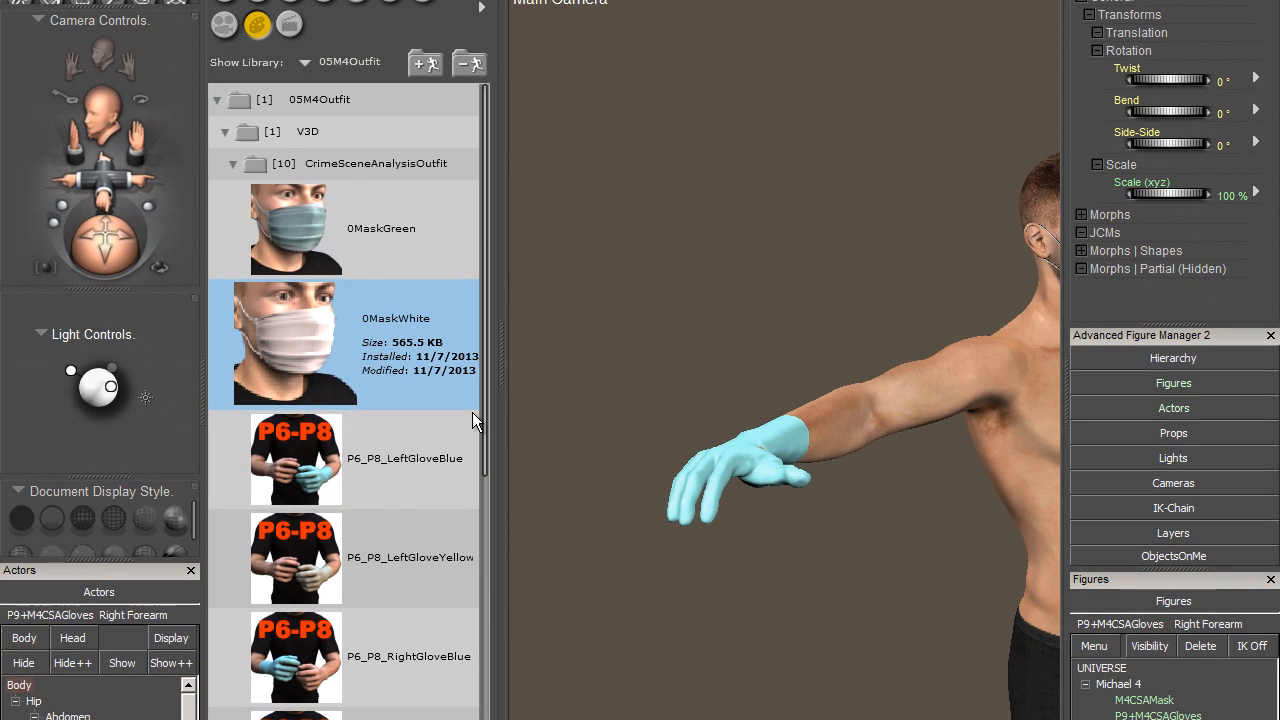
left_click_drag(487, 411, 473, 690)
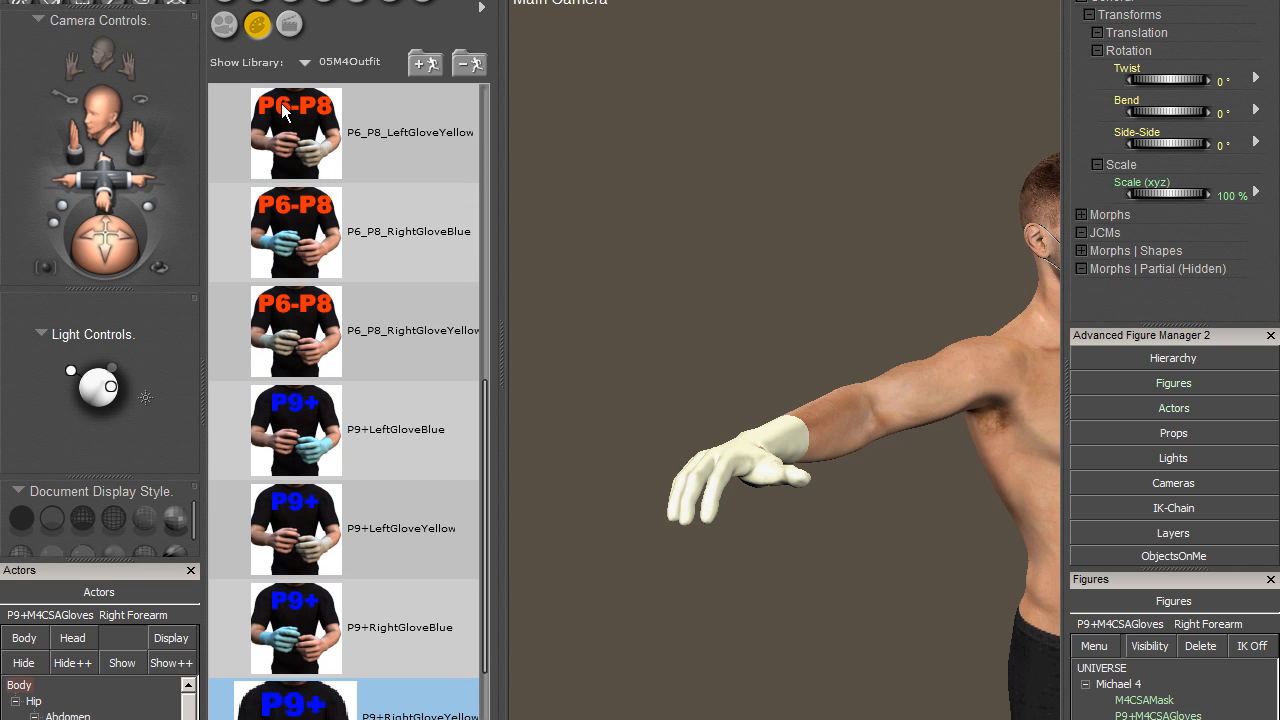
- Apply the P9+RightGloveBlue material to the right glove of P9+M4CSAGloves
left_click(284, 450)
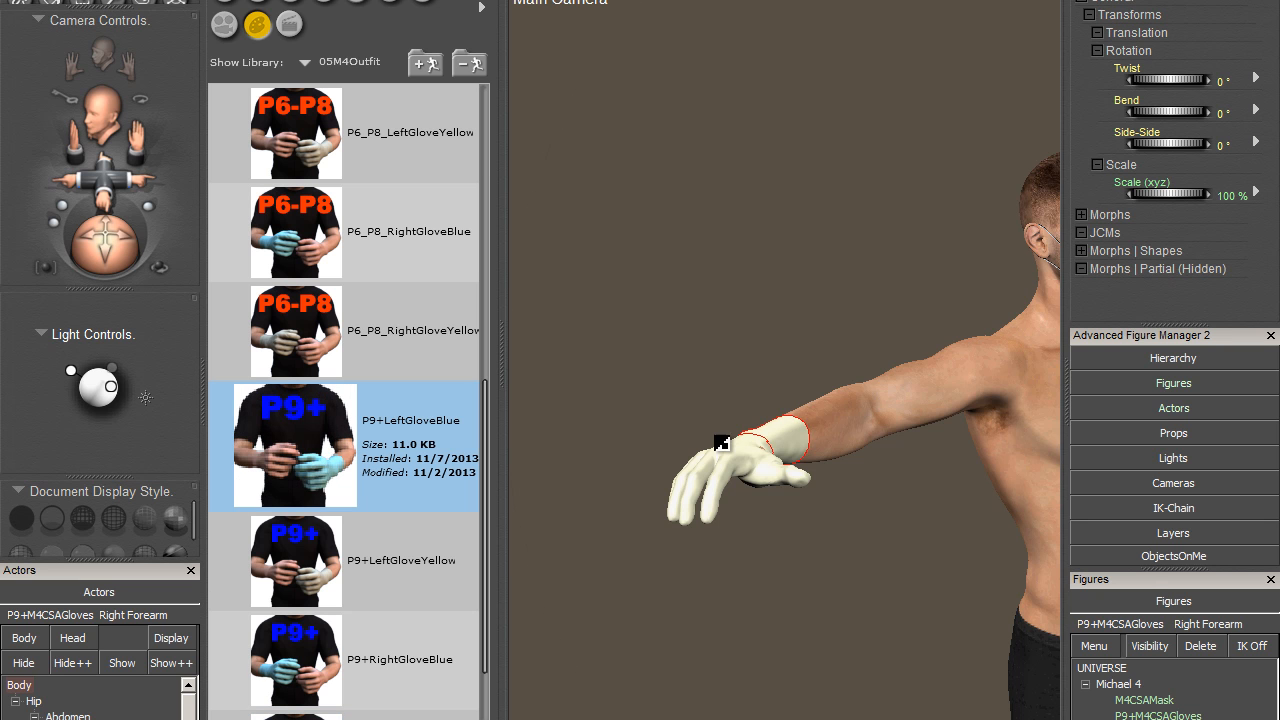
left_click_drag(110, 248, 100, 262)
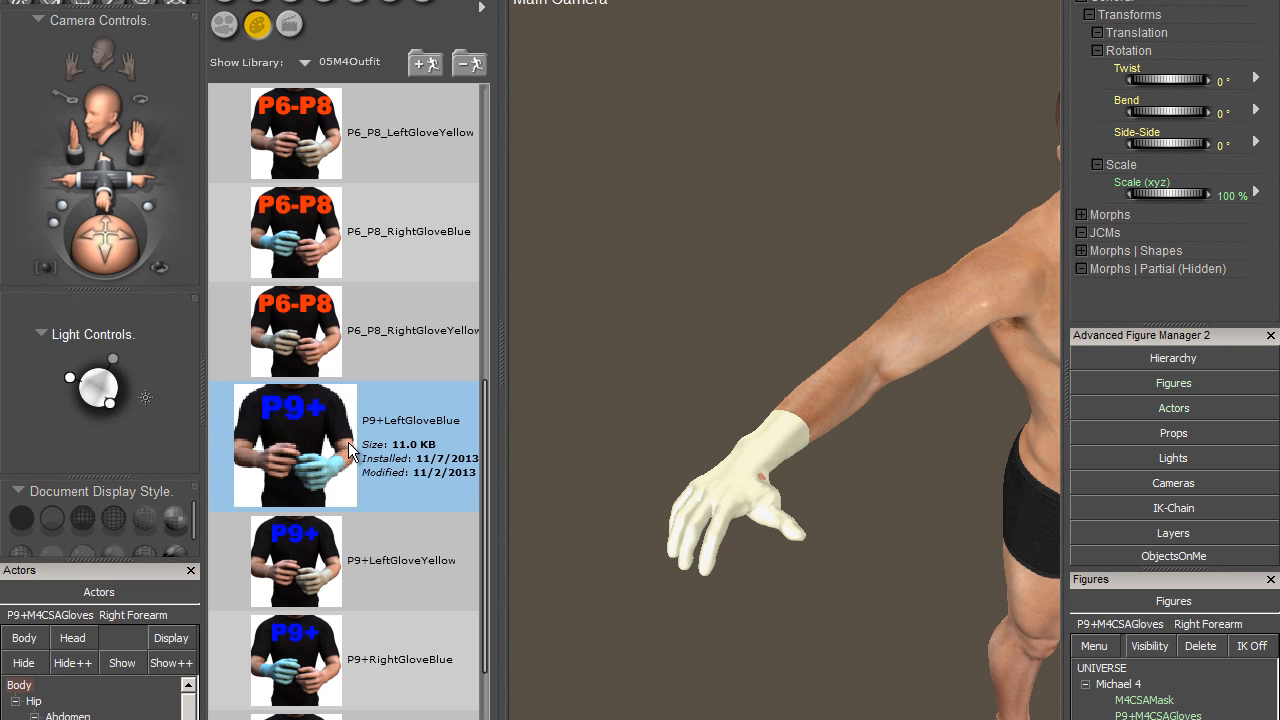
left_click_drag(486, 403, 491, 441)
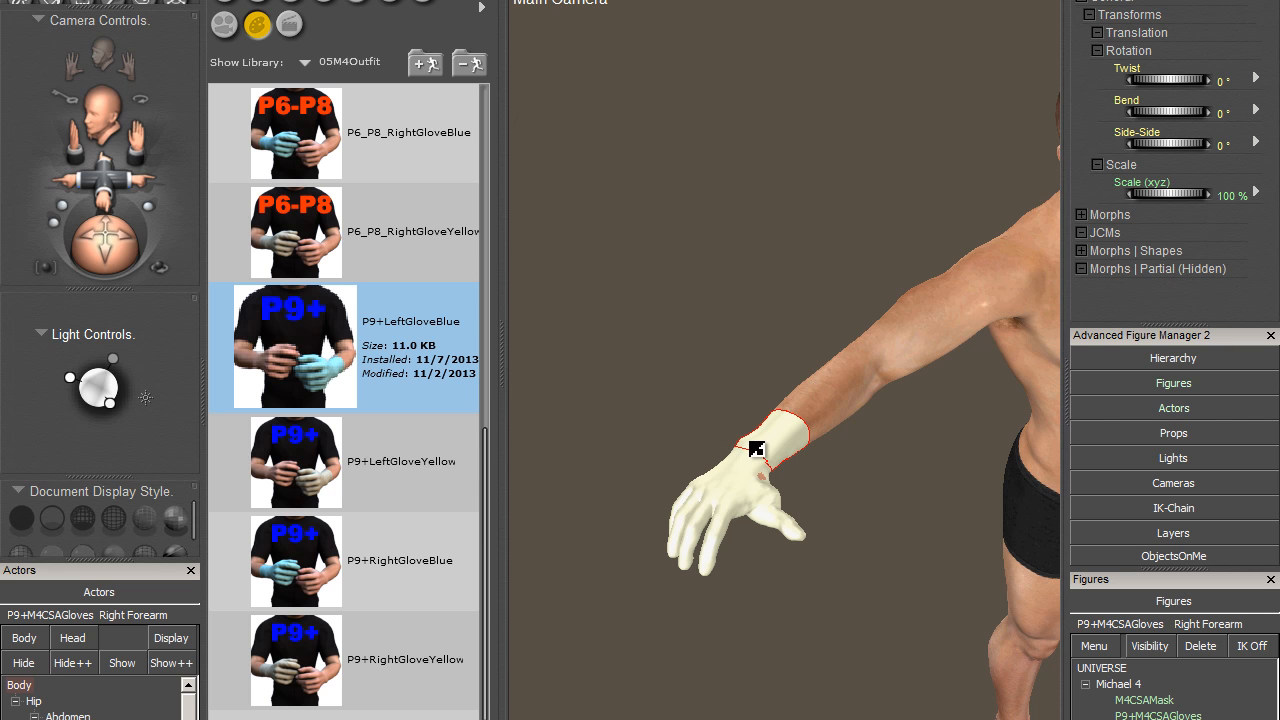
left_click_drag(303, 345, 708, 424)
left_click_drag(127, 185, 4, 52)
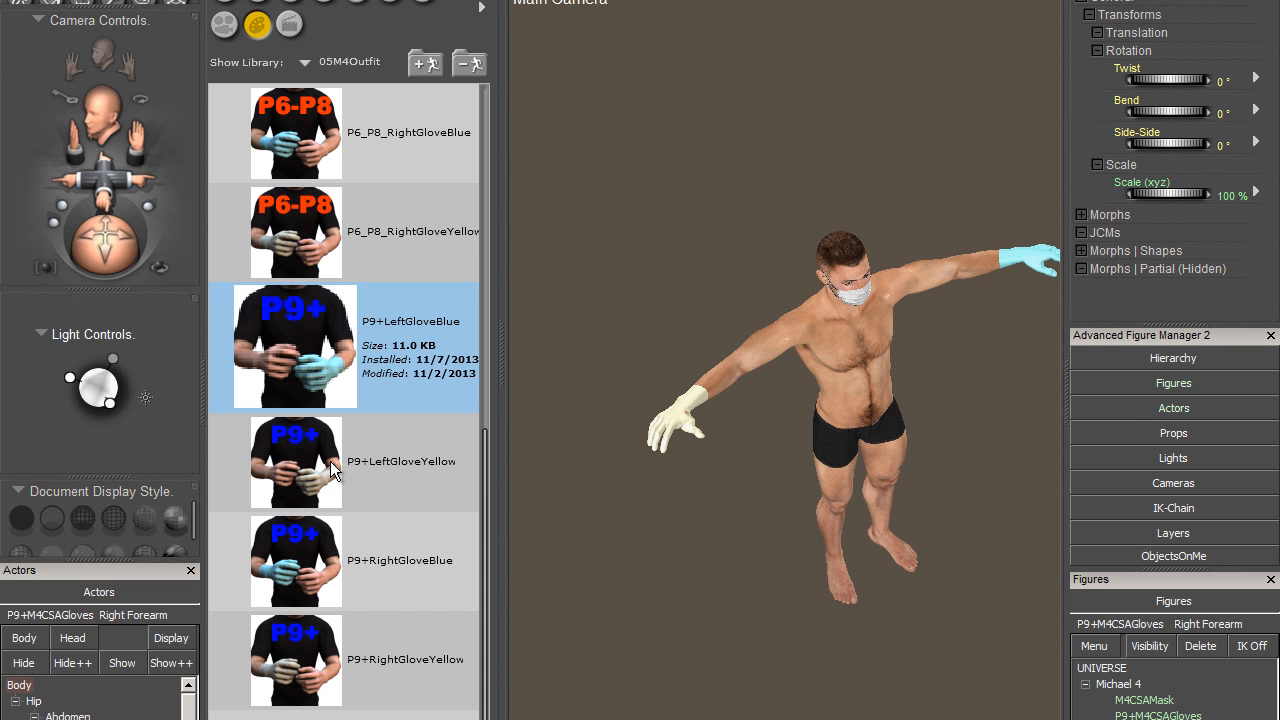
left_click(337, 568)
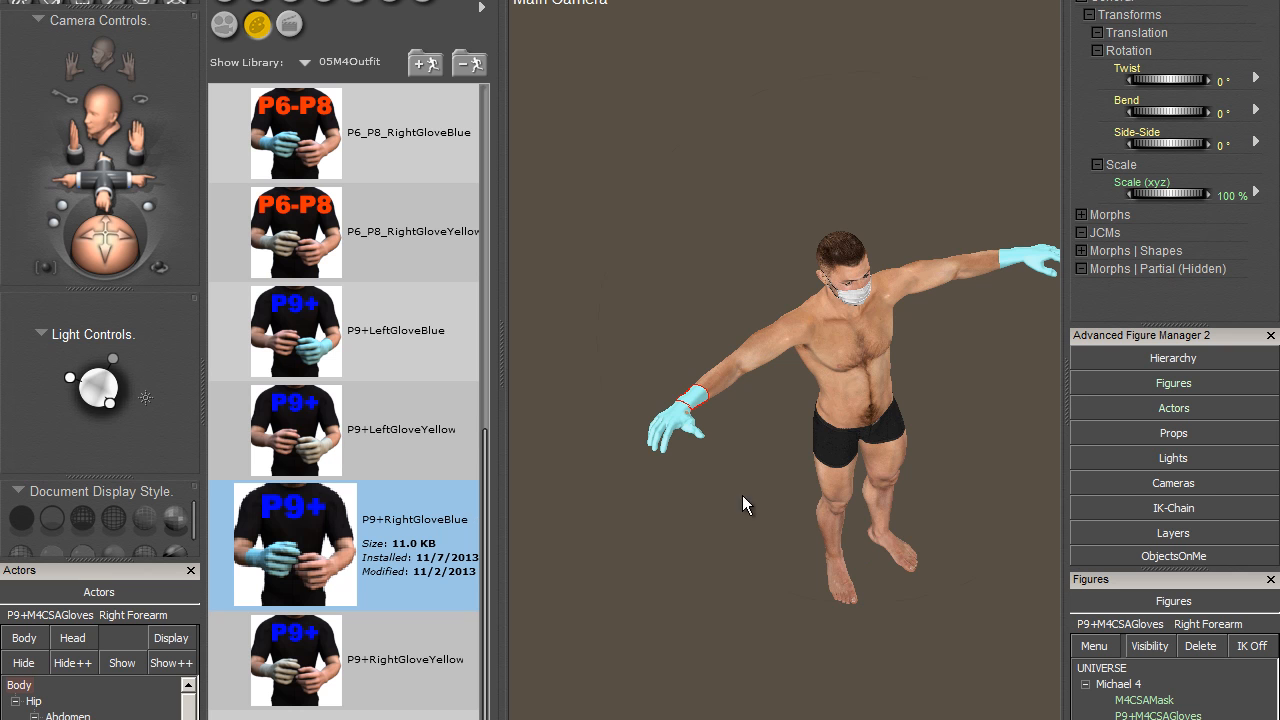
- Apply the P9+LeftGloveYellow and P9+RightGloveYellow materials to the left and right gloves of P9+M4CSAGloves
left_click(405, 440)
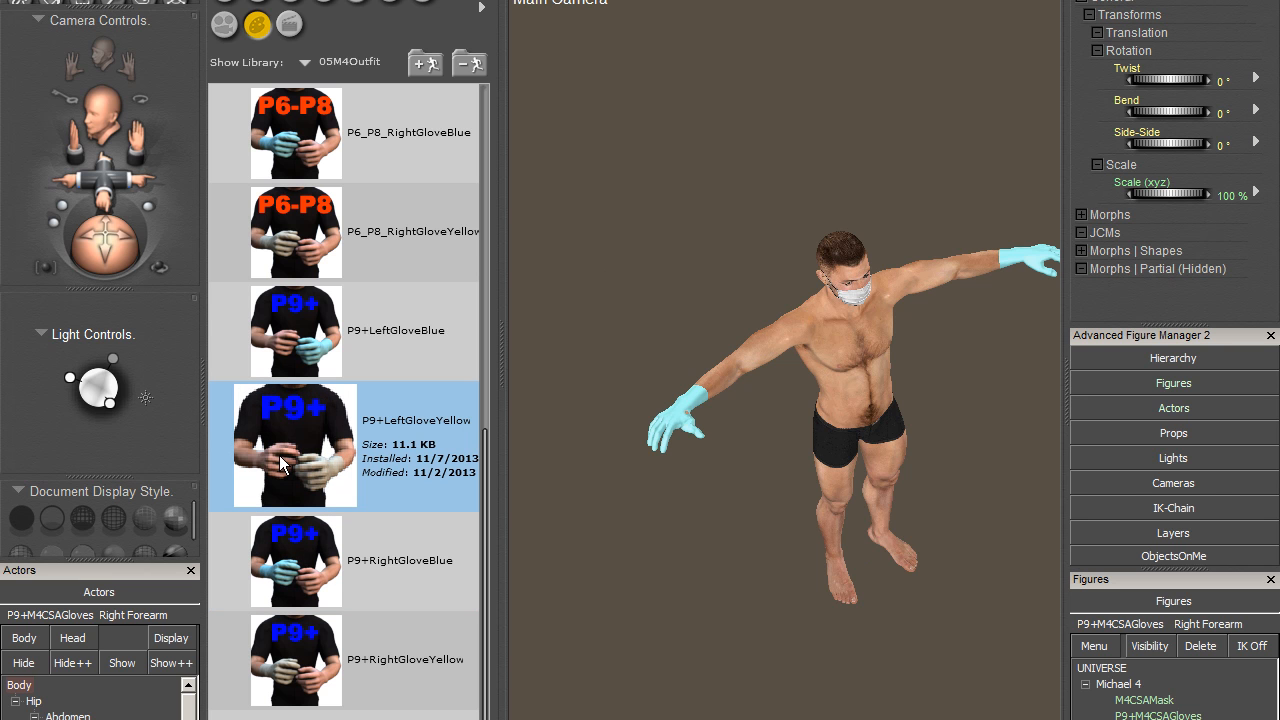
left_click(320, 672)
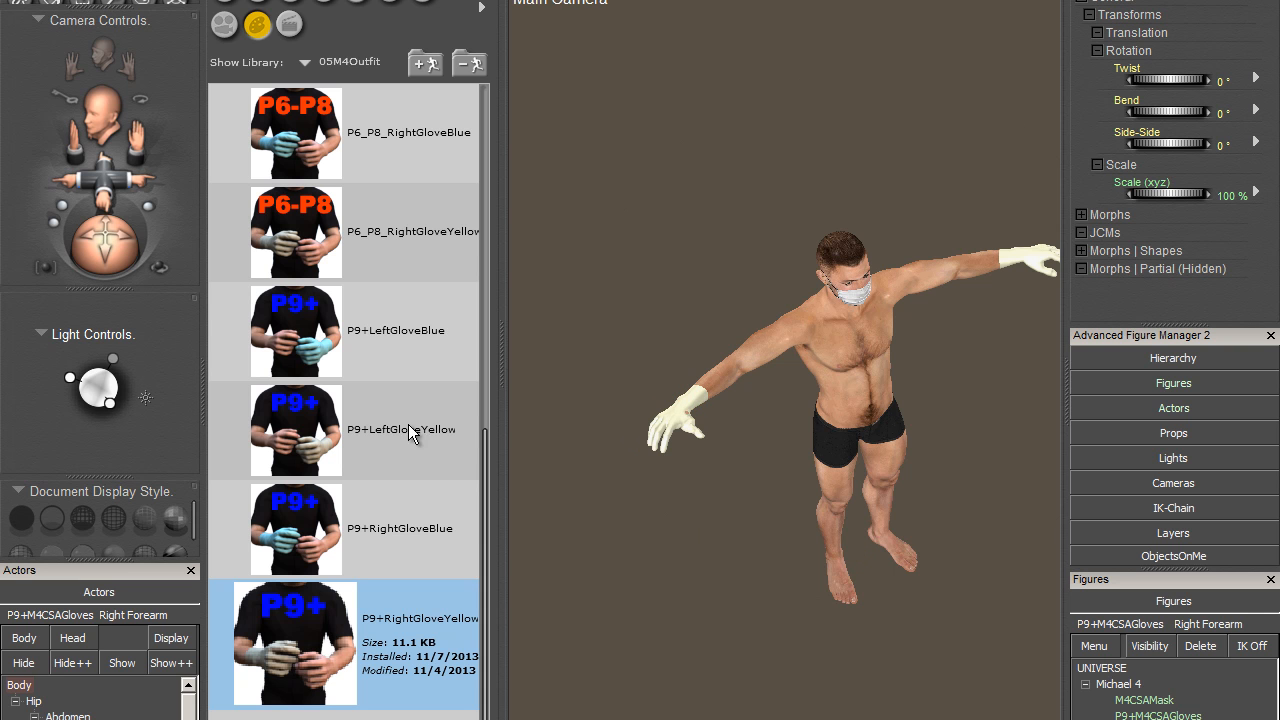
- Select the Michael 4 figure and reset all its values
left_click(935, 1)
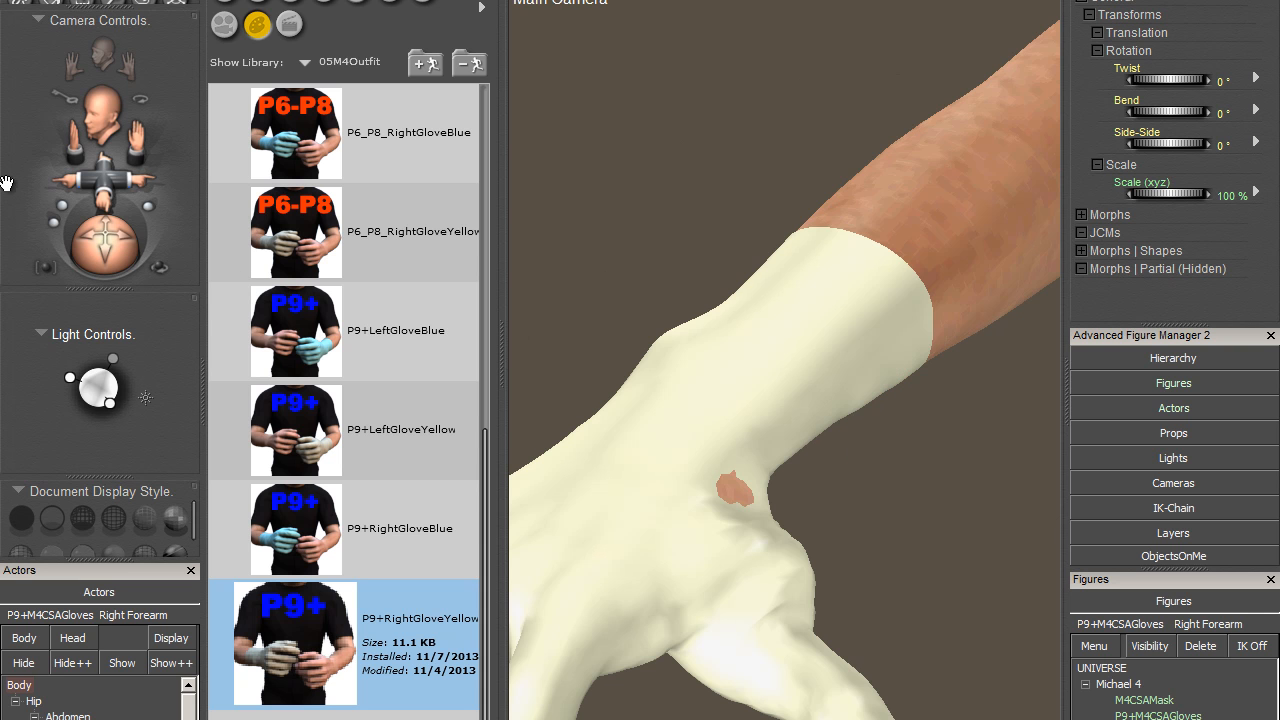
left_click_drag(57, 222, 146, 160)
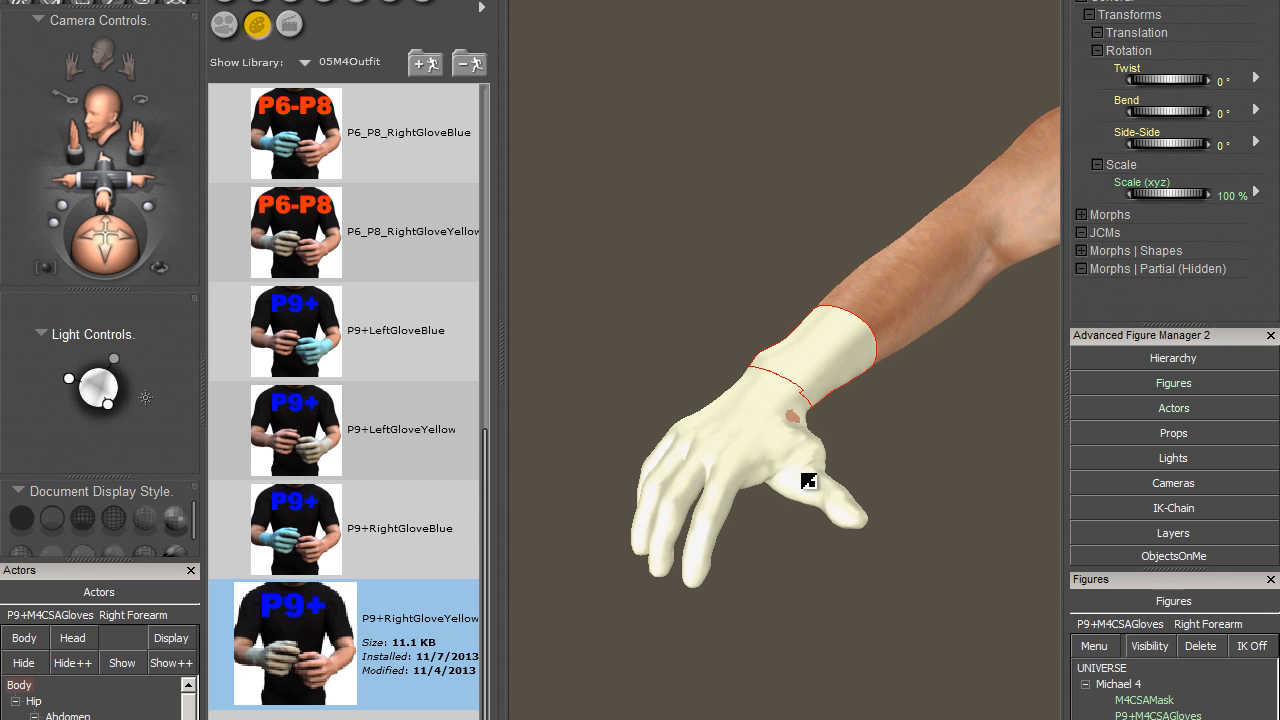
left_click(957, 280)
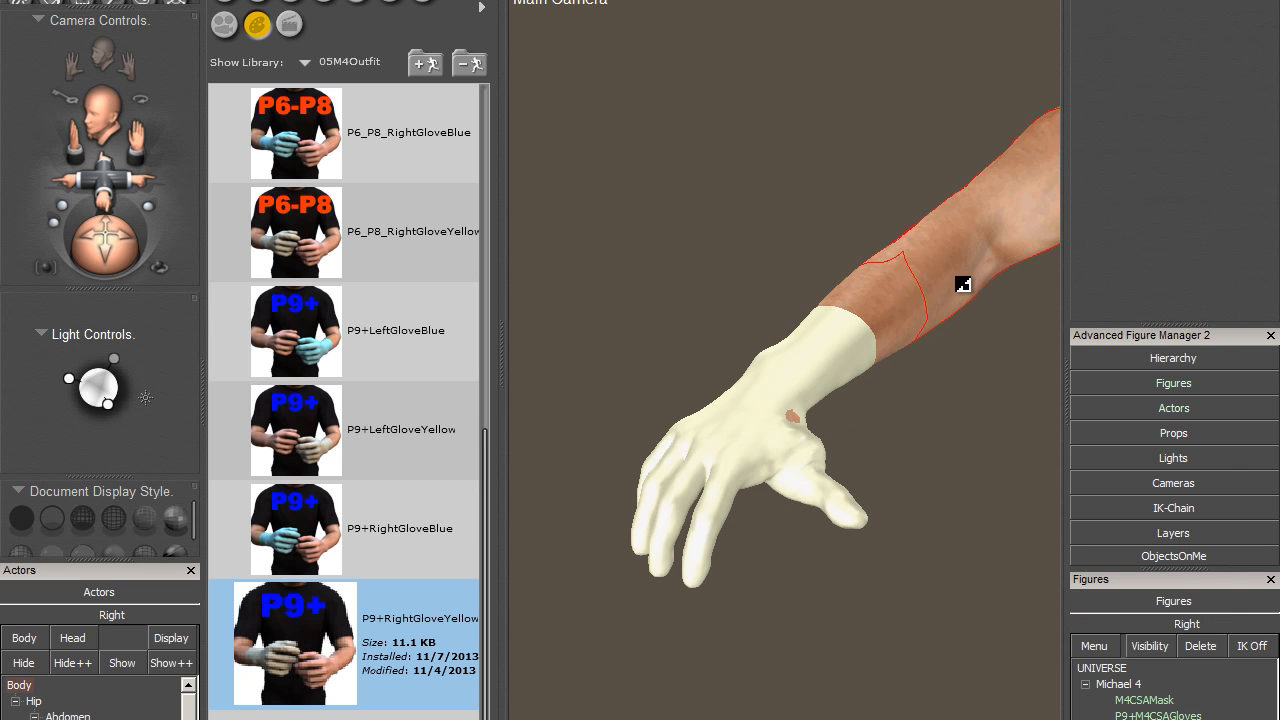
right_click(1118, 686)
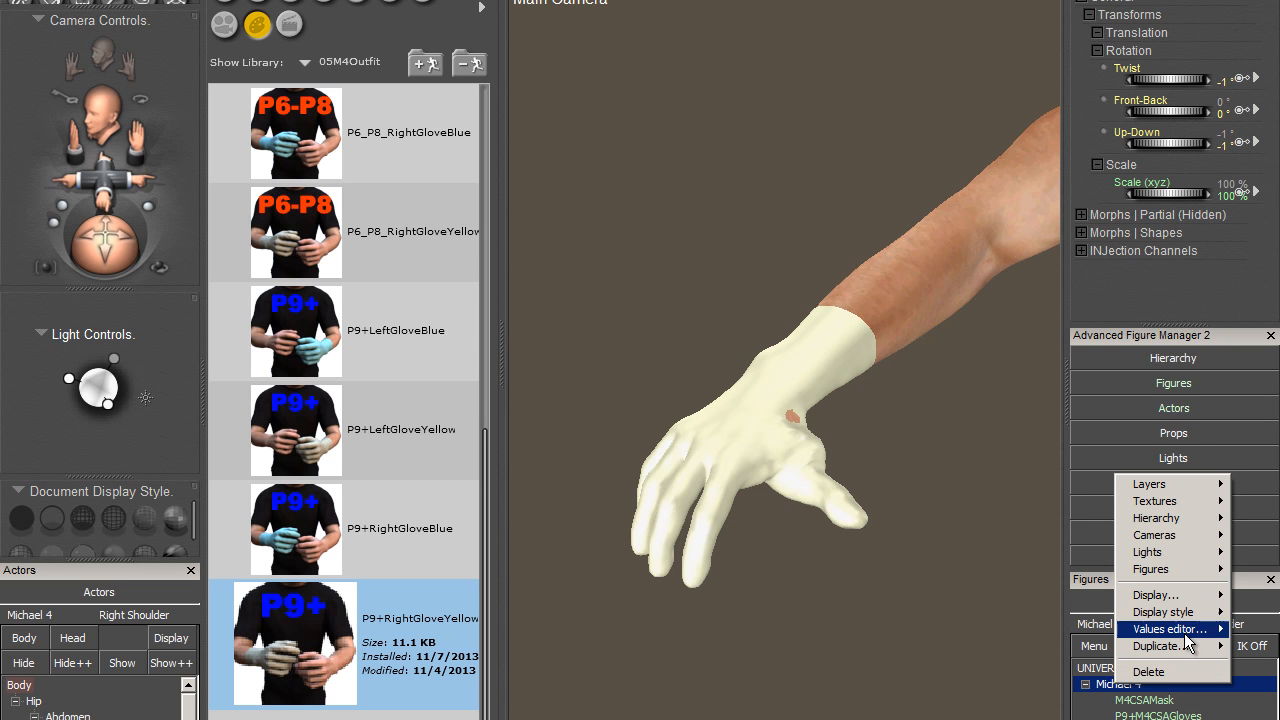
mouse_move(1190, 629)
mouse_move(1106, 630)
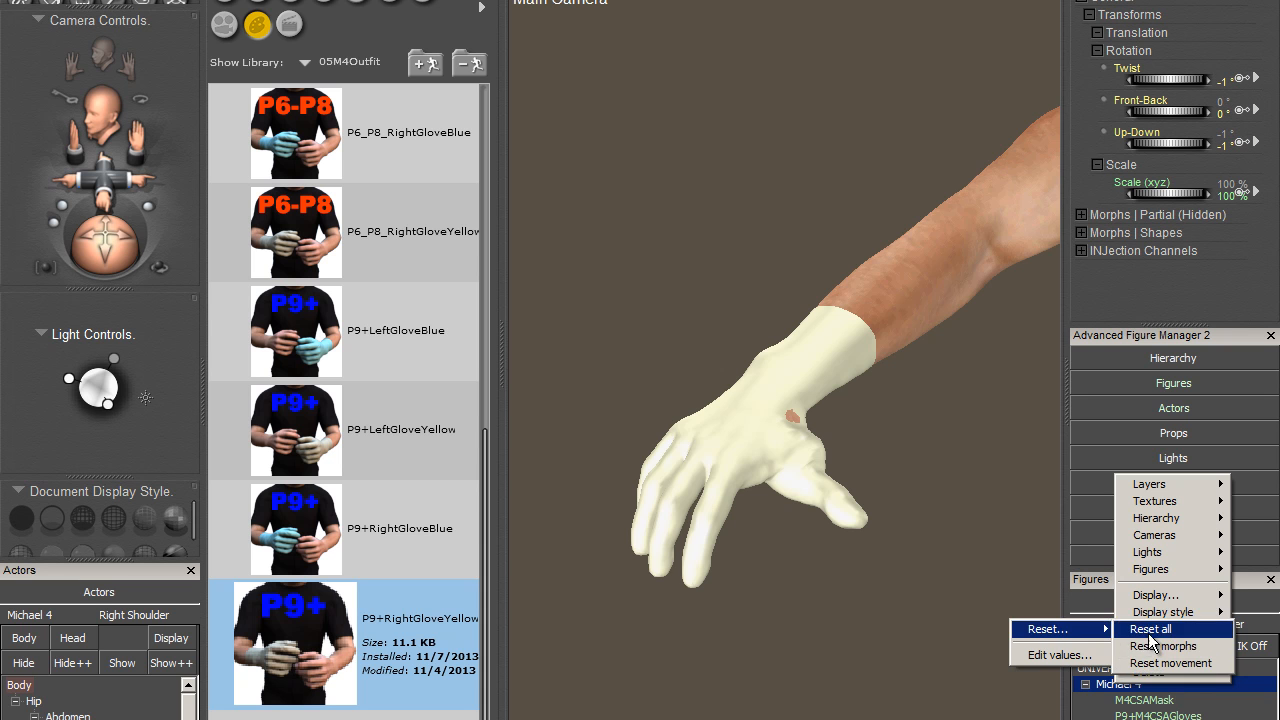
left_click(1149, 635)
- Reposition Light 4 and Light 3 around the gloved hand, with Light 3 at xRotate 248° and yRotate 318°
left_click_drag(106, 233, 117, 189)
left_click_drag(127, 270, 126, 264)
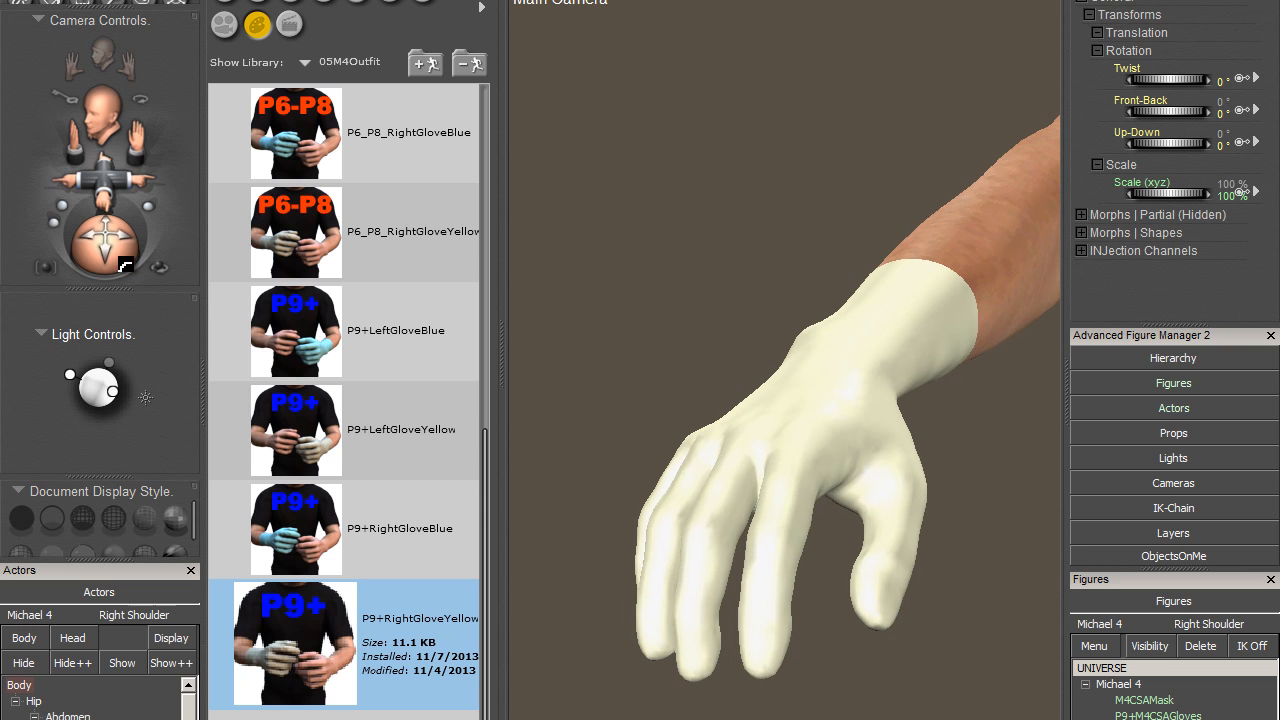
left_click(112, 391)
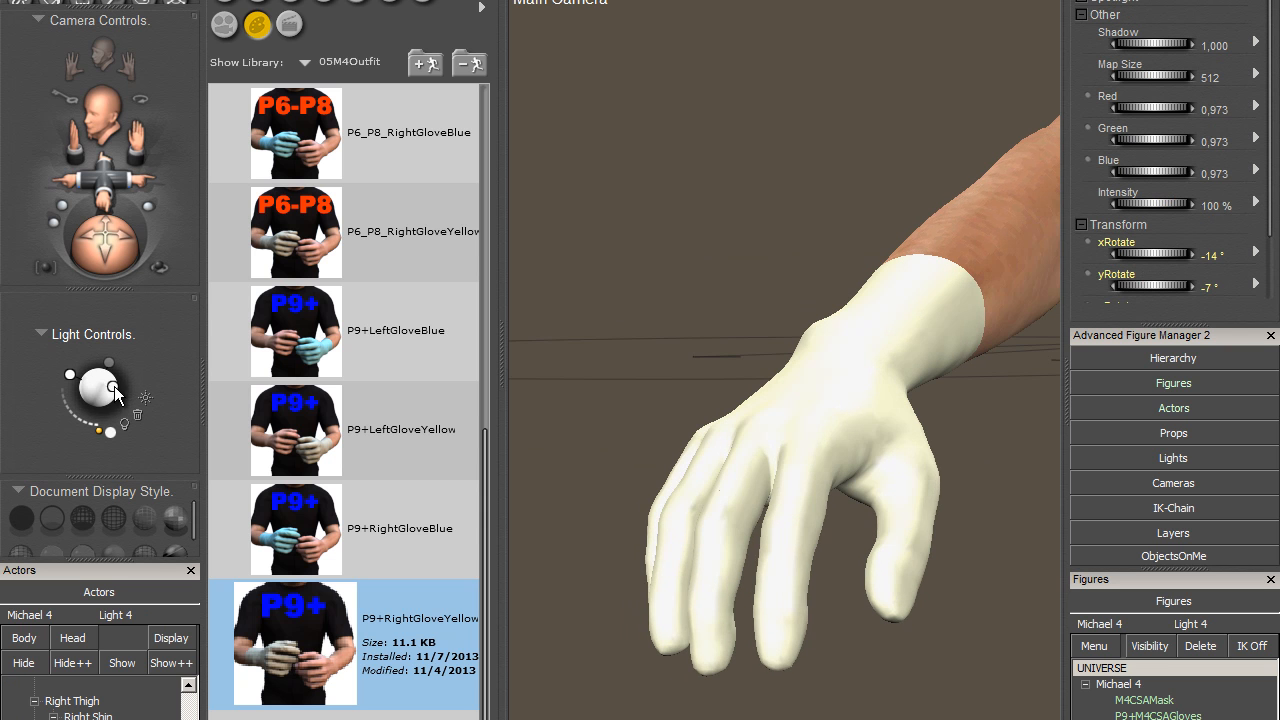
mouse_move(114, 387)
left_mouse_down()
mouse_move(73, 363)
mouse_move(79, 351)
left_mouse_up()
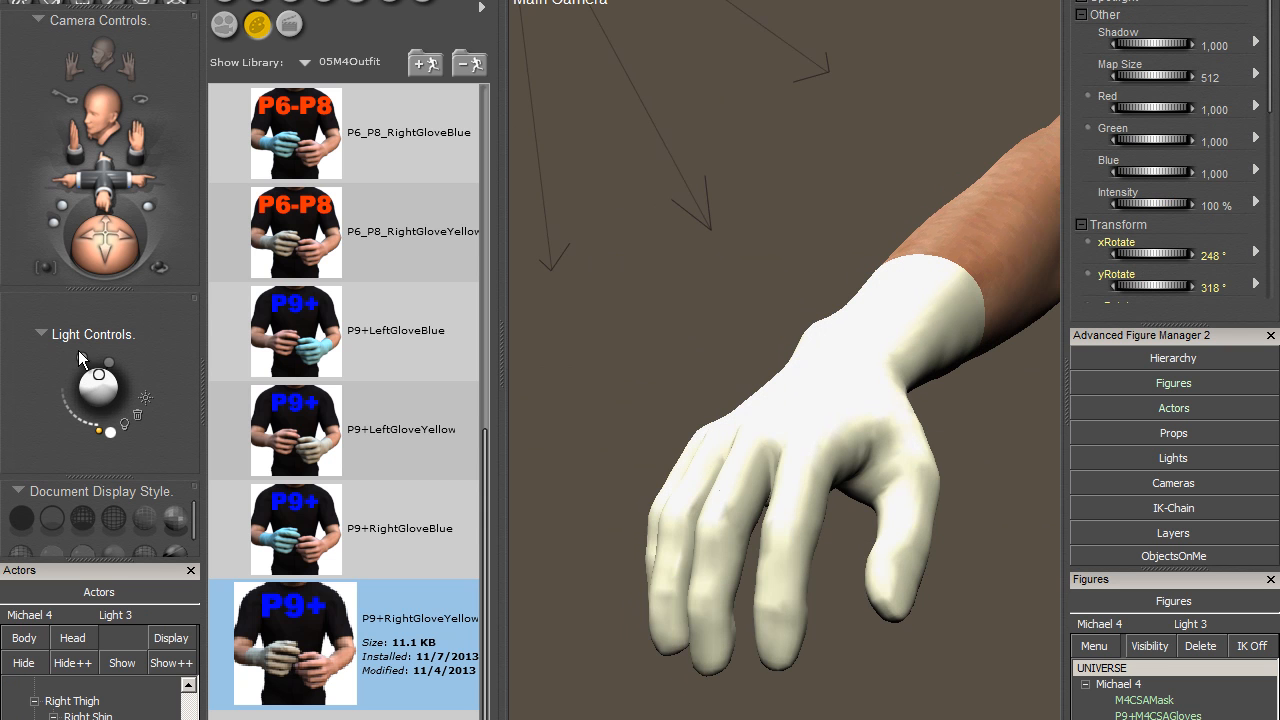
- Select the right forearm of P9+M4CSAGloves, frame the right glove and area-render the whole hand up to the wrist
left_click_drag(1003, 2, 827, 22)
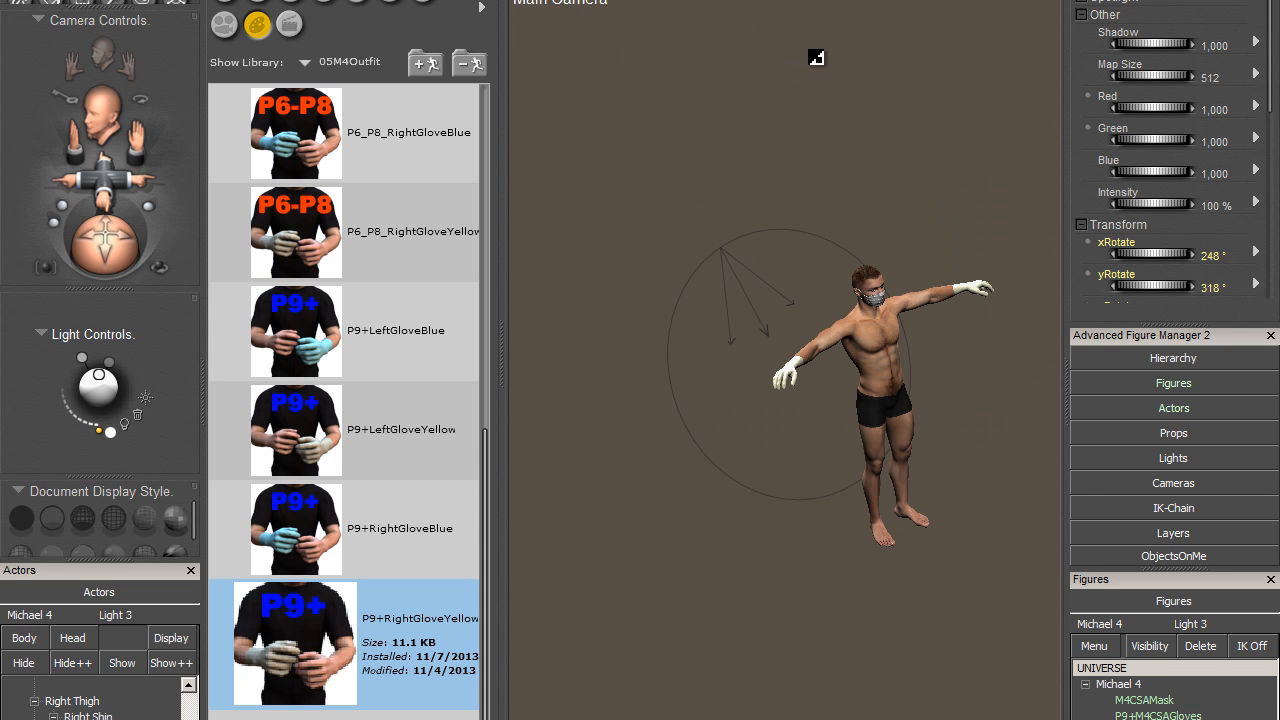
left_click(801, 366)
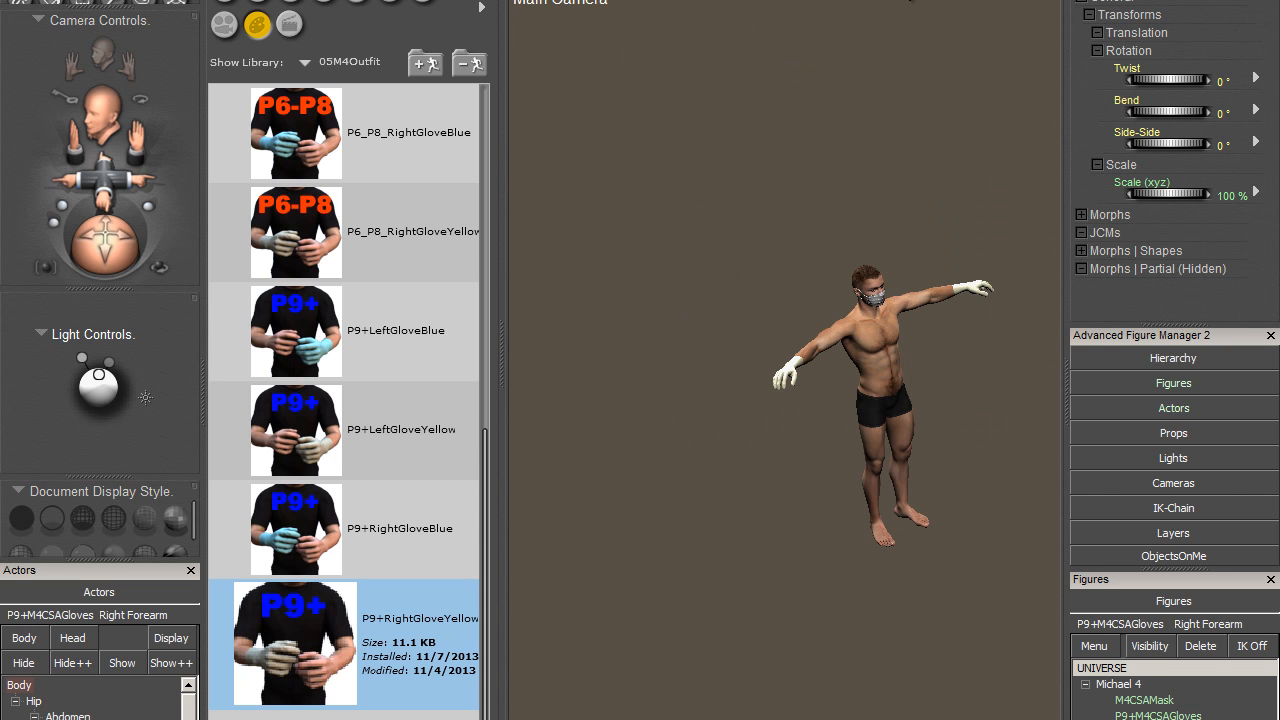
left_click(925, 1)
left_click_drag(150, 171, 154, 172)
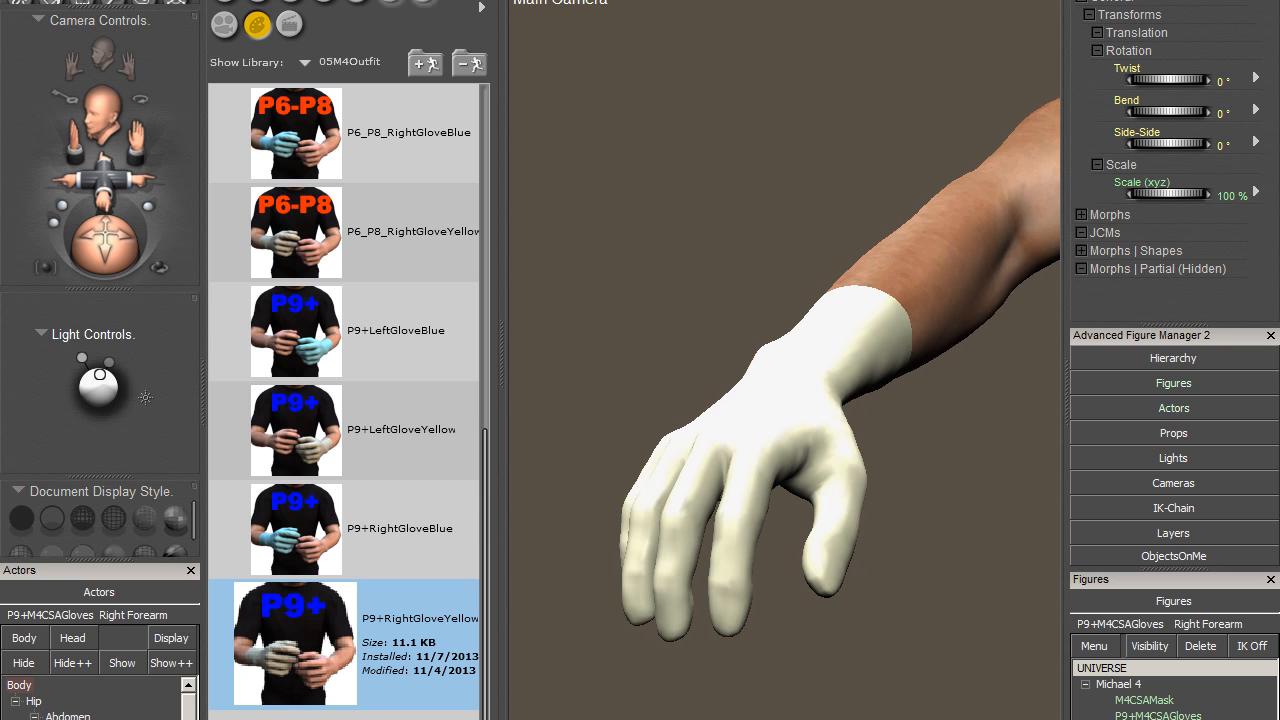
left_click_drag(558, 186, 942, 690)
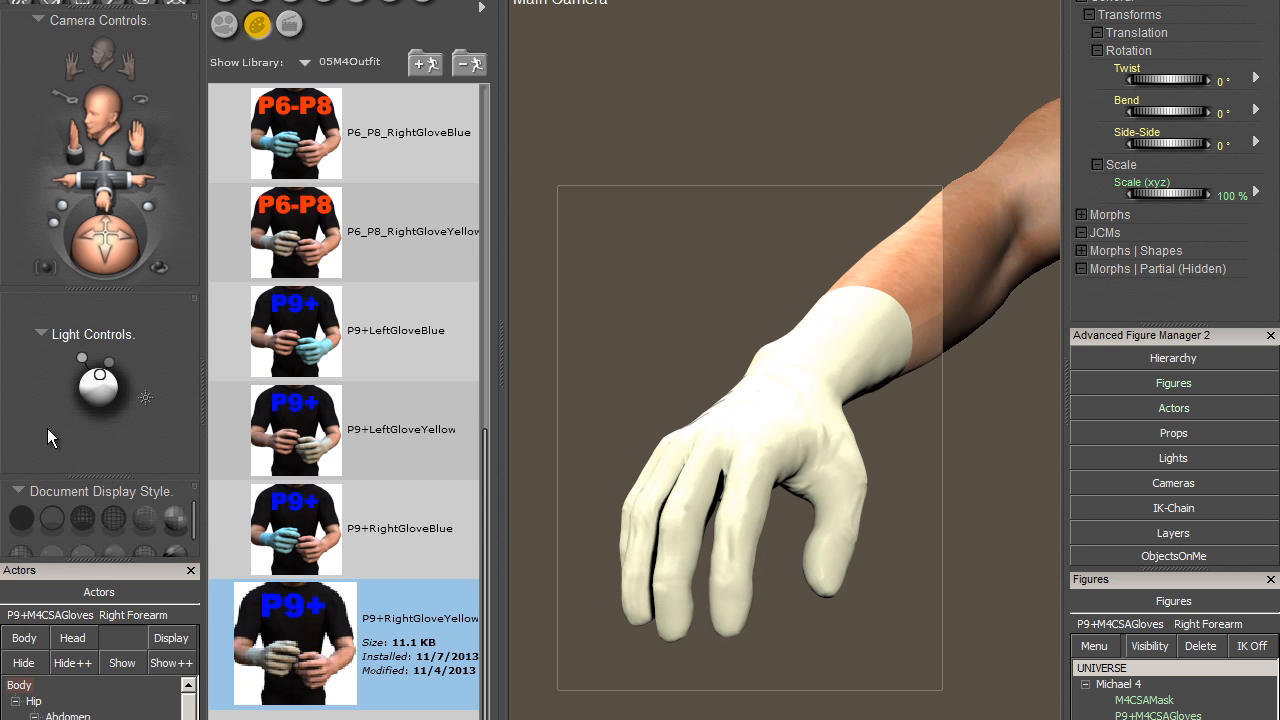
- Load the Even 360 light set from the Basic Light Sets folder of the Poser Pro 2012 light library
left_click(98, 377)
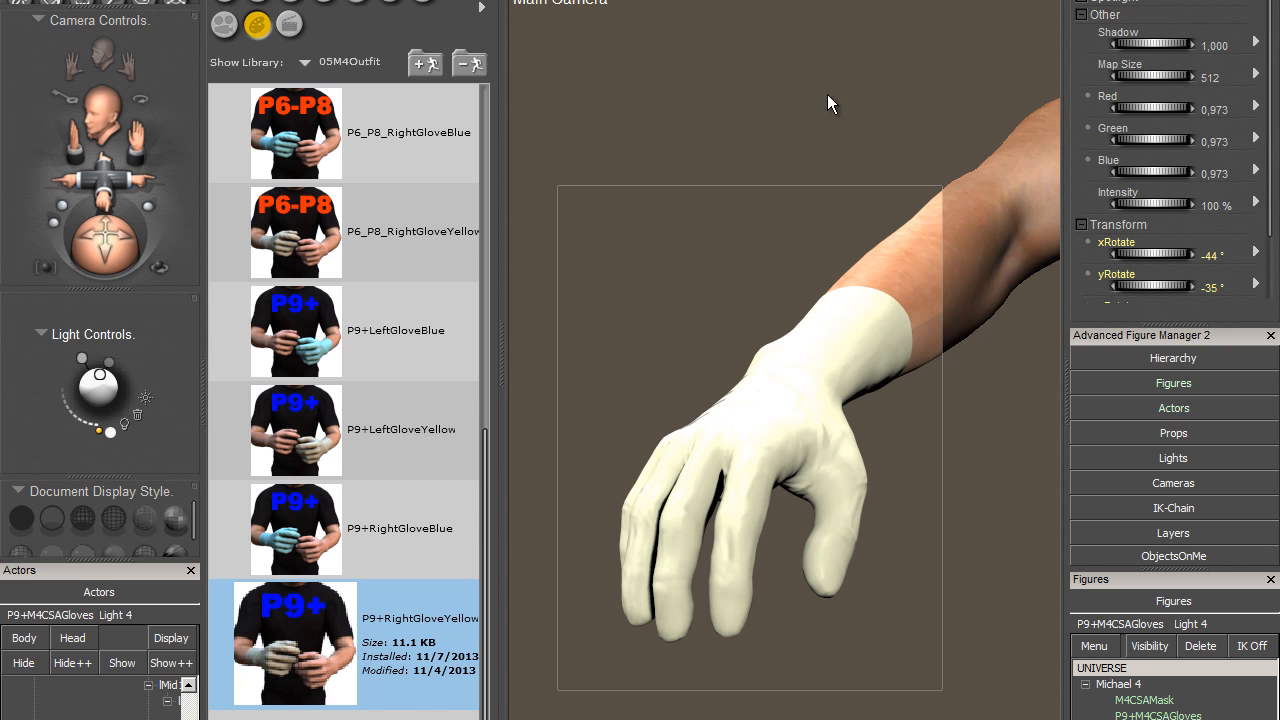
left_click(348, 60)
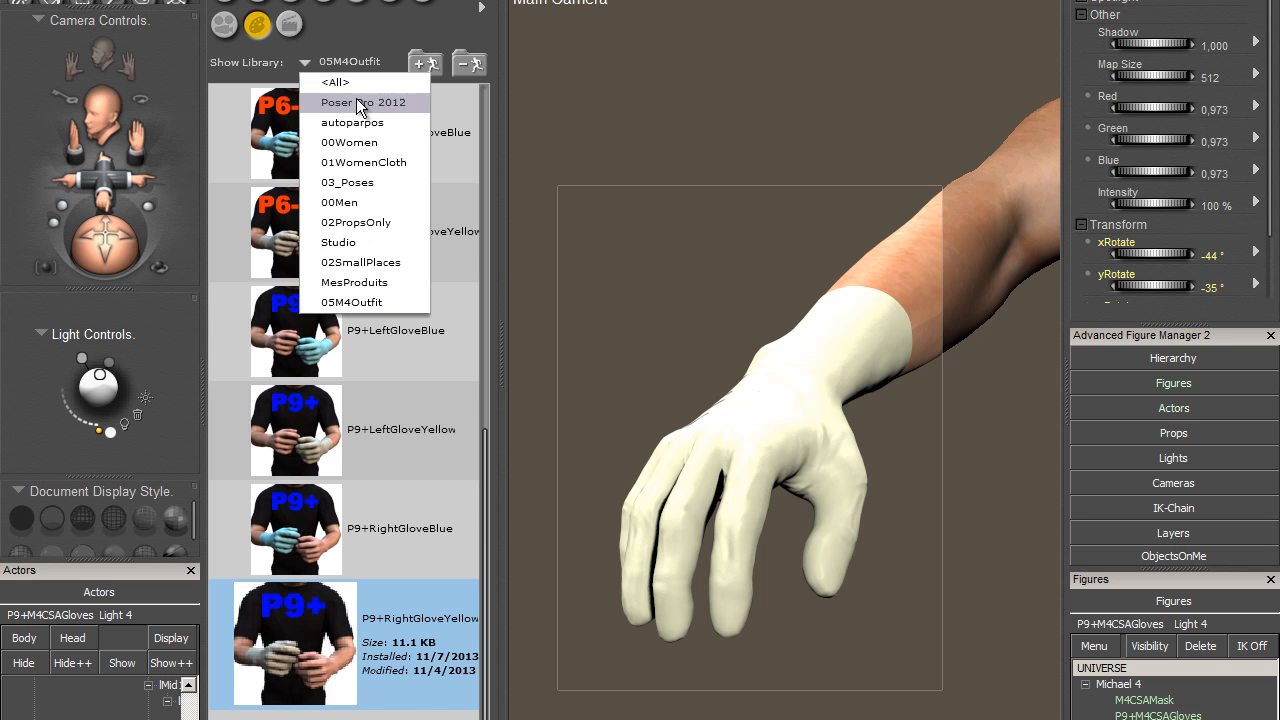
left_click(356, 98)
left_click(421, 2)
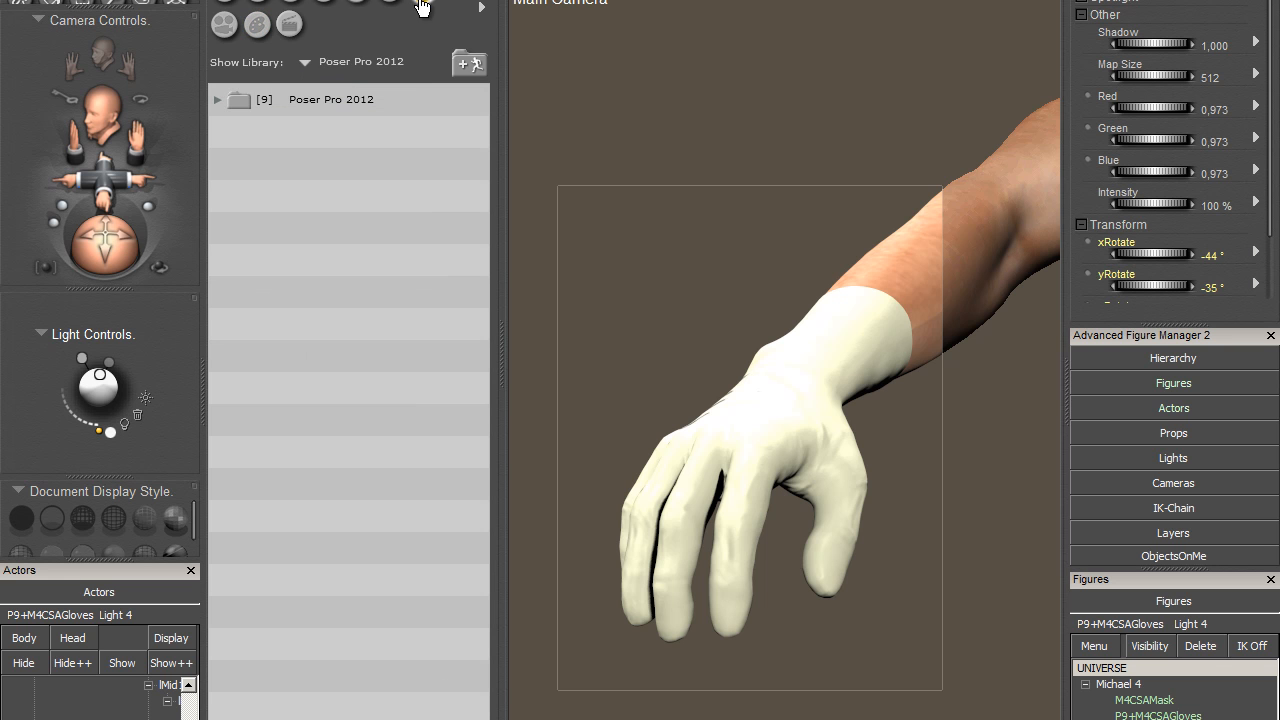
double_click(341, 99)
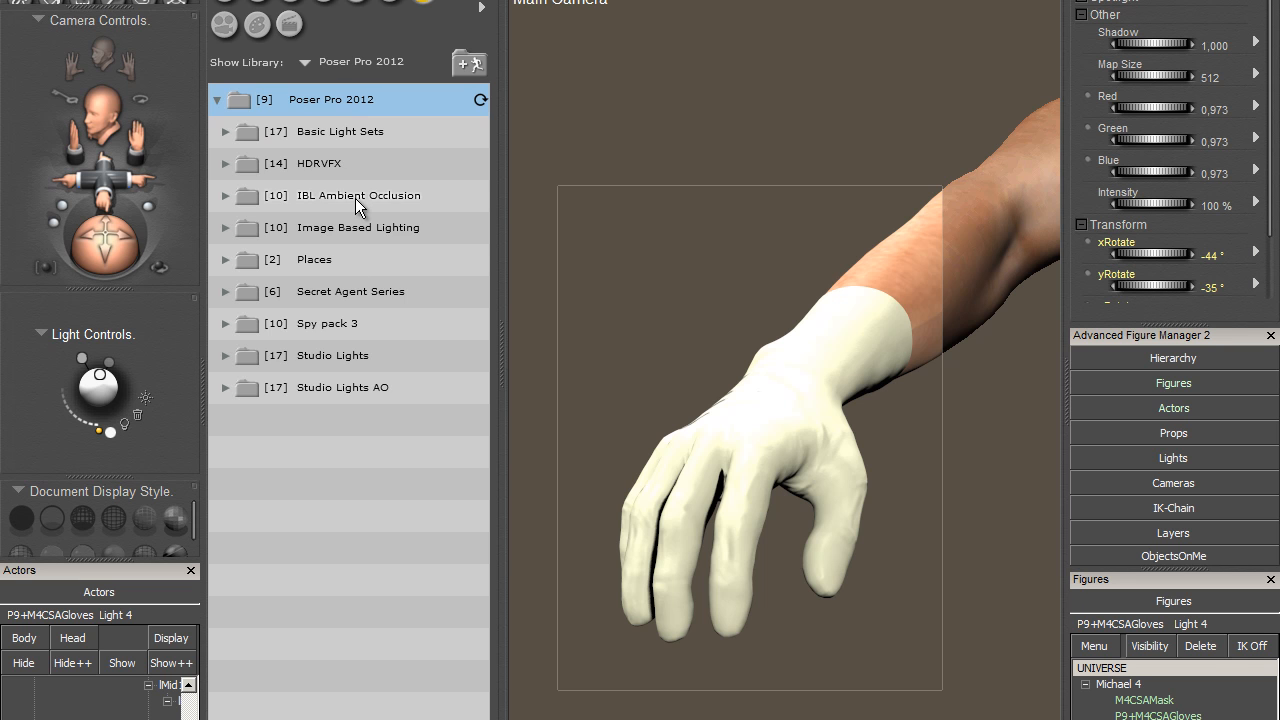
double_click(342, 131)
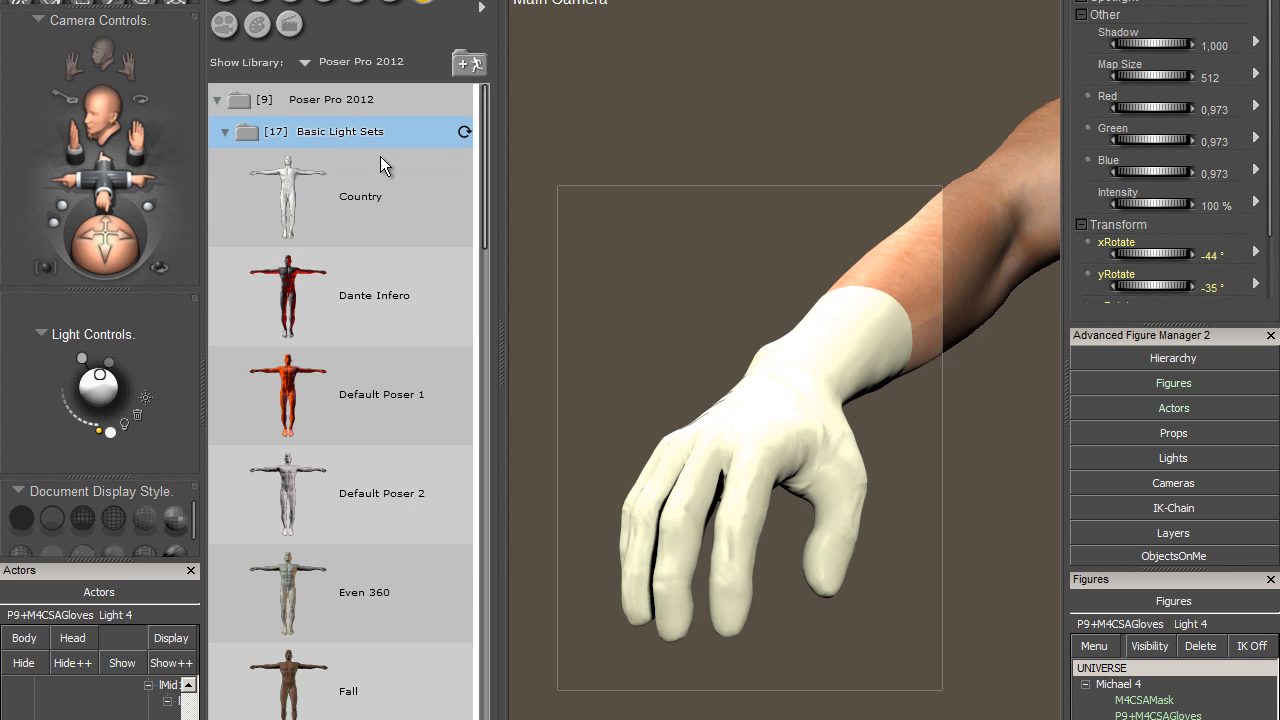
left_click_drag(486, 194, 477, 294)
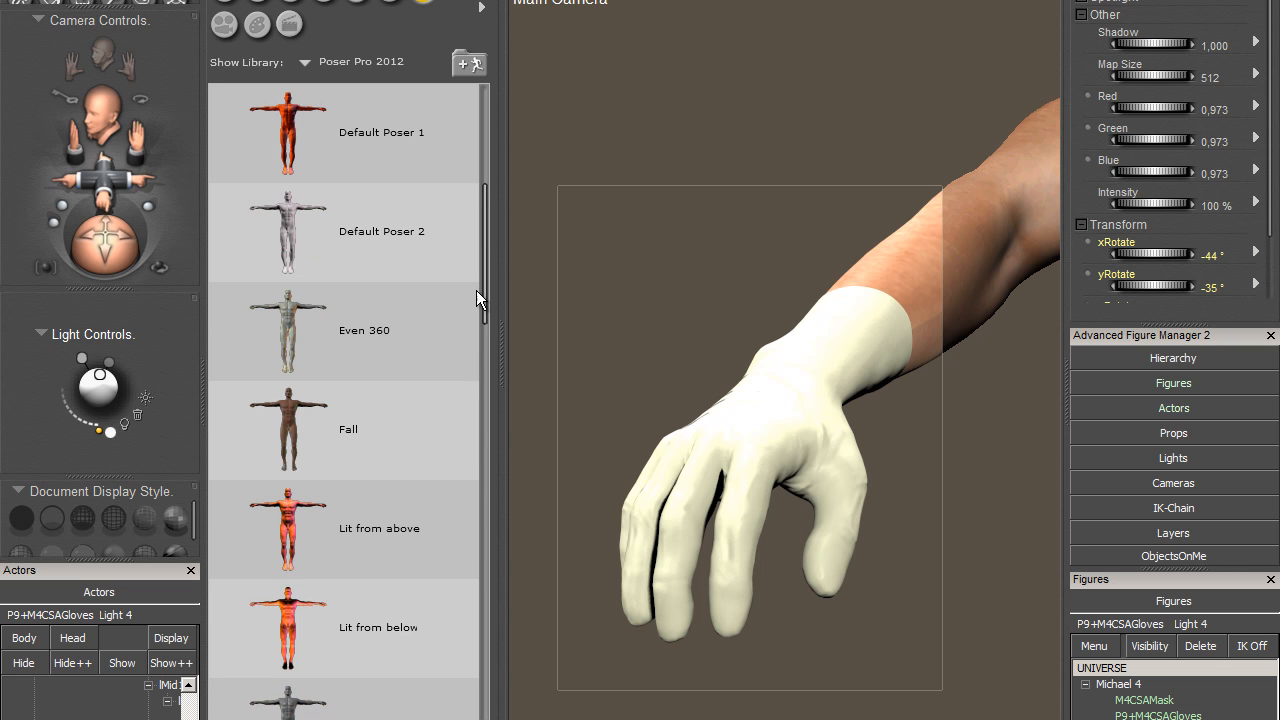
left_click(229, 371)
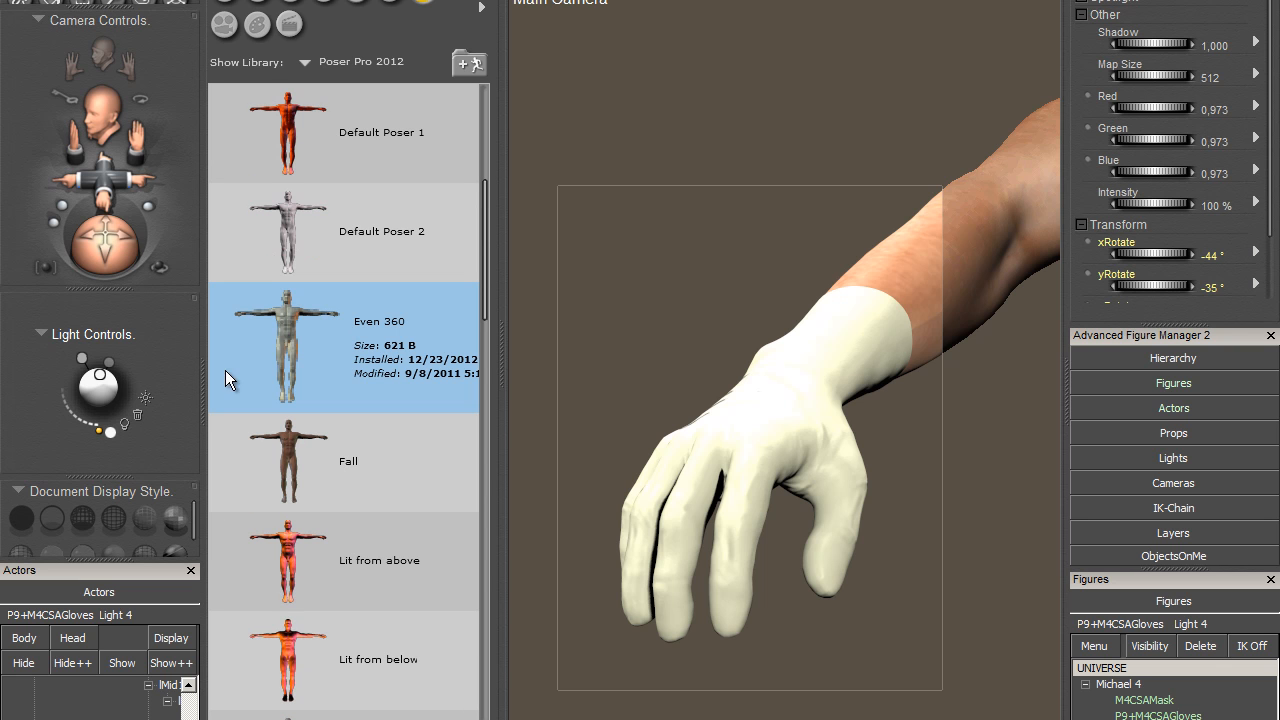
double_click(283, 347)
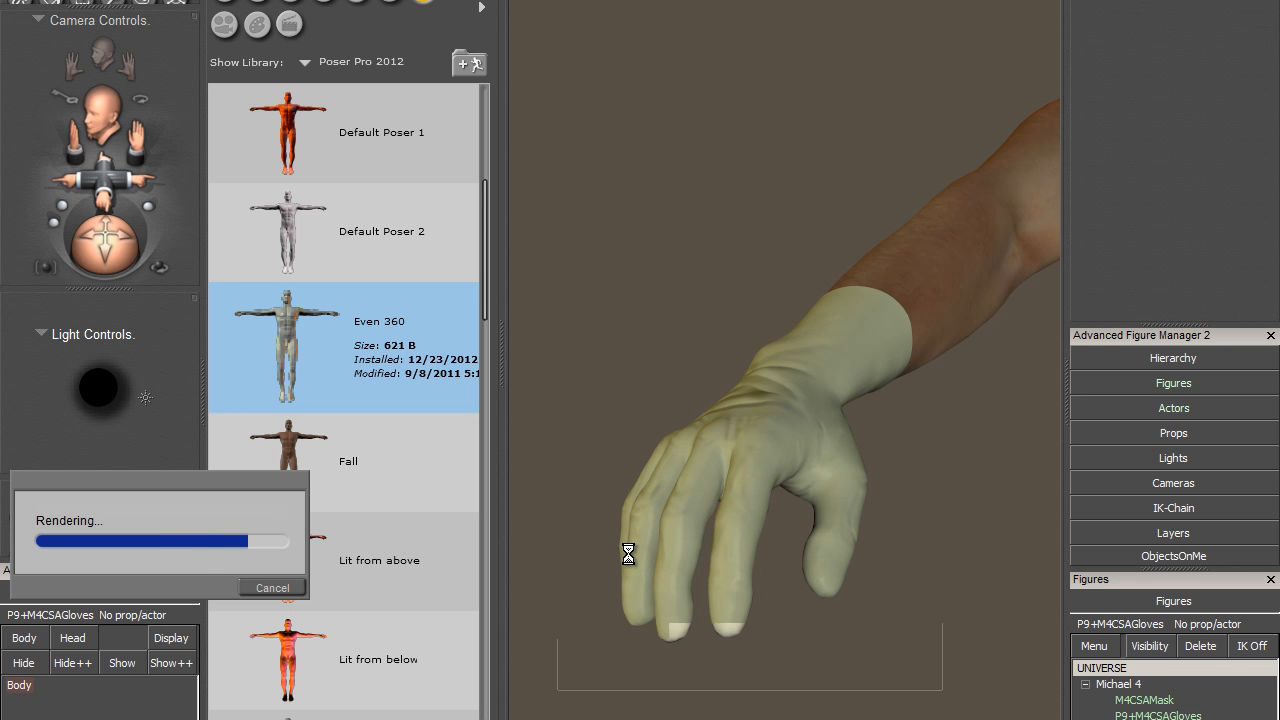
- Examine the right glove material's Bump_Map image source, custom gamma and Gradient_Bump value, and area-render the back of the hand and wrist
left_click(103, 168)
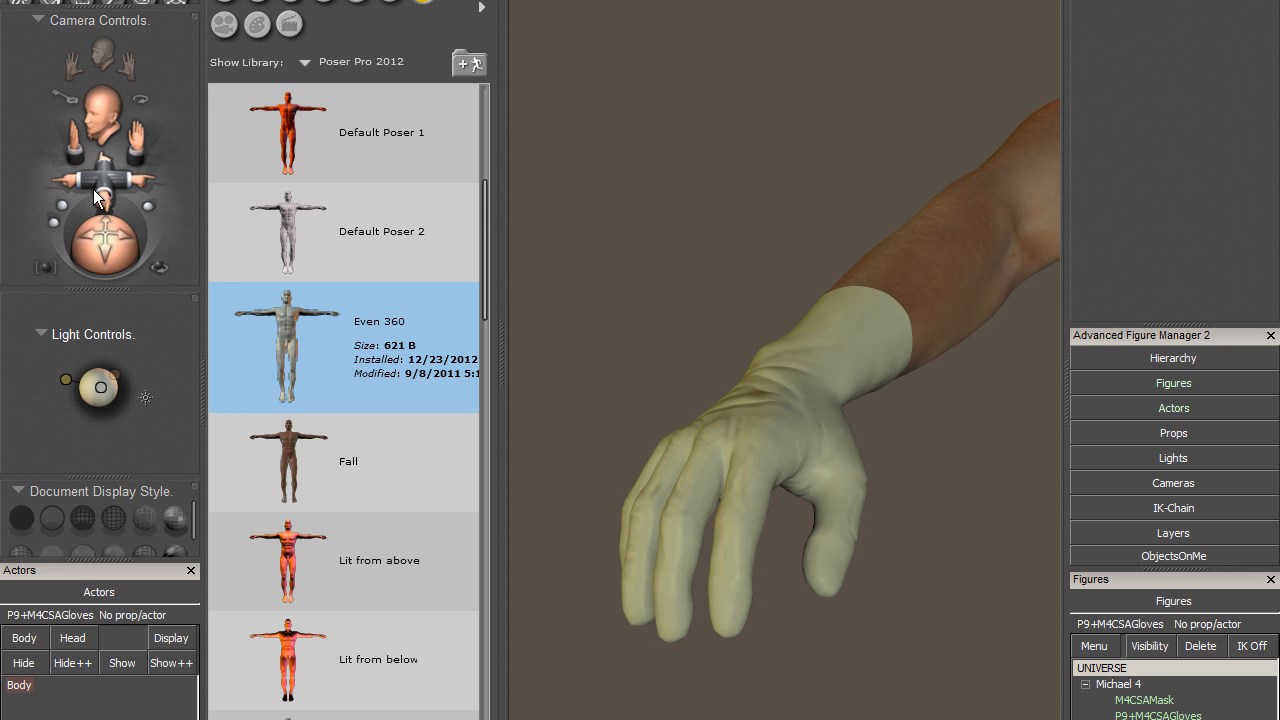
left_click_drag(103, 168, 126, 177)
left_click(792, 416)
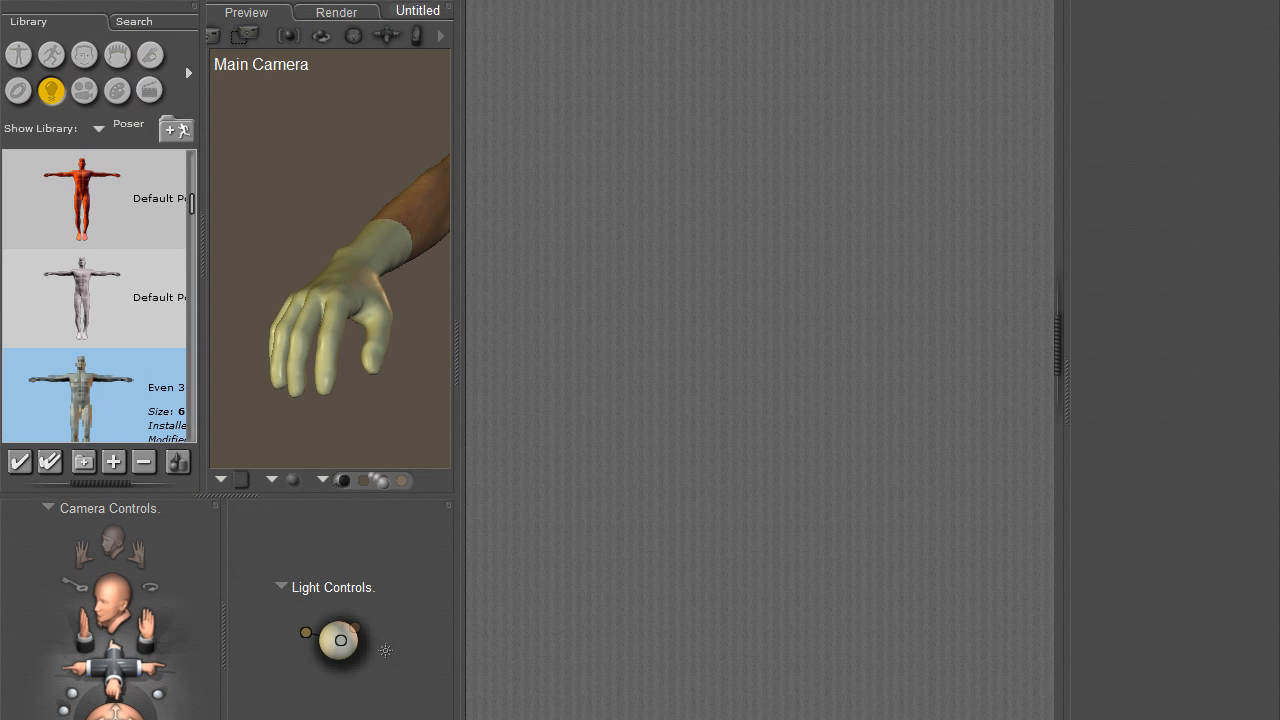
left_click(366, 249)
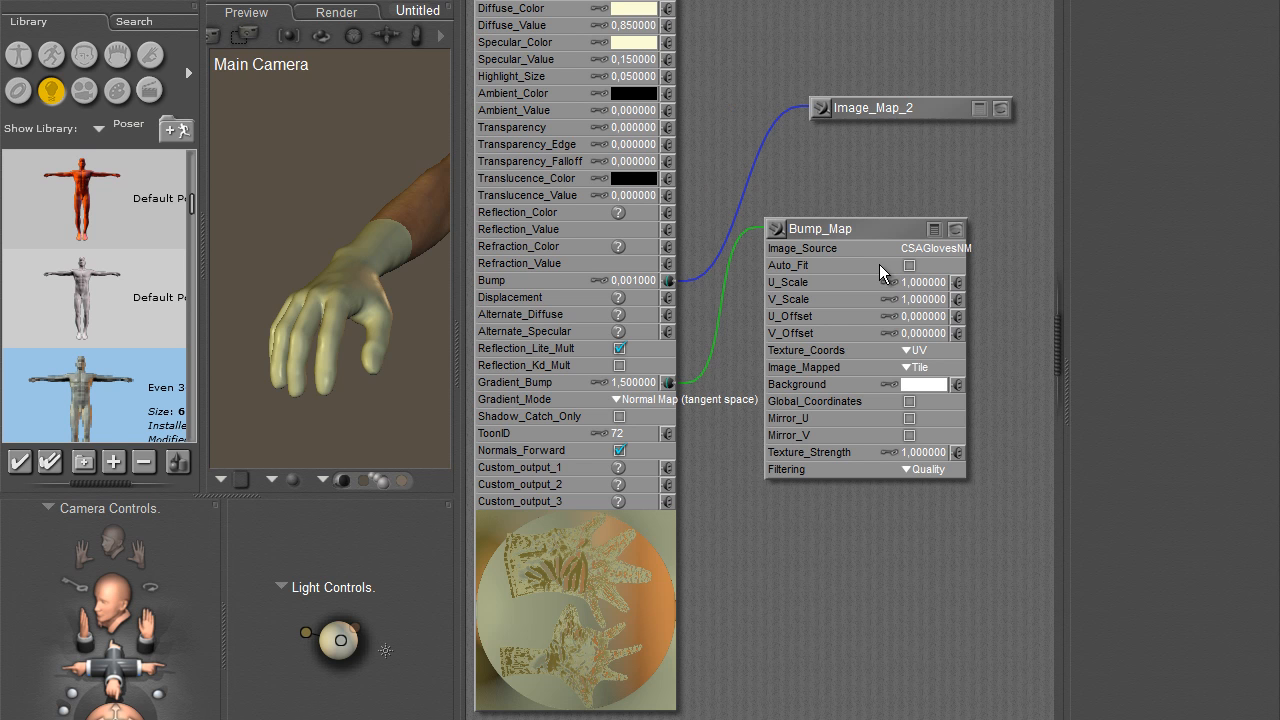
left_click(945, 258)
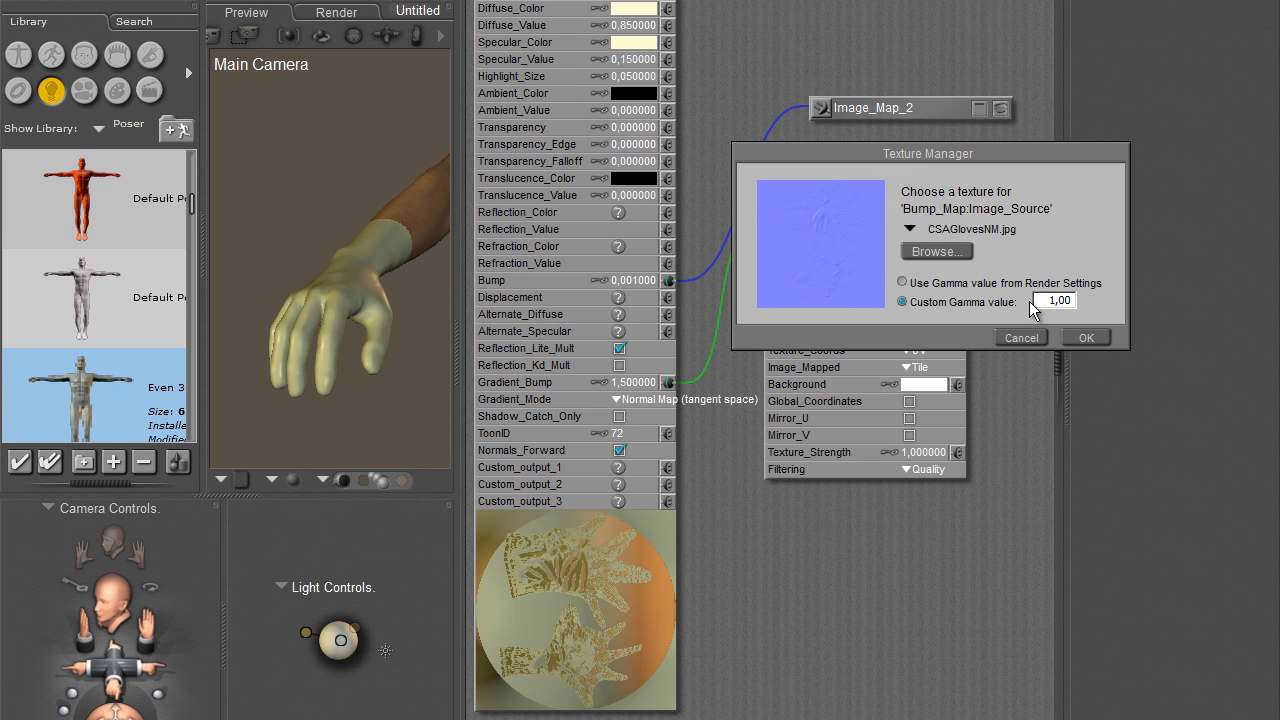
left_click(1021, 337)
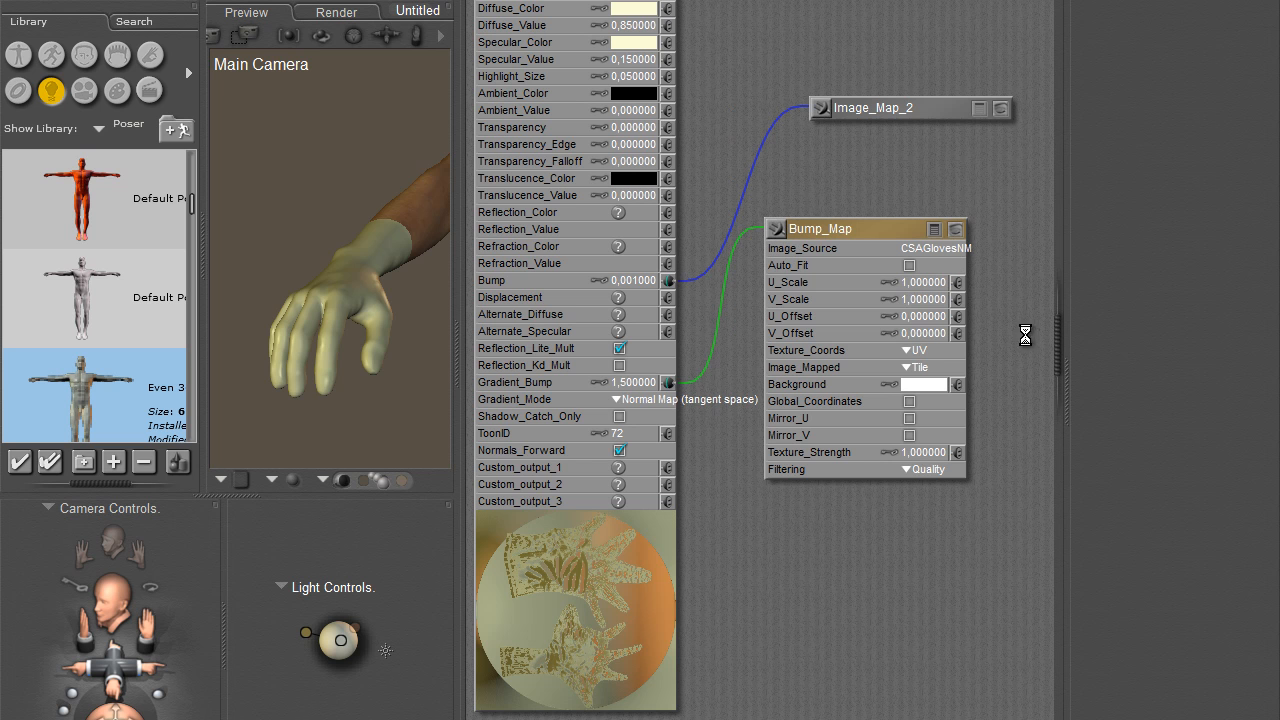
left_click(636, 388)
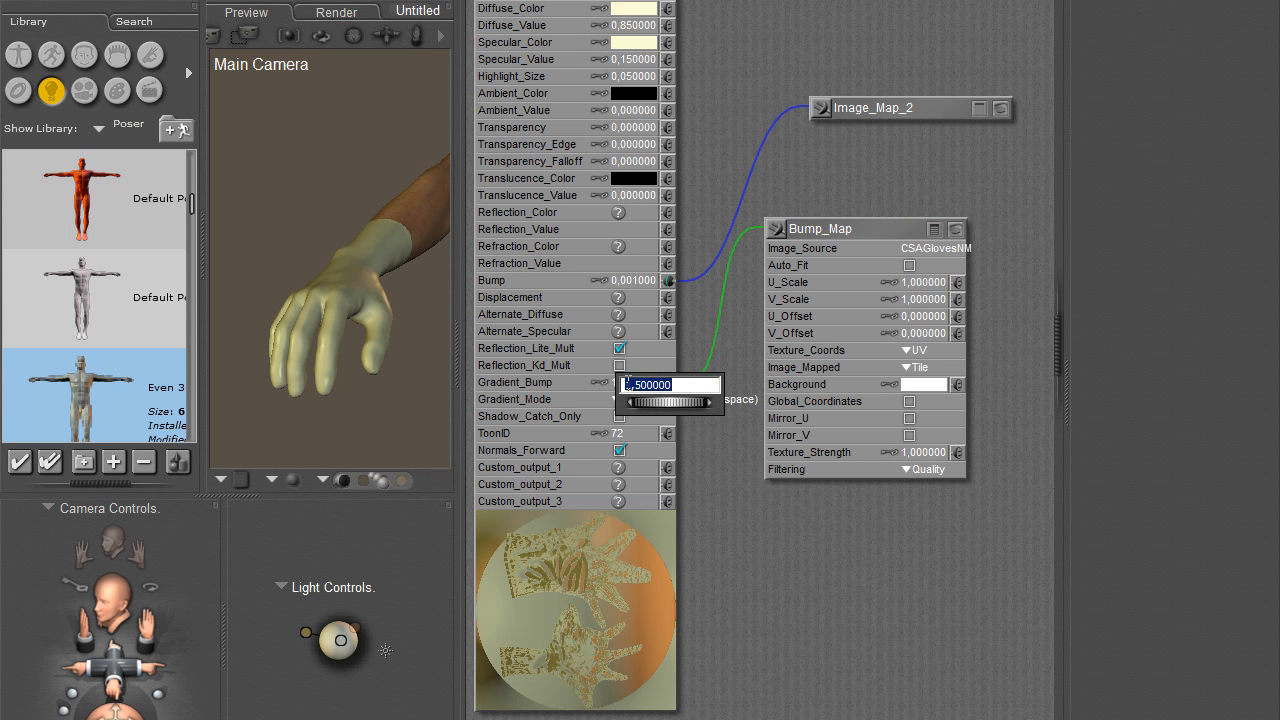
left_click(627, 384)
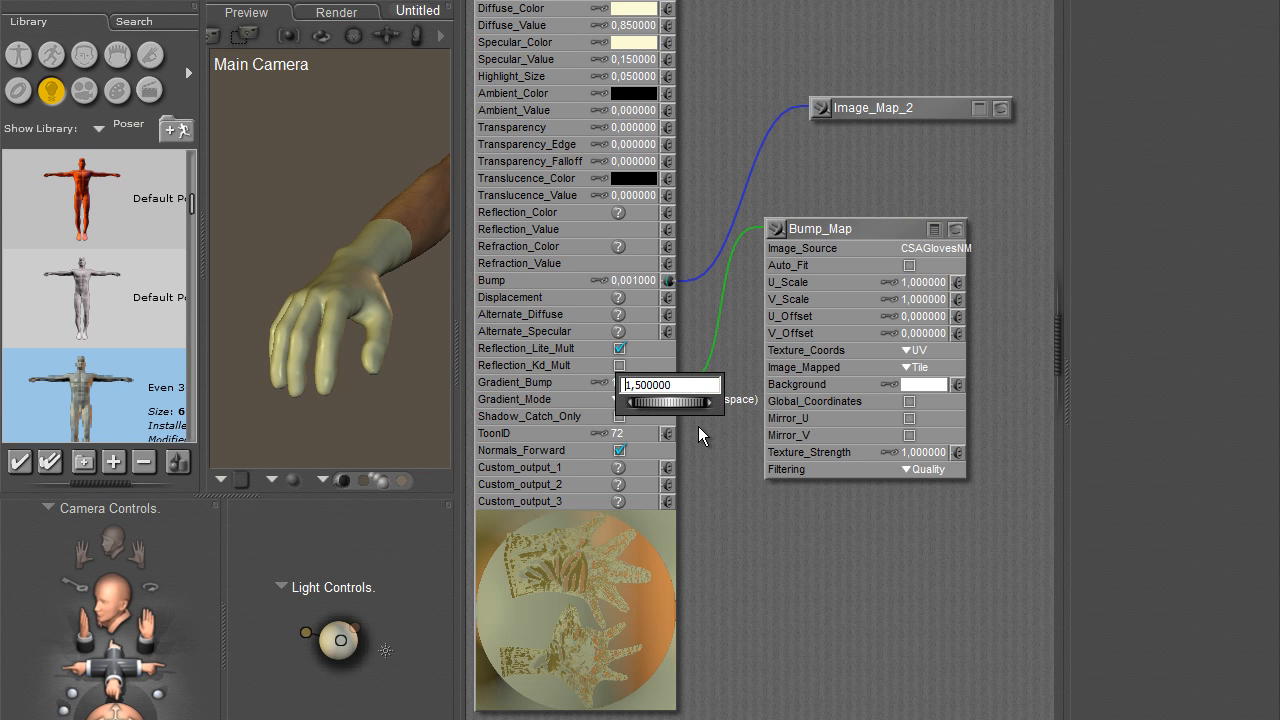
left_click(723, 492)
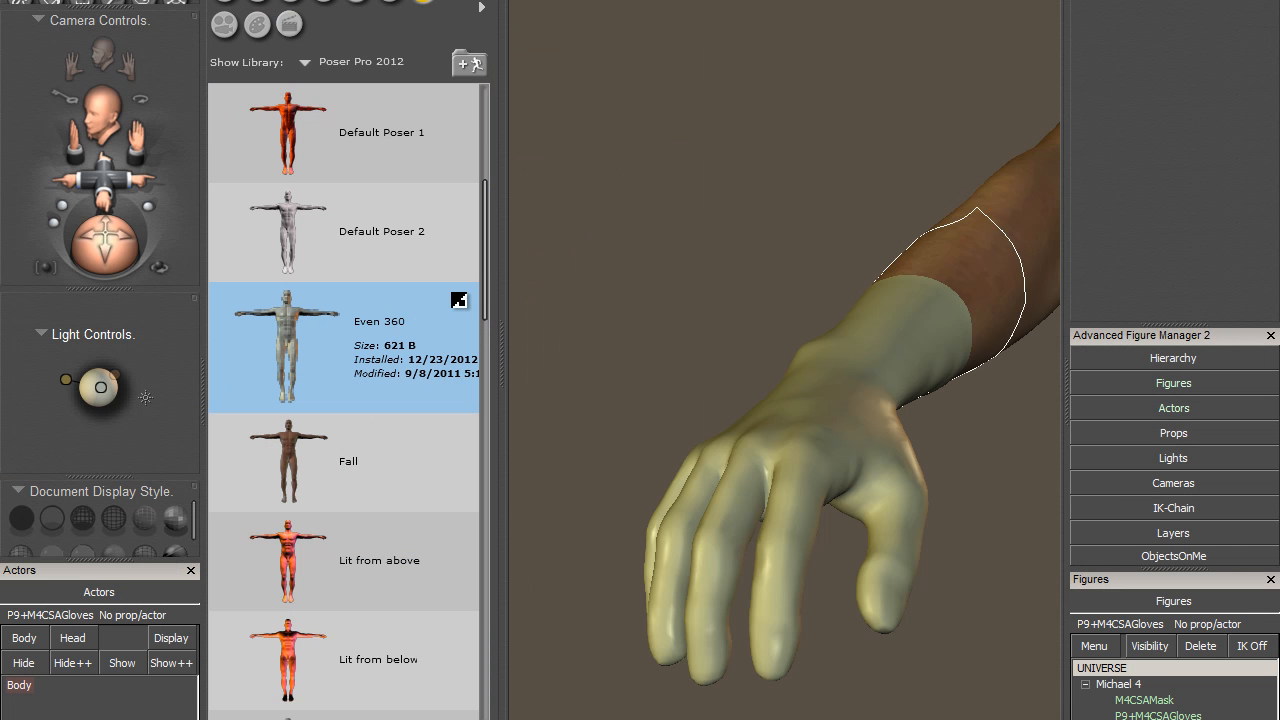
left_click_drag(620, 262, 943, 496)
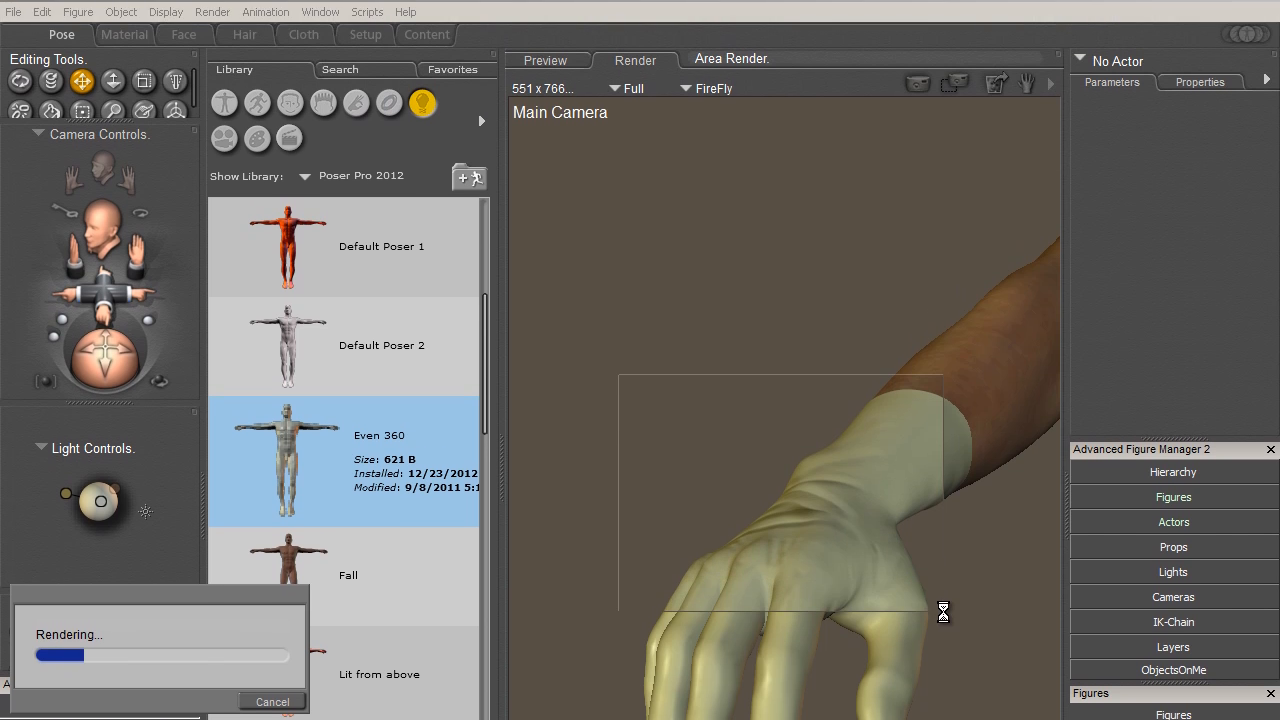
- Set the Gradient_Bump of the P9+M4CSAGloves RightGlove material to -1.5 and return to the Pose room
left_click(124, 36)
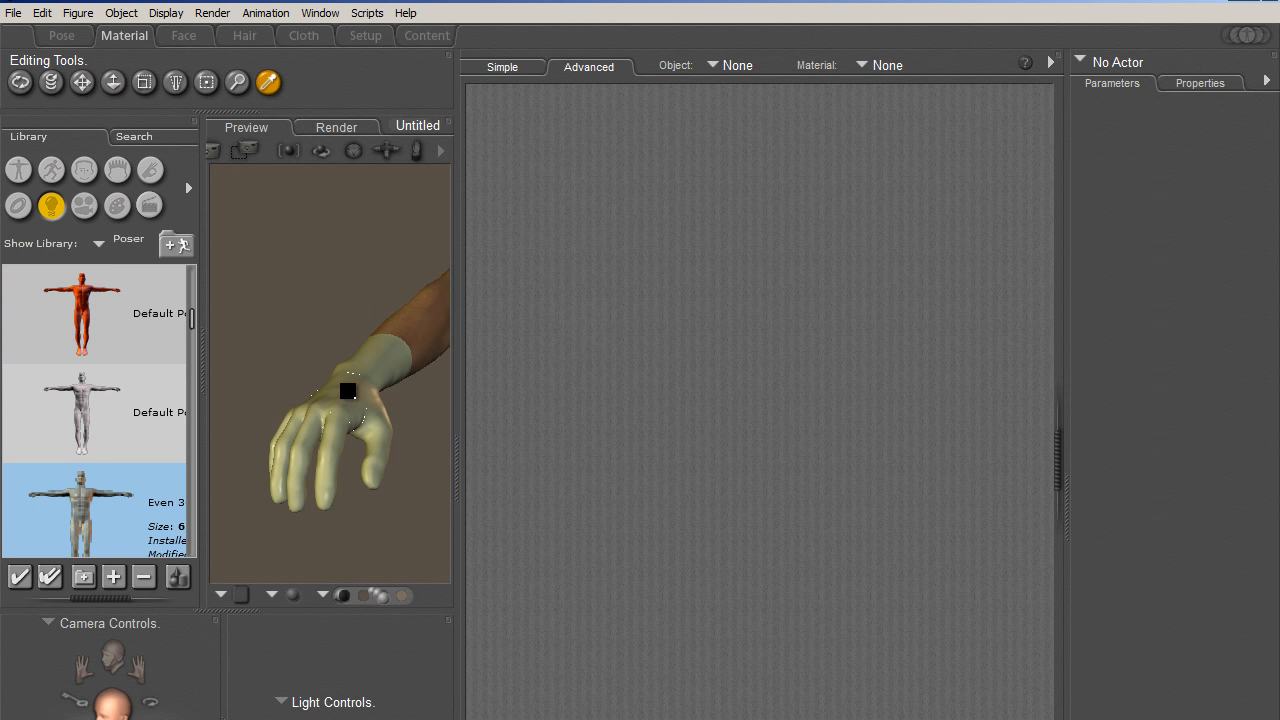
left_click(349, 390)
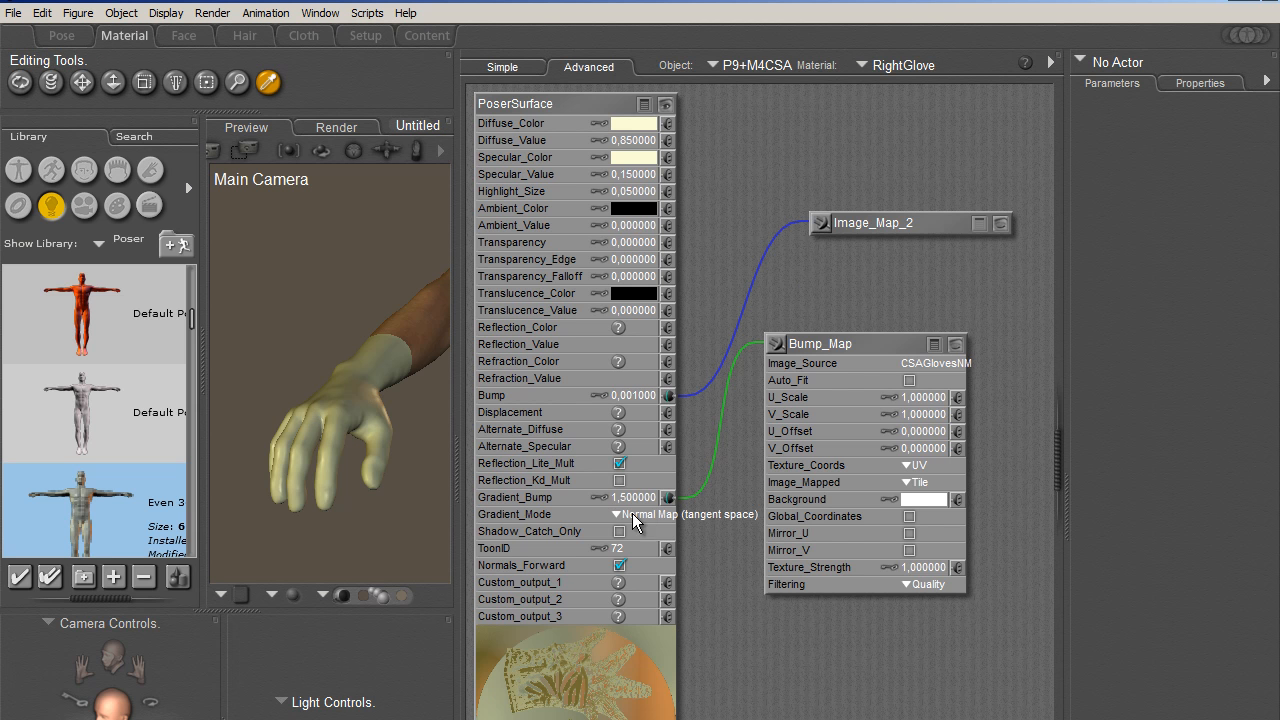
left_click(631, 498)
left_click(625, 500)
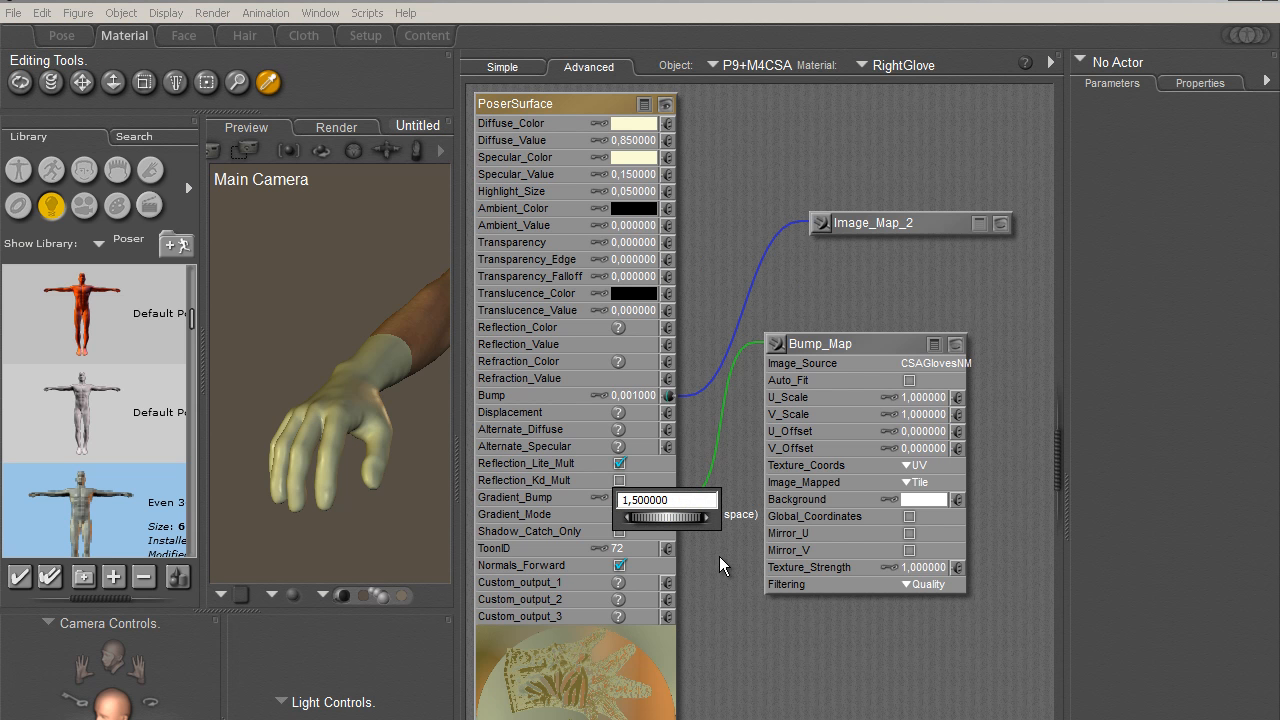
type("-")
key("Return")
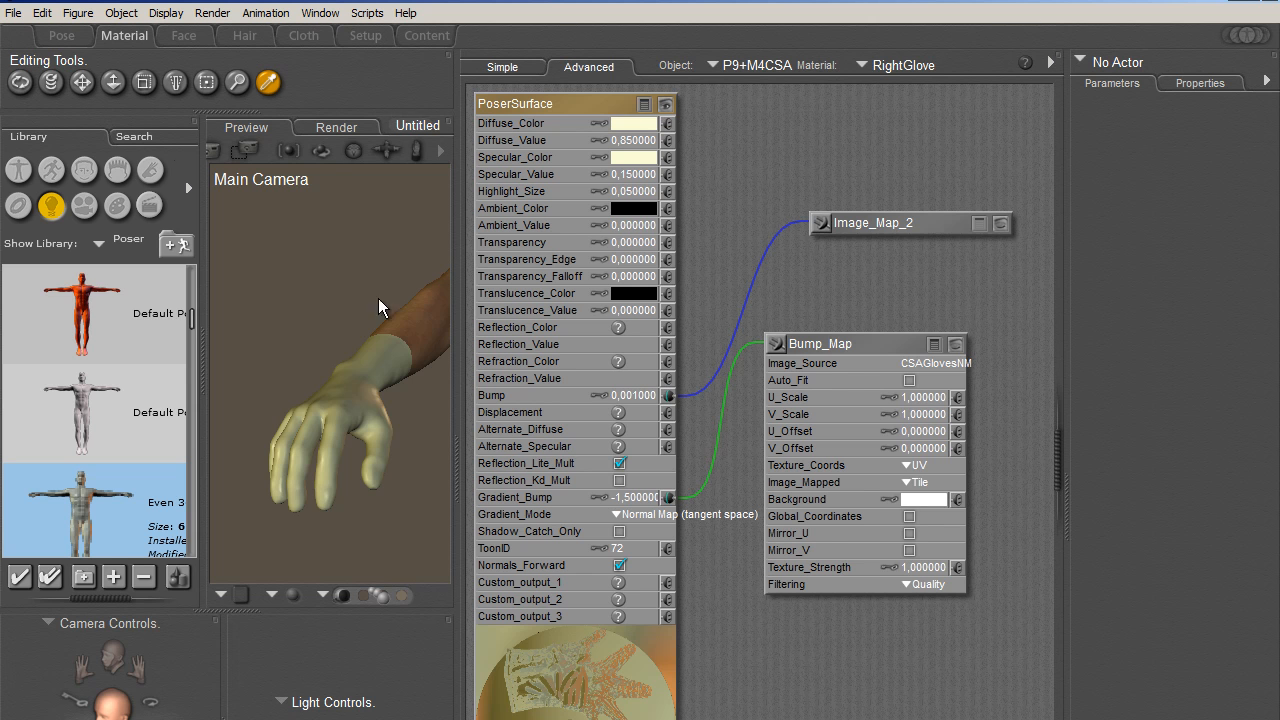
left_click(61, 35)
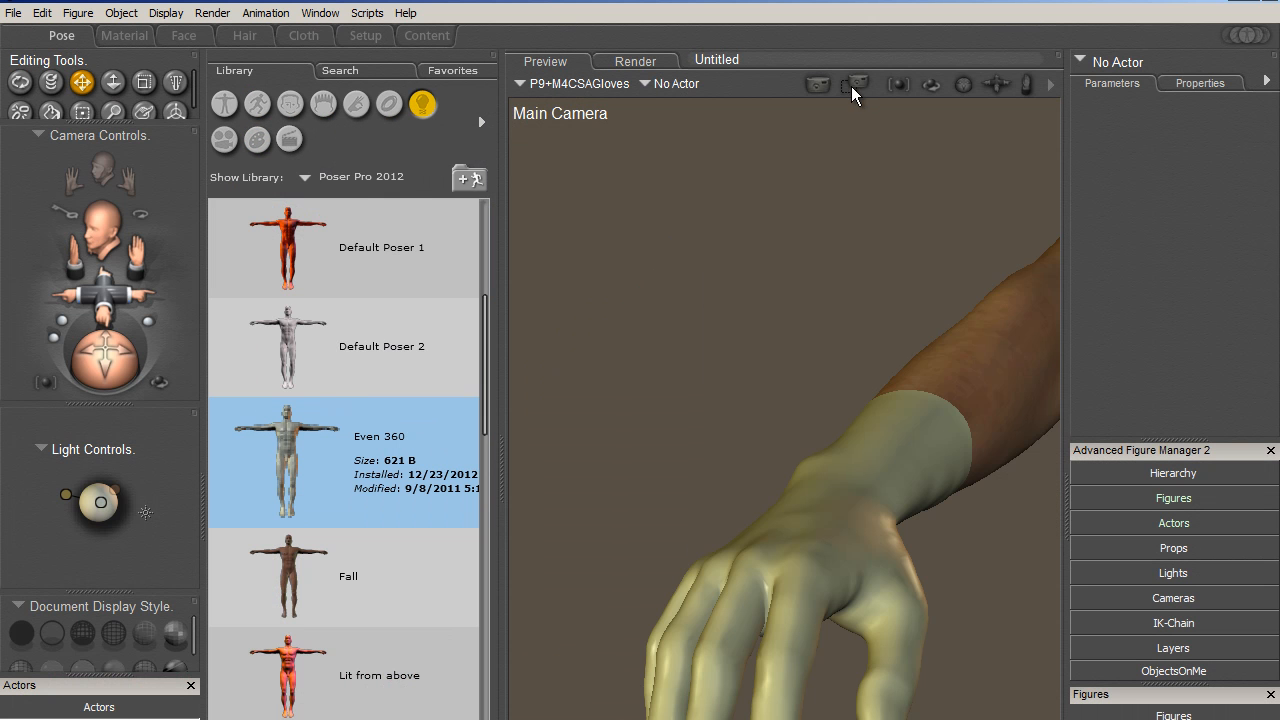
- Area-render the right glove from the fingers up to the wrist, return to the preview and select the Right Hand
left_click(853, 90)
left_click_drag(564, 355, 993, 713)
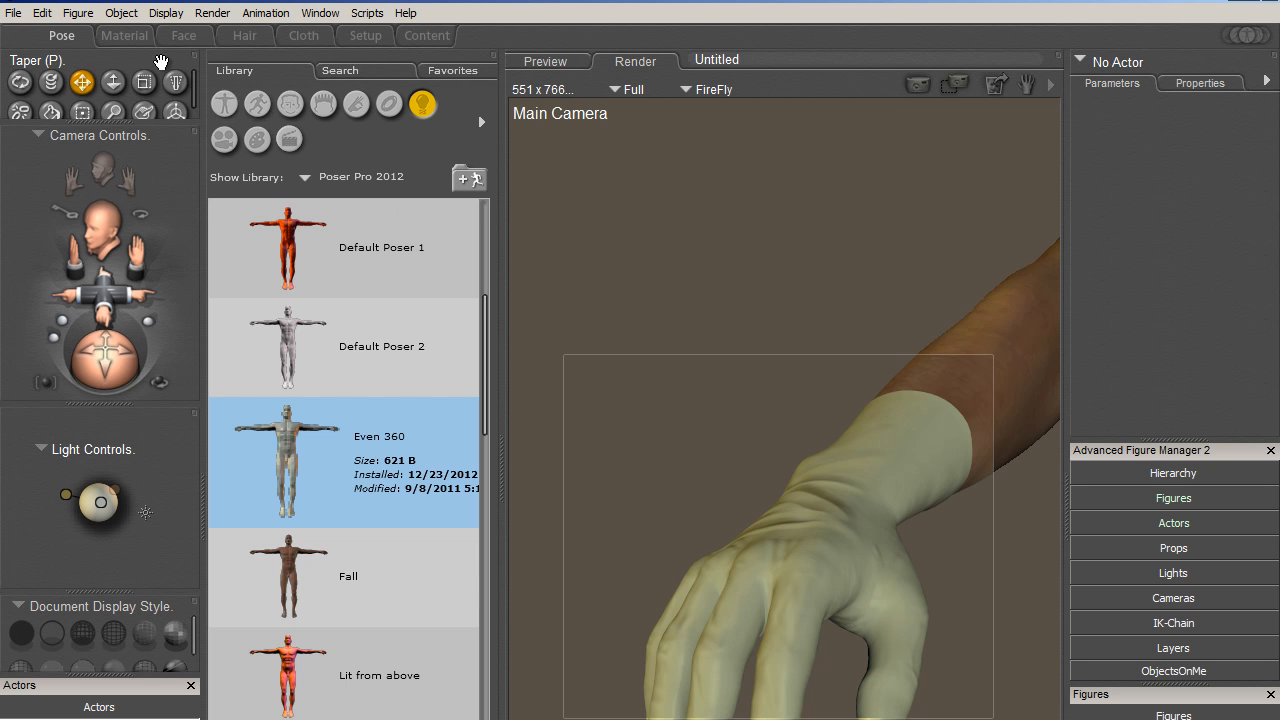
left_click(751, 497)
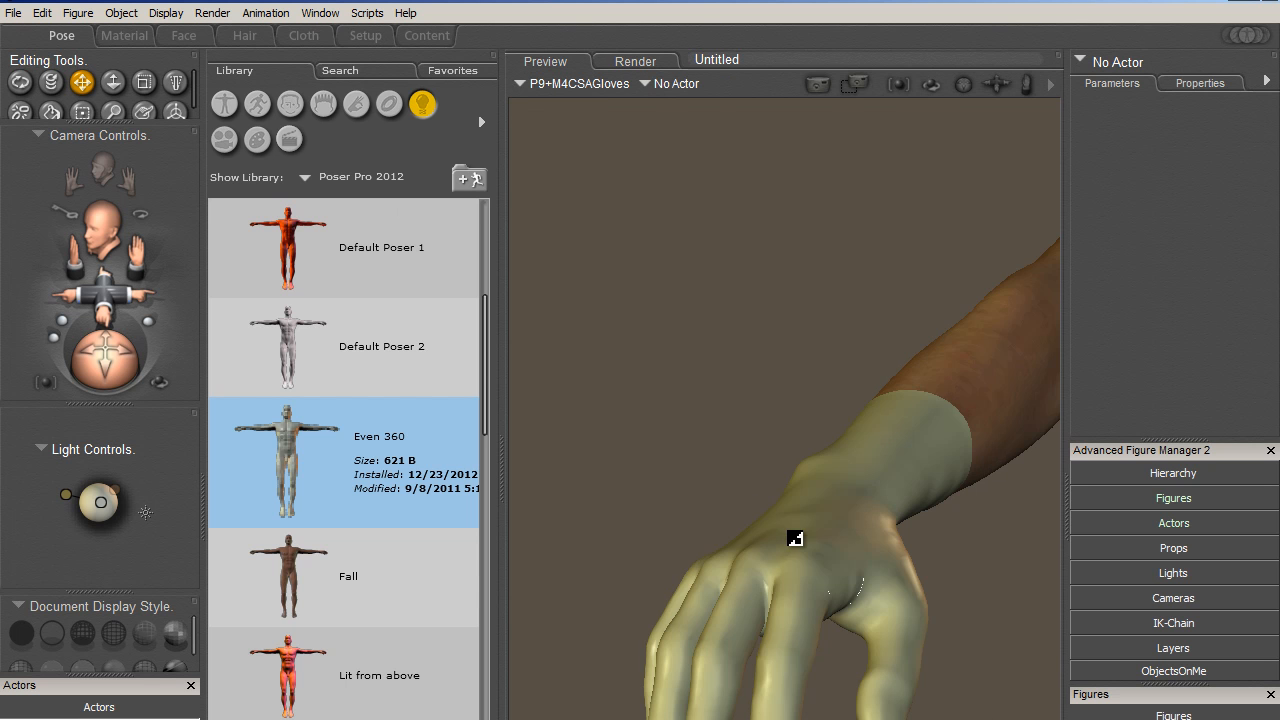
left_click(813, 577)
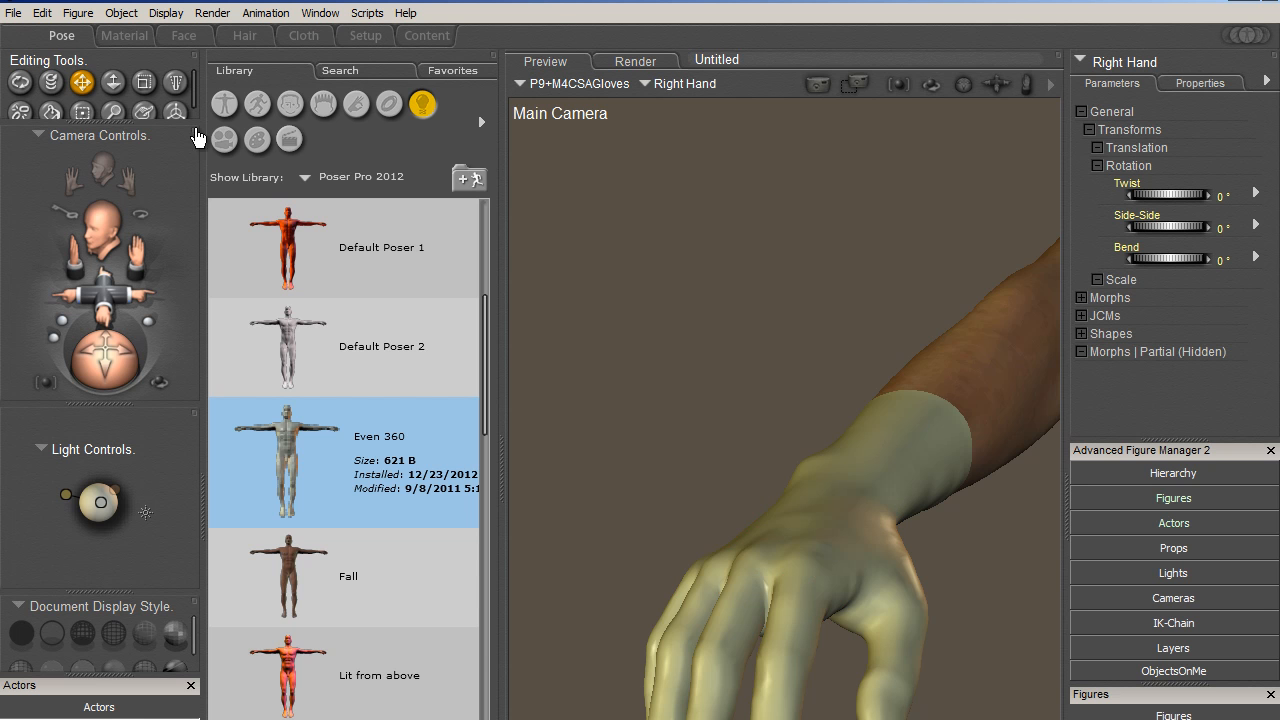
- Set the Gradient_Bump of the RightGlove material to -0.75 and area-render the back of the hand and wrist
left_click(120, 35)
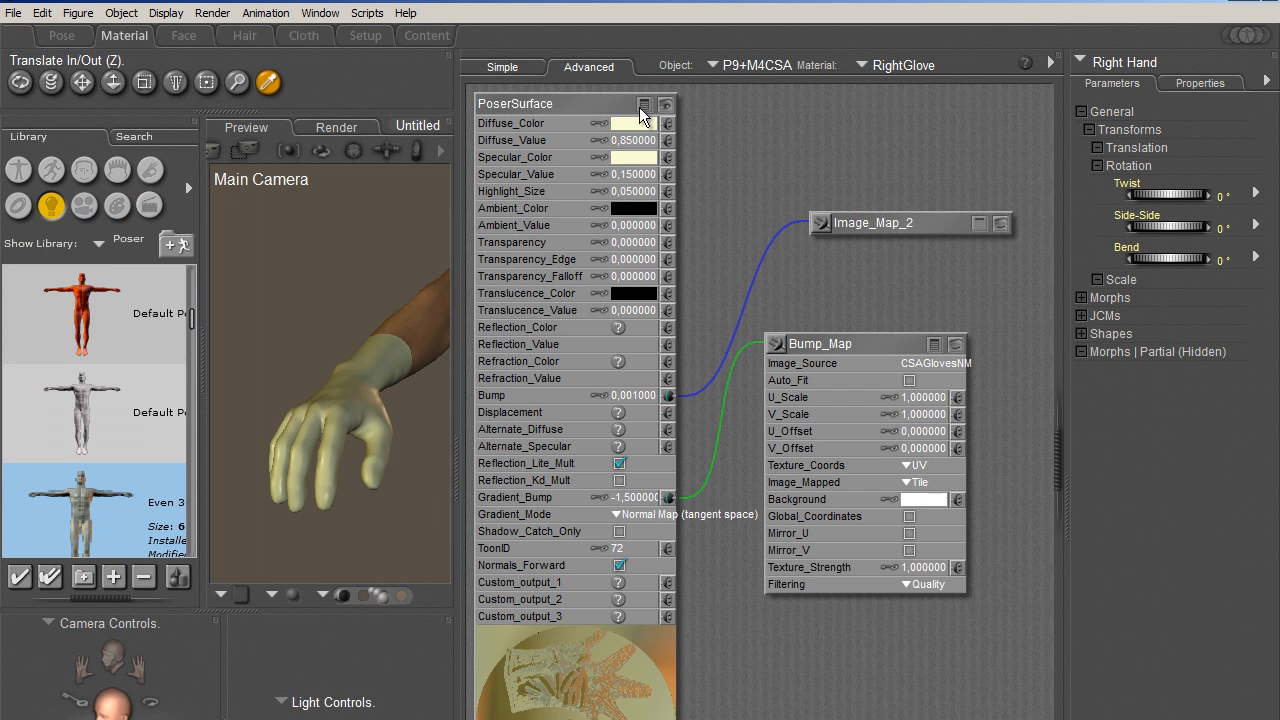
left_click(636, 498)
left_click_drag(634, 501, 720, 514)
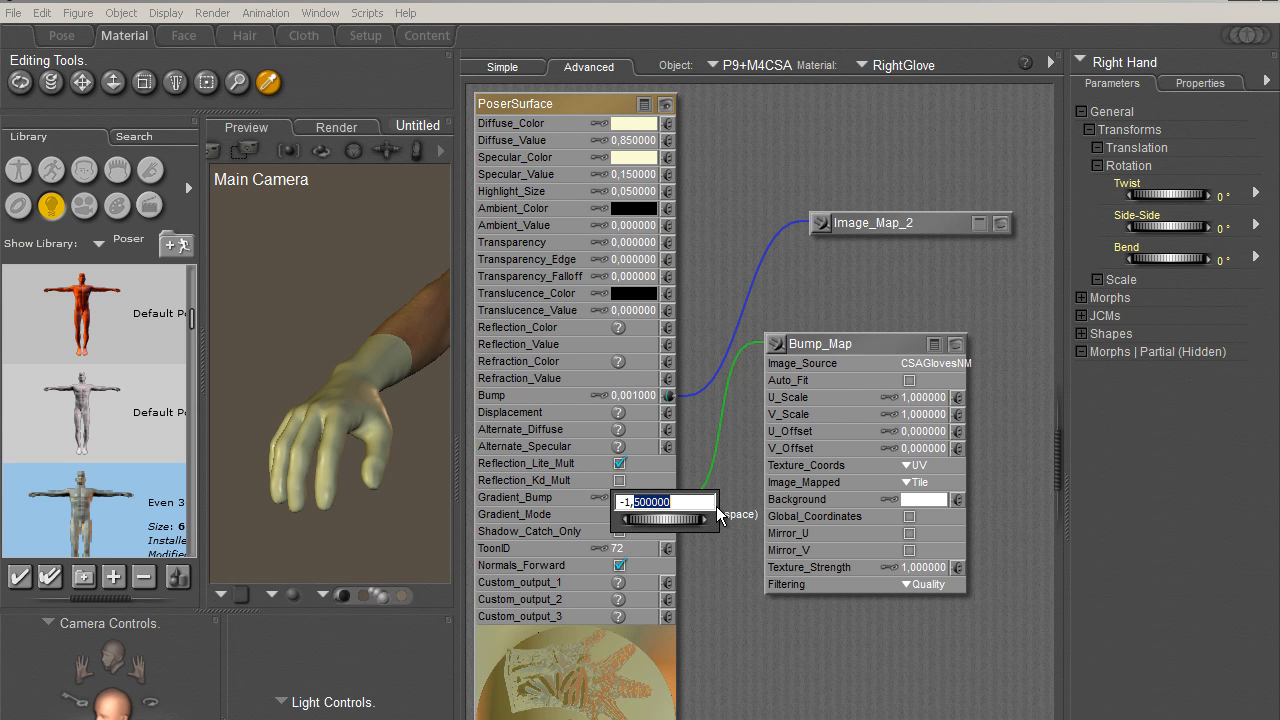
type("0,75")
key("Return")
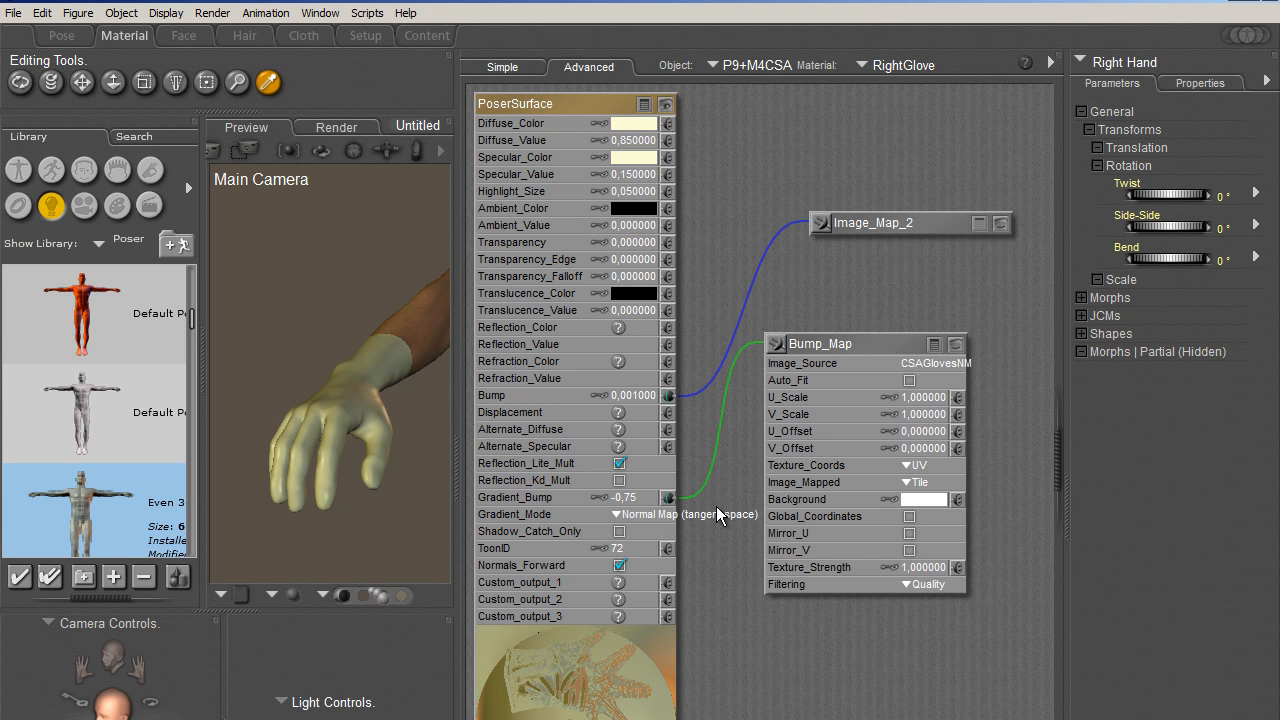
left_click(61, 35)
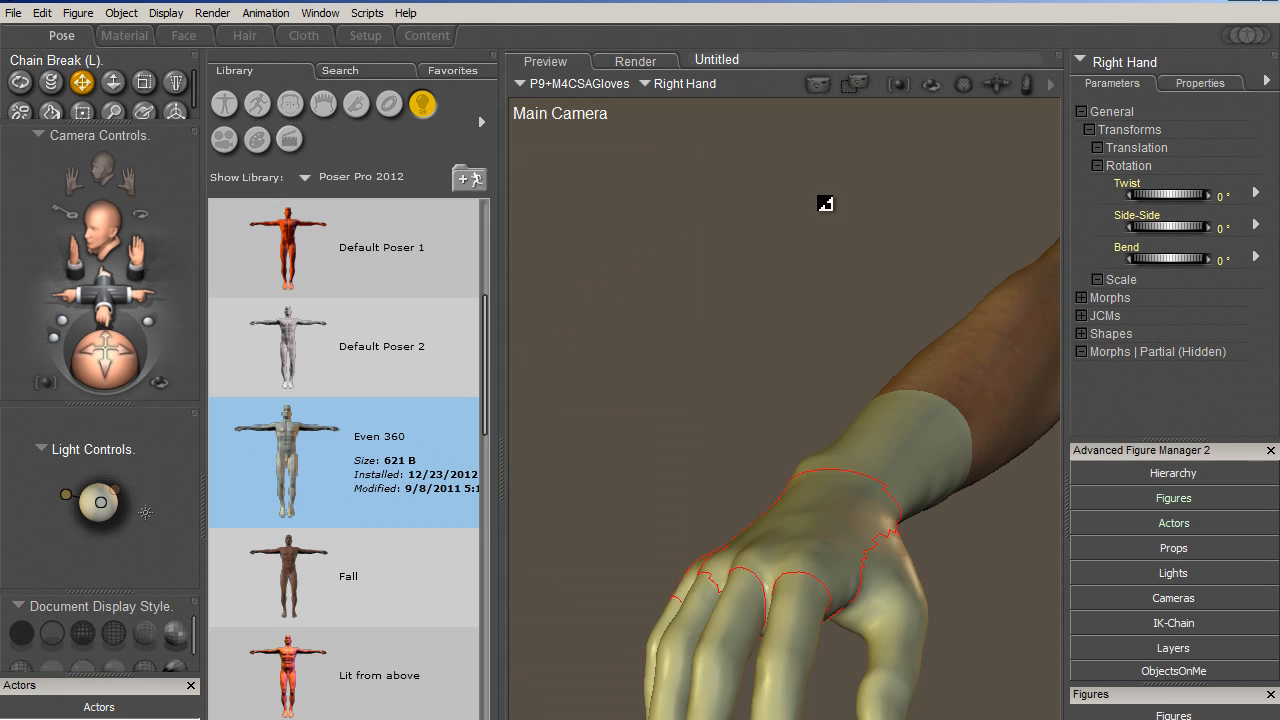
left_click(858, 88)
left_click_drag(664, 368, 942, 718)
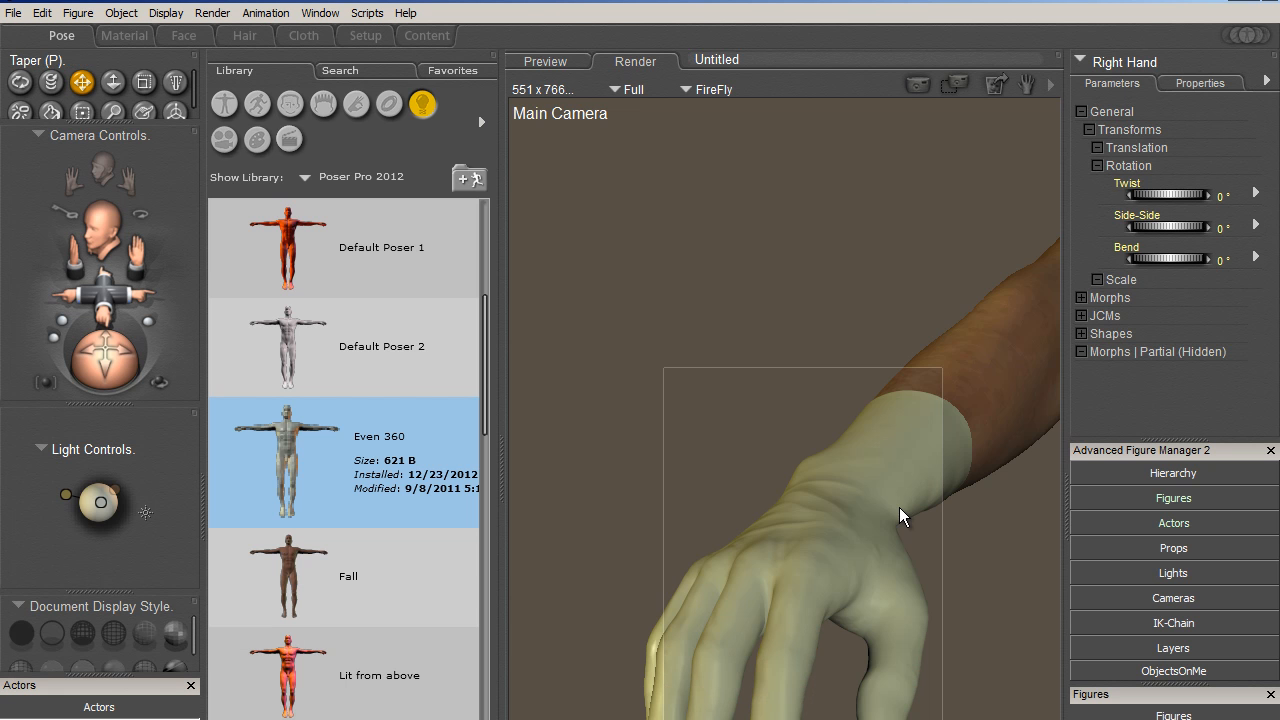
- Set the Gradient_Bump of the RightGlove material to -0.1 and area-render the gloved right hand
left_click(124, 35)
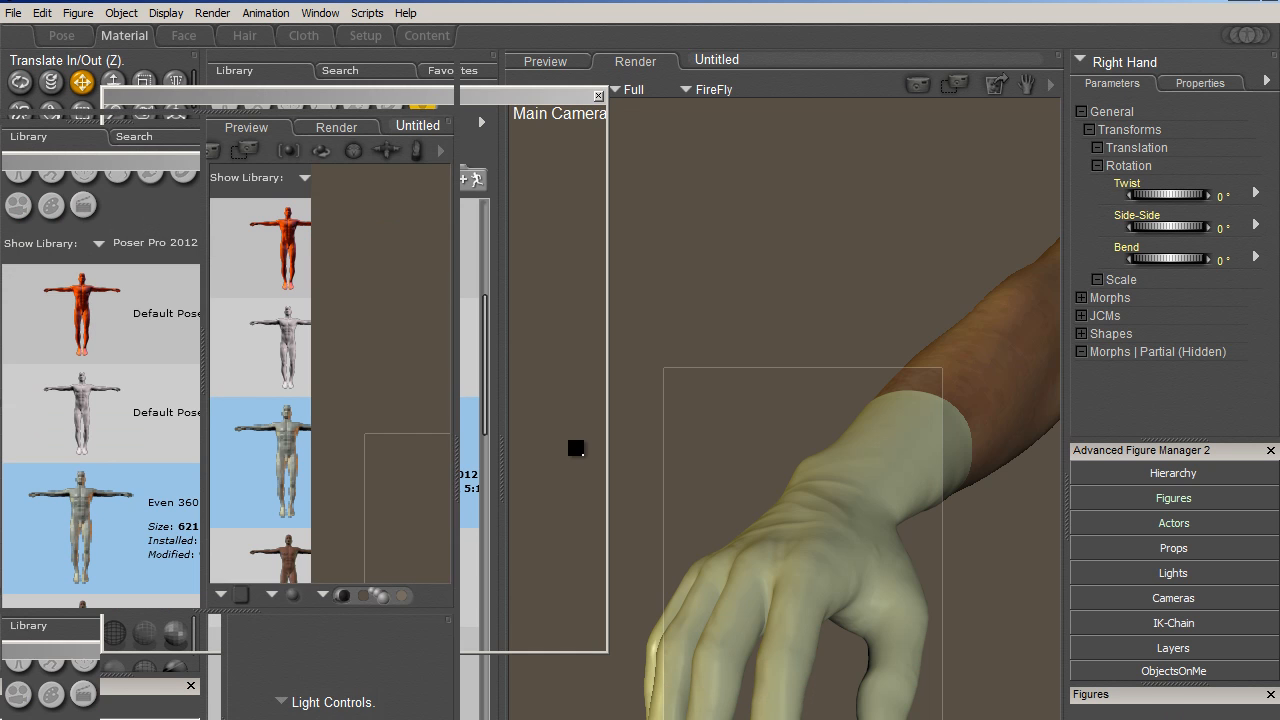
left_click(636, 497)
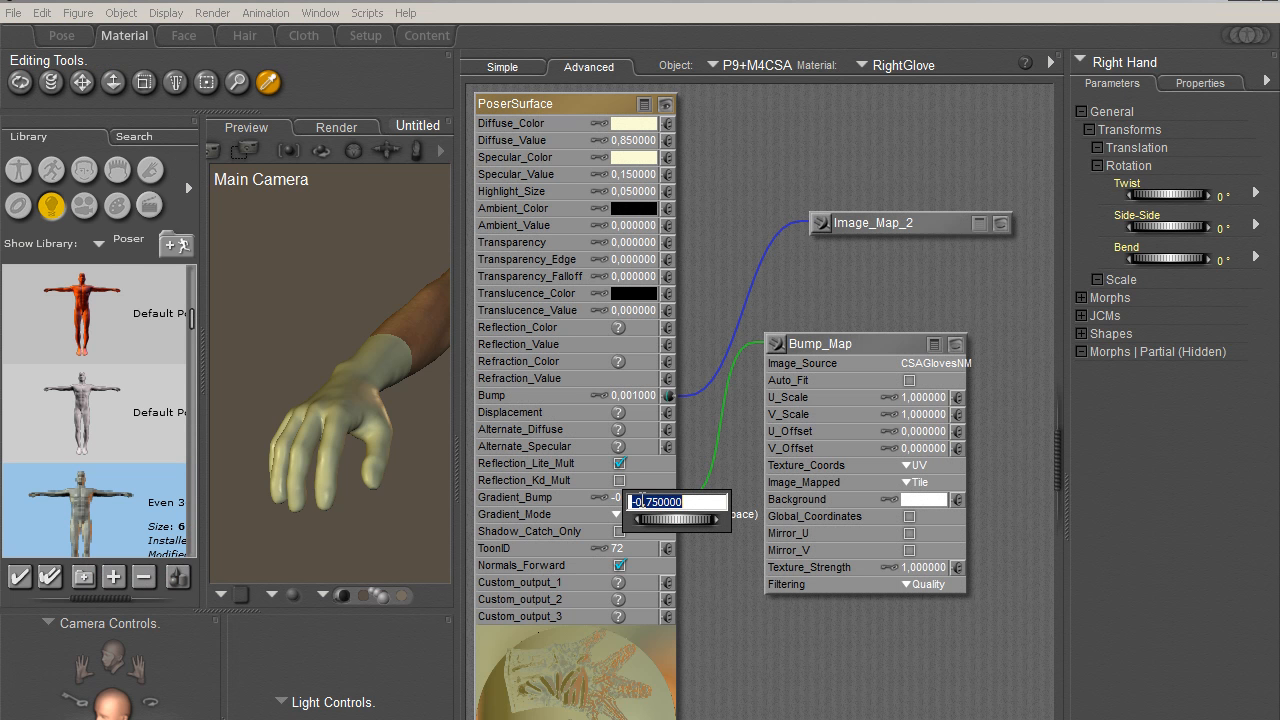
type("1")
key("Return")
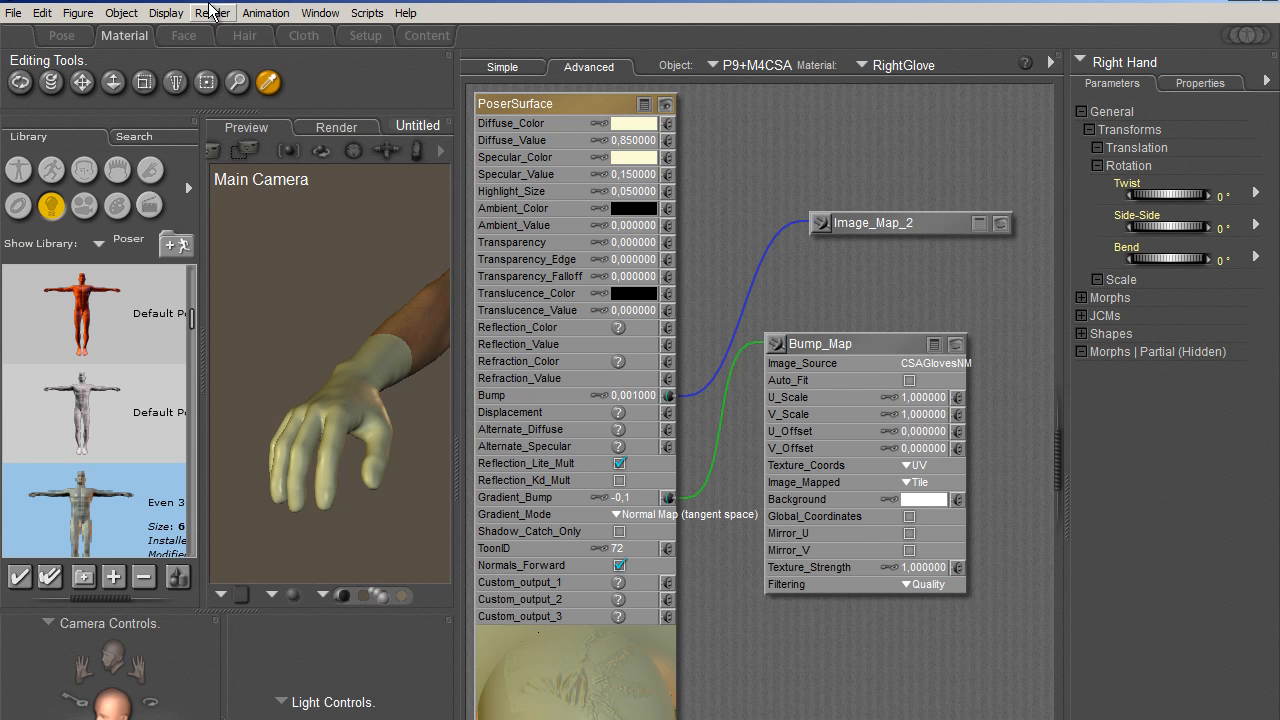
left_click(63, 36)
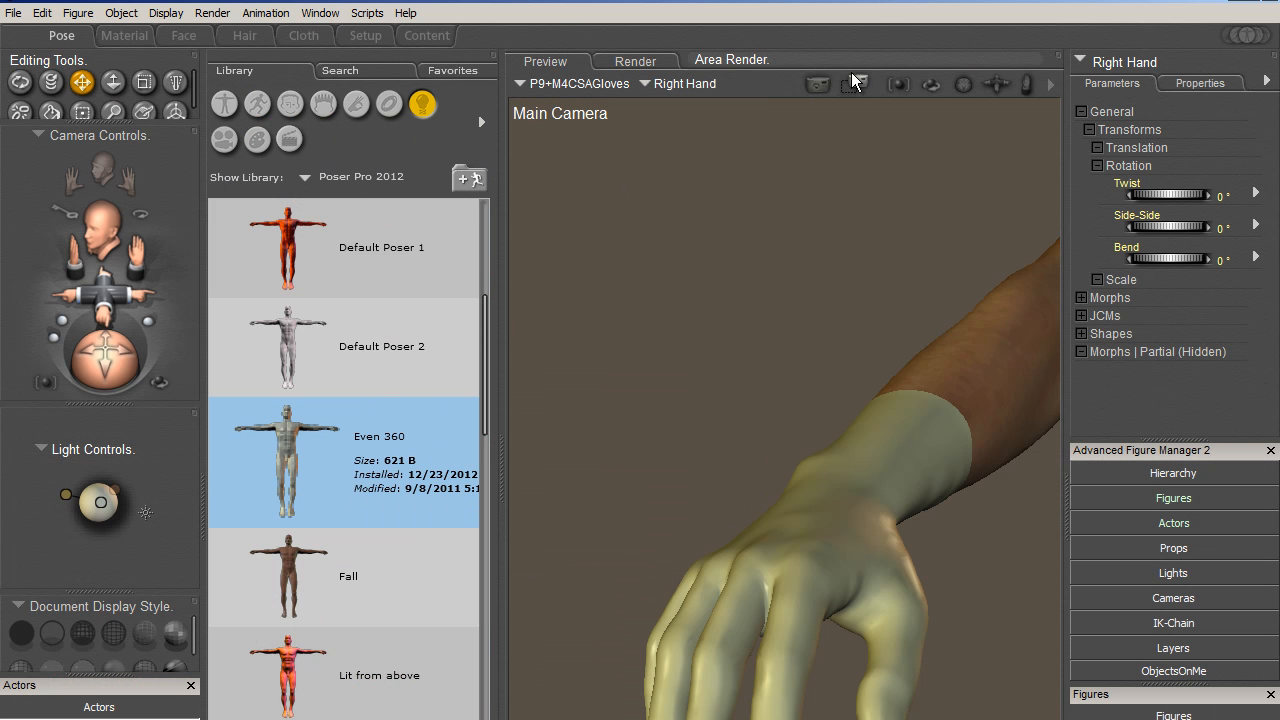
left_click_drag(920, 657, 952, 712)
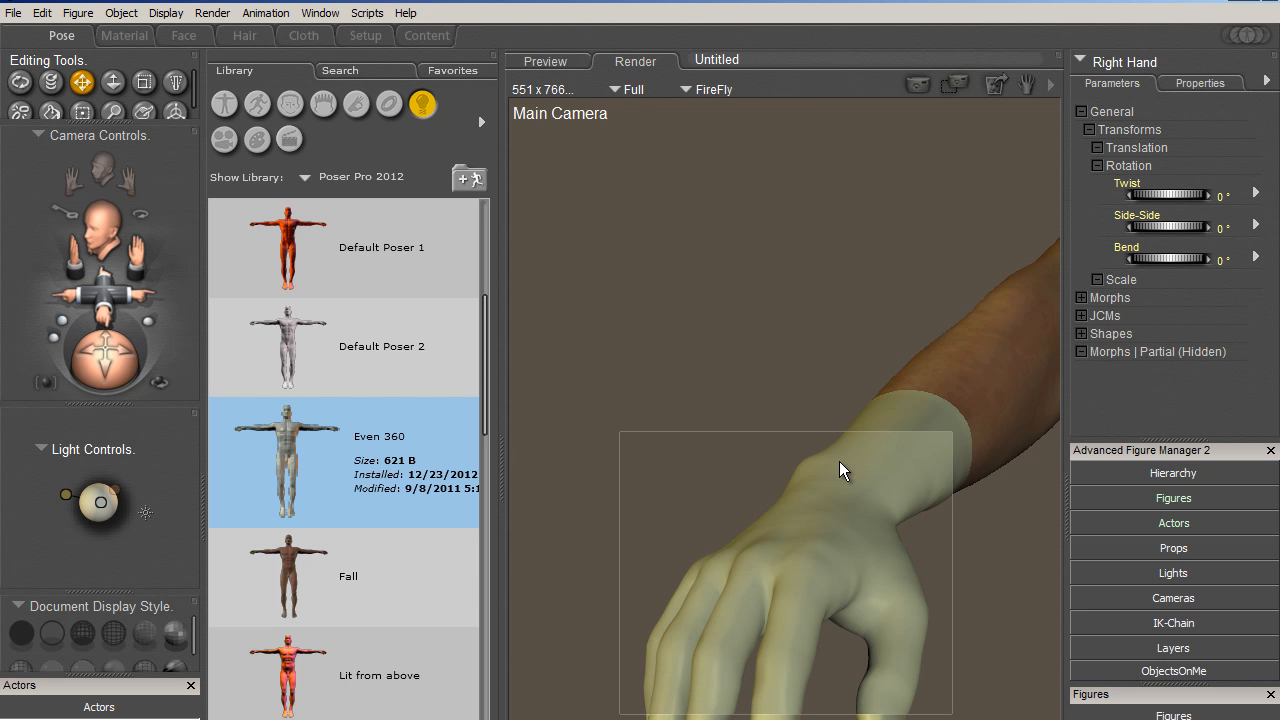
- Set the Gradient_Bump of the RightGlove material to 0, area-render the gloved hand and check the material value again
left_click(124, 35)
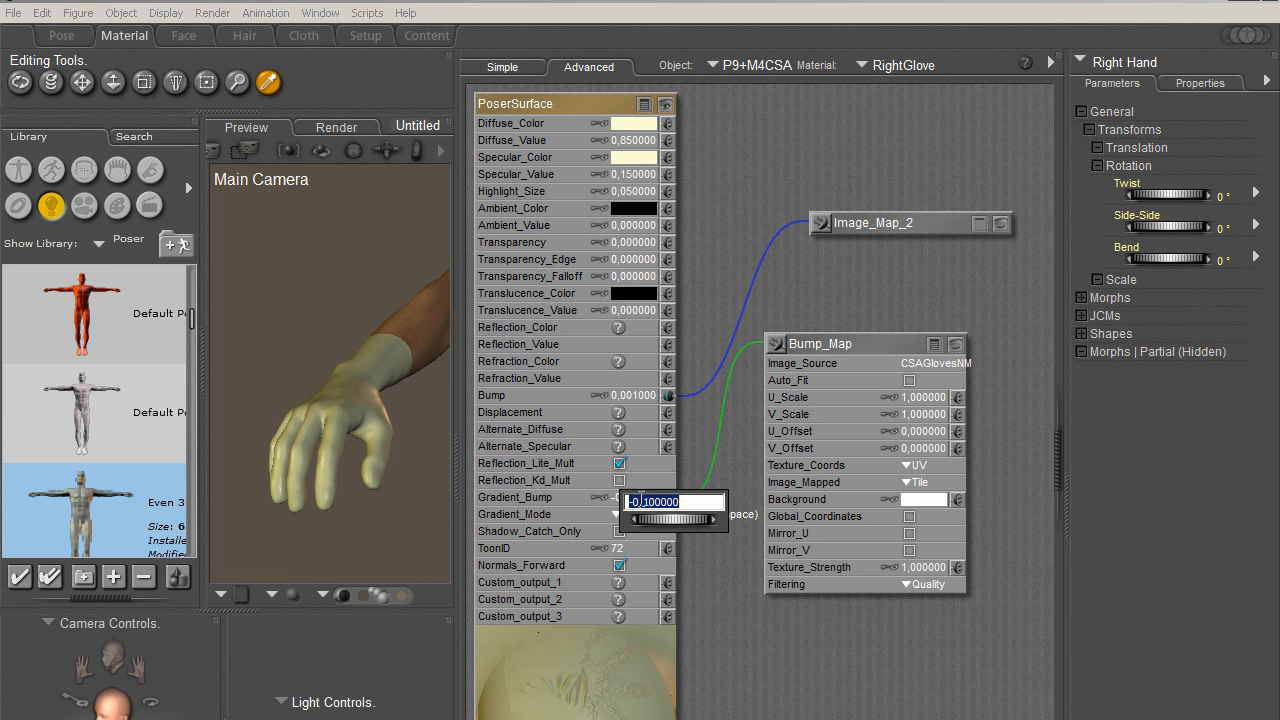
left_click(62, 35)
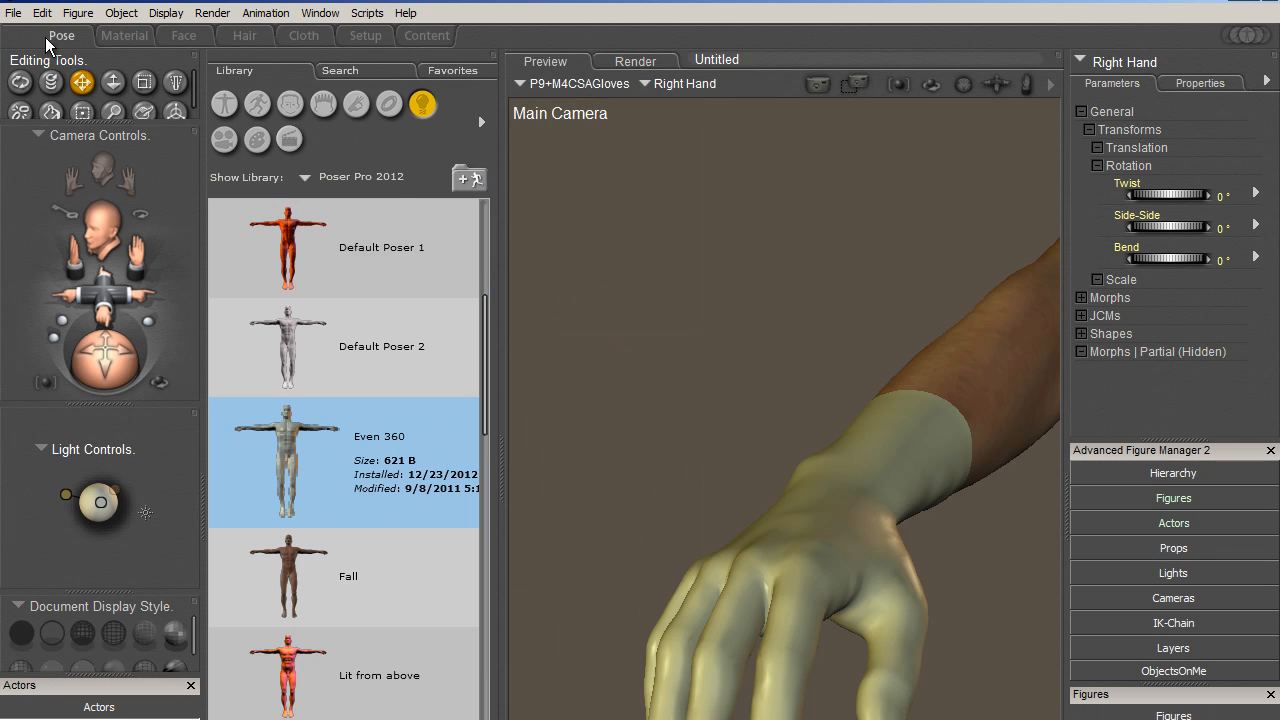
left_click(862, 84)
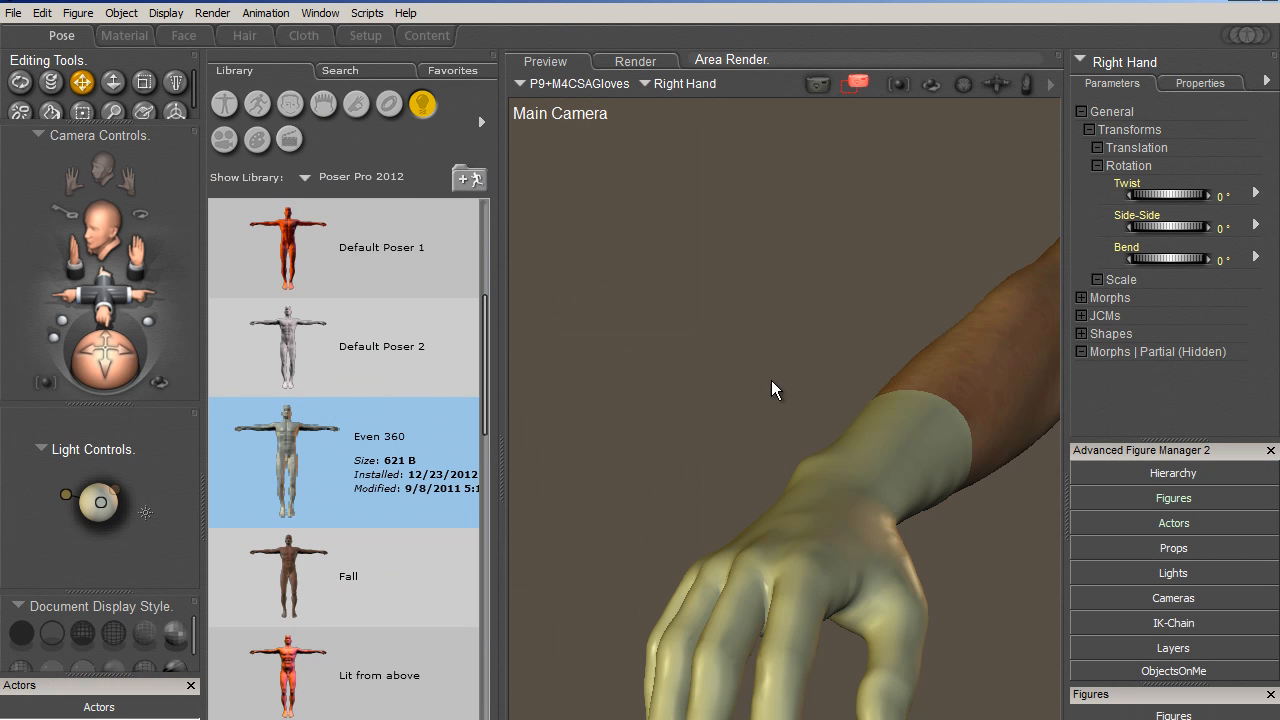
left_click_drag(604, 302, 949, 682)
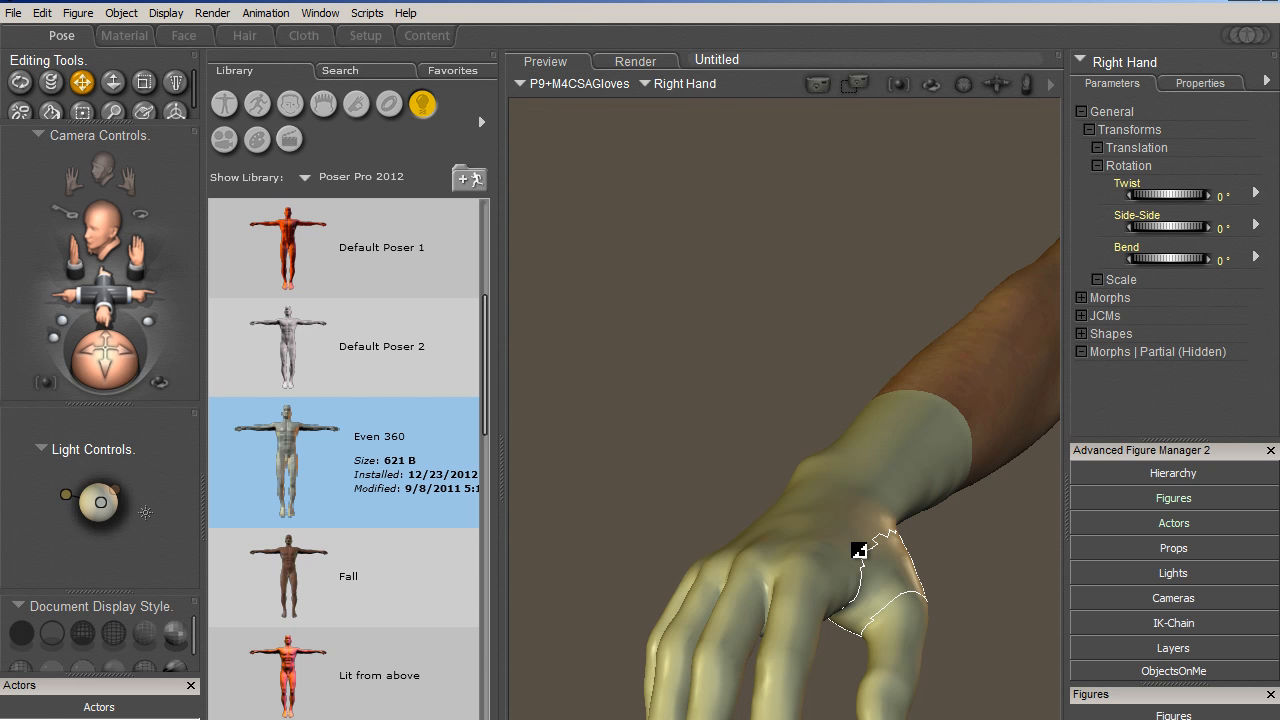
left_click(126, 35)
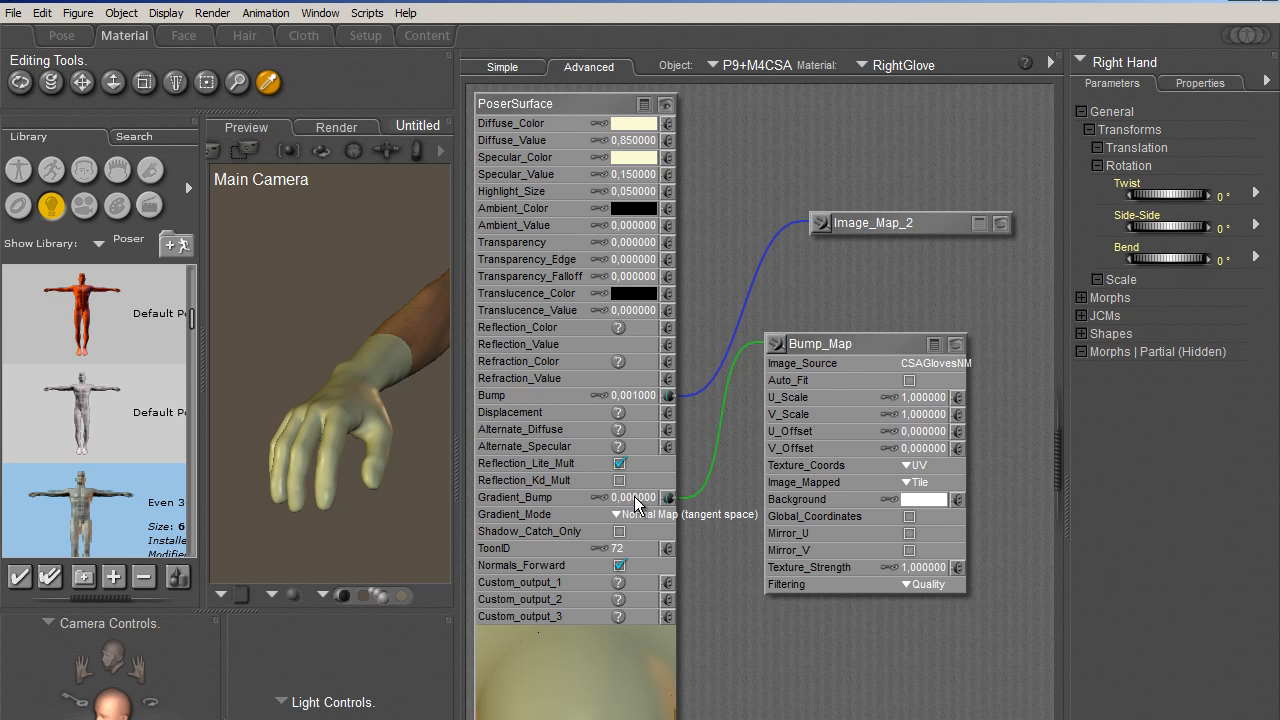
left_click(64, 40)
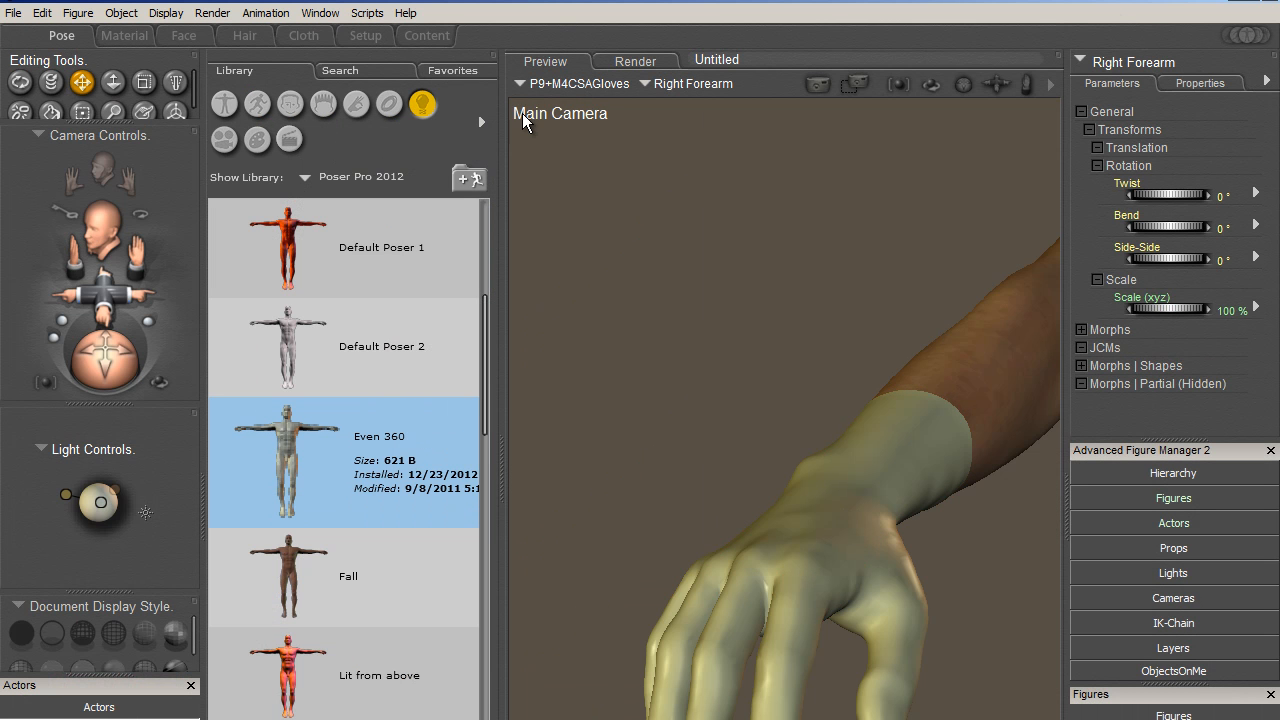
- Expand the Right Forearm's Morphs, Shapes and Adjustments parameter groups and examine the available adjustment morphs
left_click(1080, 366)
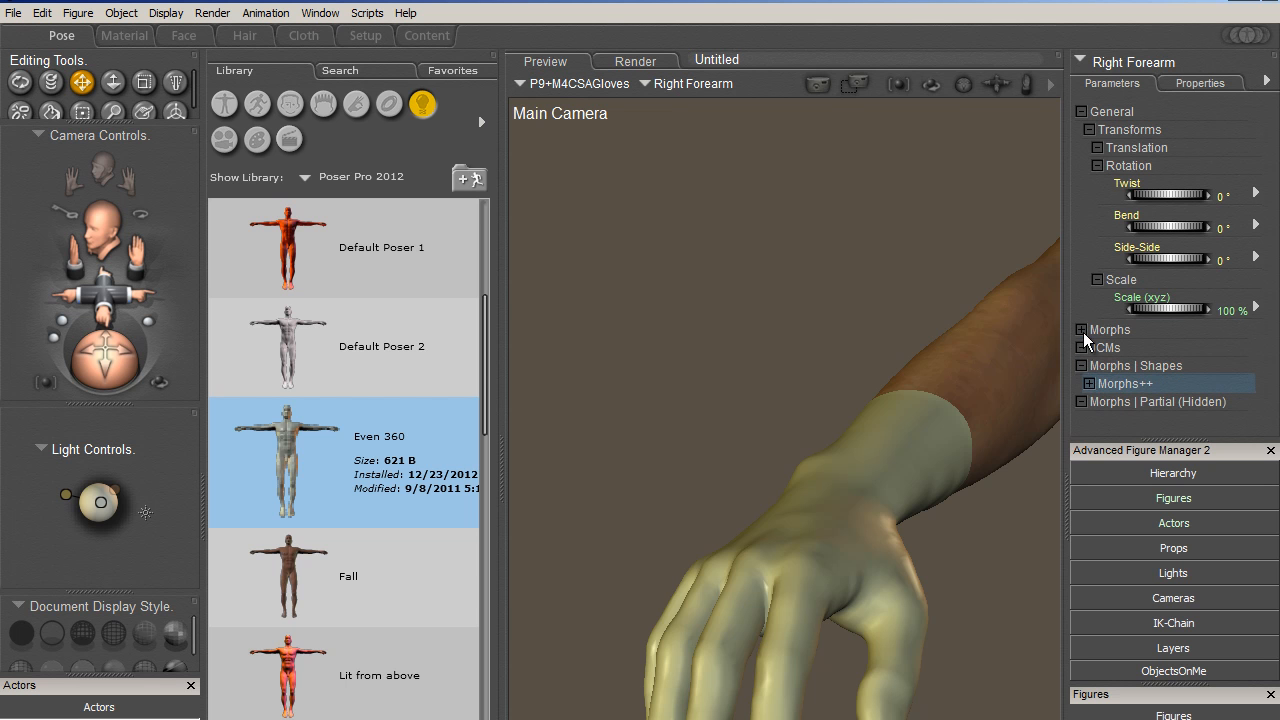
left_click(1081, 330)
scroll(1216, 306, "down", 2)
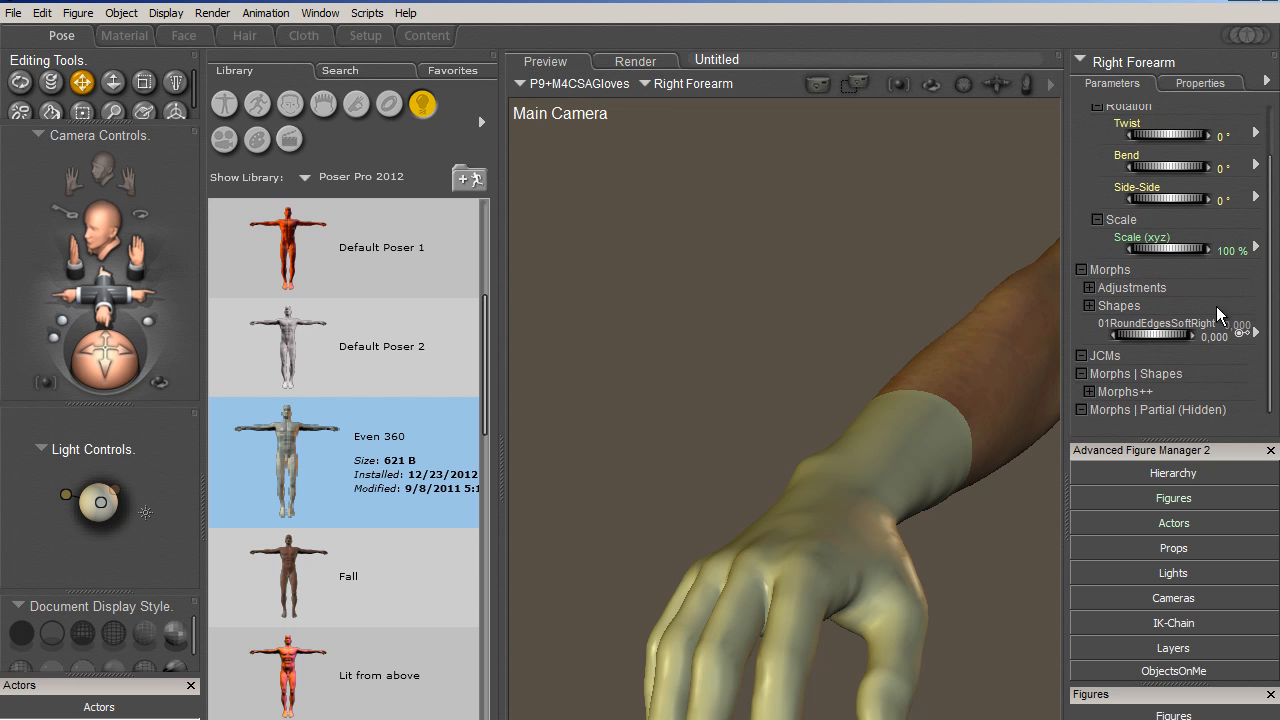
left_click(1086, 287)
scroll(1118, 346, "down", 4)
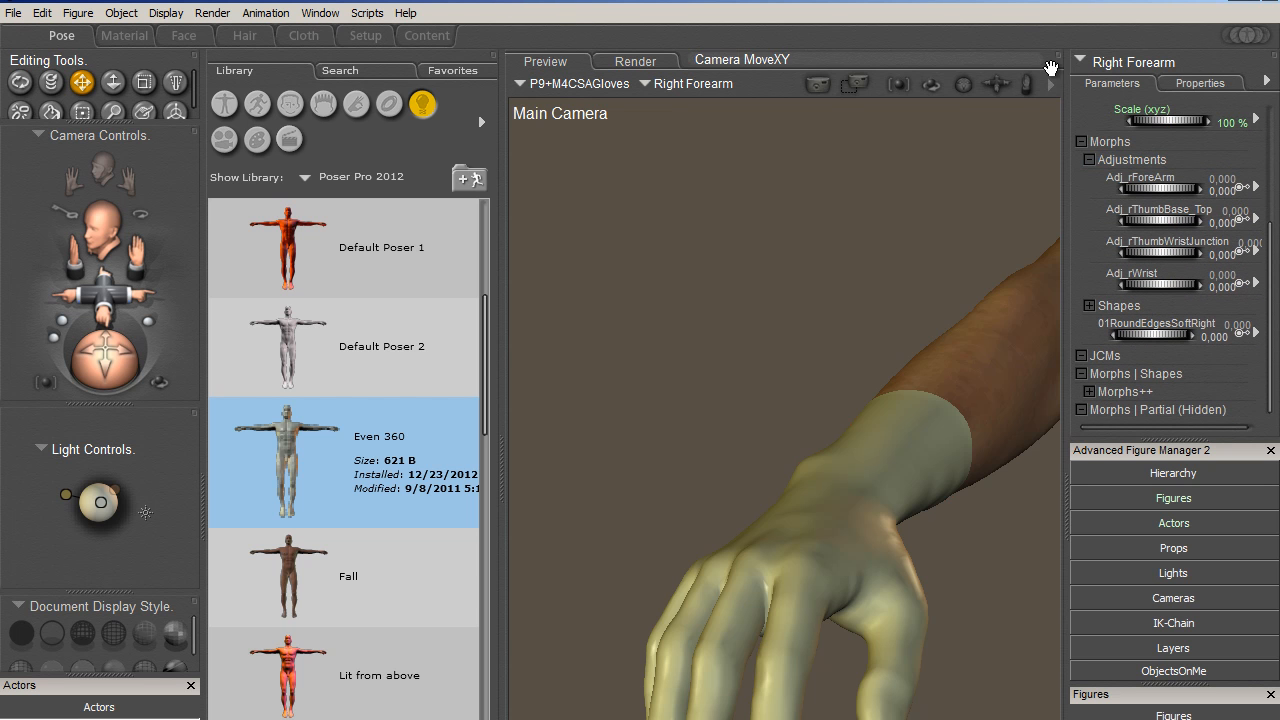
- Select the Body of P9+M4CSAGloves and examine its Adjustments and Shapes morph dials
left_click(1119, 62)
left_click(1124, 69)
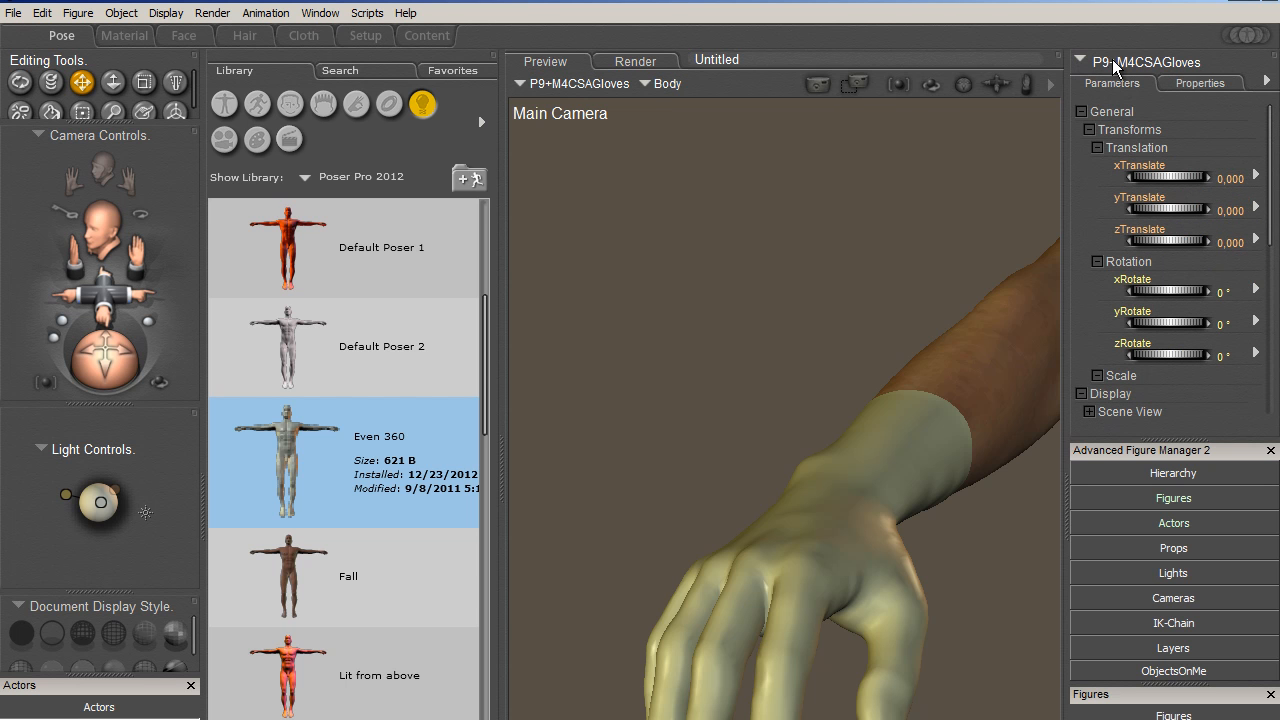
left_click(1113, 62)
left_click(1117, 67)
scroll(1150, 250, "down", 6)
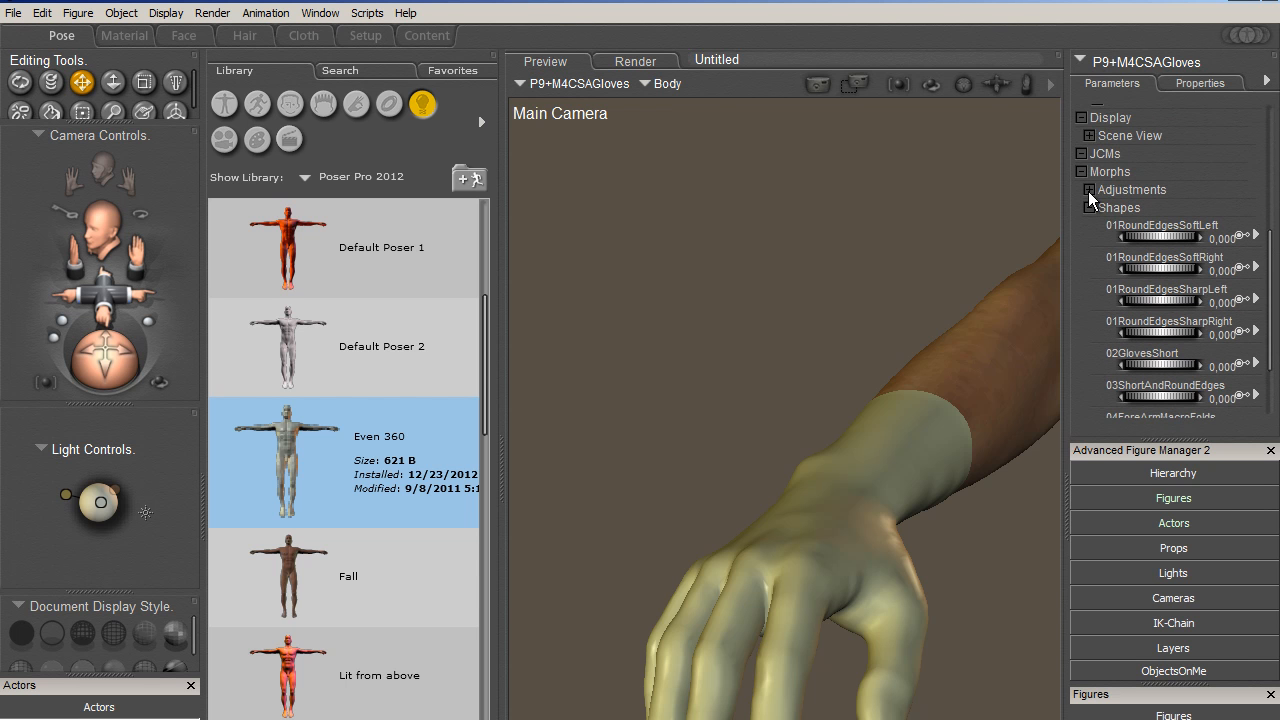
left_click(1089, 190)
scroll(1273, 224, "down", 1)
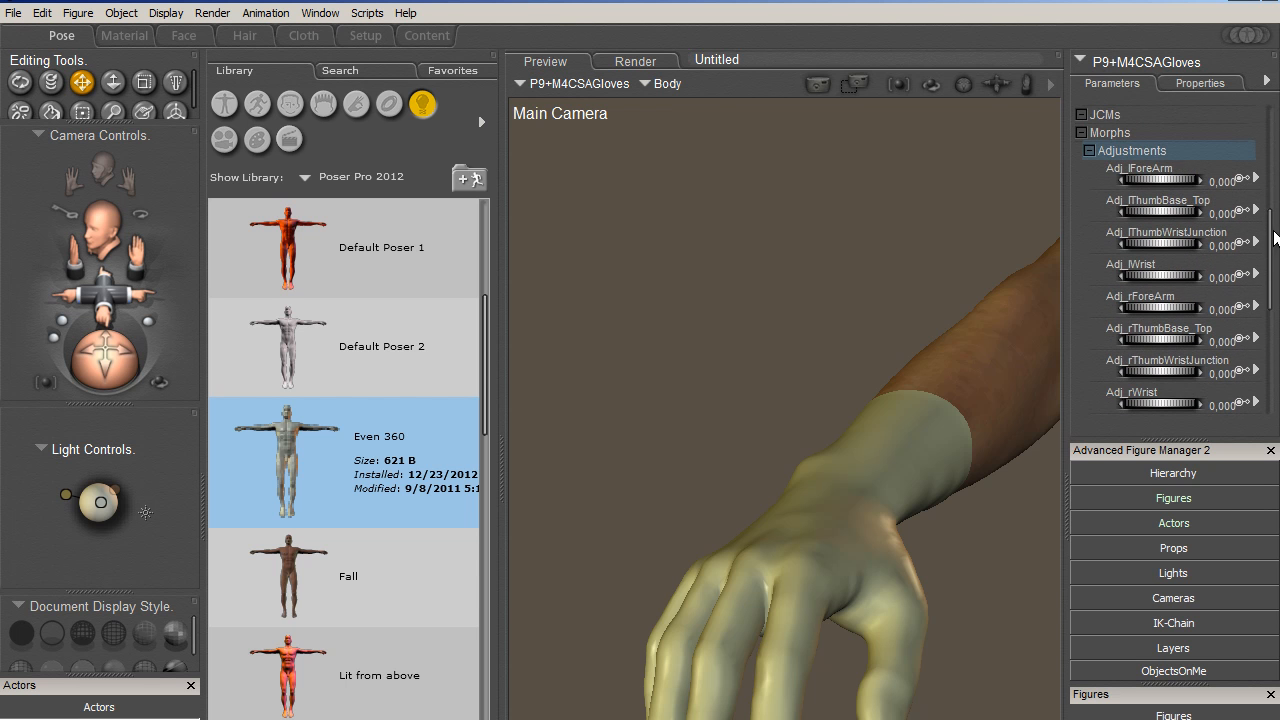
scroll(1274, 256, "down", 6)
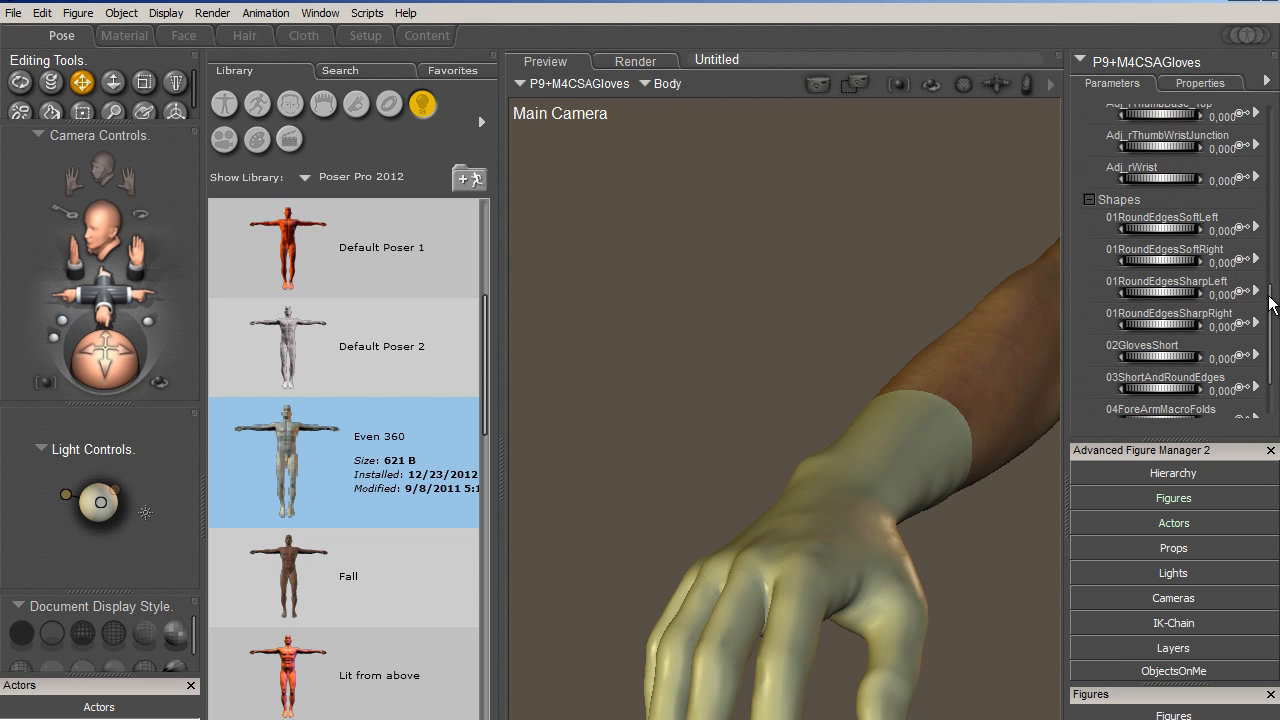
left_click_drag(1273, 303, 1278, 350)
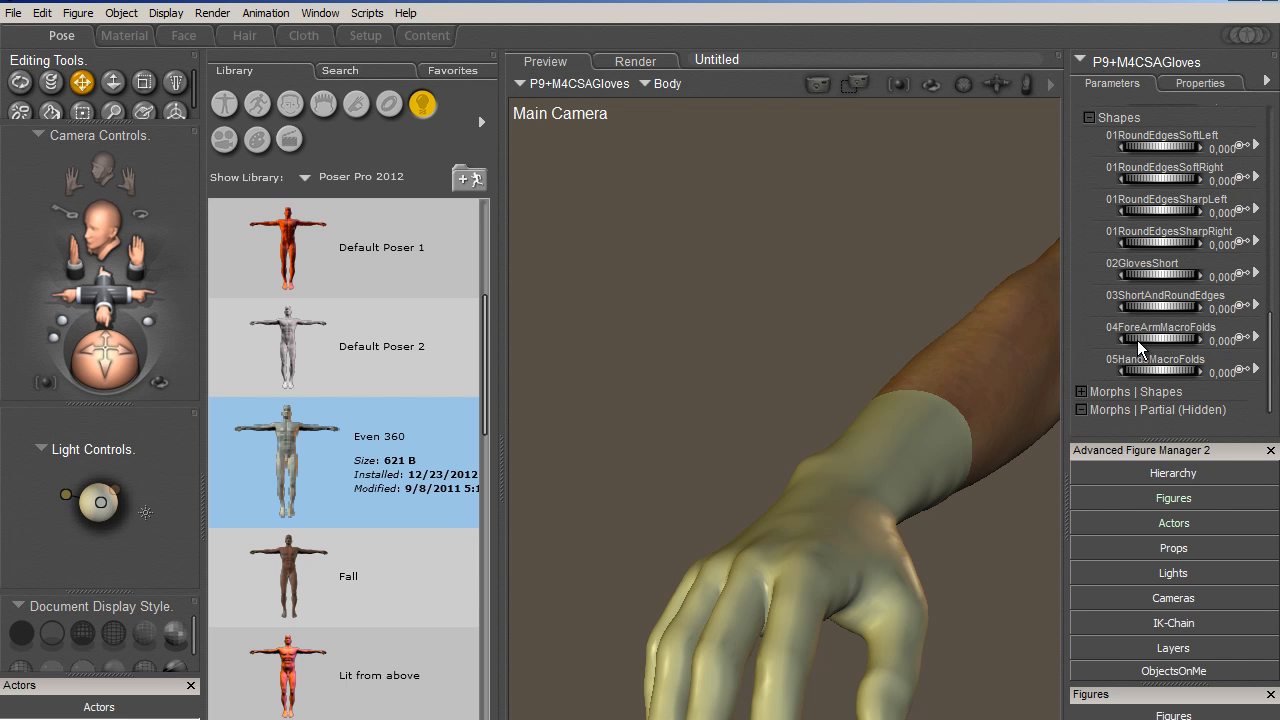
- Set the gloves' 04ForeArmMacroFolds and 05HandsMacroFolds morphs to 1 and area-render the hand and wrist
left_click(1221, 341)
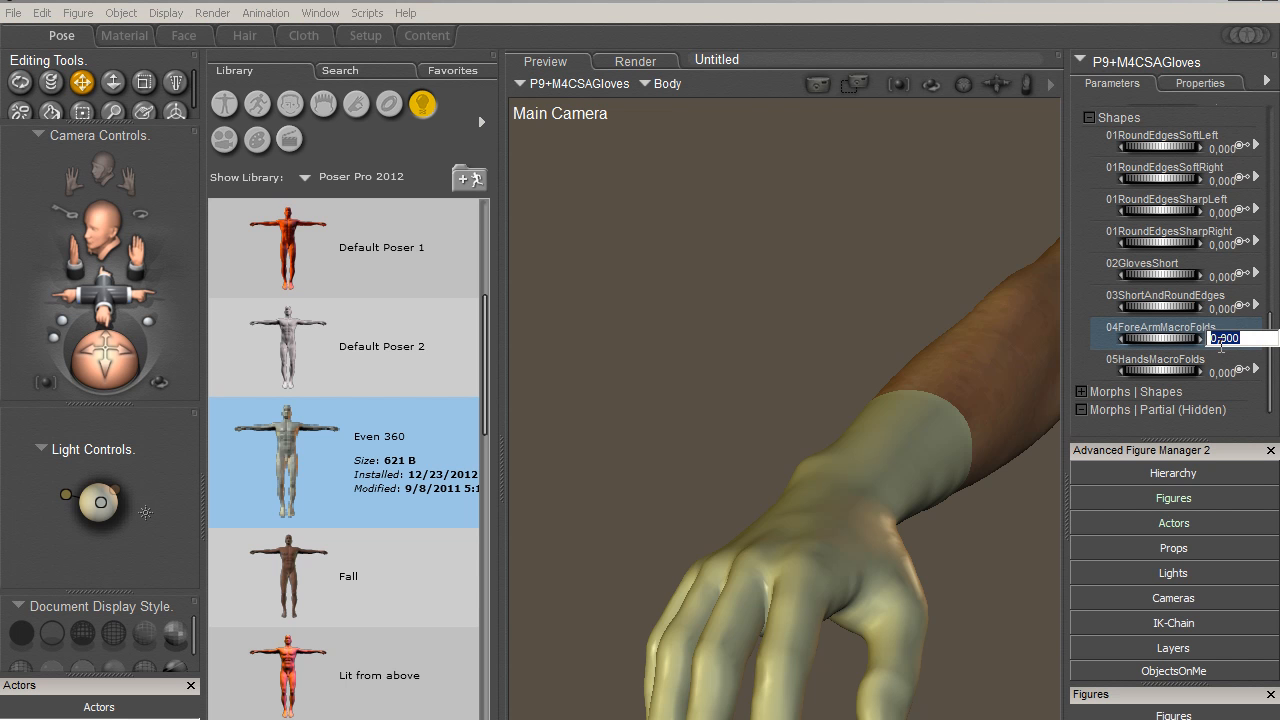
key("Return")
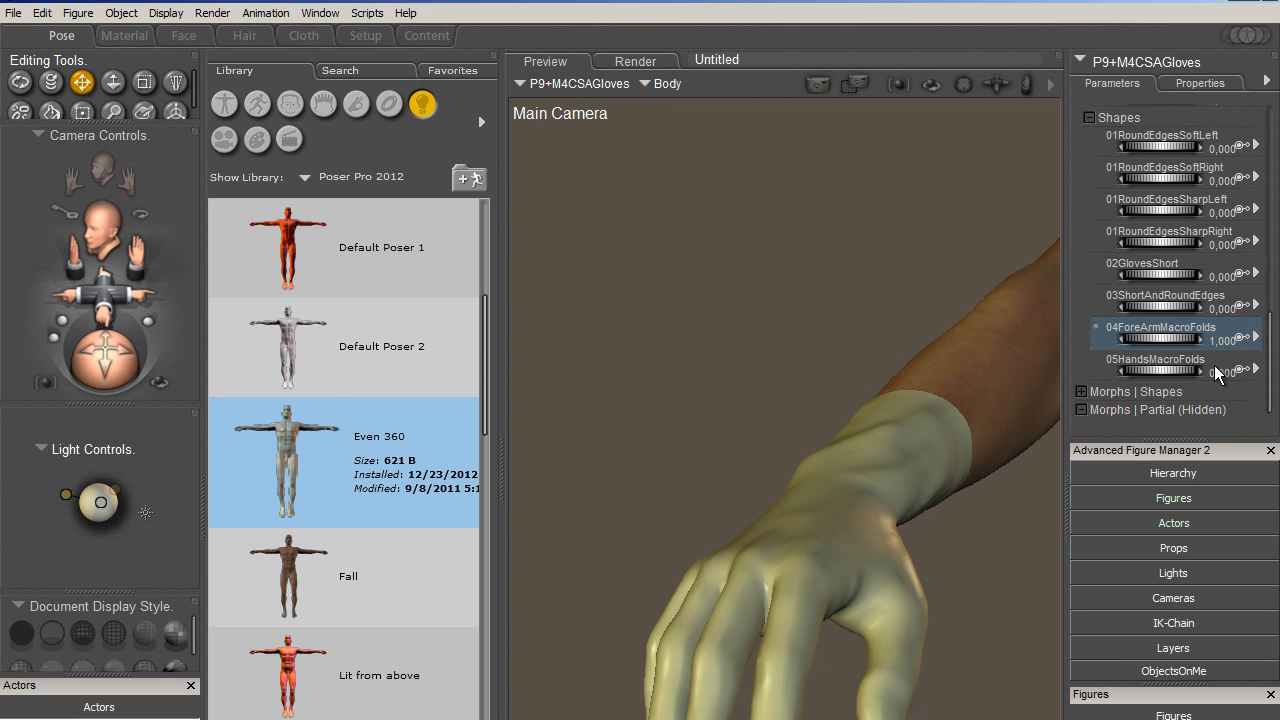
left_click(1221, 372)
type("1")
key("Return")
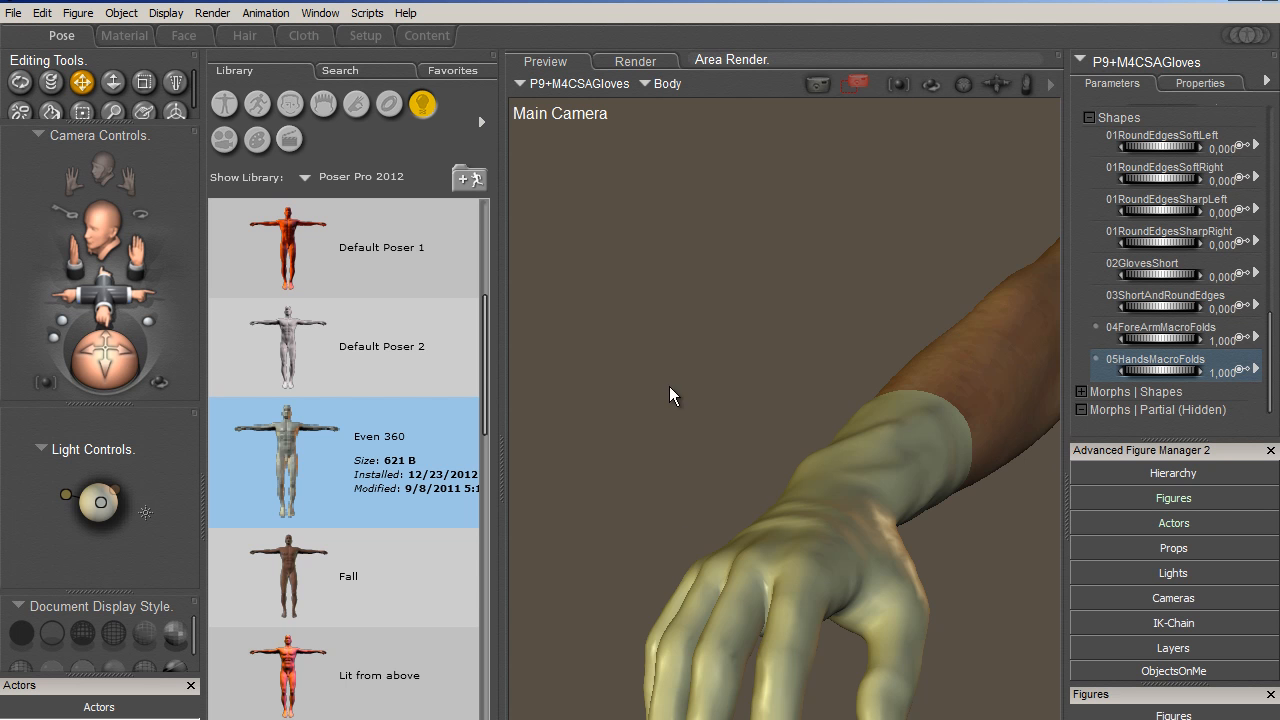
left_click_drag(669, 386, 947, 678)
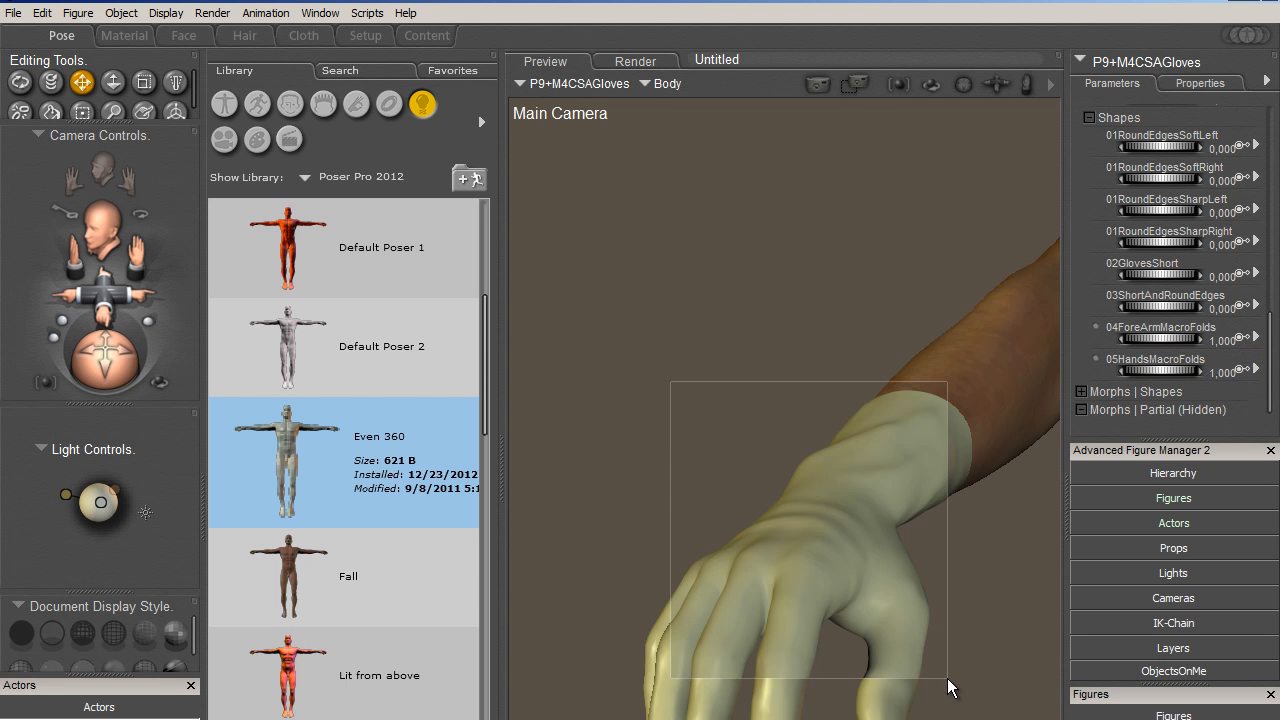
- Reset the gloves' 05HandsMacroFolds and 04ForeArmMacroFolds morphs to 0
left_click(1222, 372)
type("0")
key("Return")
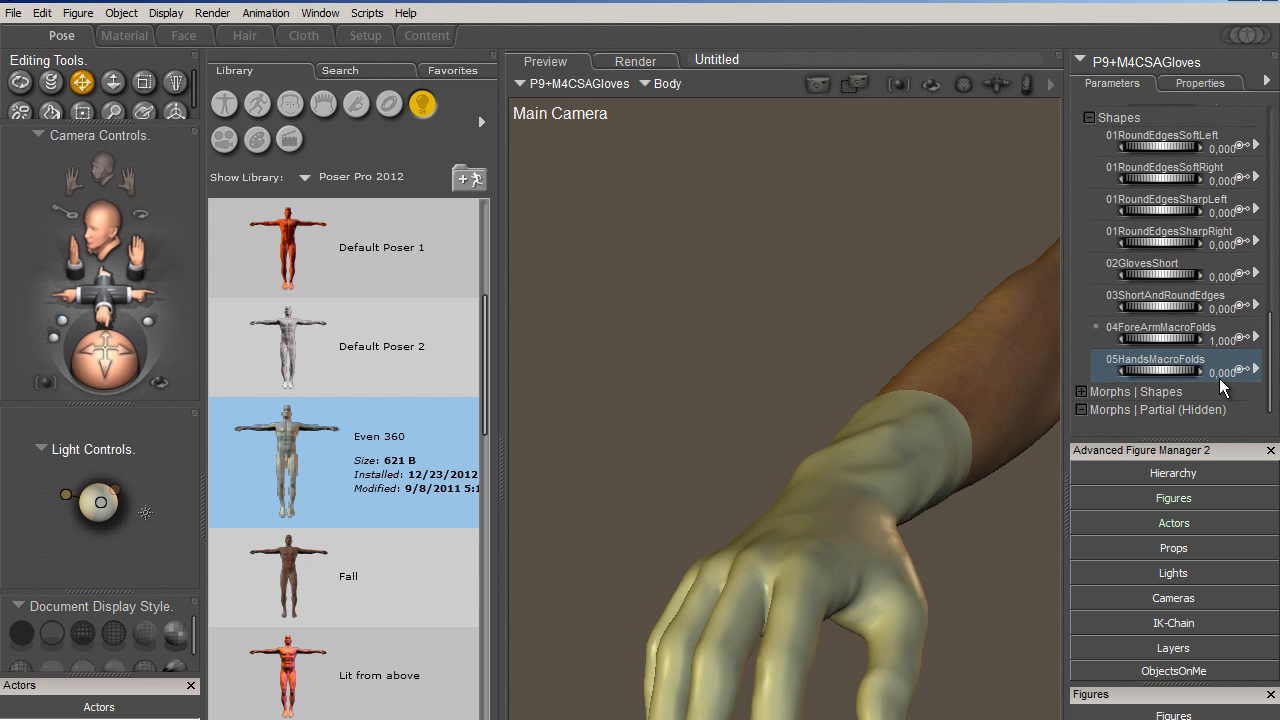
left_click(1221, 342)
type("0")
key("Return")
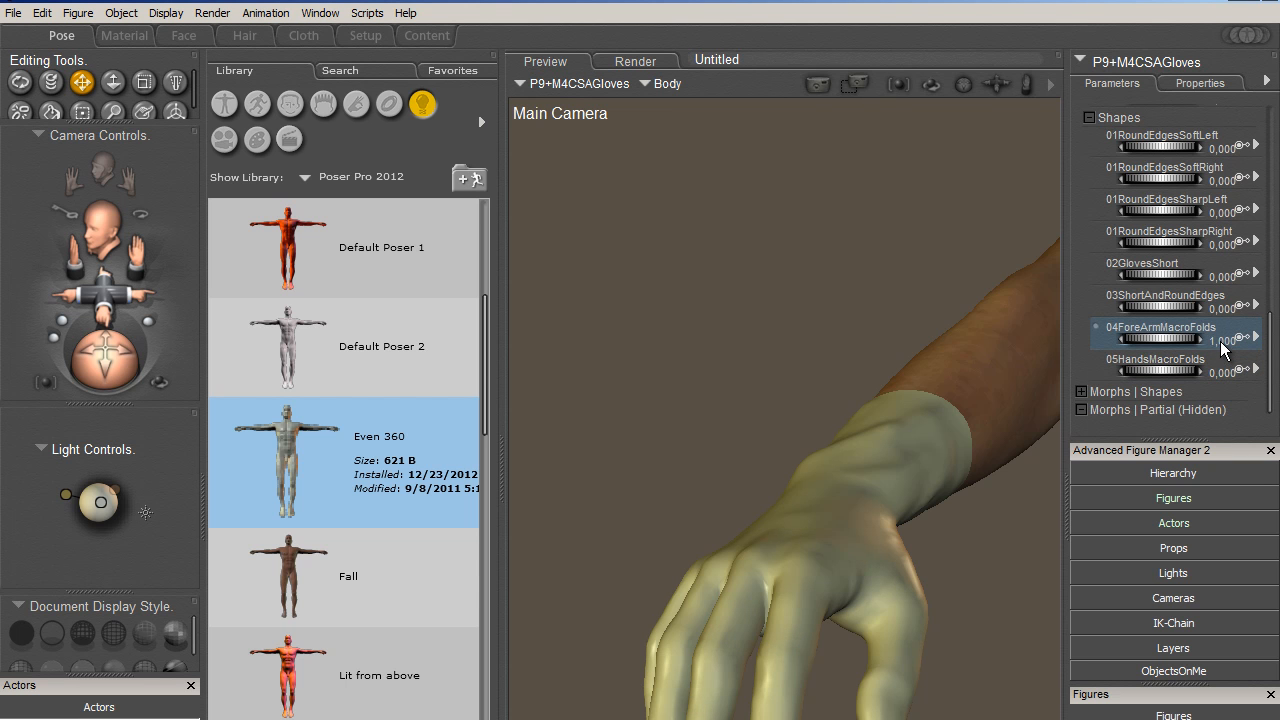
- Try the 02GlovesShort and 01RoundEdgesSharpLeft shape morphs on the gloves' Body
left_click_drag(1136, 271, 1167, 271)
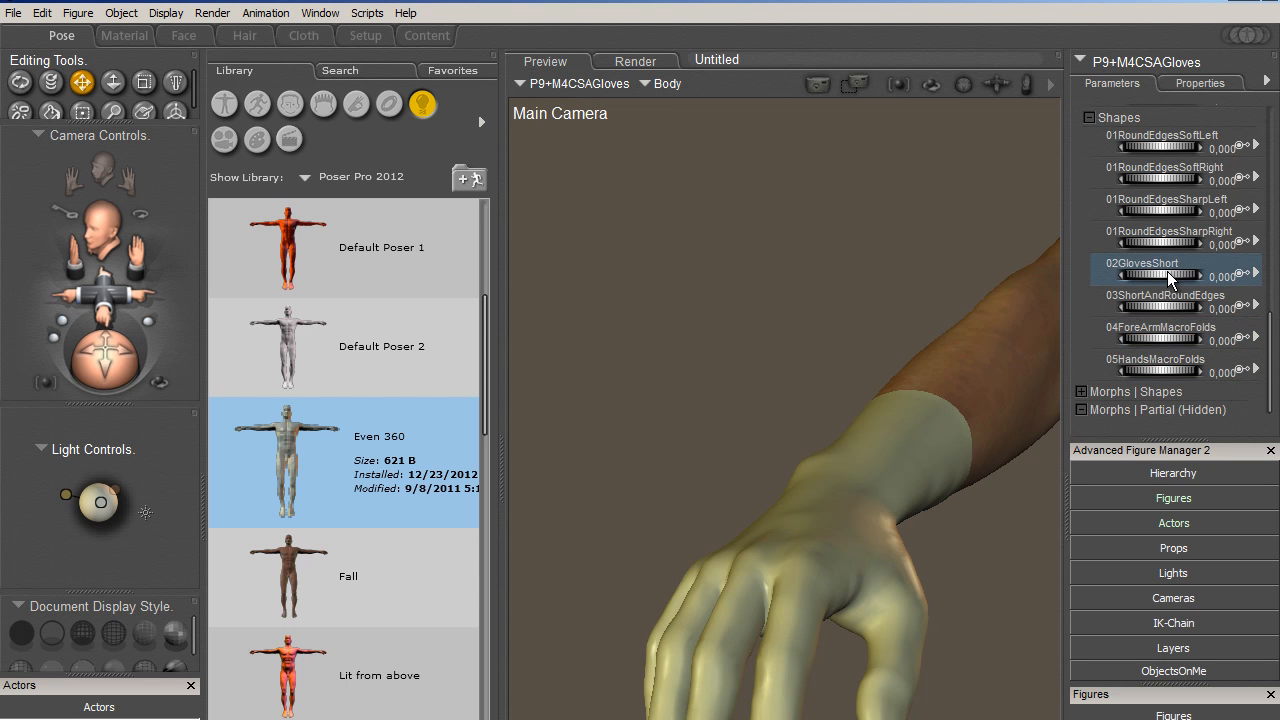
left_click_drag(1267, 275, 1117, 309)
left_click(1131, 211)
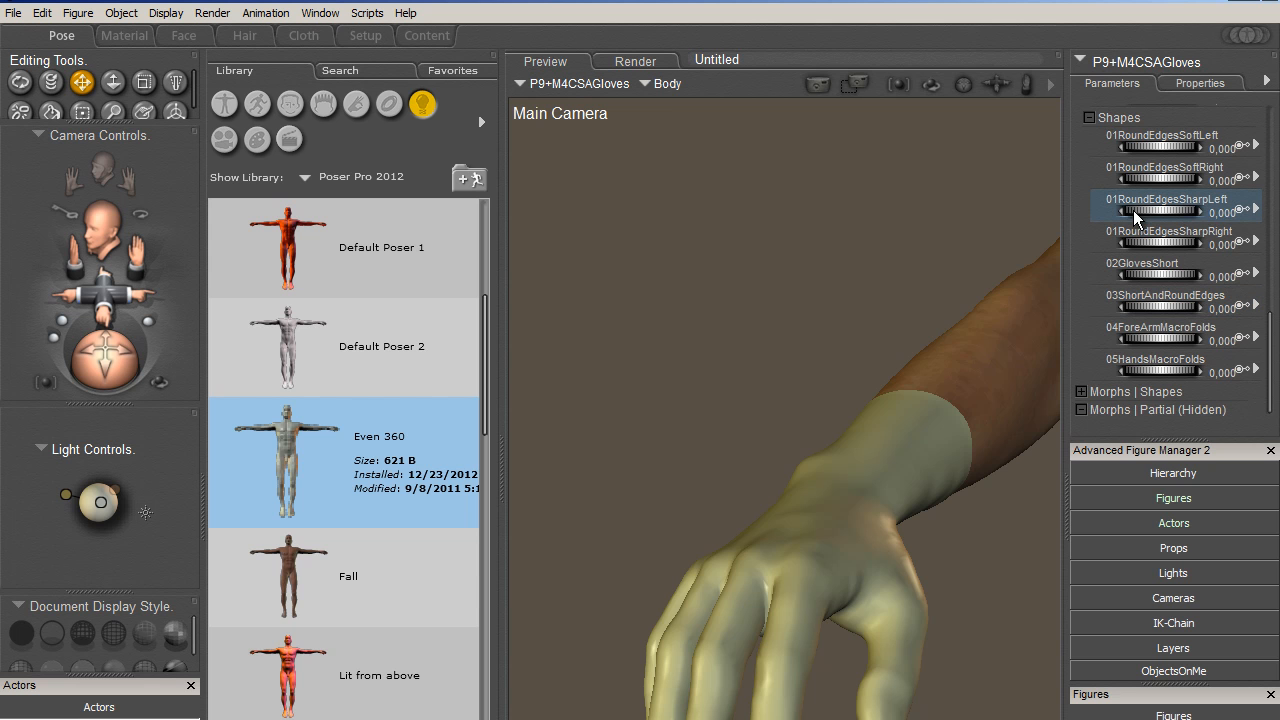
- Try the gloves' 01RoundEdgesSharpLeft morph at 0.04 and 01RoundEdgesSharpRight at 1, and view the right cuff up close
left_click_drag(1133, 210, 1165, 211)
left_click(1154, 243)
left_click_drag(1154, 243, 1230, 243)
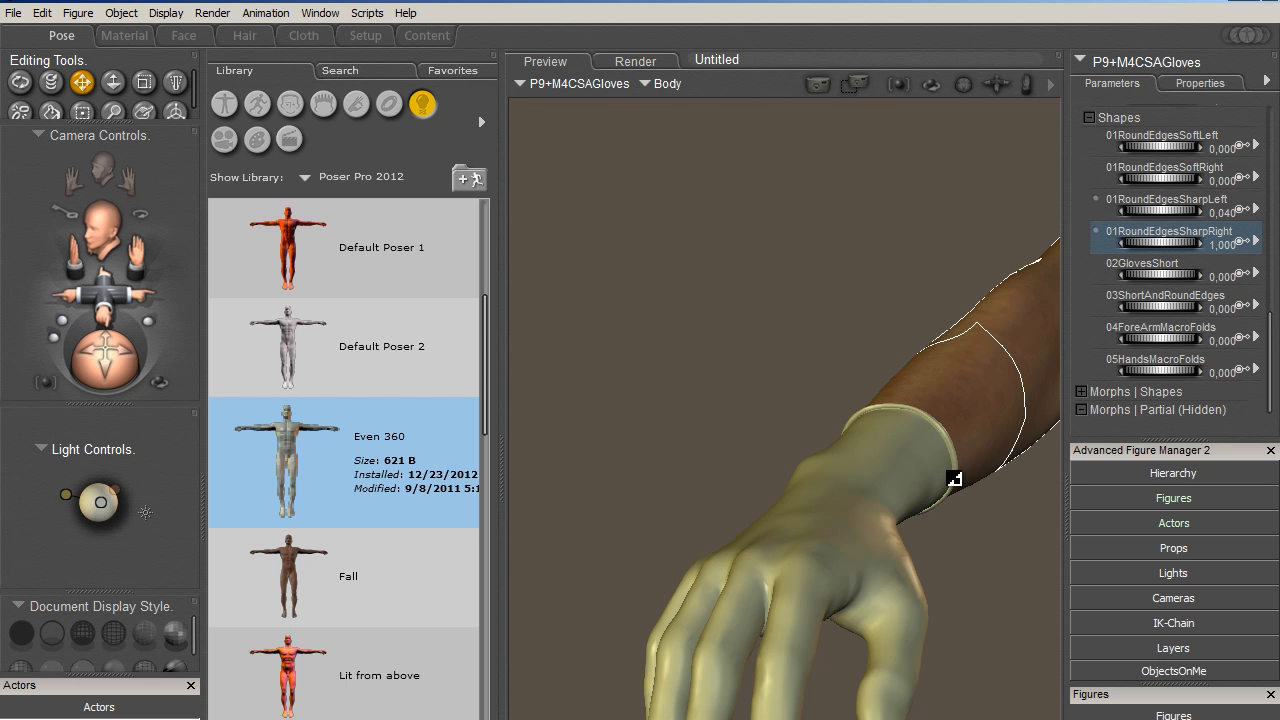
left_click_drag(103, 303, 5, 327)
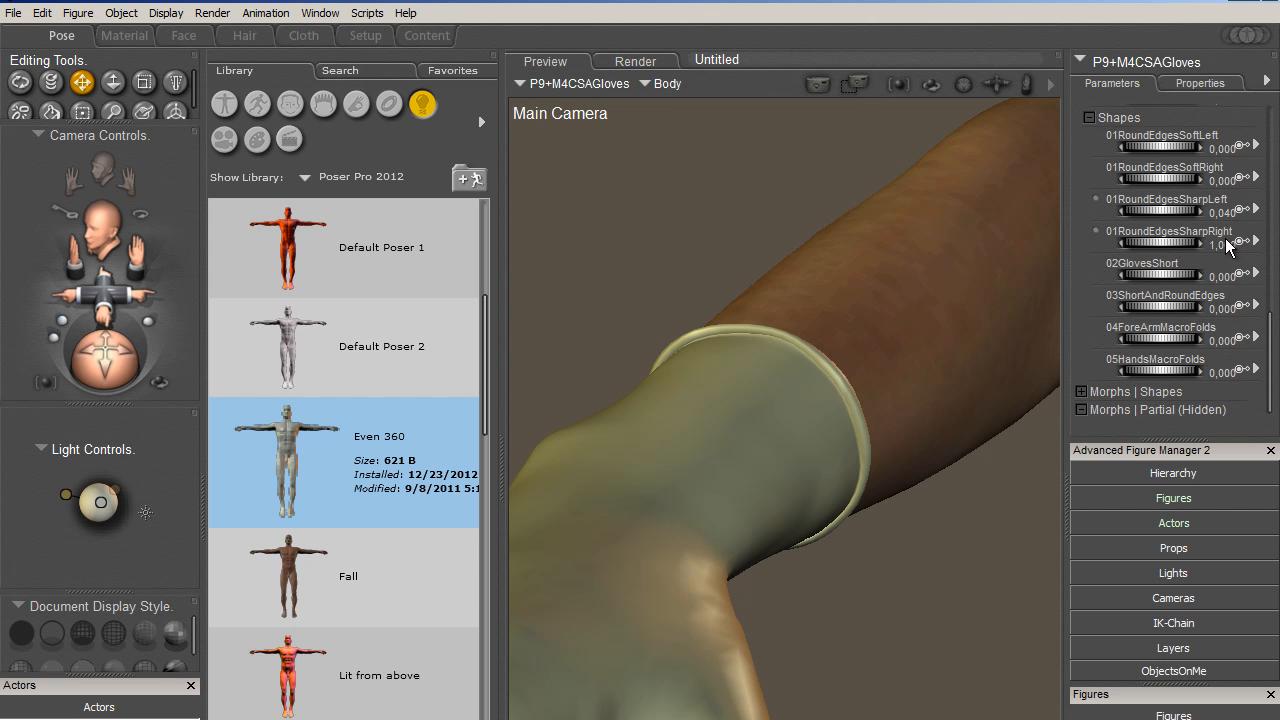
- Reset 01RoundEdgesSharpRight to 0, set 01RoundEdgesSoftRight to 0.82 and area-render the right glove's cuff
left_click(1226, 245)
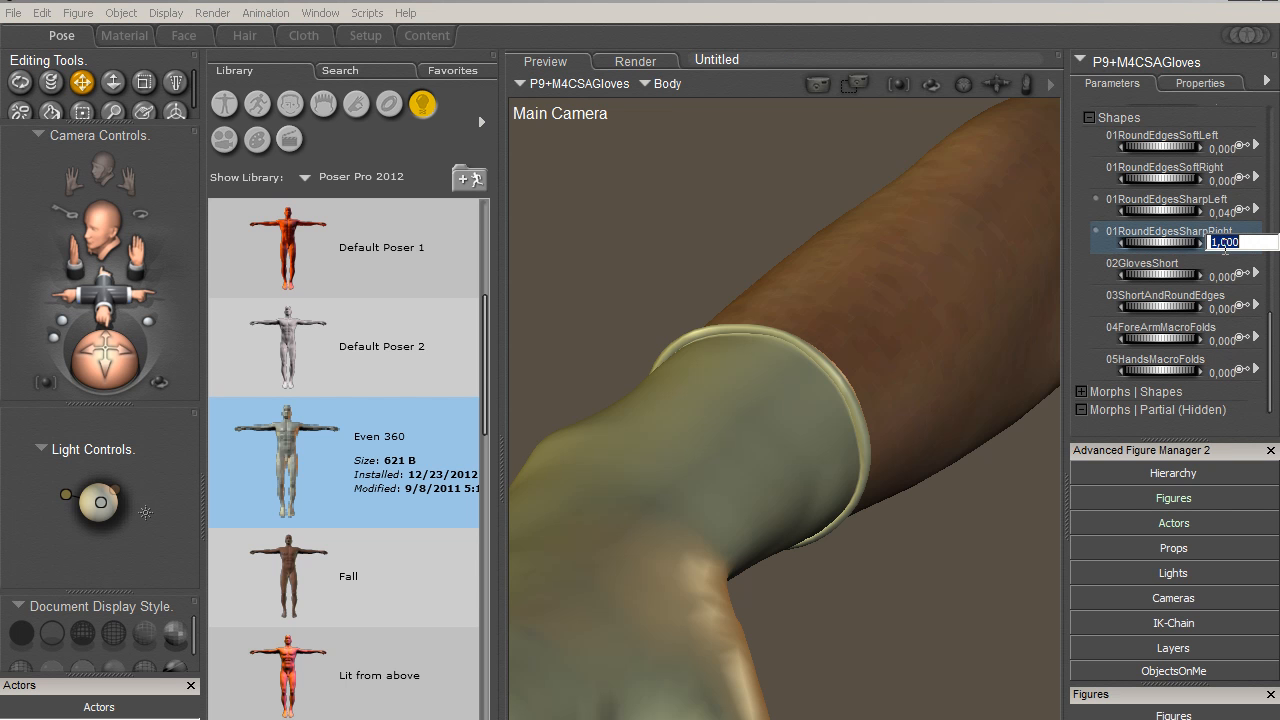
type("0")
key("Return")
left_click_drag(1160, 187, 1260, 196)
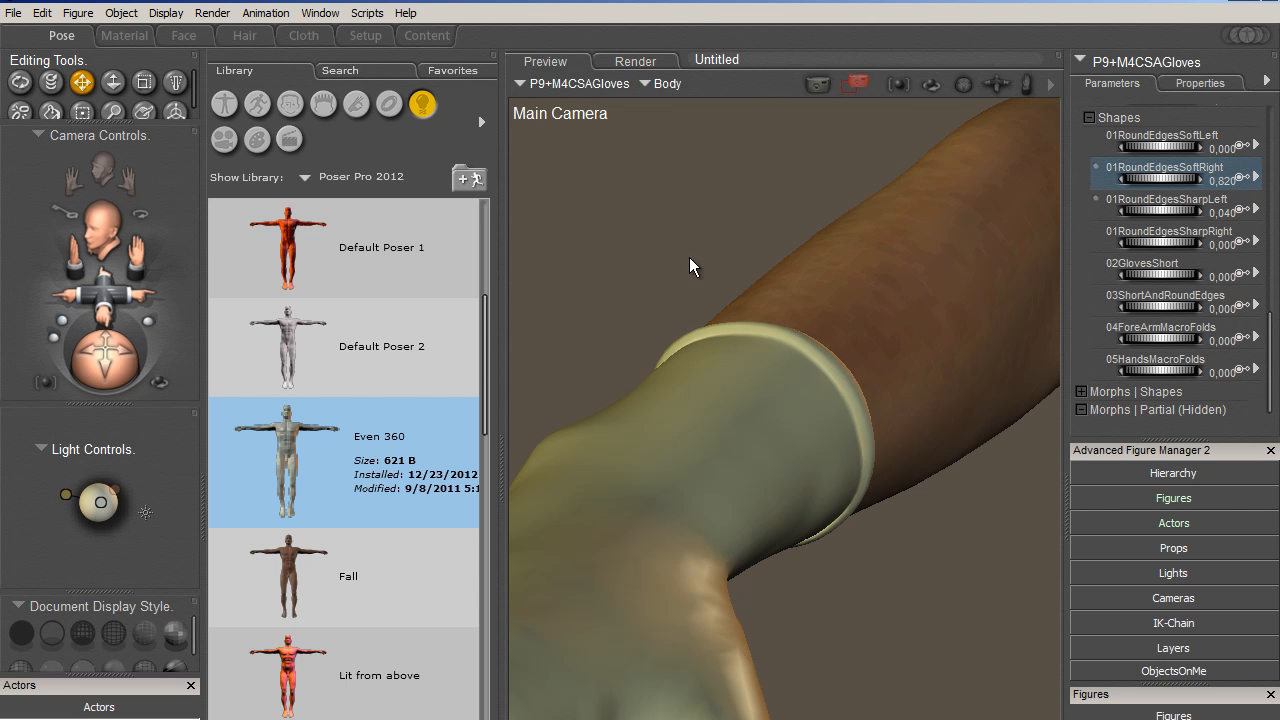
left_click_drag(659, 263, 861, 461)
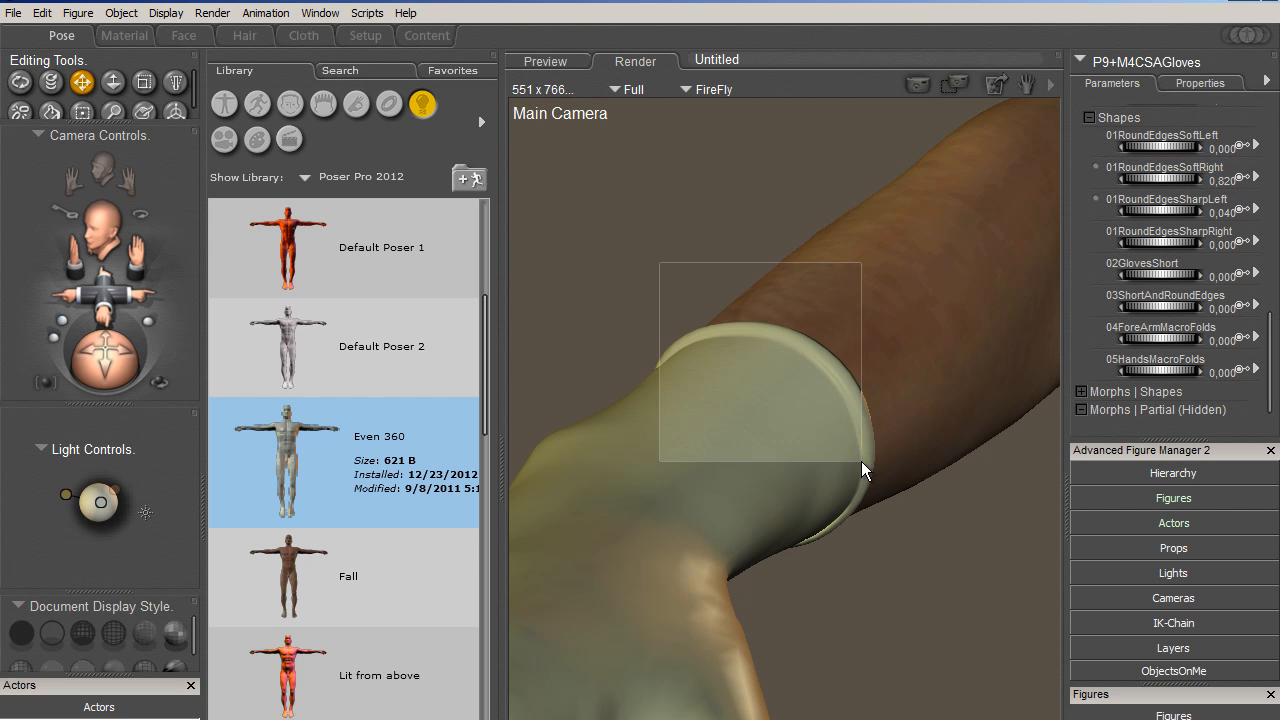
- Reset the gloves' 01RoundEdgesSoftRight and 01RoundEdgesSharpLeft morphs to 0
left_click(1224, 181)
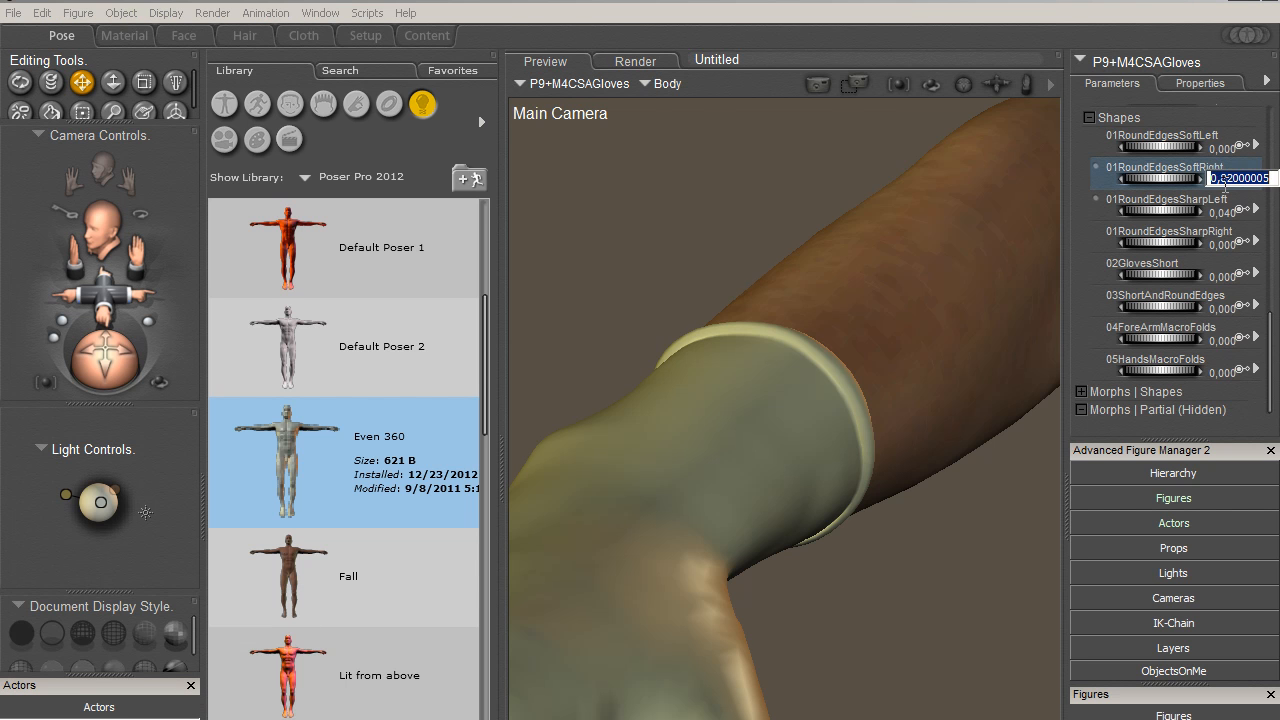
type("0")
key("Return")
left_click(1225, 210)
type("000")
key("Return")
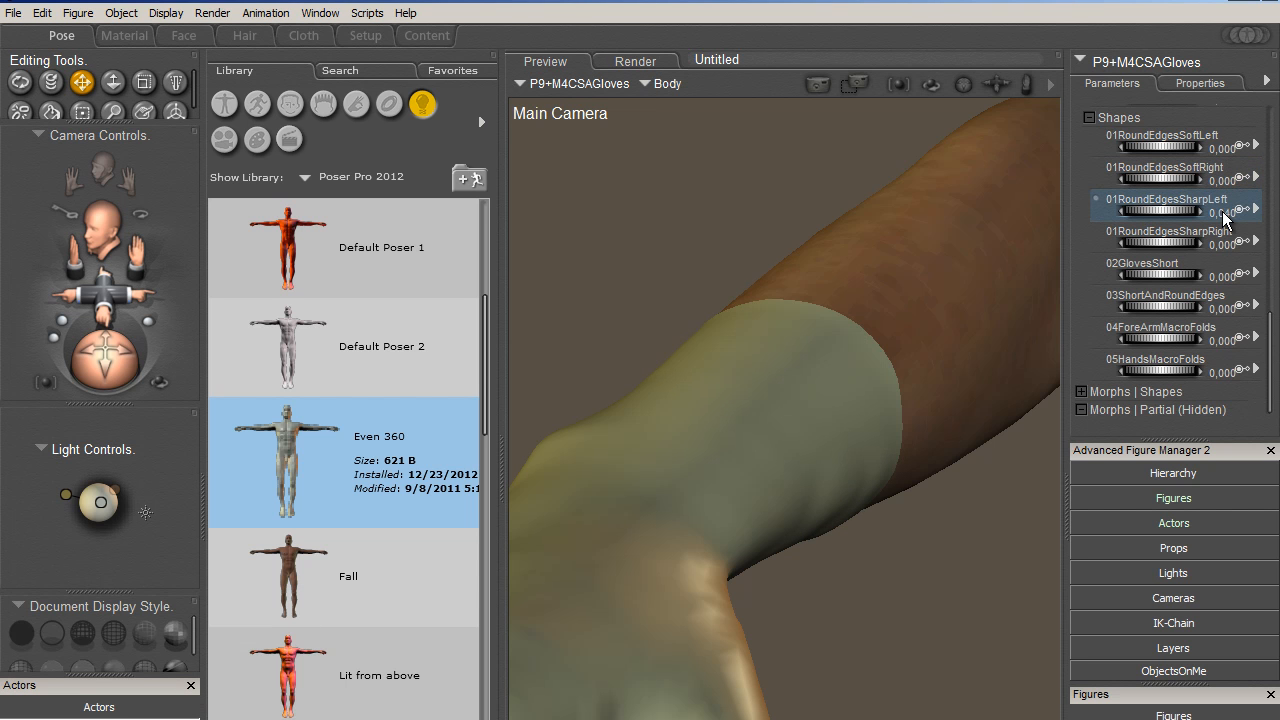
- Set the gloves' 01RoundEdgesSharpRight morph to 1 and area-render the right cuff
left_click(1222, 243)
type("1")
key("Return")
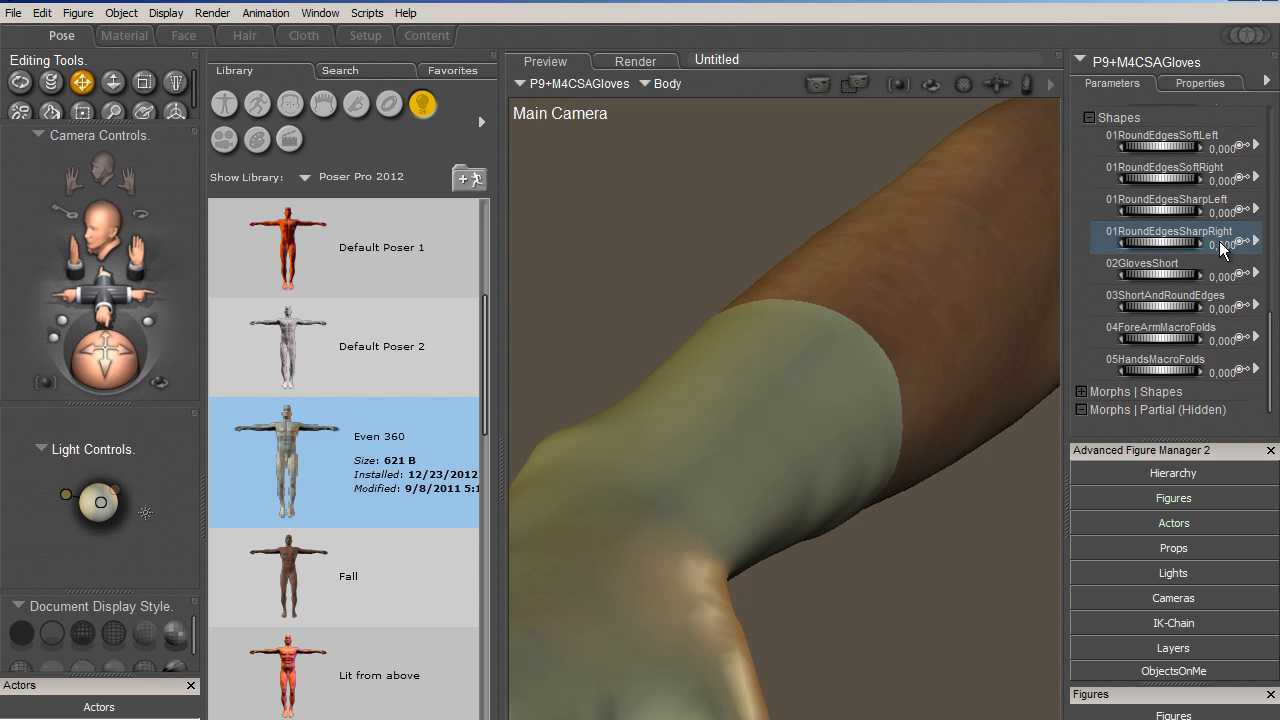
left_click_drag(576, 293, 931, 551)
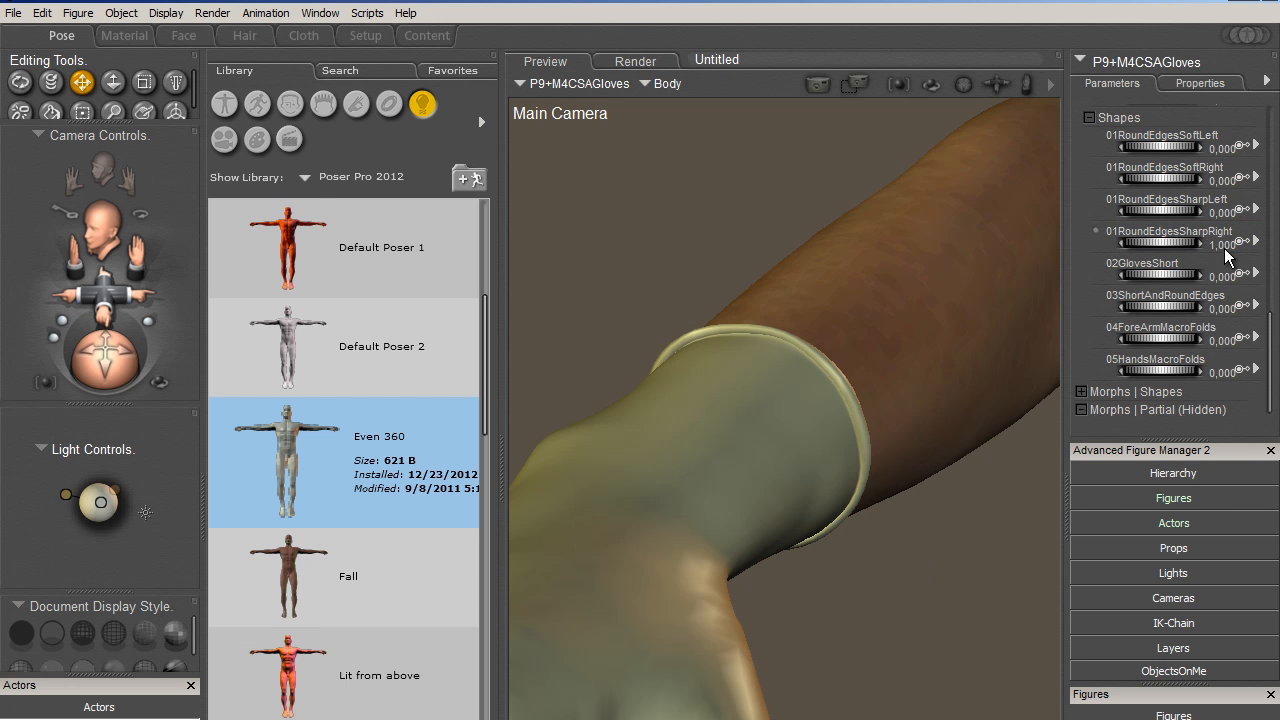
- Examine the Adjustments morph dials of the gloves' Body and Right Forearm
left_click(877, 403)
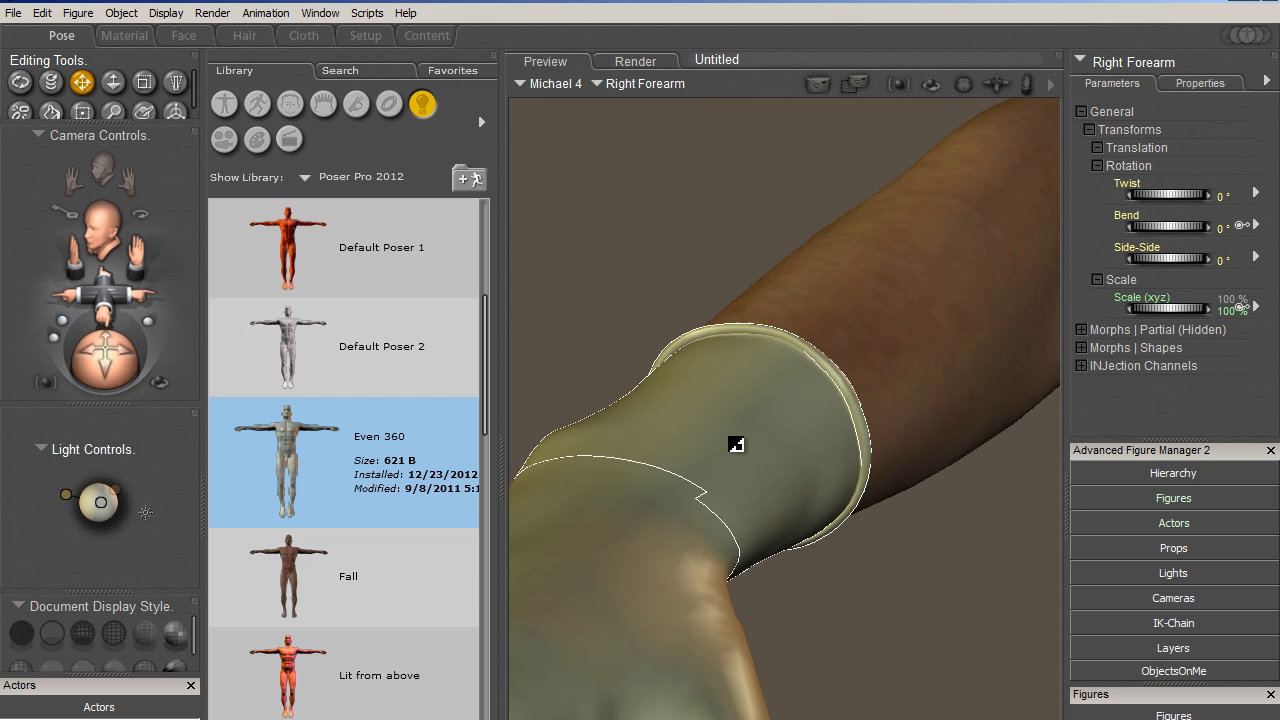
left_click(663, 511)
left_click(1140, 62)
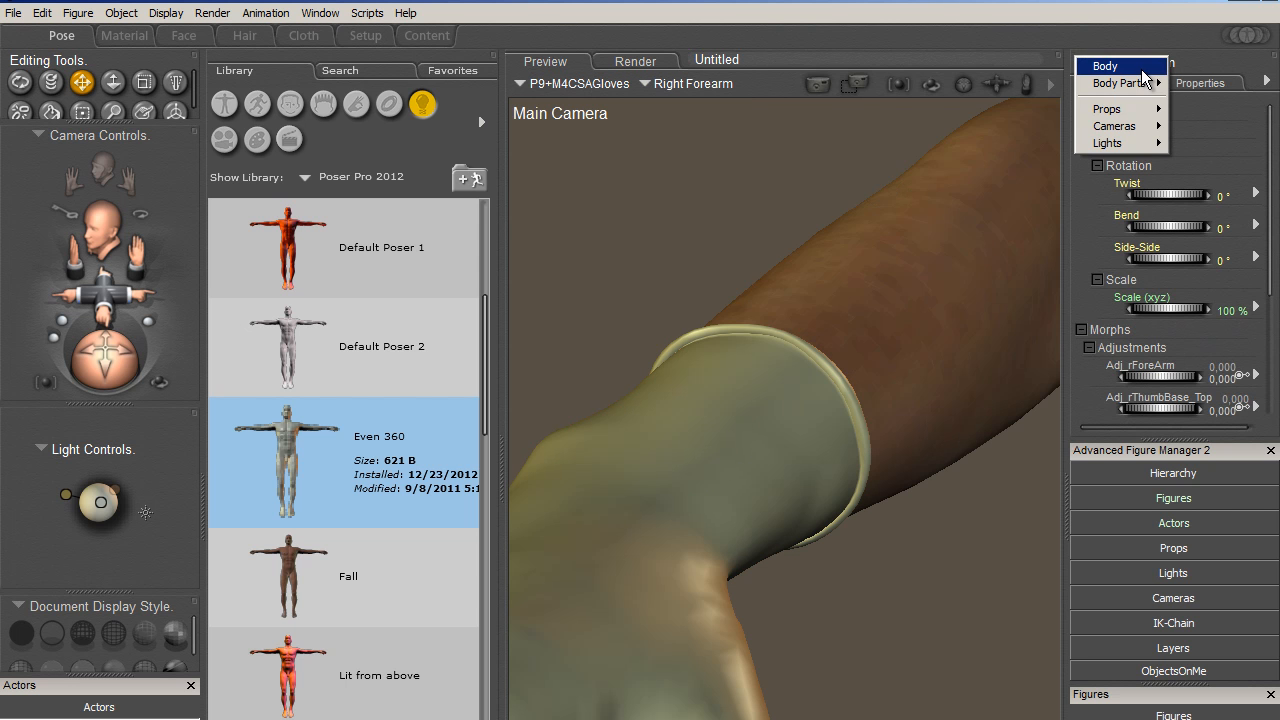
left_click(1142, 67)
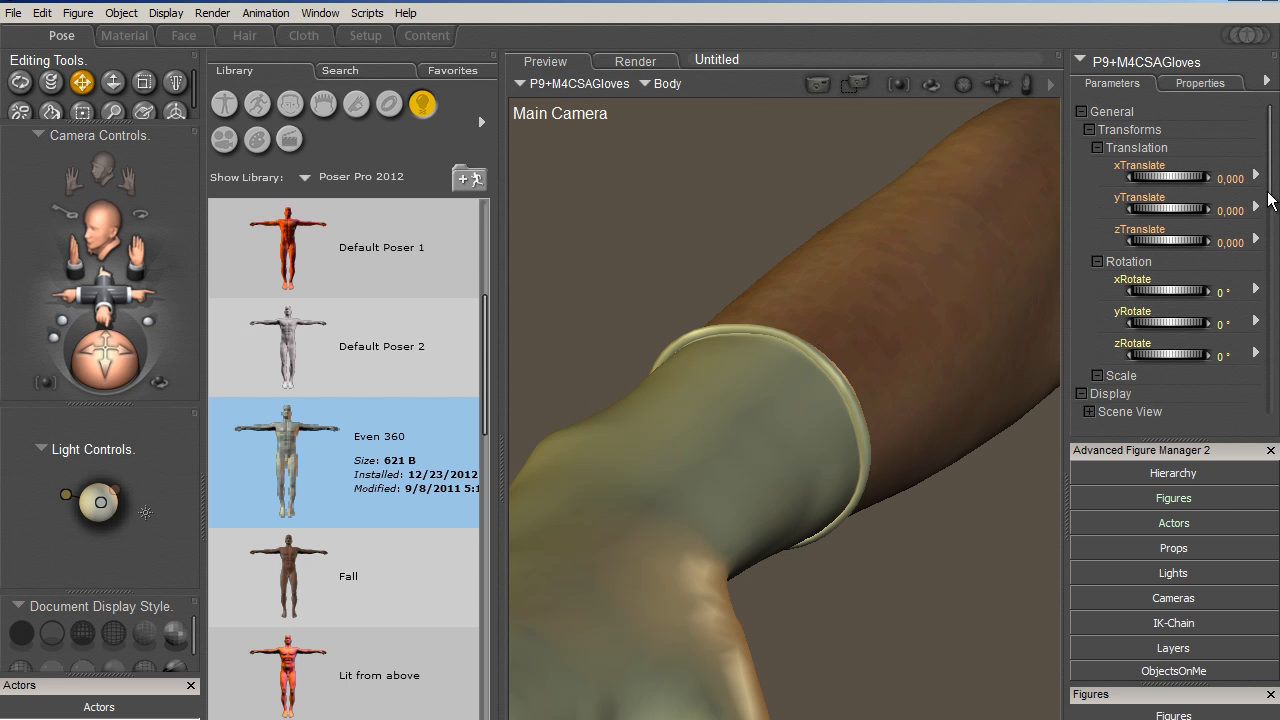
left_click_drag(1268, 200, 1271, 314)
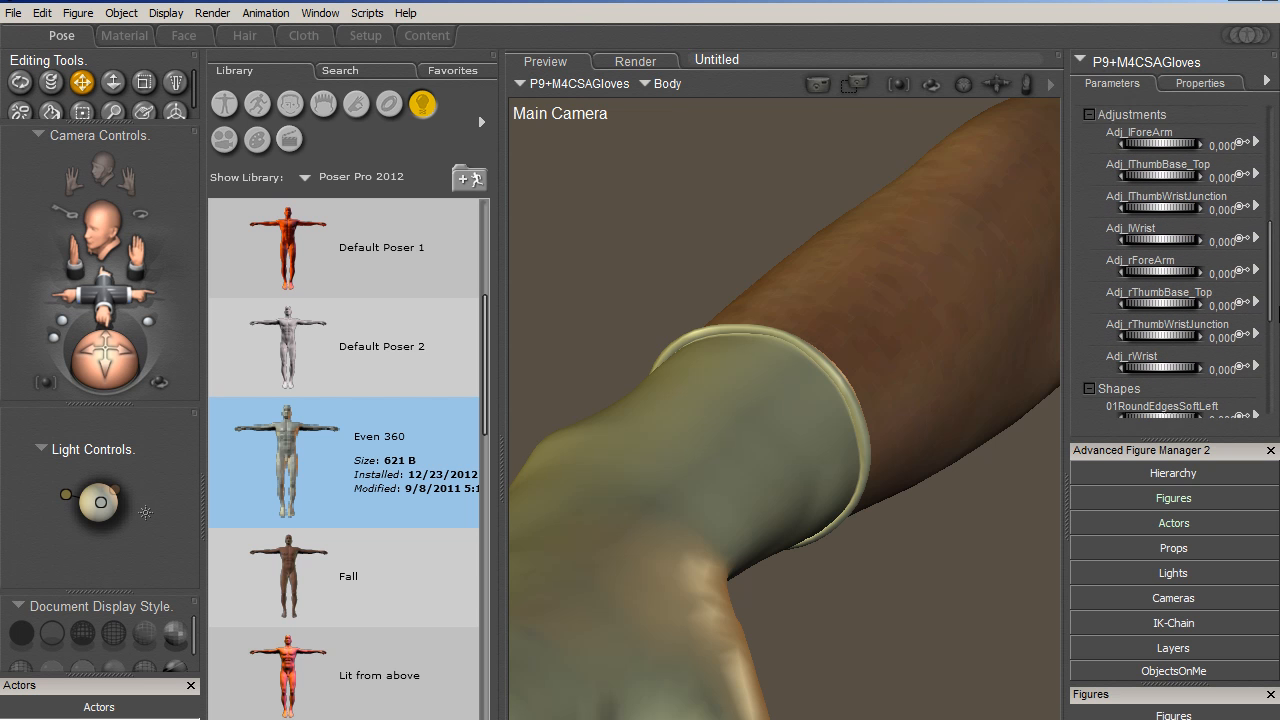
left_click(723, 497)
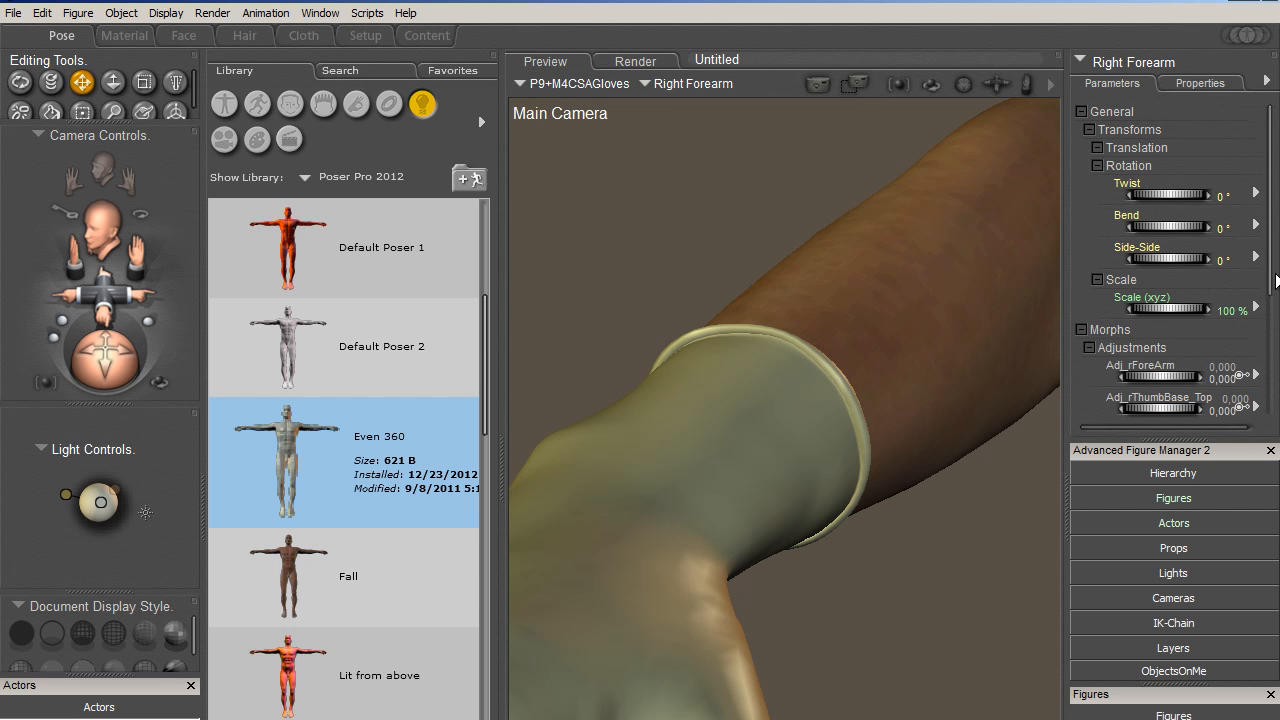
left_click_drag(1270, 240, 1274, 326)
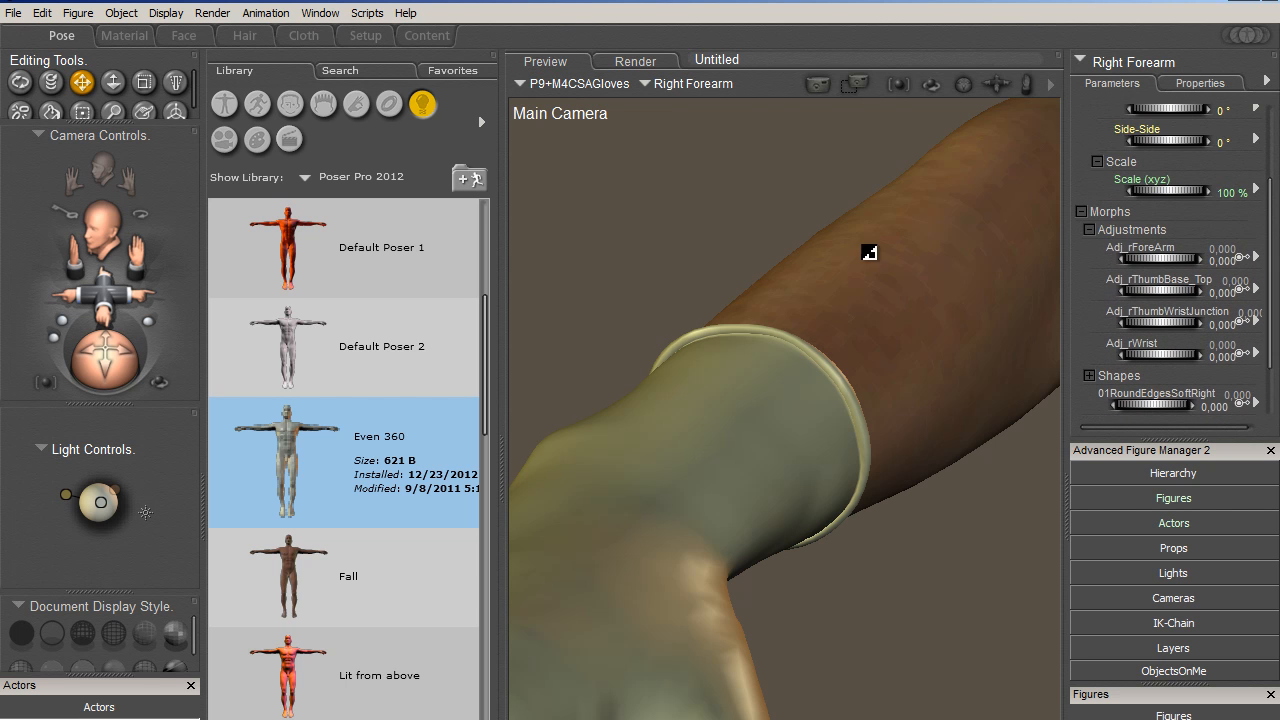
- Return to the Body of P9+M4CSAGloves and reset its 01RoundEdgesSharpRight morph to 0
left_click(1121, 60)
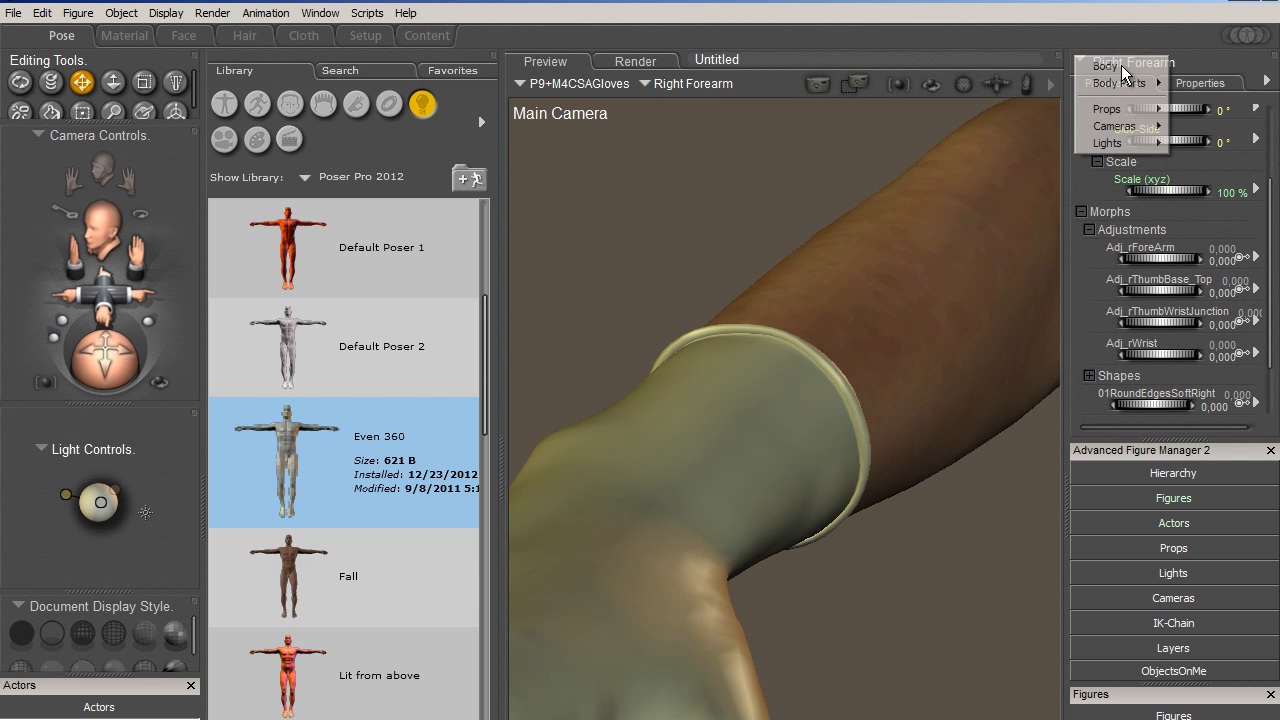
left_click(1121, 65)
left_click_drag(1270, 176, 1278, 286)
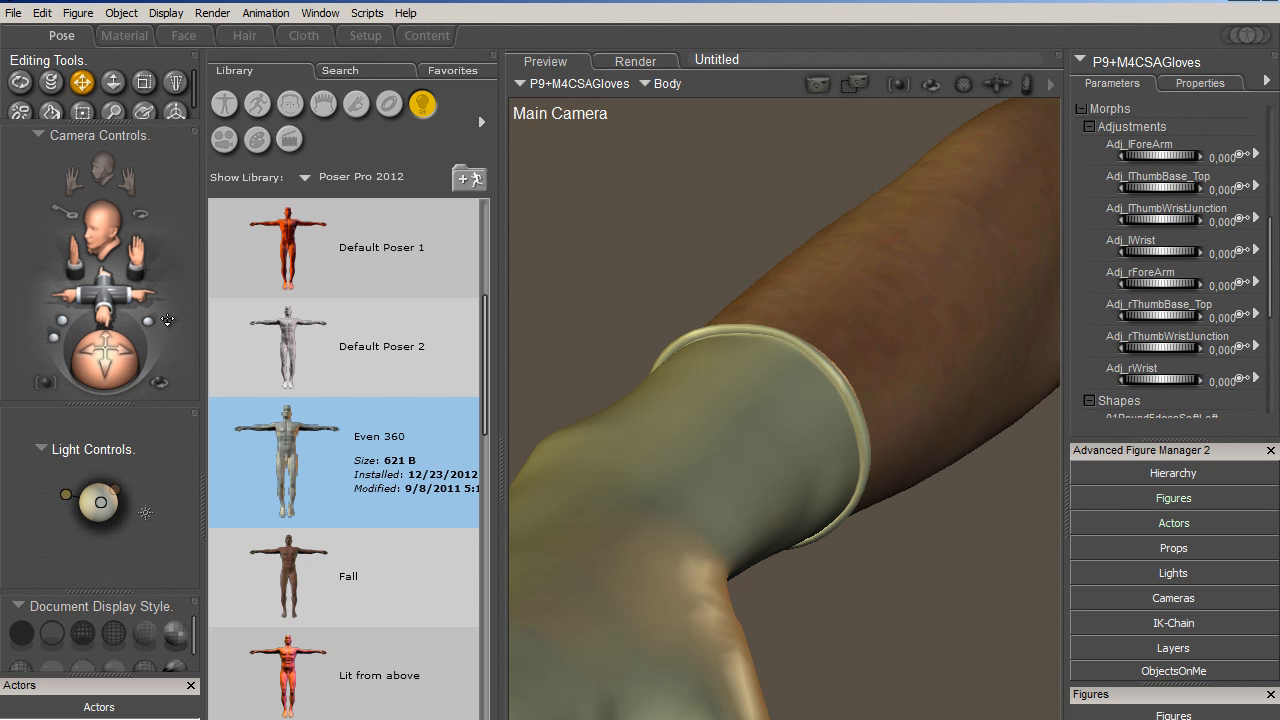
left_click_drag(1277, 288, 1275, 356)
left_click(1226, 279)
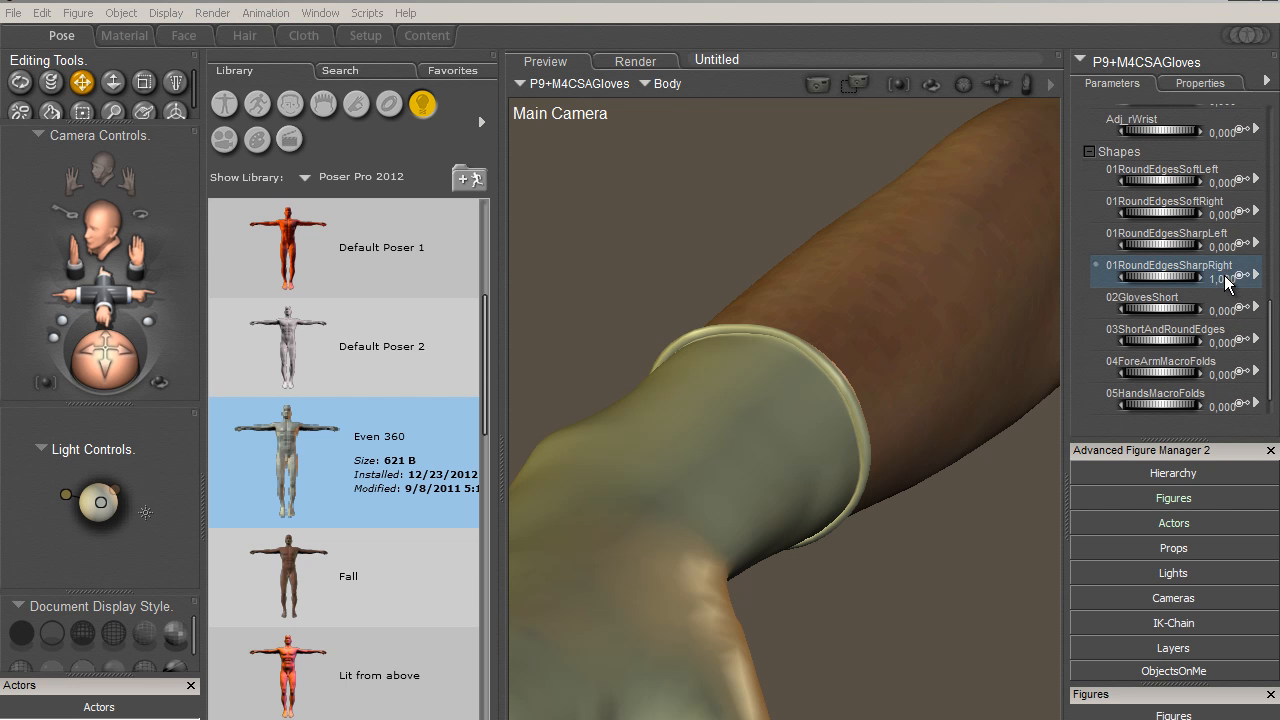
type("0")
key("Return")
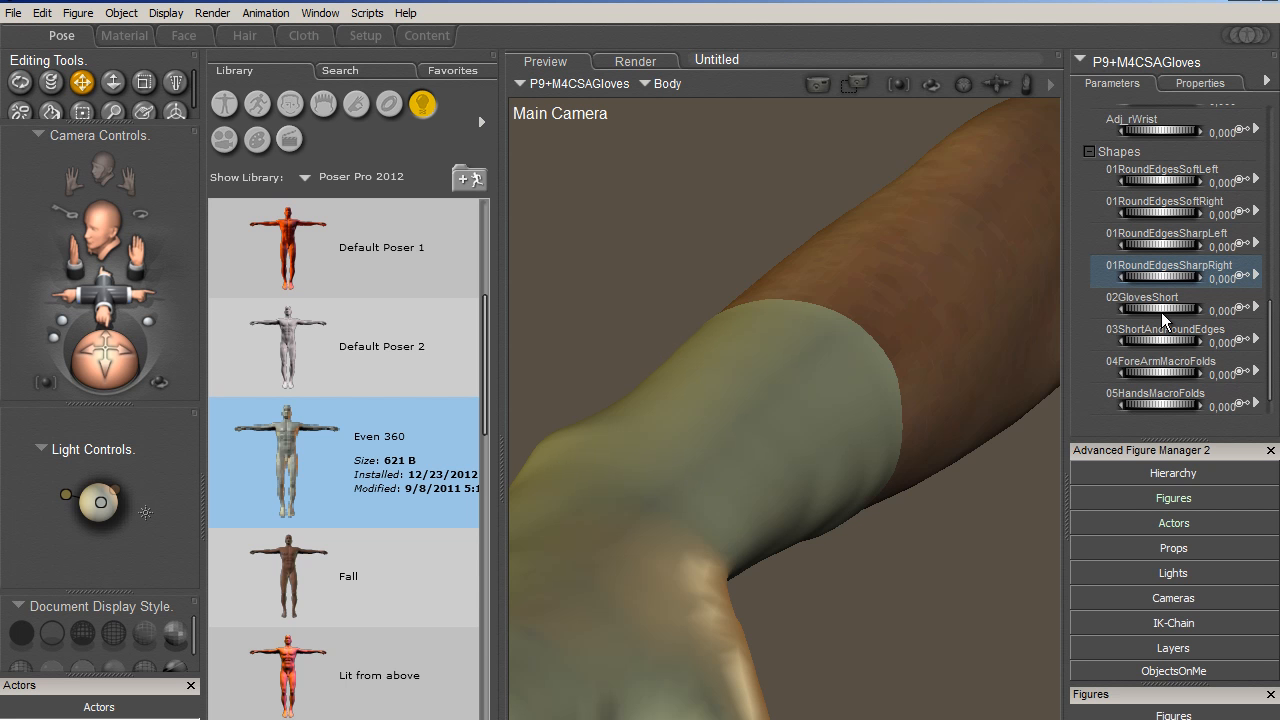
- Try the gloves' 02GlovesShort morph at 0.95 together with 01RoundEdgesSoftRight at 0.59, and reset both to 0
left_click_drag(1152, 312, 1250, 318)
left_click_drag(1144, 222, 1204, 239)
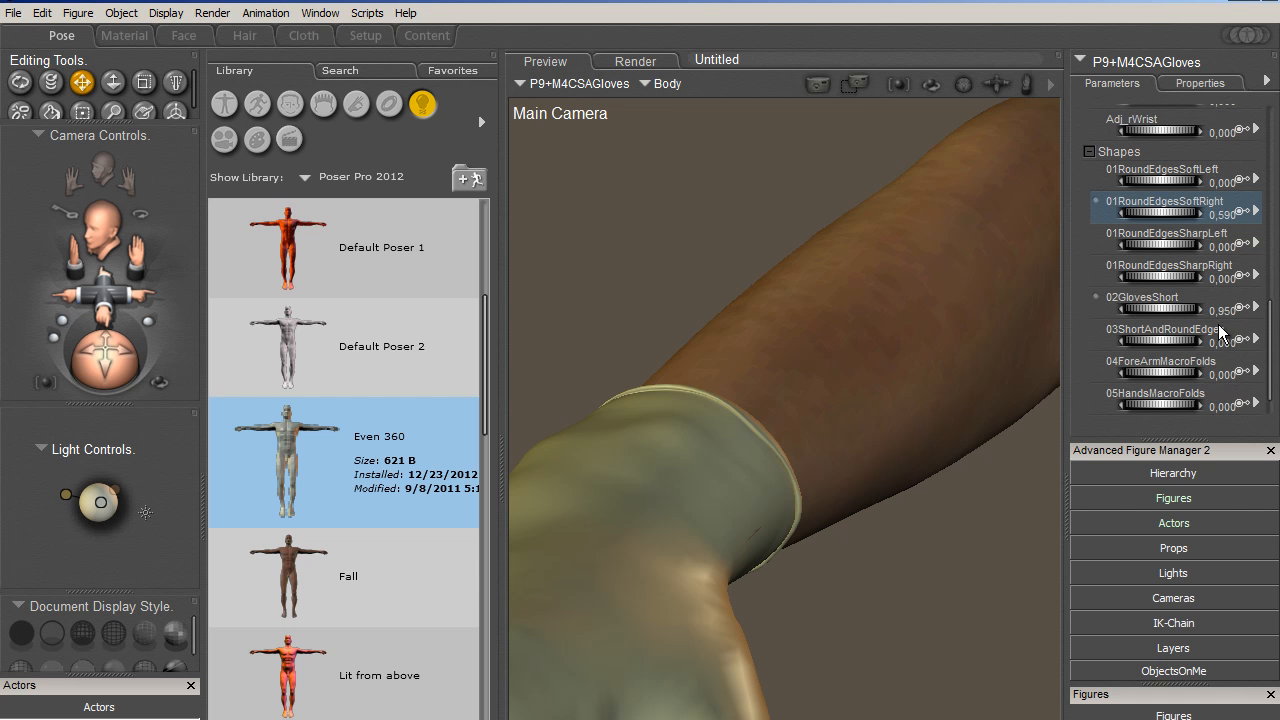
left_click(1227, 311)
type("0")
key("Return")
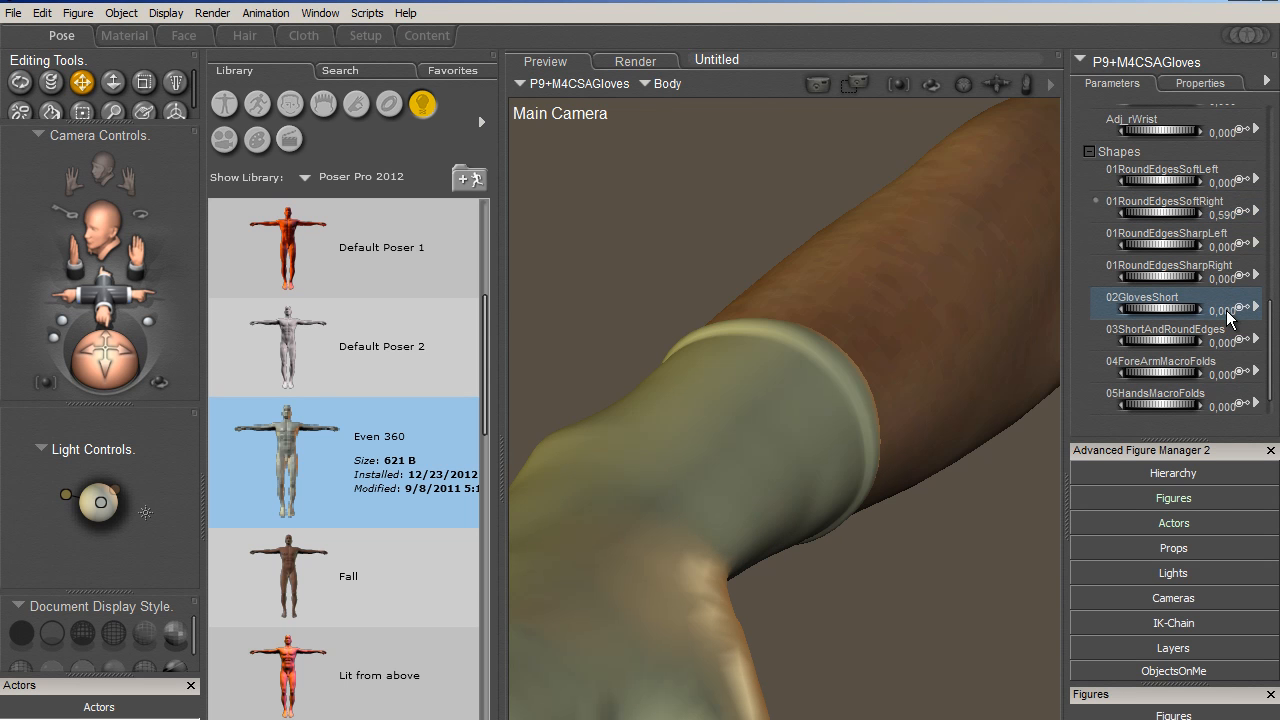
left_click(1221, 226)
type("0")
key("Return")
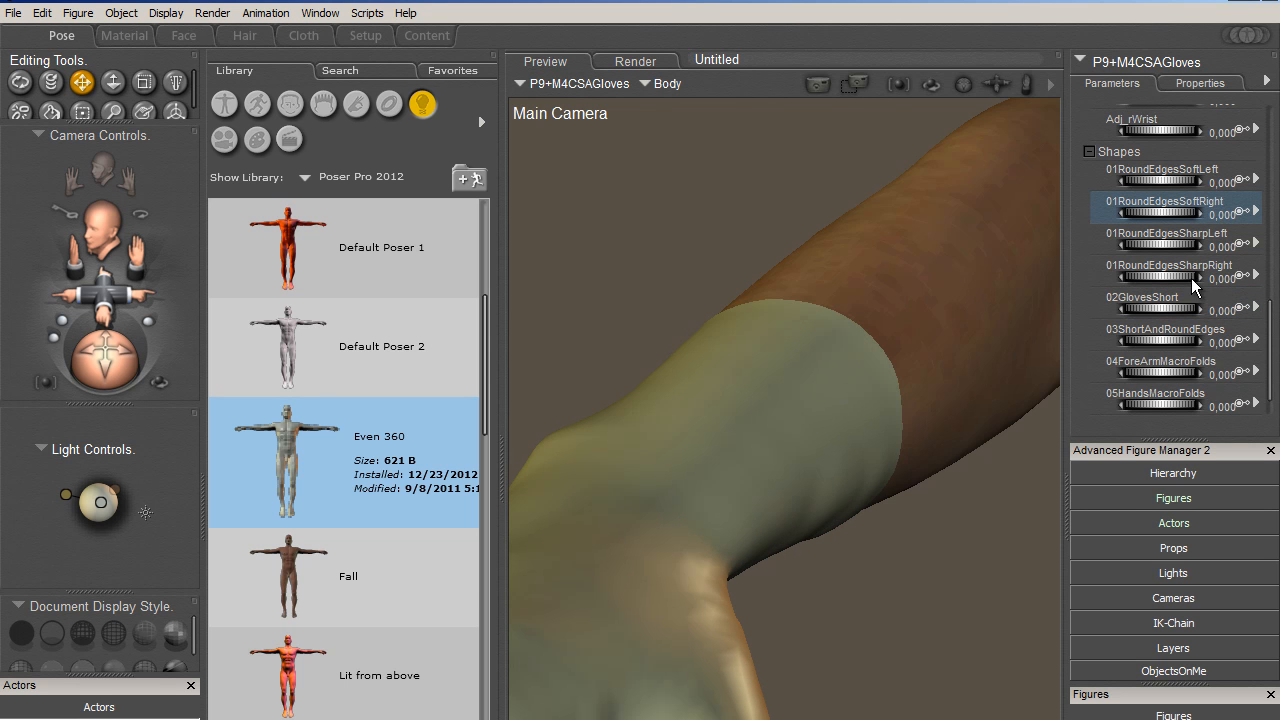
- Shorten the gloves with the 03ShortAndRoundEdges morph at 0.95 and view the whole right hand and forearm
left_click_drag(1137, 339, 1235, 350)
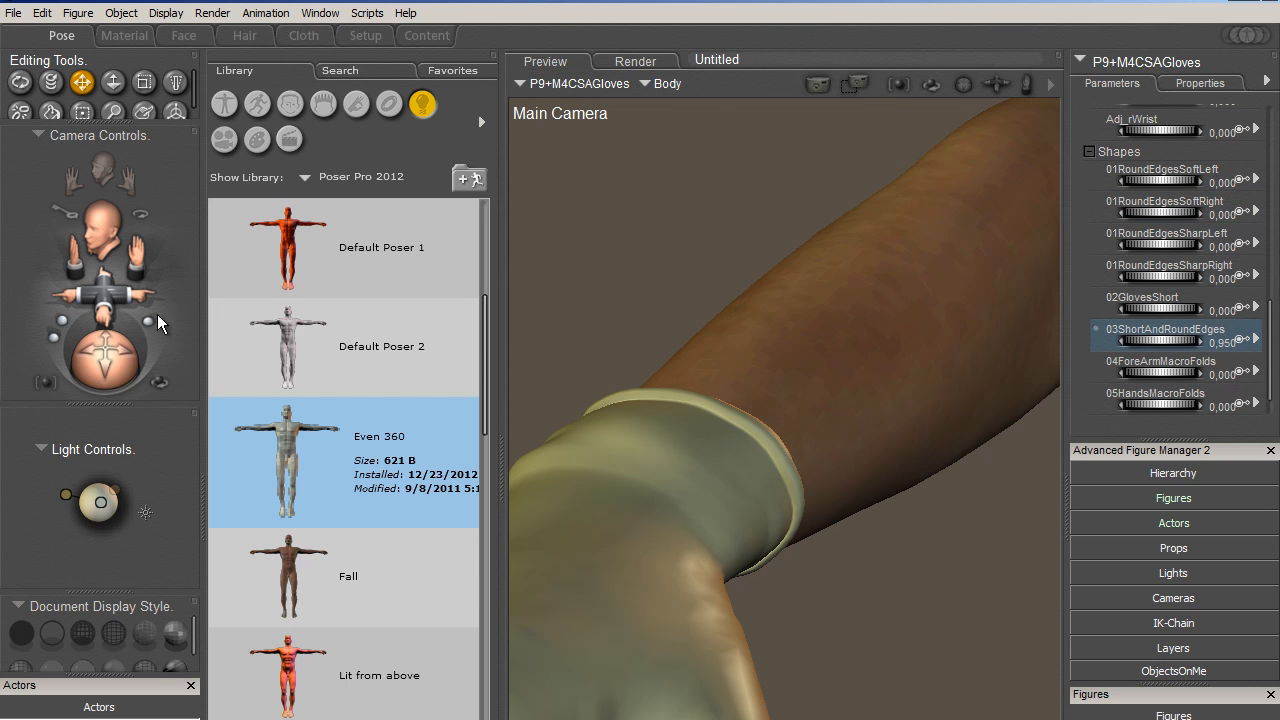
left_click_drag(116, 298, 117, 284)
left_click_drag(119, 345, 83, 343)
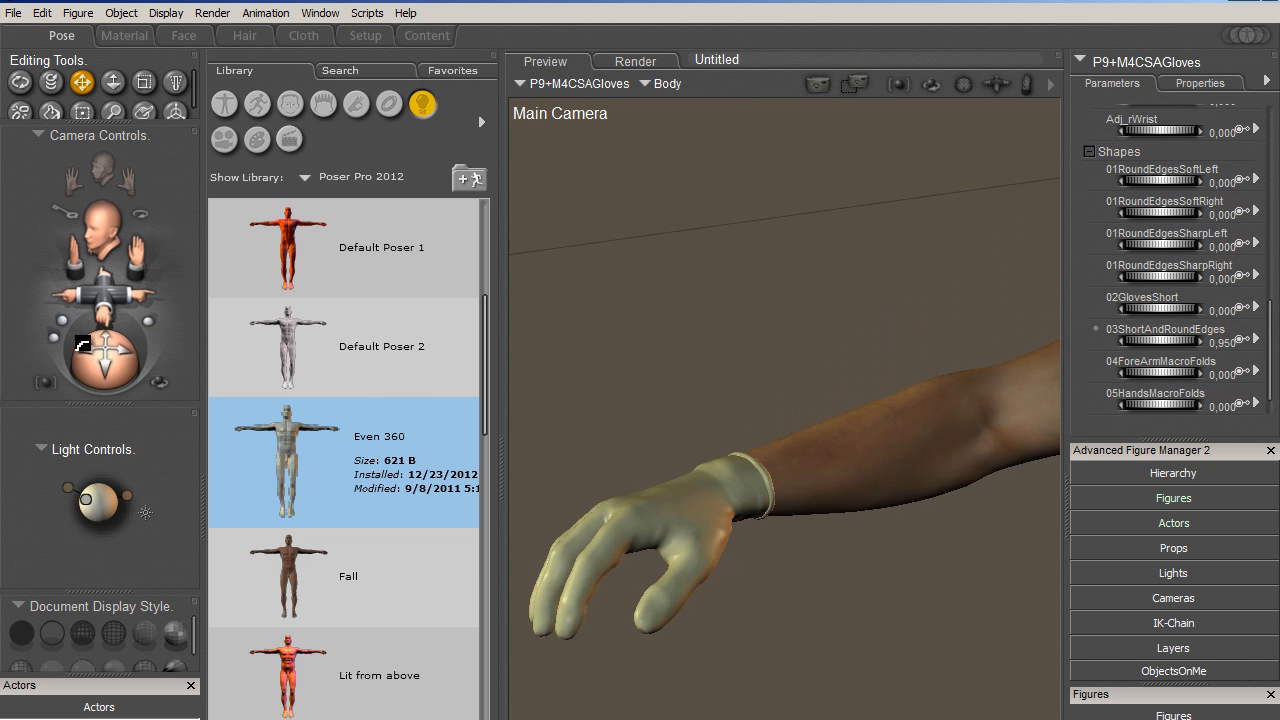
- Pose Michael 4's Right Hand at twist 20°, side-side 35° and bend 59°, and inspect the cuff from the other side
left_click_drag(617, 514, 715, 596)
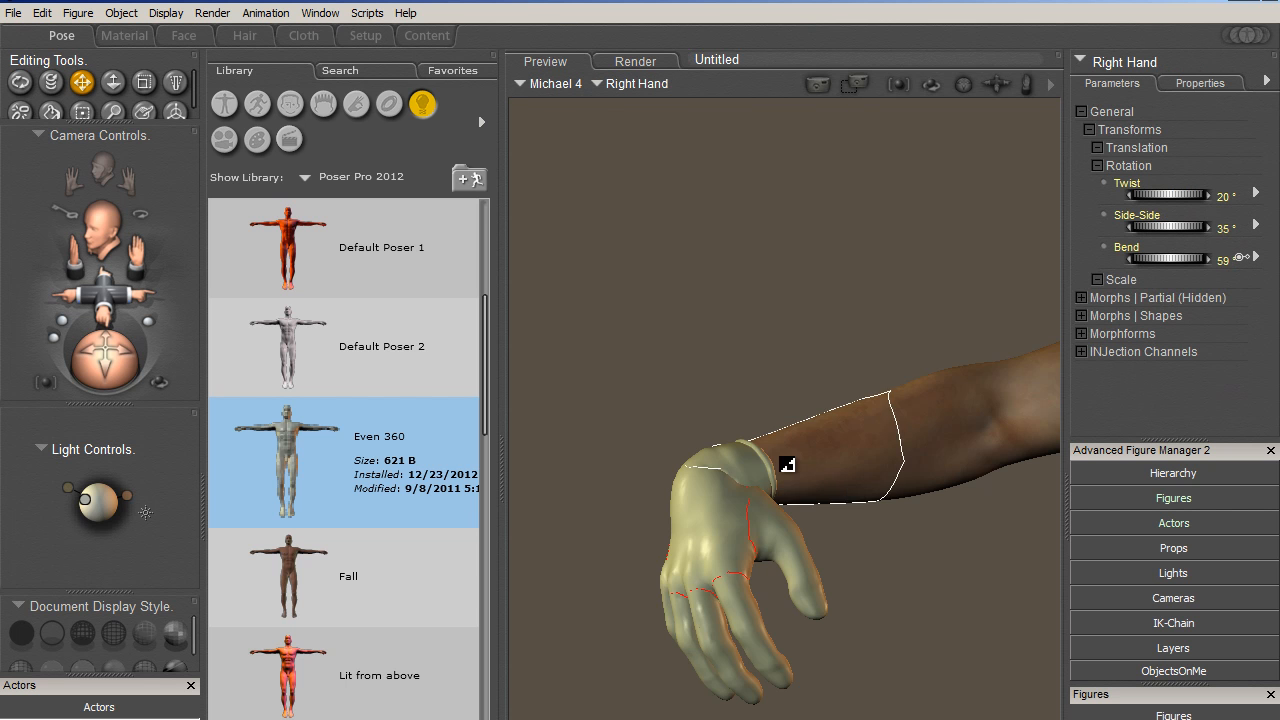
left_click_drag(110, 358, 263, 370)
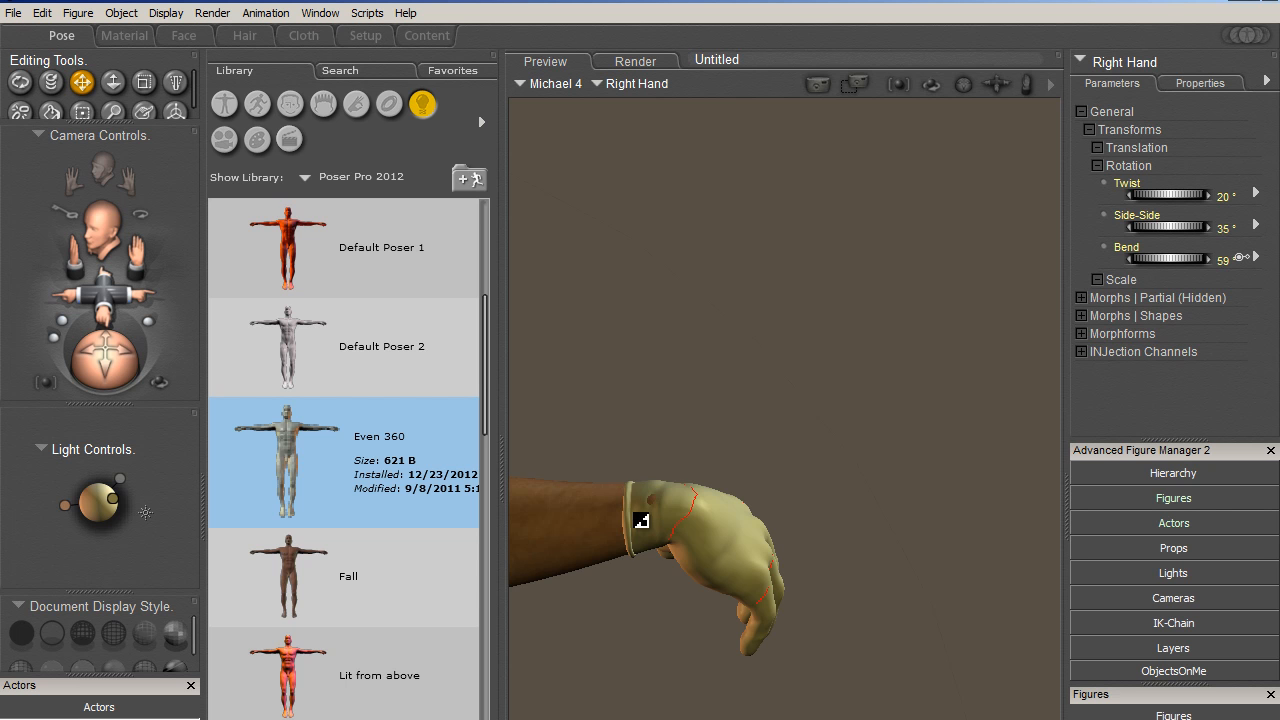
left_click_drag(98, 311, 290, 335)
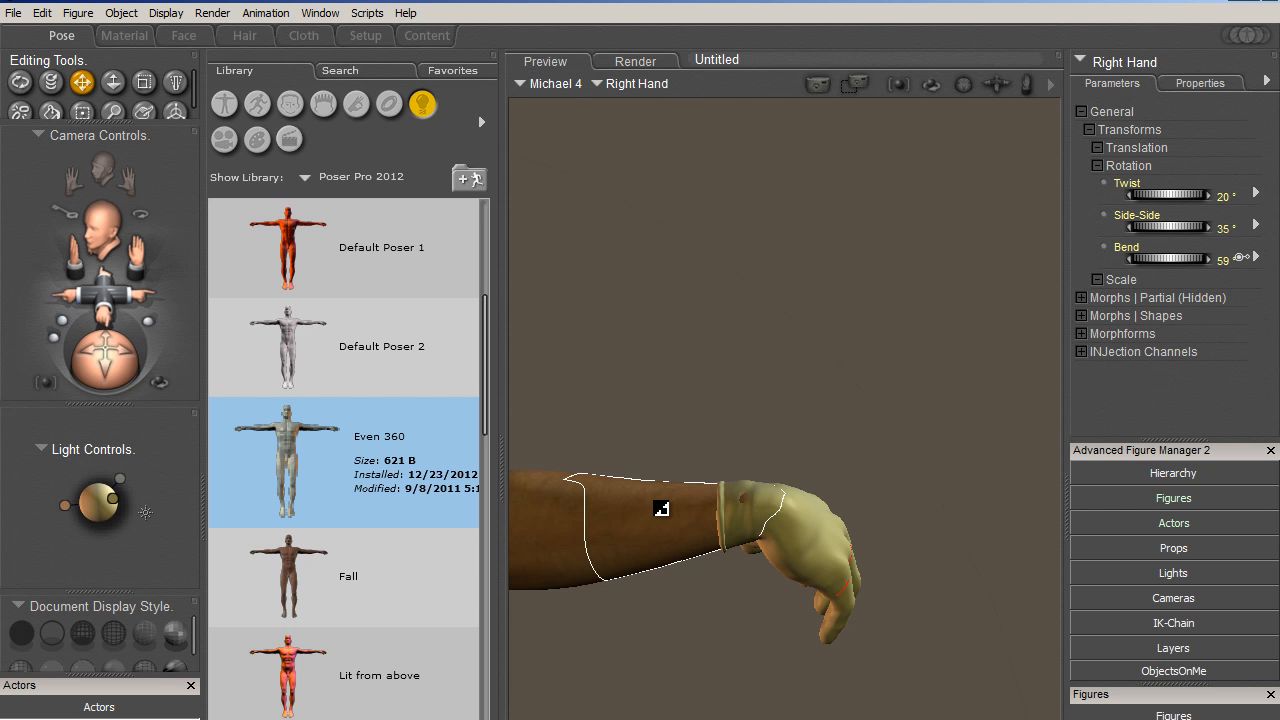
- Select the Body of P9+M4CSAGloves and set its Adj_rForeArm adjustment morph to 0.53
left_click(727, 537)
left_click(1119, 65)
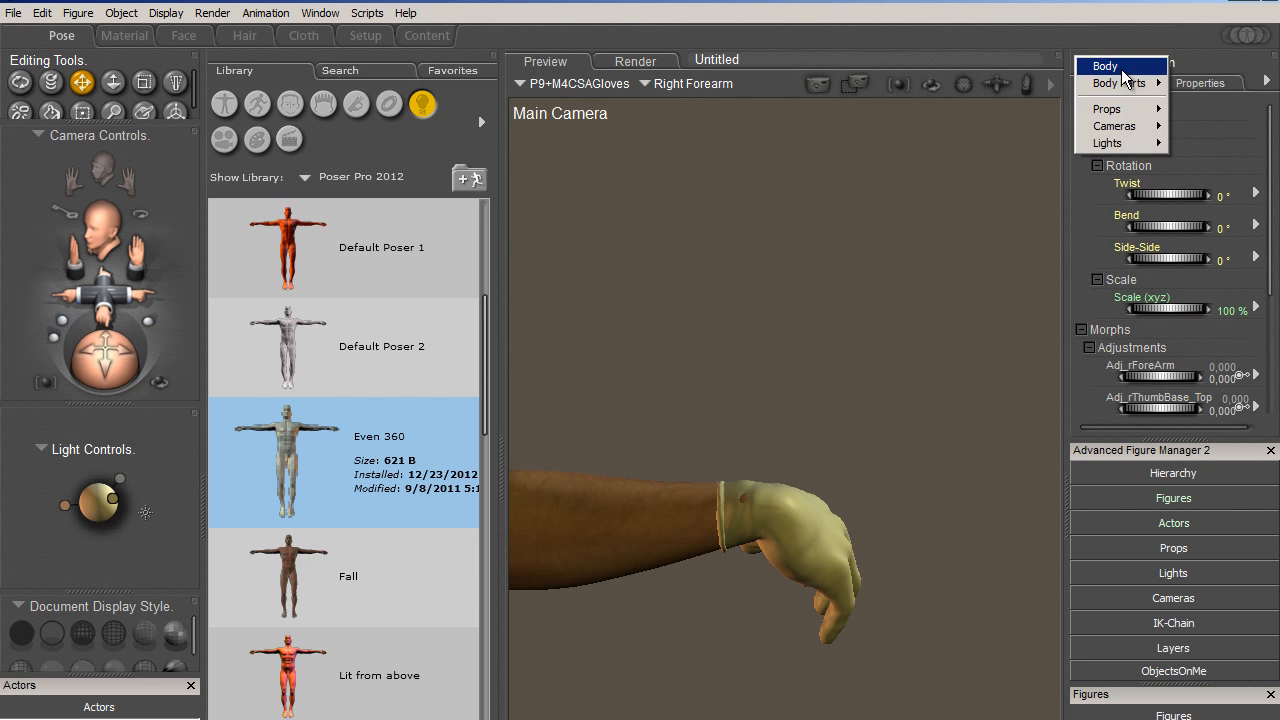
left_click(1119, 64)
left_click_drag(1273, 158, 1276, 272)
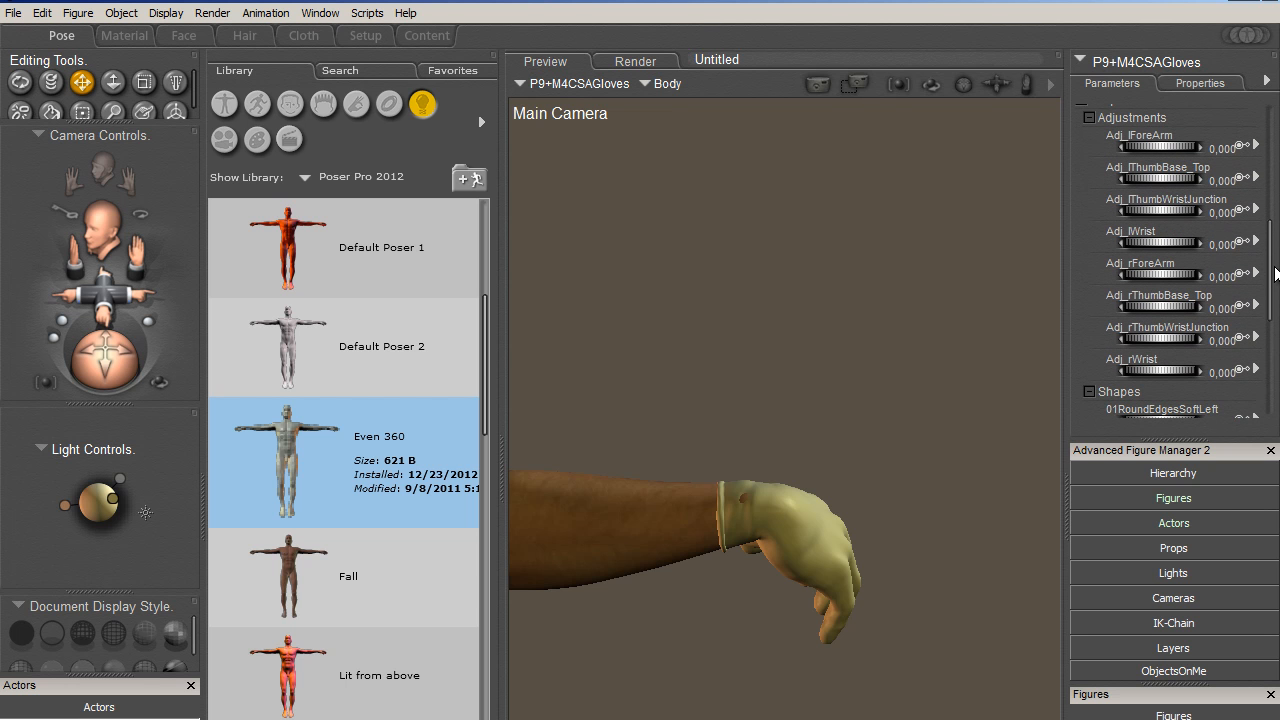
left_click_drag(115, 351, 72, 360)
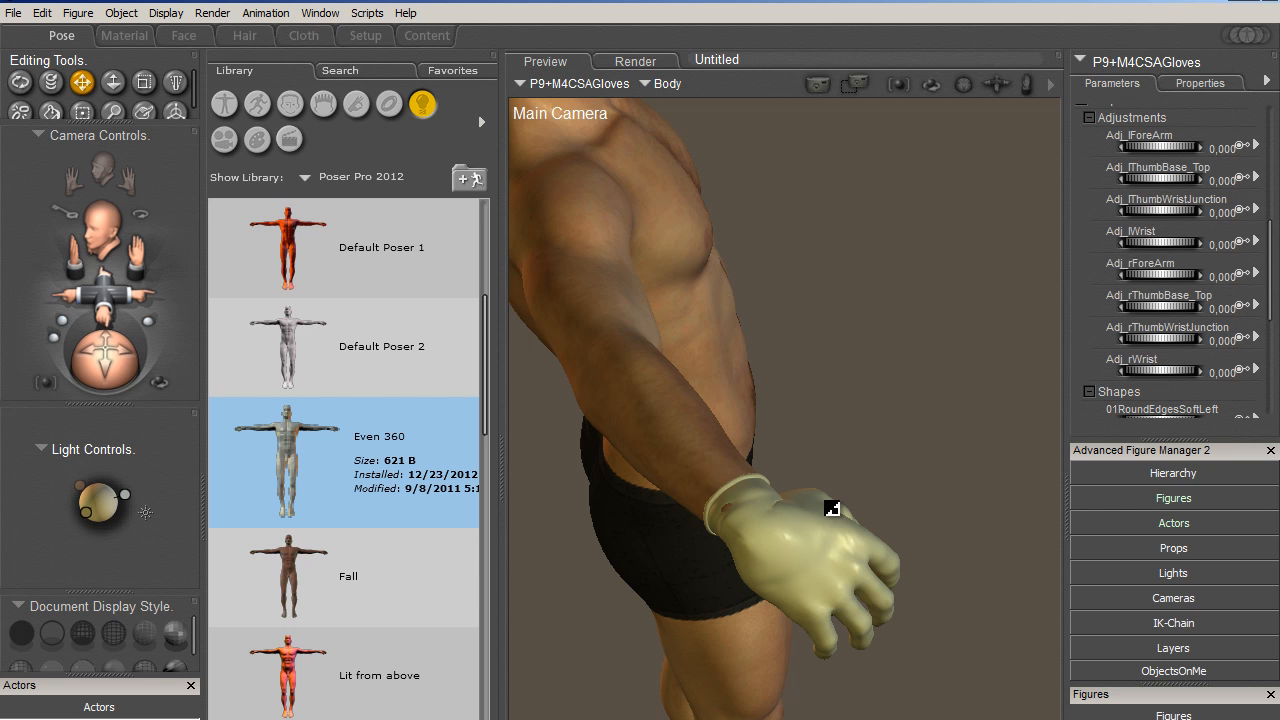
left_click_drag(1137, 273, 1168, 290)
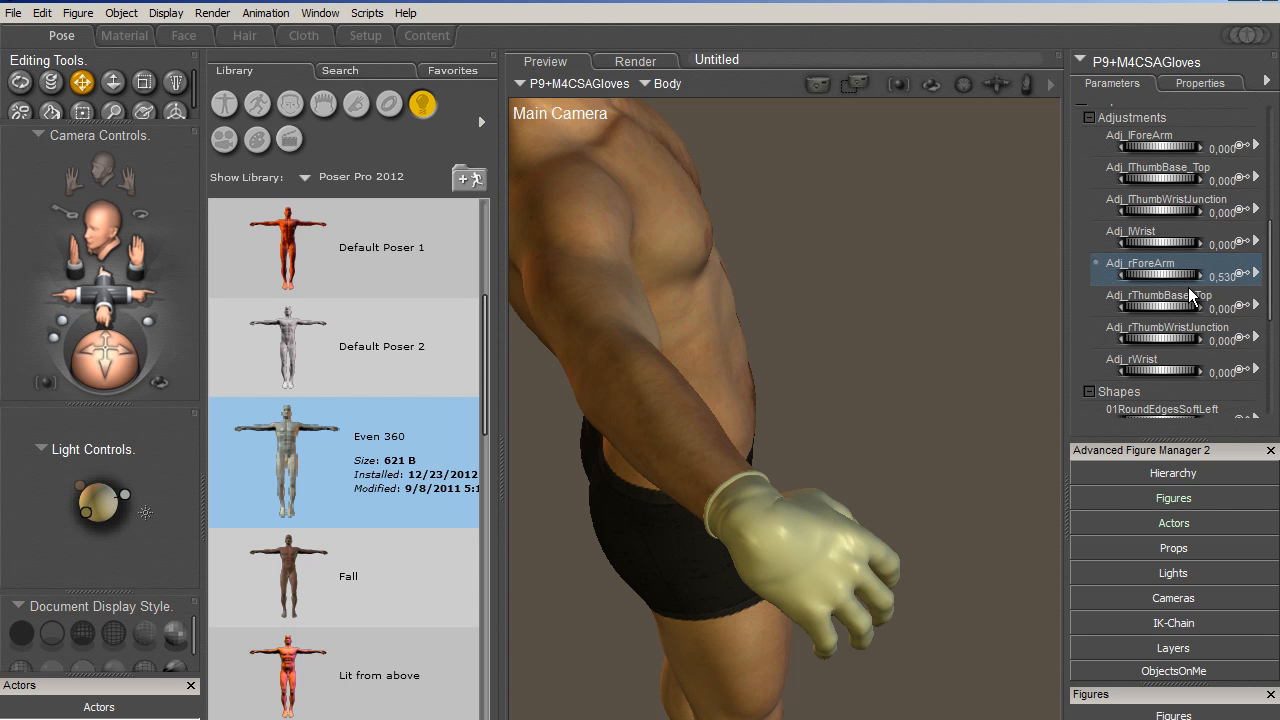
- View Michael 4's gloved right hand from the side and select the Body of P9+M4CSAGloves
left_click_drag(76, 355, 15, 334)
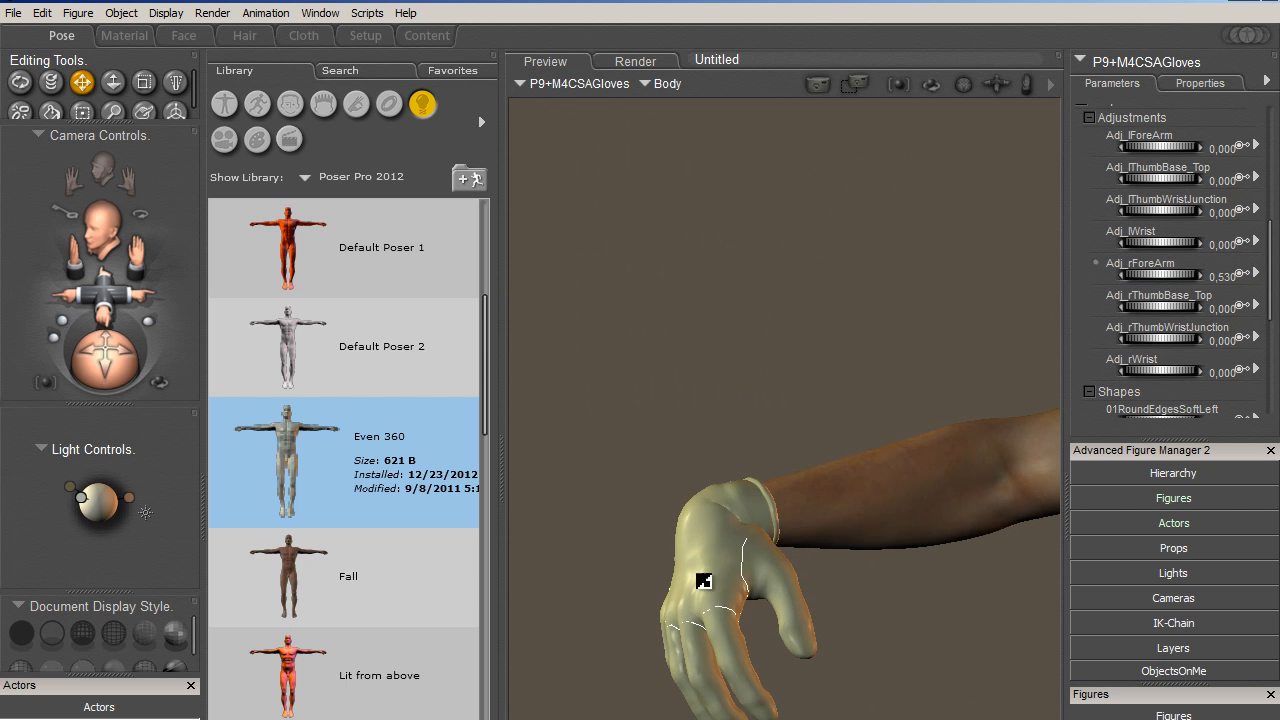
left_click_drag(724, 584, 359, 479, "alt")
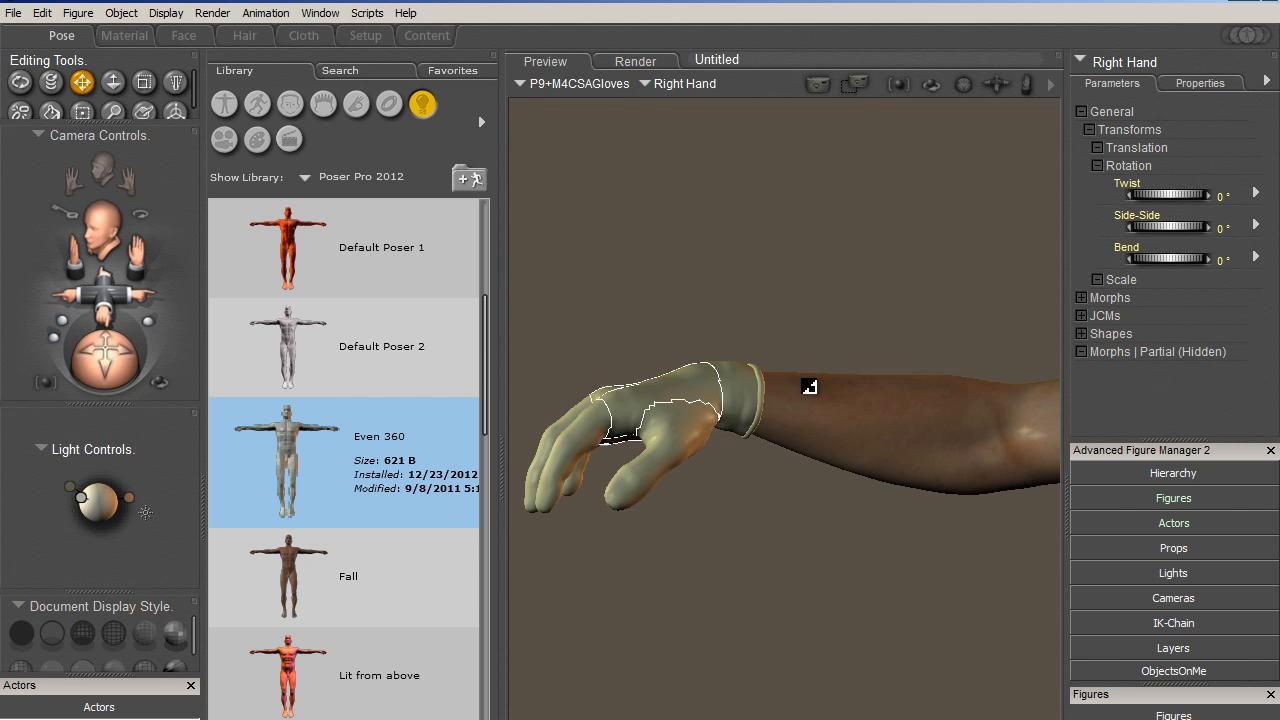
left_click(724, 385)
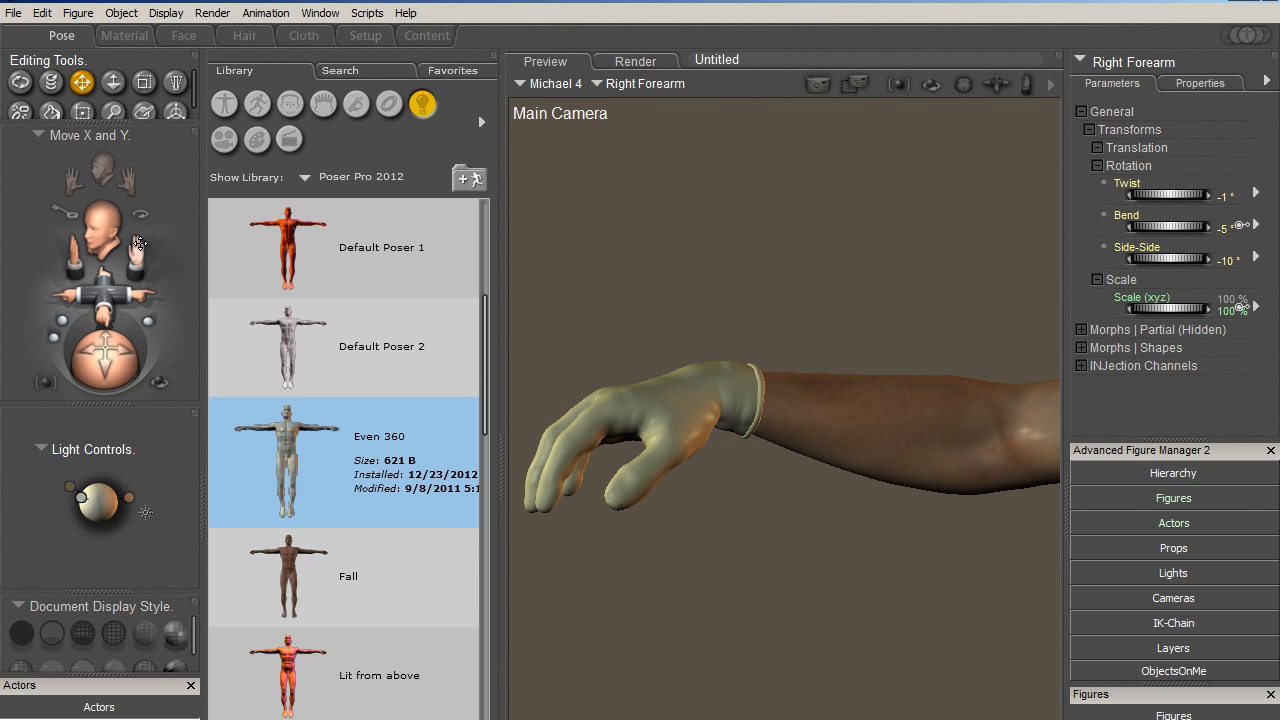
left_click_drag(136, 252, 138, 296)
left_click(729, 486)
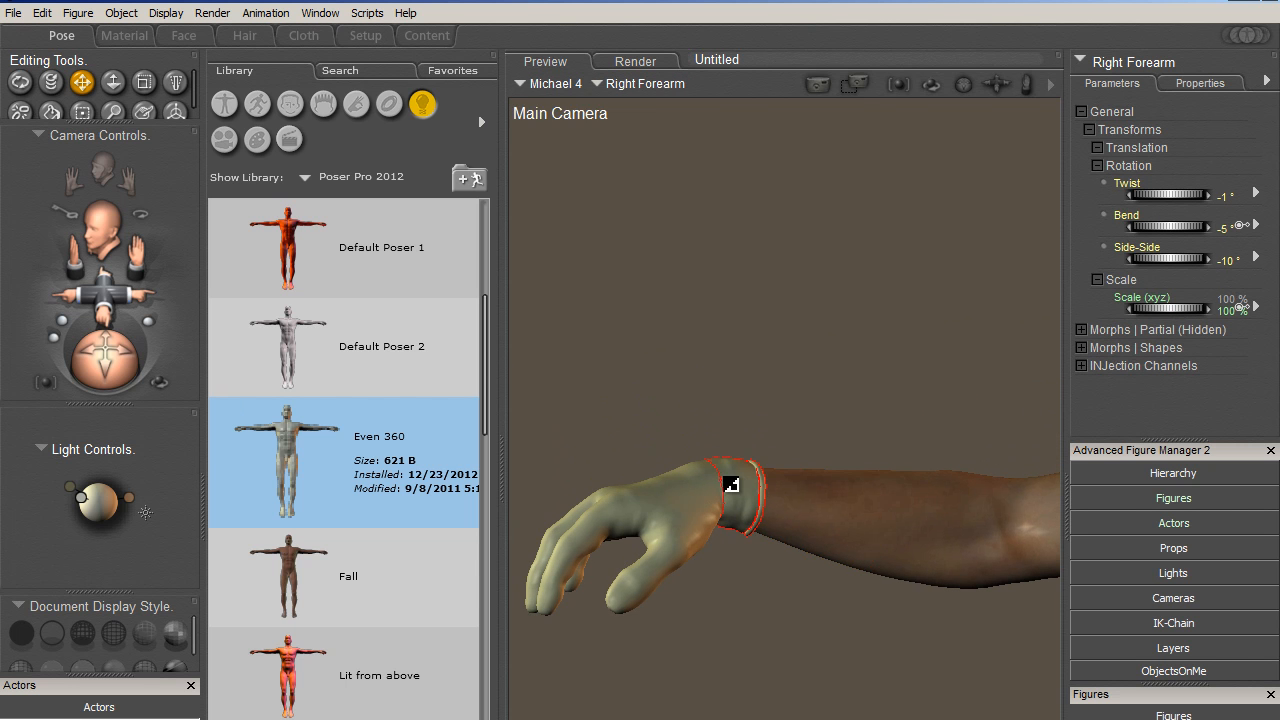
left_click(1118, 64)
left_click(1107, 66)
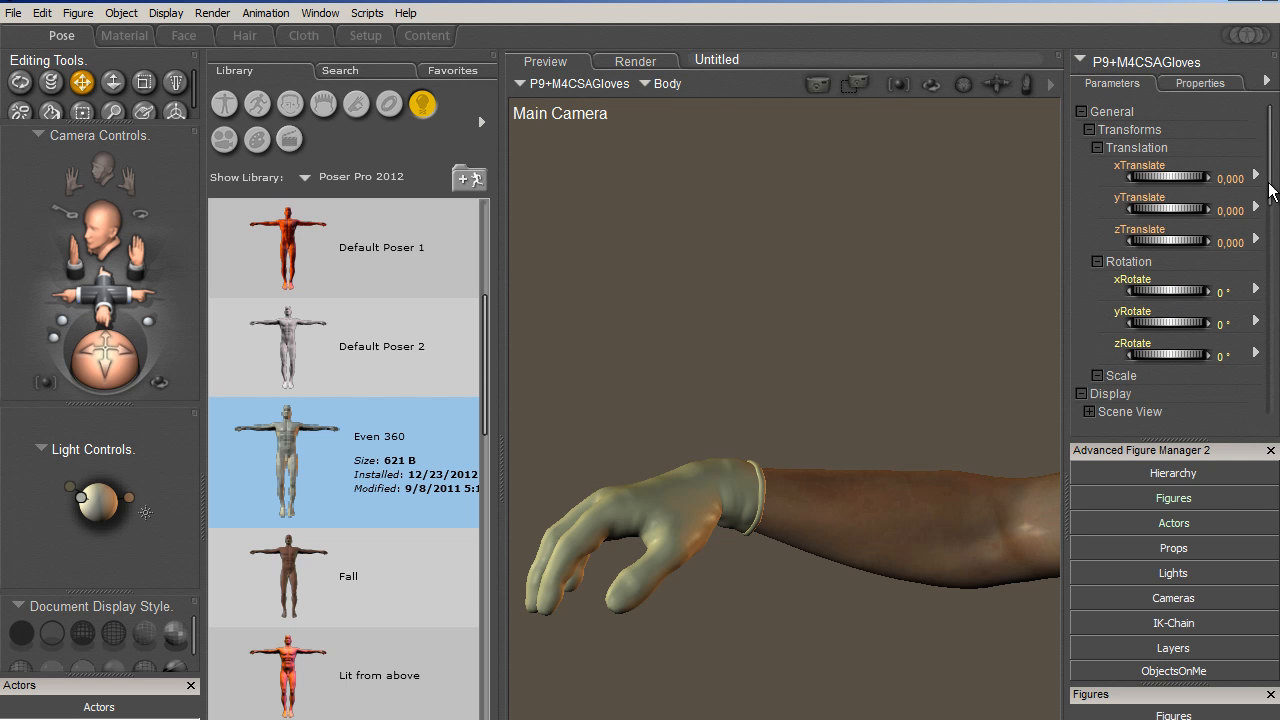
- Try the gloves' Adj_rForeArm adjustment morph at 0.02 and check the cuff over the back of the hand
left_click_drag(1272, 190, 1276, 297)
left_click_drag(1162, 279, 1120, 297)
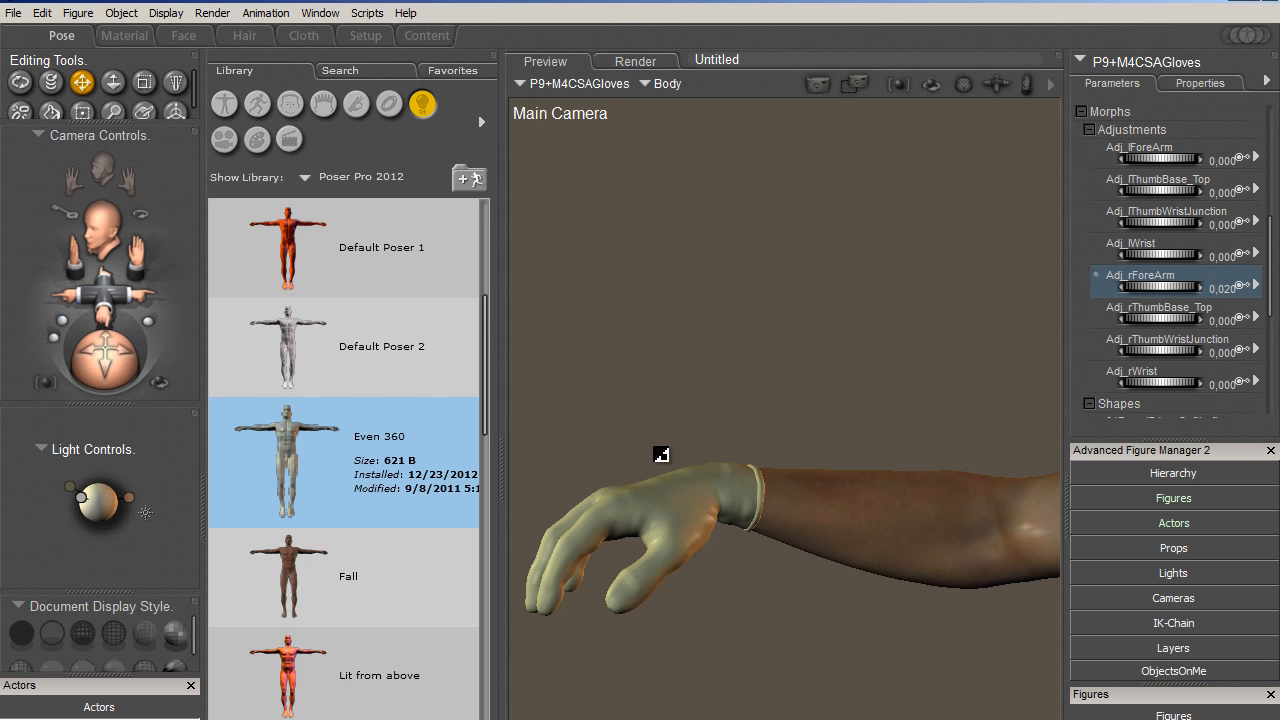
left_click_drag(1139, 294, 1168, 294)
left_click_drag(82, 341, 82, 414)
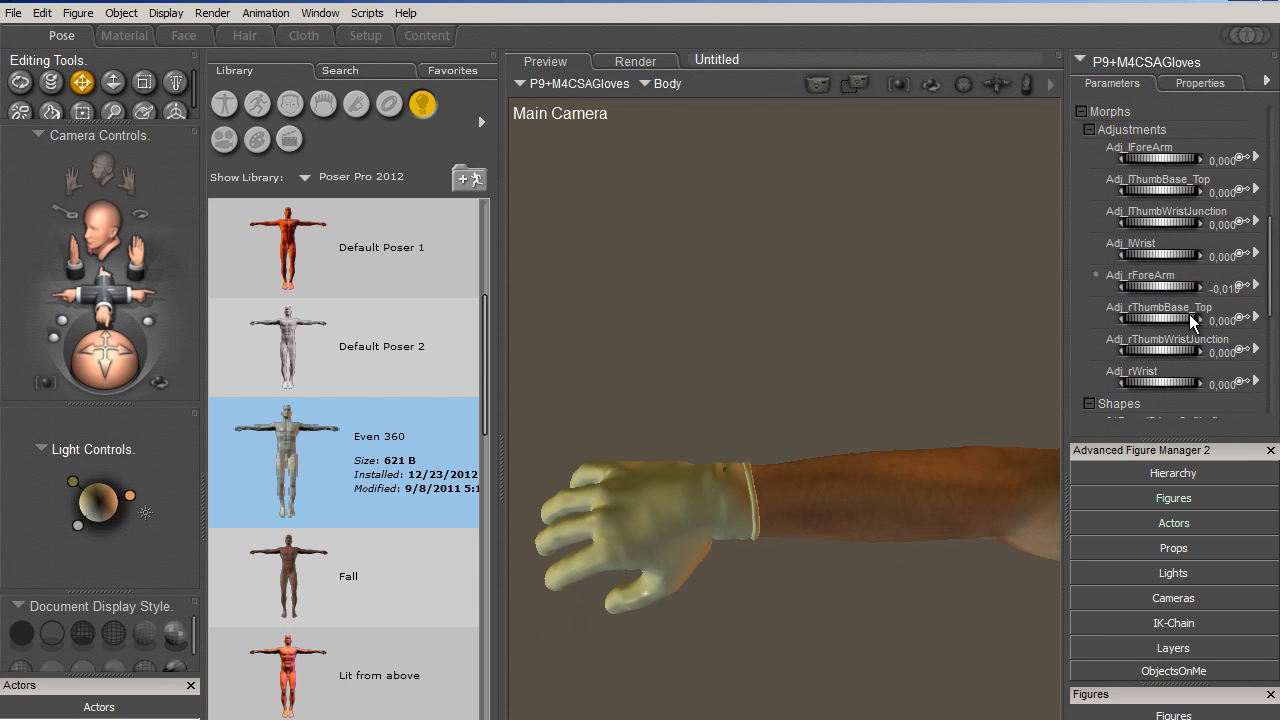
left_click_drag(1182, 290, 1187, 289)
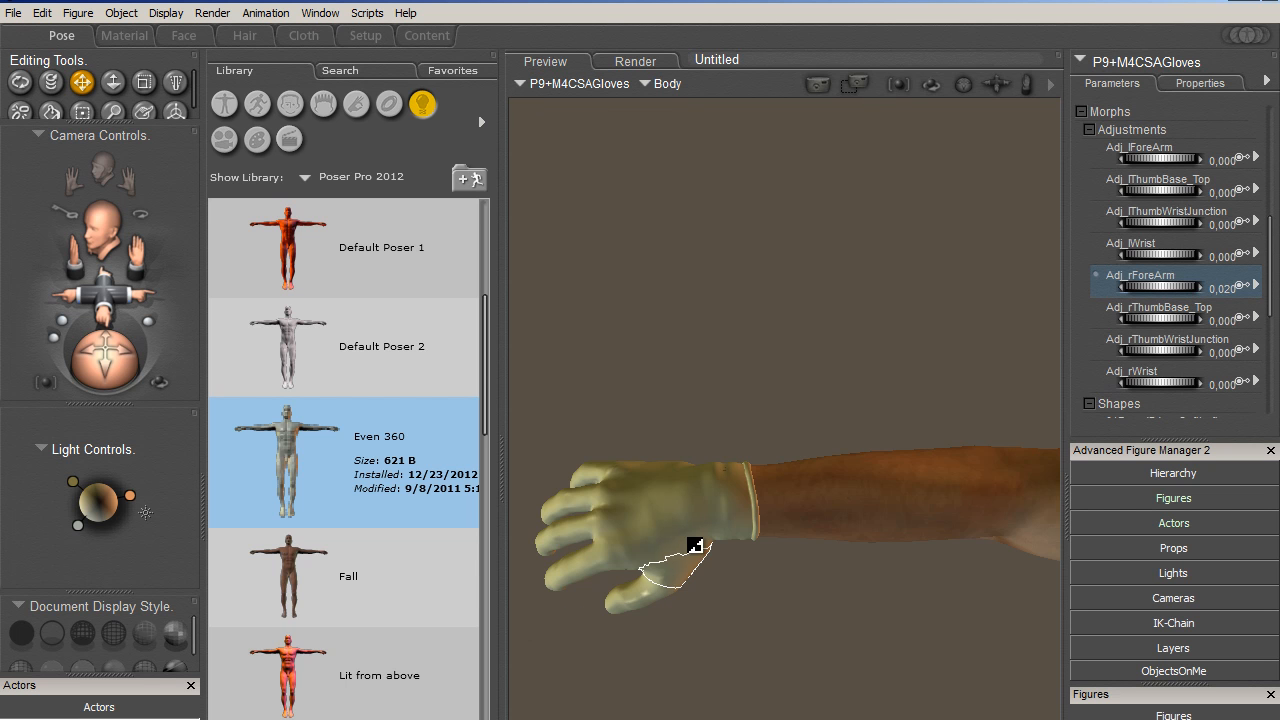
- Try Adj_rThumbBase_Top at 0.47 and Adj_rThumbWristJunction at 0.51 on the gloves, and reset Adj_rThumbBase_Top to 0
left_click_drag(1142, 321, 1226, 340)
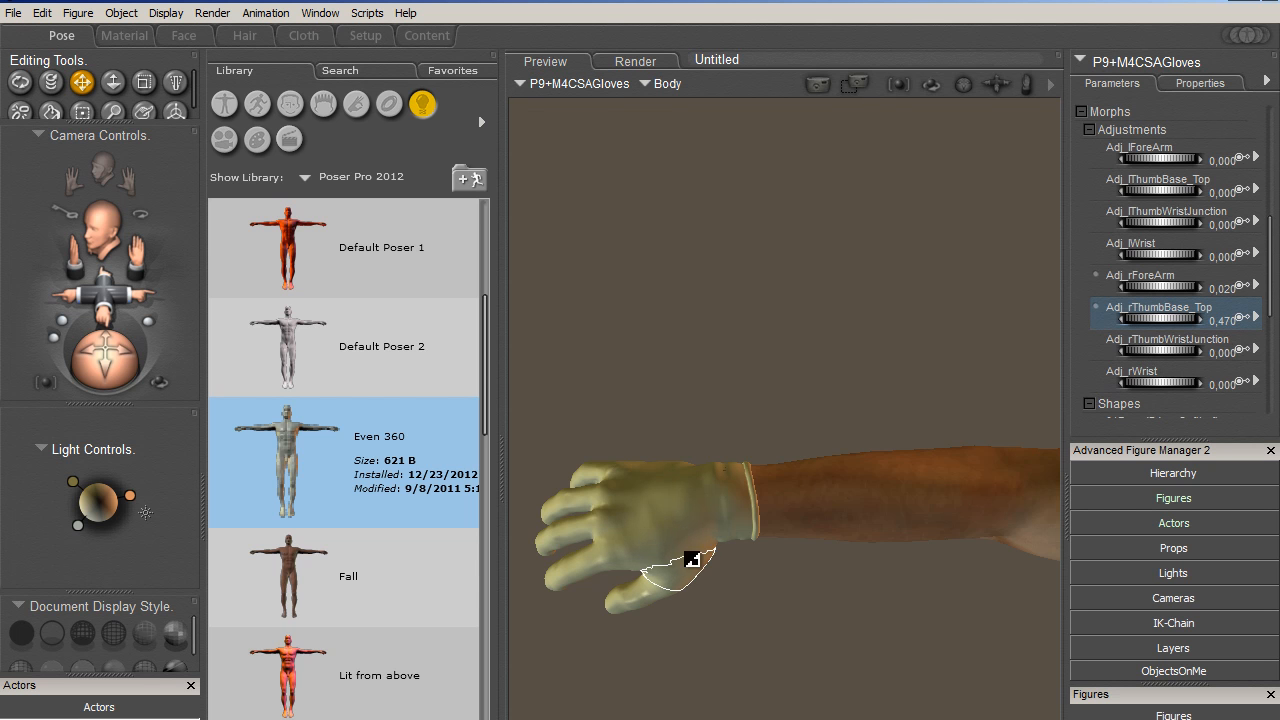
left_click_drag(1148, 350, 1216, 362)
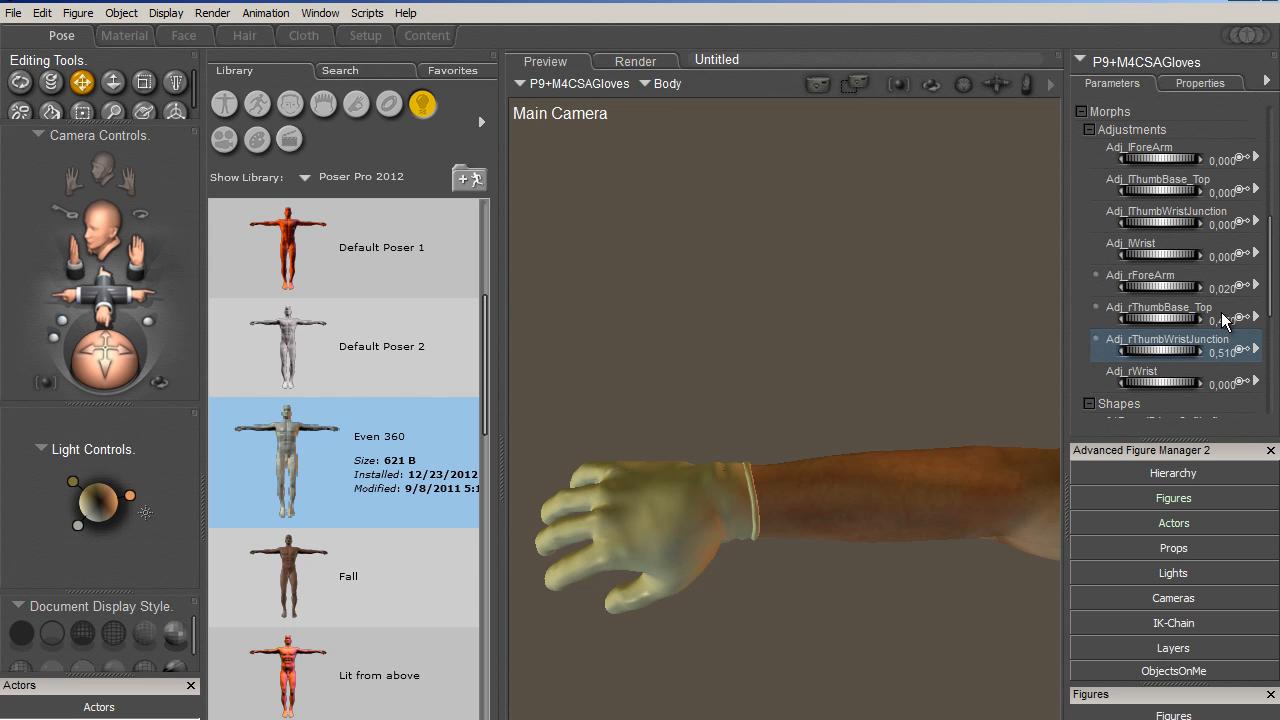
left_click(1226, 318)
type("0")
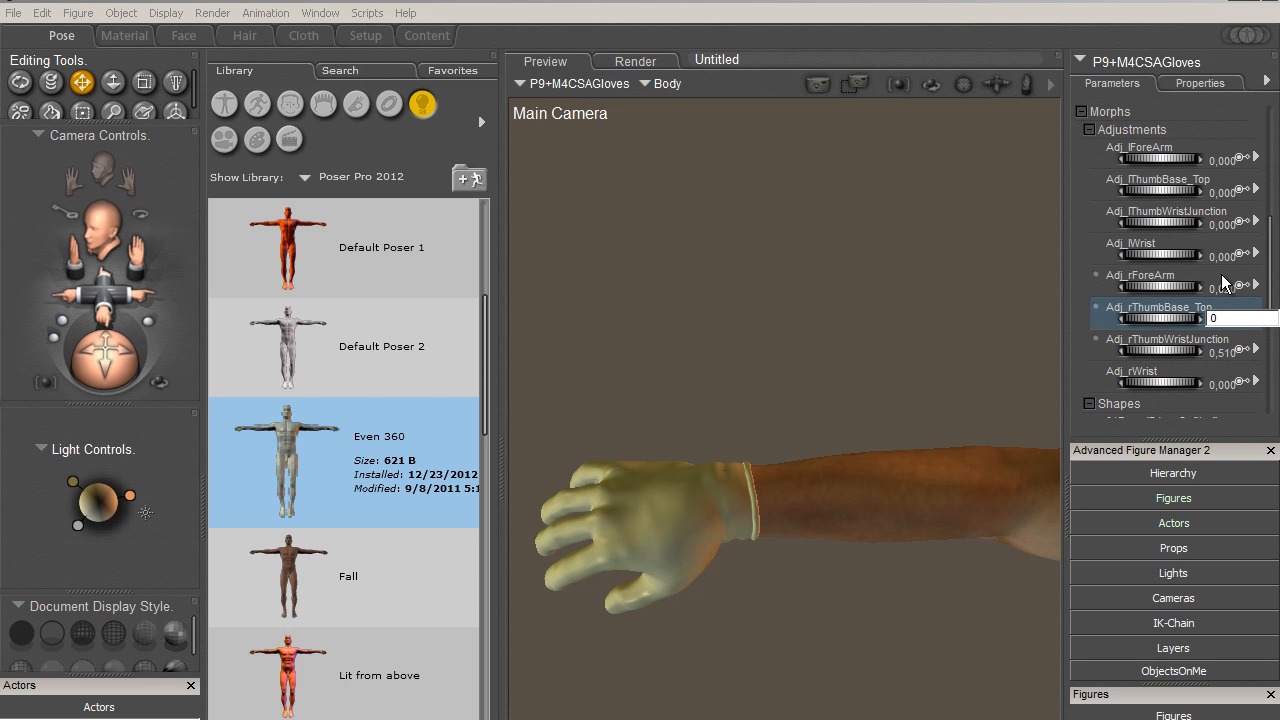
type(",000")
- Reset the gloves' Adj_rForeArm morph to 0 and set Adj_rThumbWristJunction to 0.5
left_click(1227, 288)
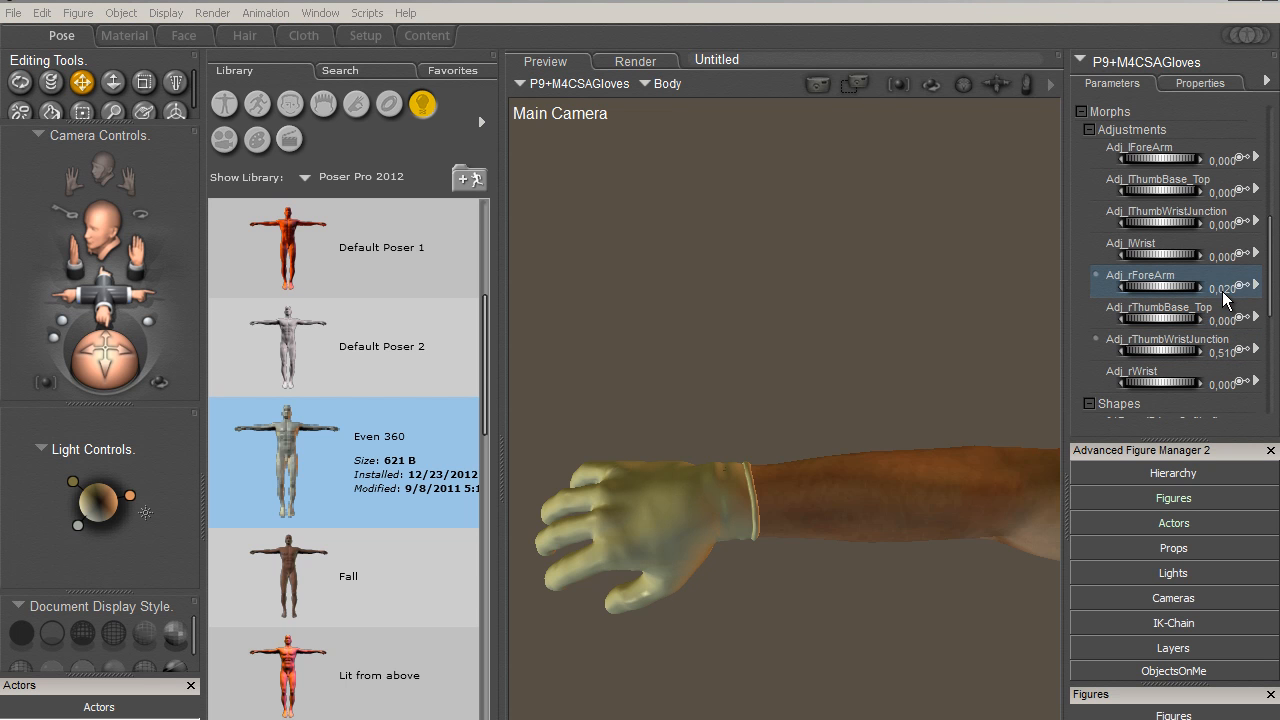
left_click(1227, 290)
type("0")
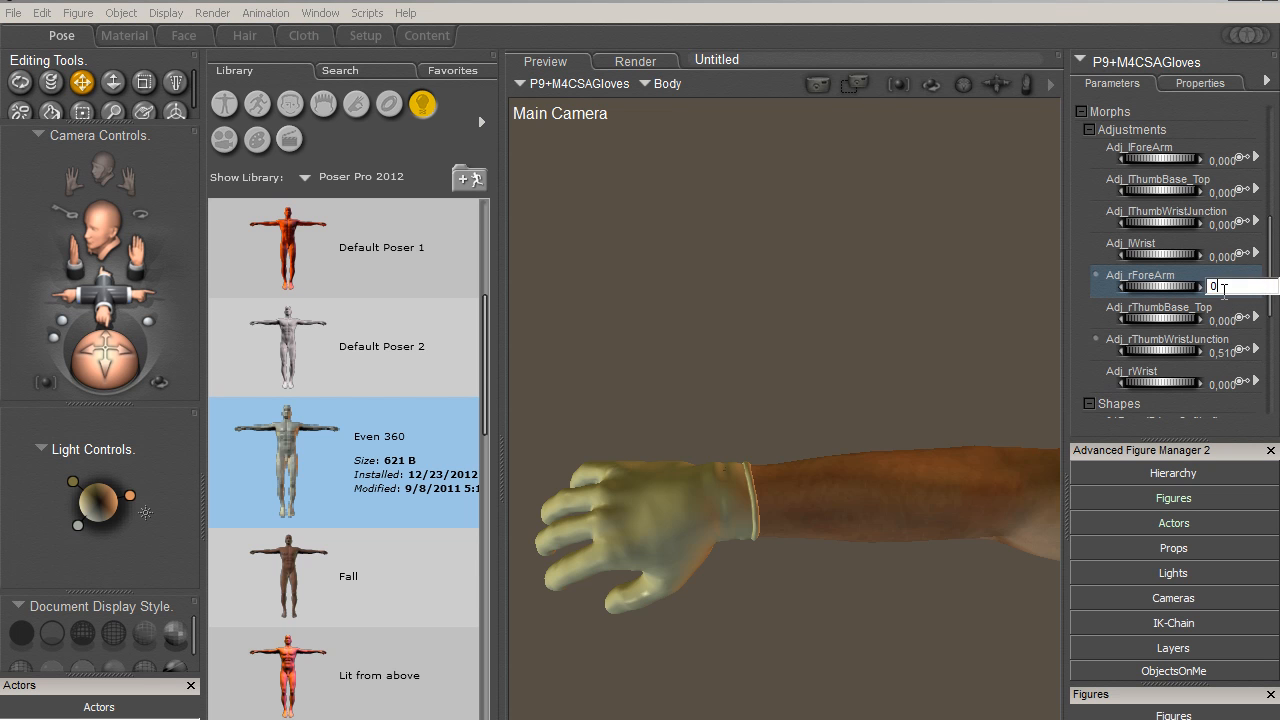
key("Return")
left_click(1150, 358)
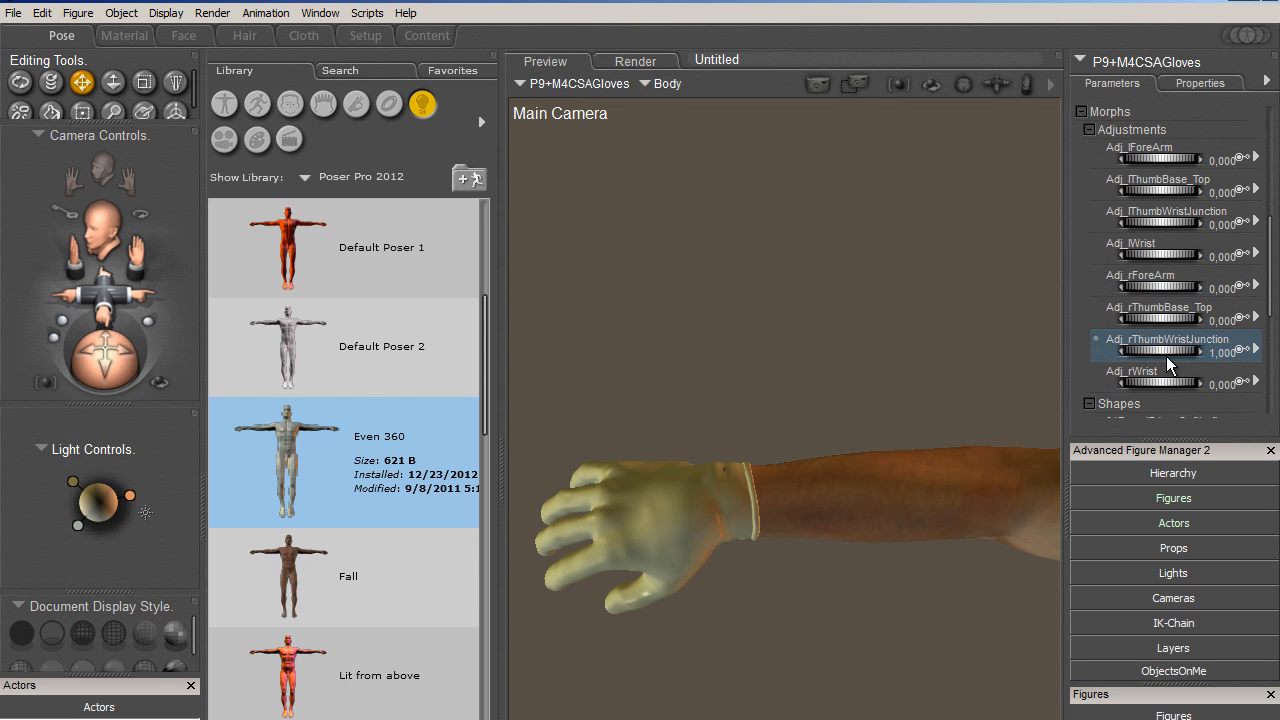
left_click_drag(1170, 358, 1158, 362)
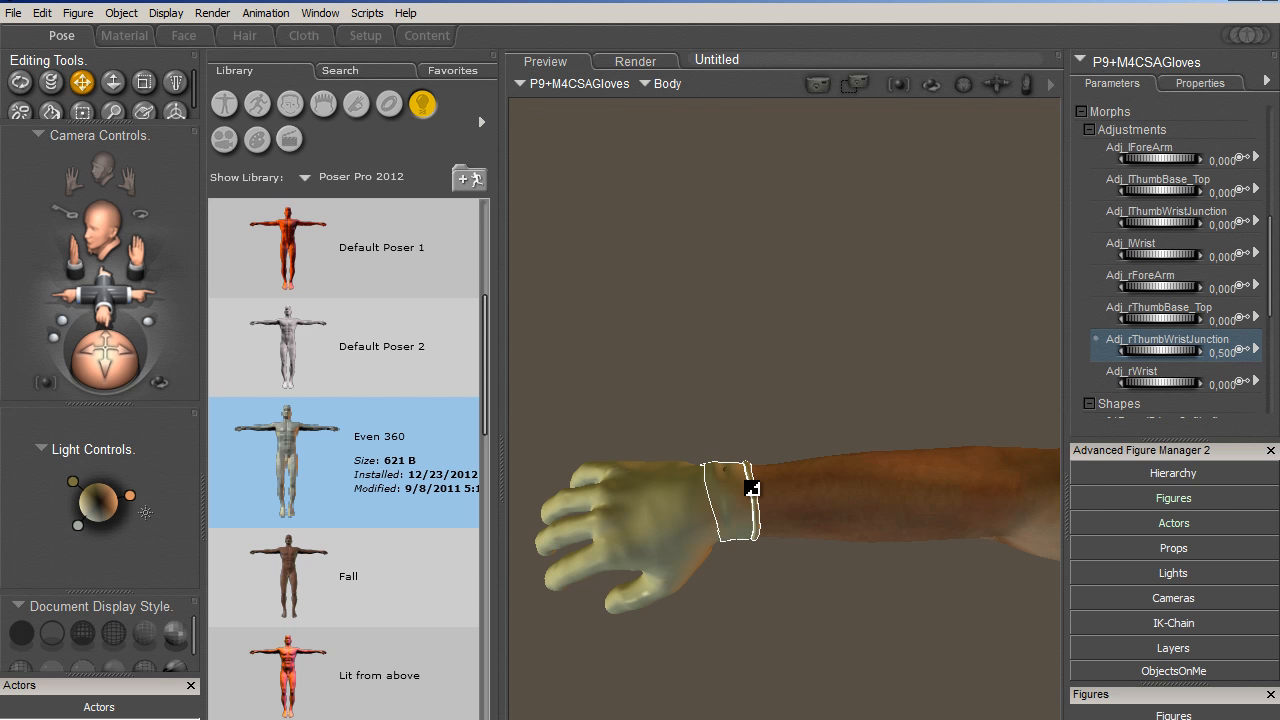
- Set the gloves' Adj_rWrist adjustment morph to 0.34 and inspect the wrist from the other side
left_click(1135, 386)
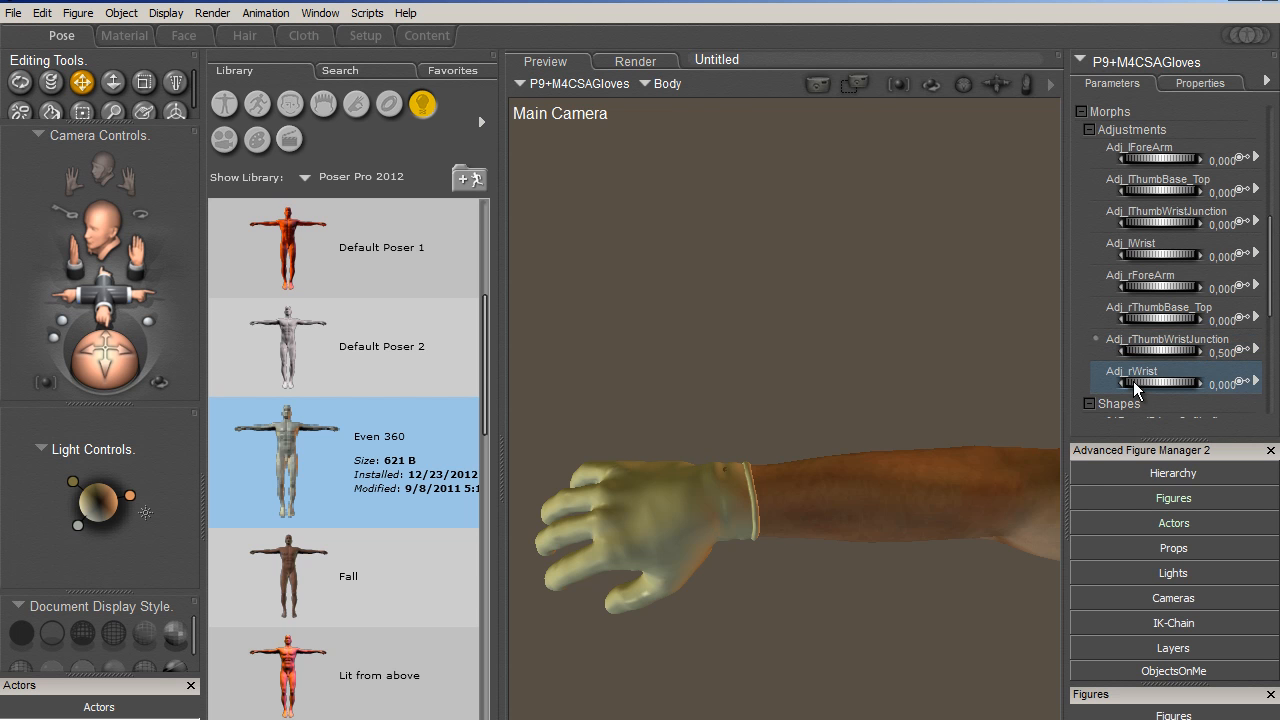
left_click_drag(1148, 382, 1155, 388)
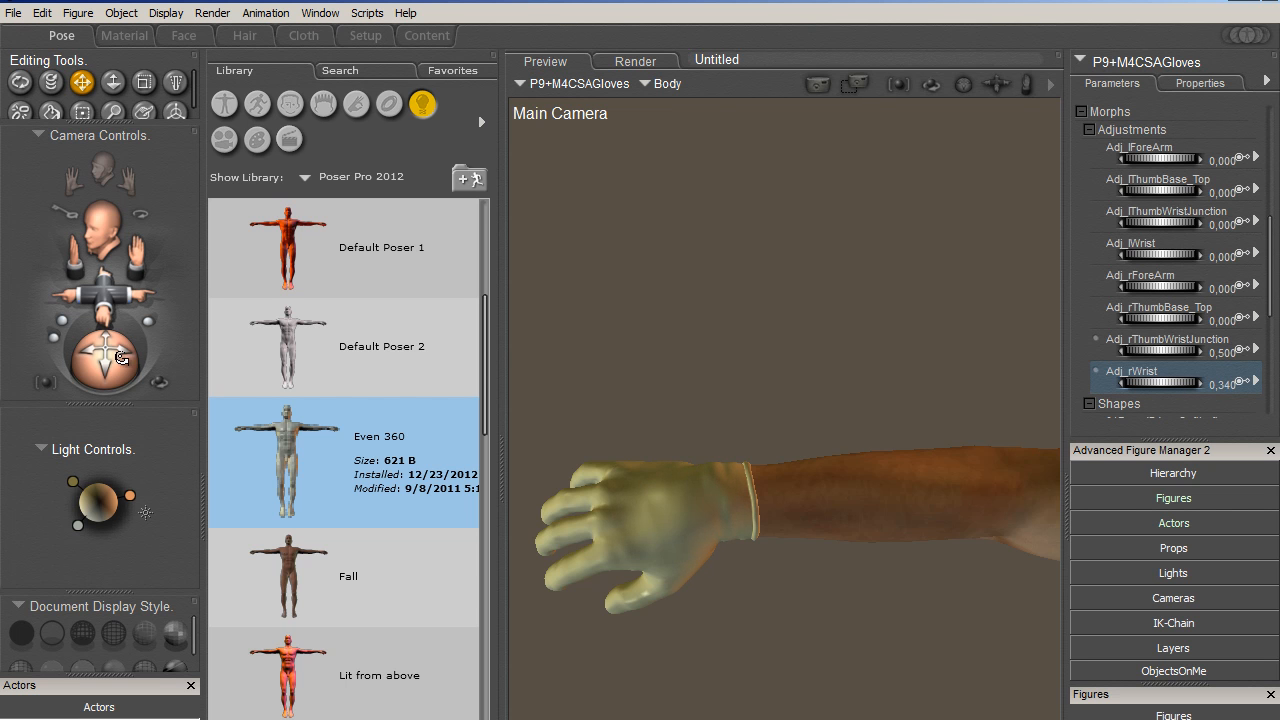
left_click_drag(121, 358, 277, 291)
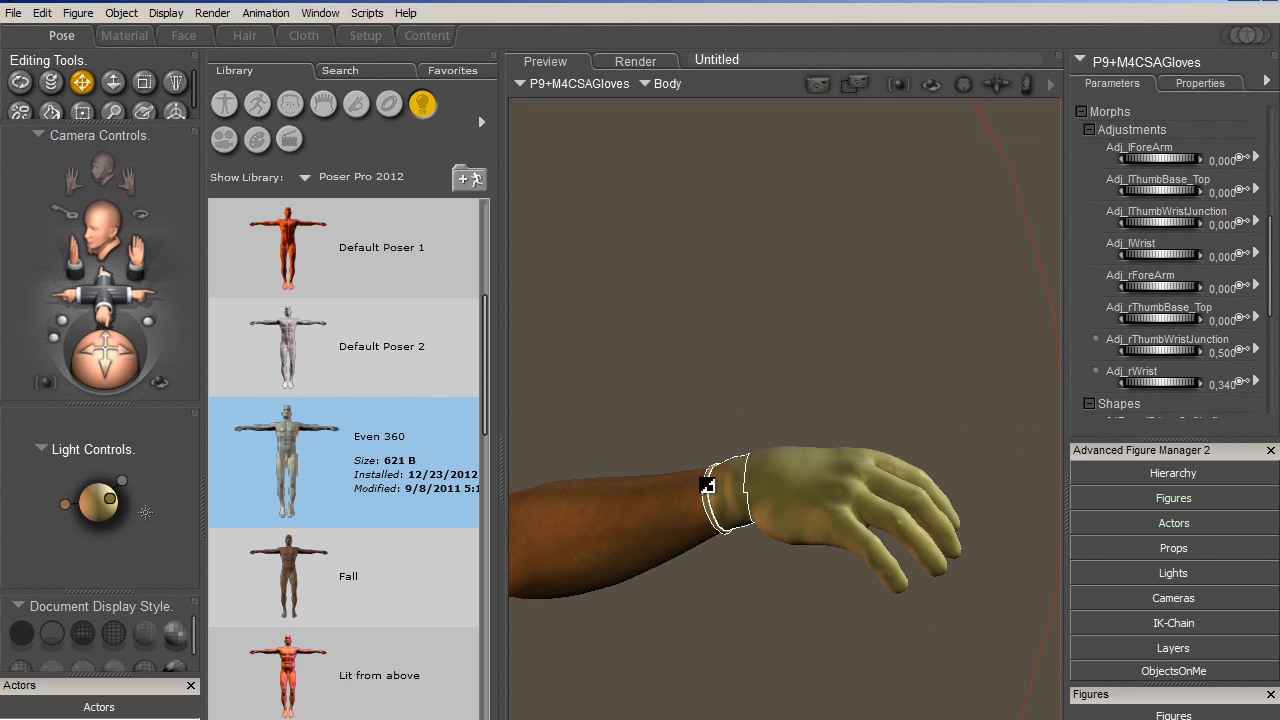
mouse_move(107, 345)
left_mouse_down()
mouse_move(152, 317)
mouse_move(122, 327)
left_mouse_up()
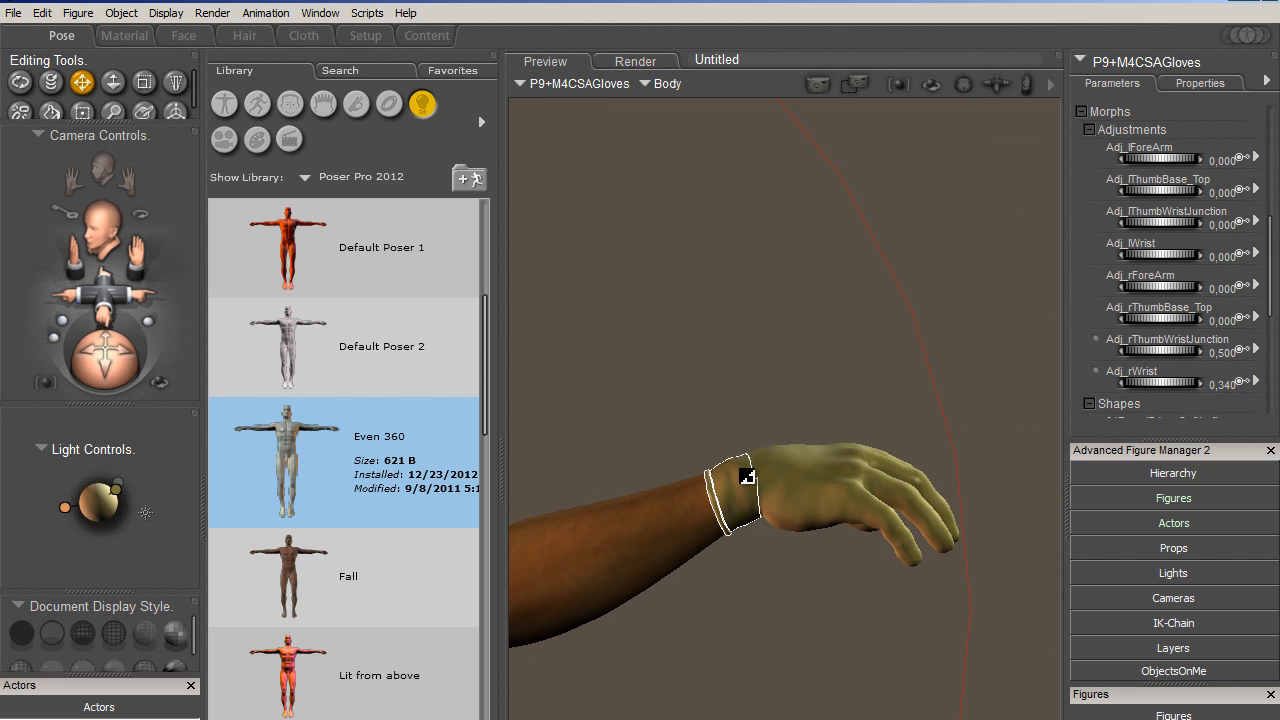
- Restore the P9+M4CSAGloves figure to its default long shape, clearing the shape and adjustment morphs
left_click(720, 480)
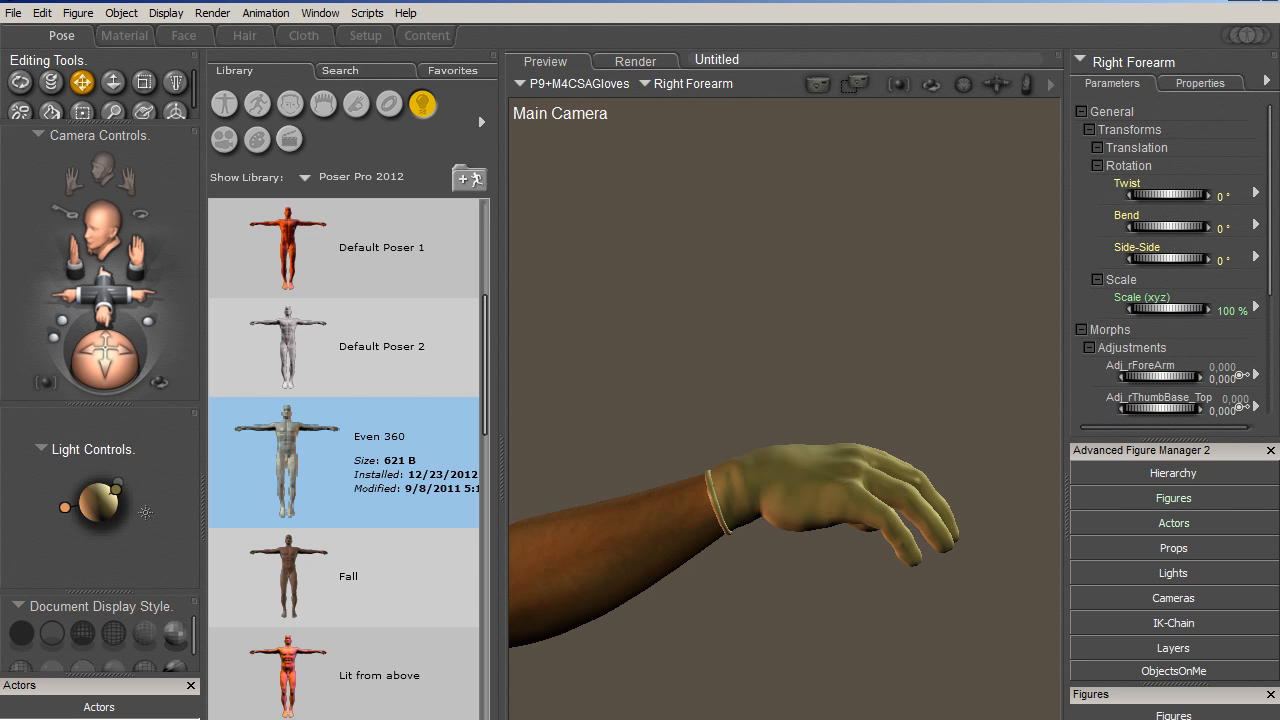
right_click(1156, 618)
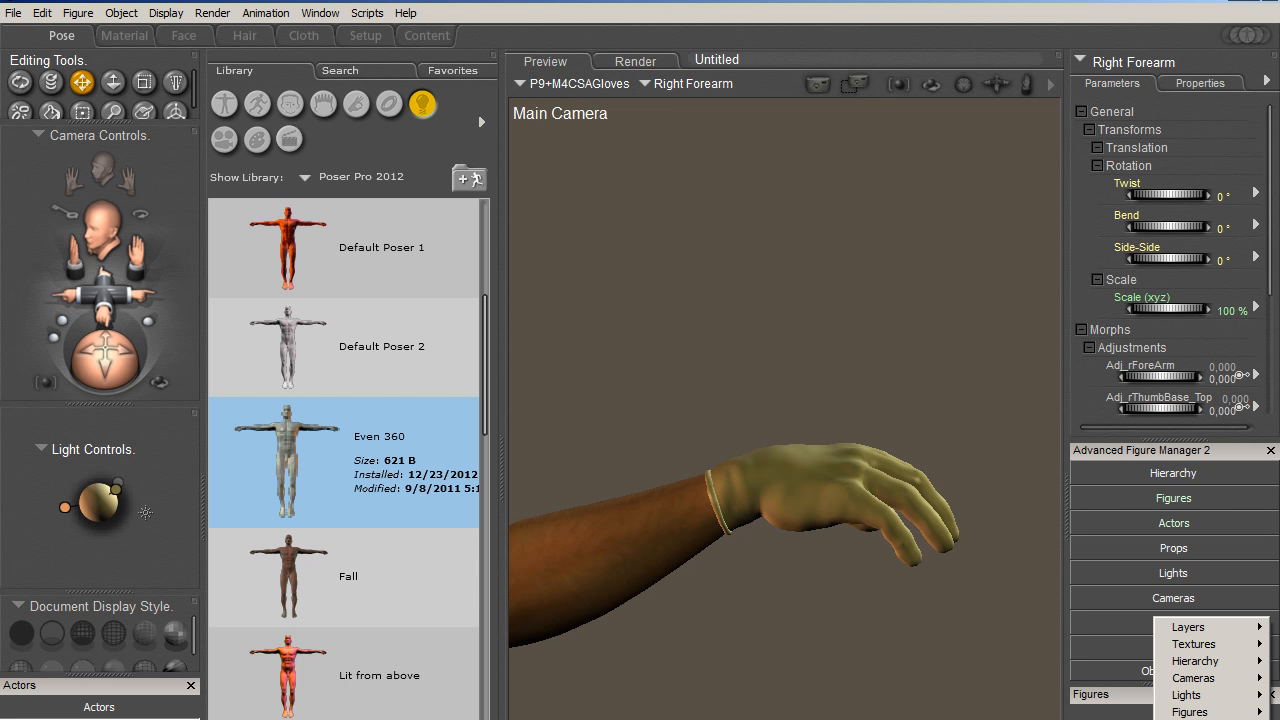
left_click(1190, 712)
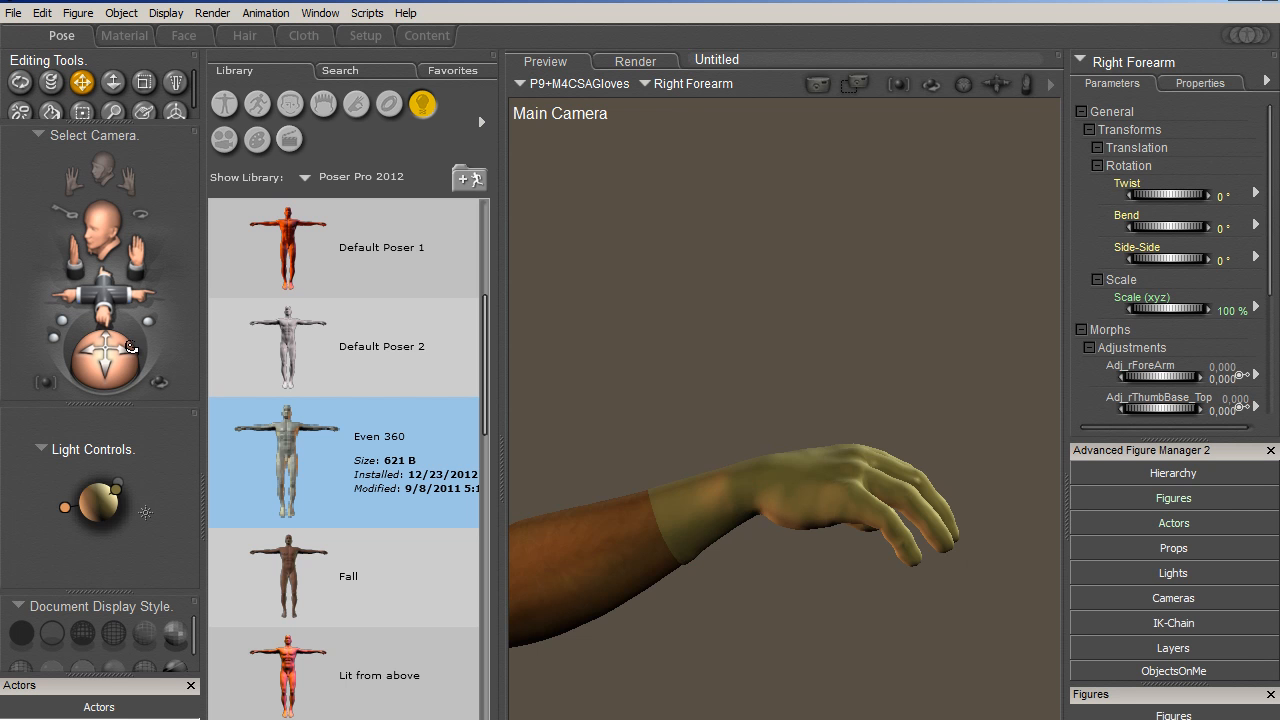
- Inspect the long right glove from several angles, its forearm morph settings, and the whole figure from the front
left_click_drag(110, 356, 717, 470)
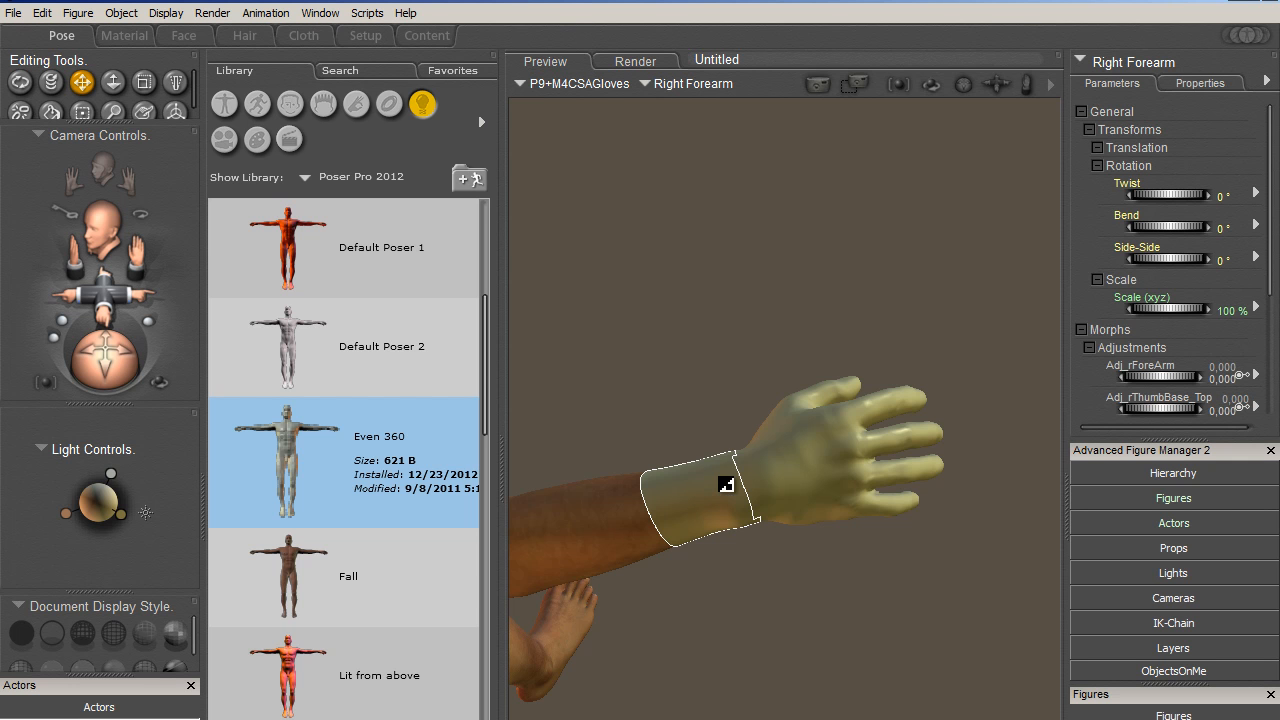
scroll(1272, 280, "down", 5)
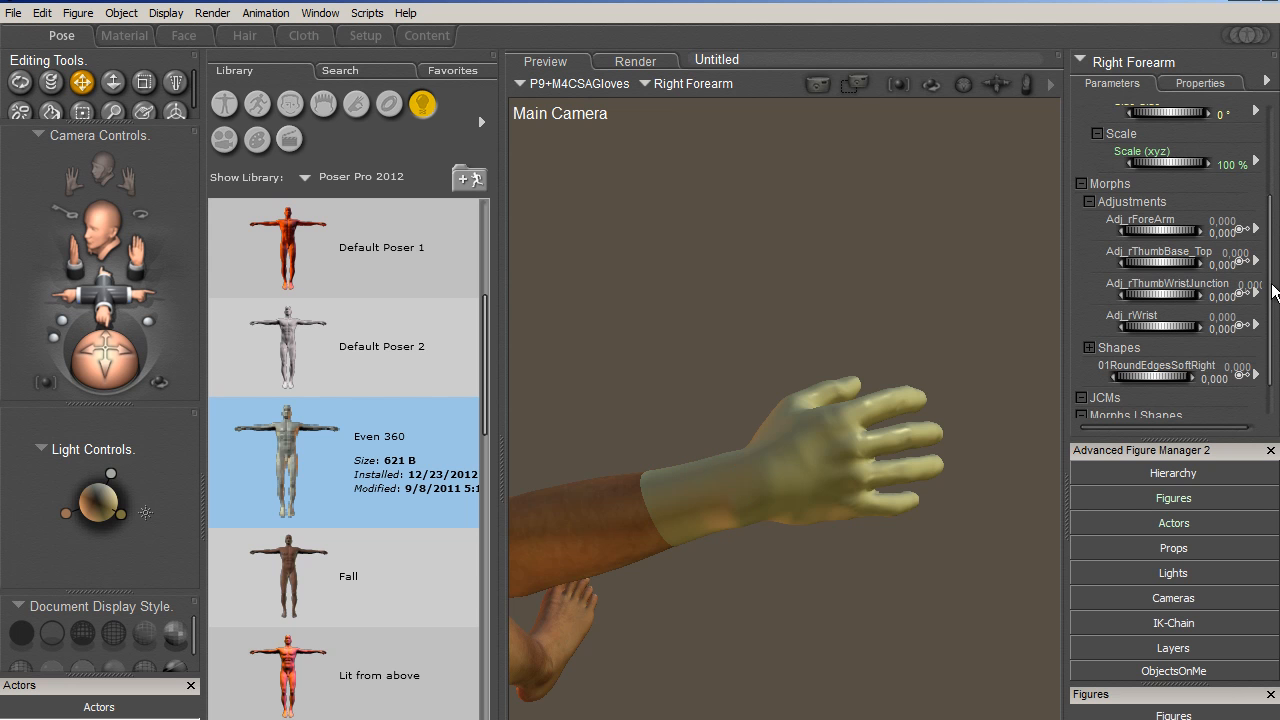
scroll(1210, 315, "down", 1)
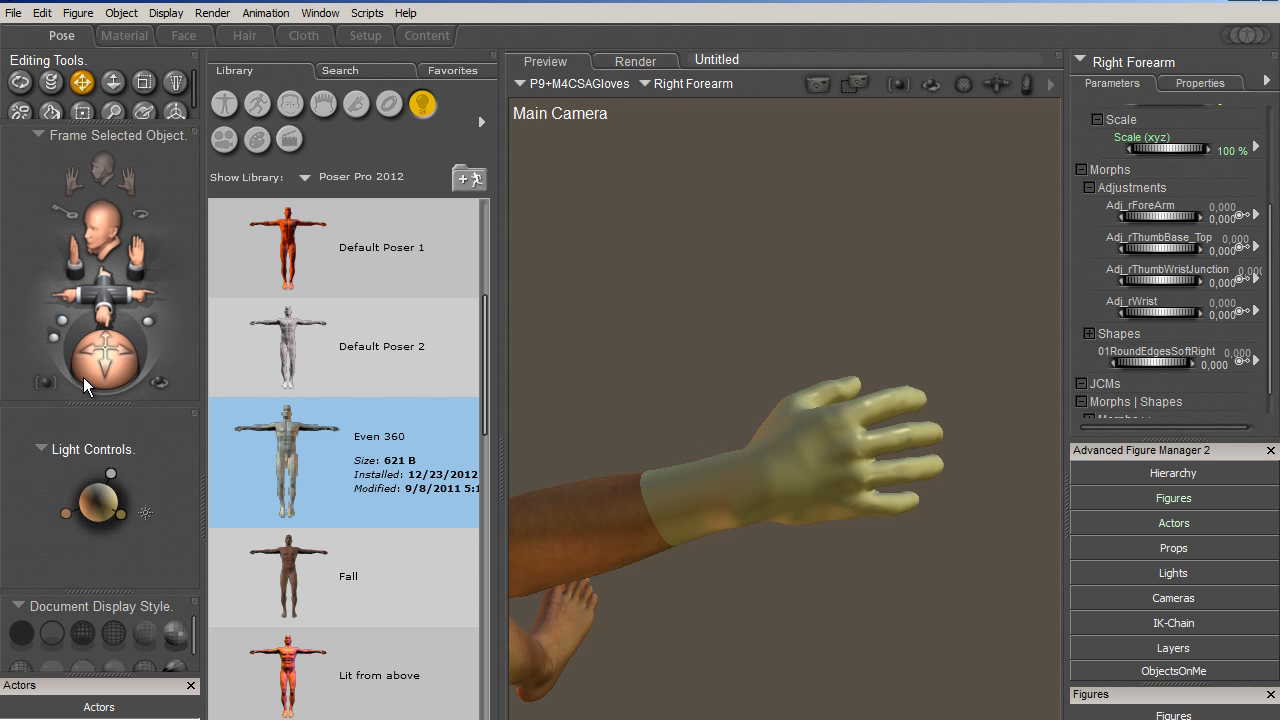
left_click_drag(124, 356, 252, 306)
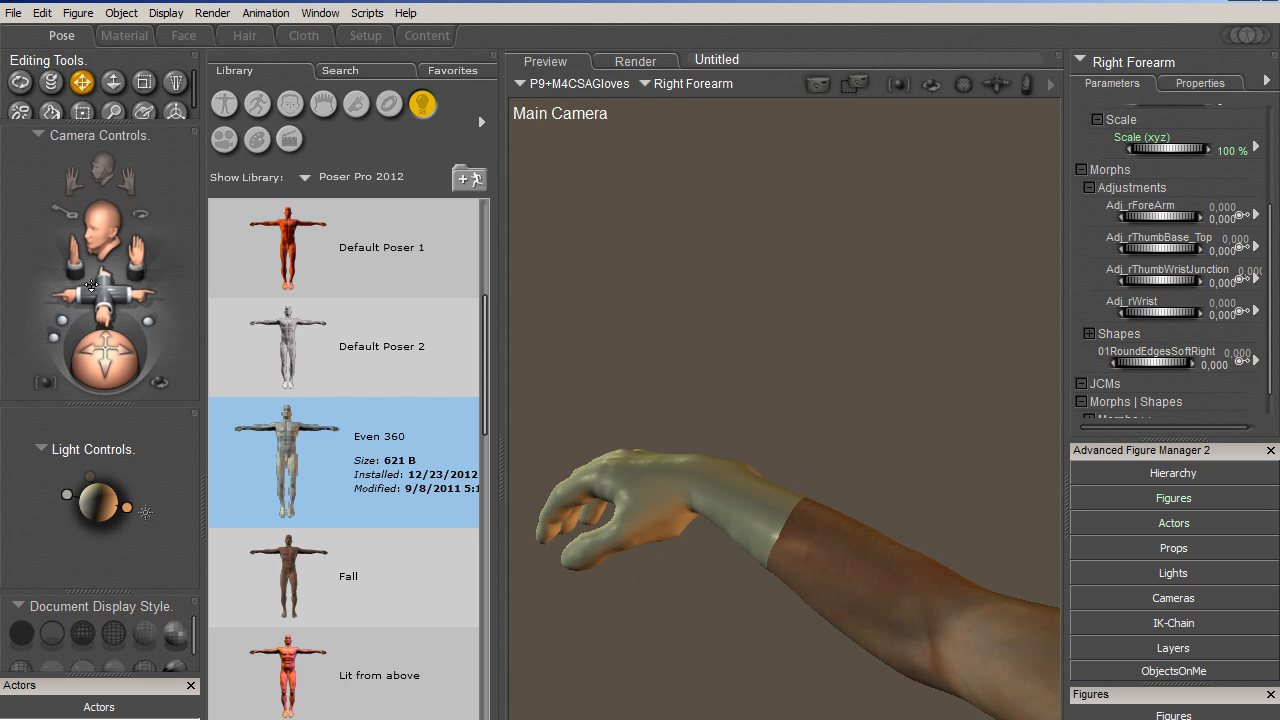
left_click_drag(110, 288, 48, 100)
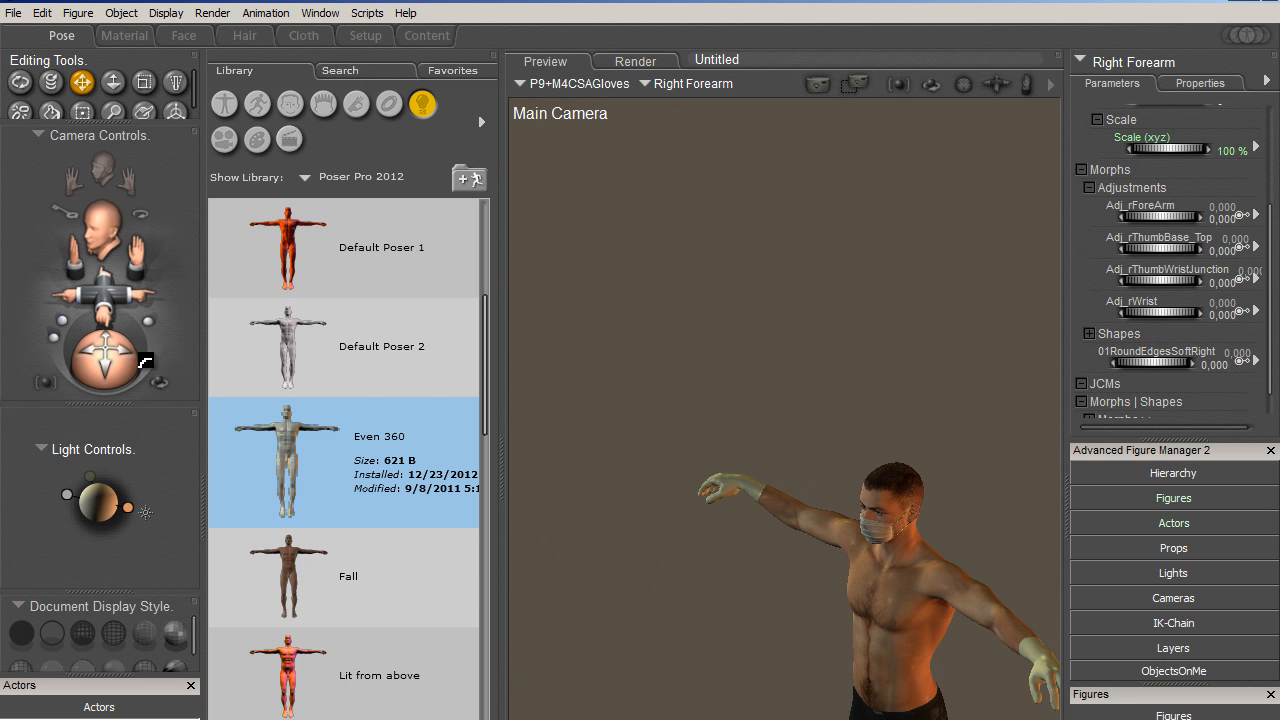
left_click_drag(145, 364, 234, 315)
left_click_drag(125, 289, 2, 284)
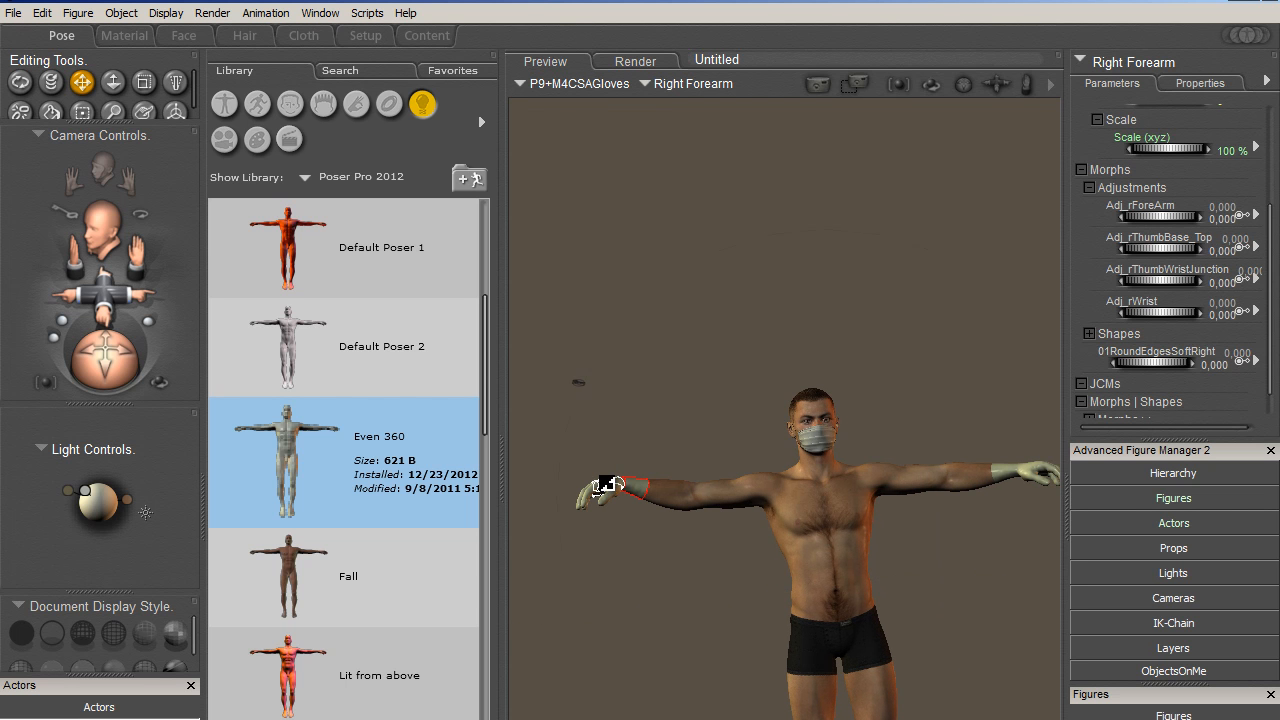
- Select Michael 4's Right Hand and frame a close-up of the back of the glove
left_click(605, 487)
left_click(903, 89)
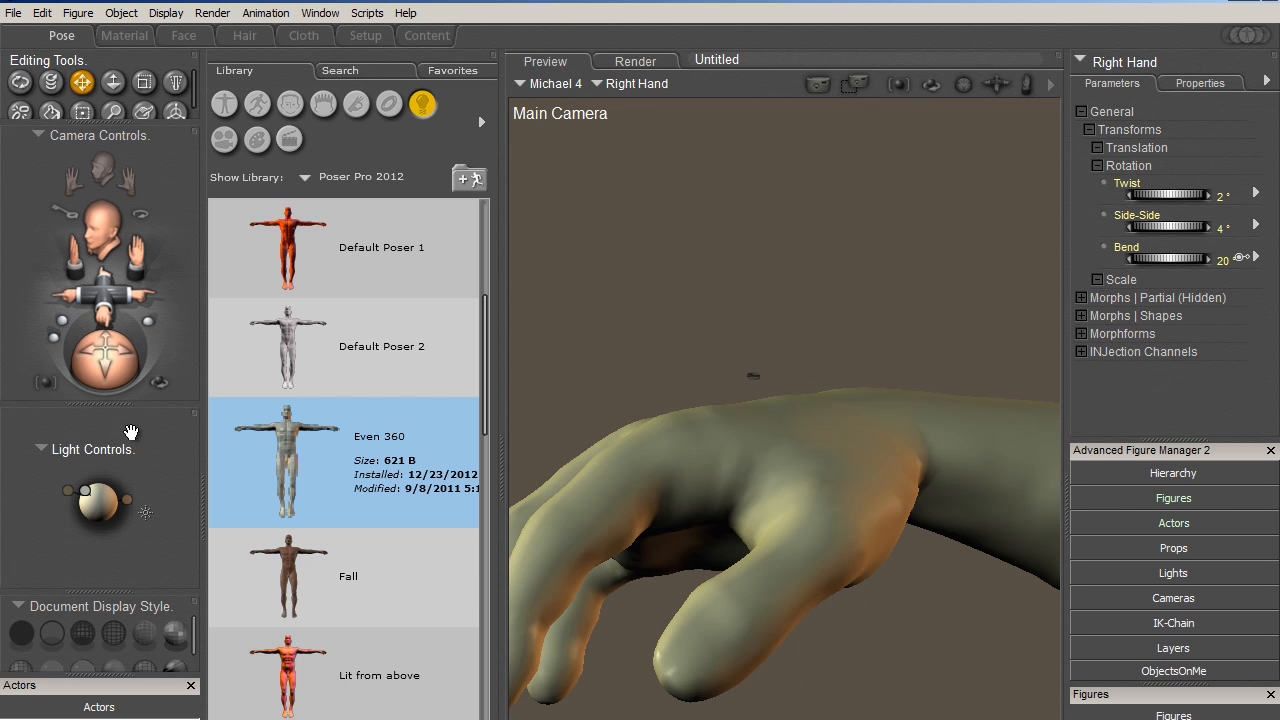
left_click_drag(112, 356, 155, 402)
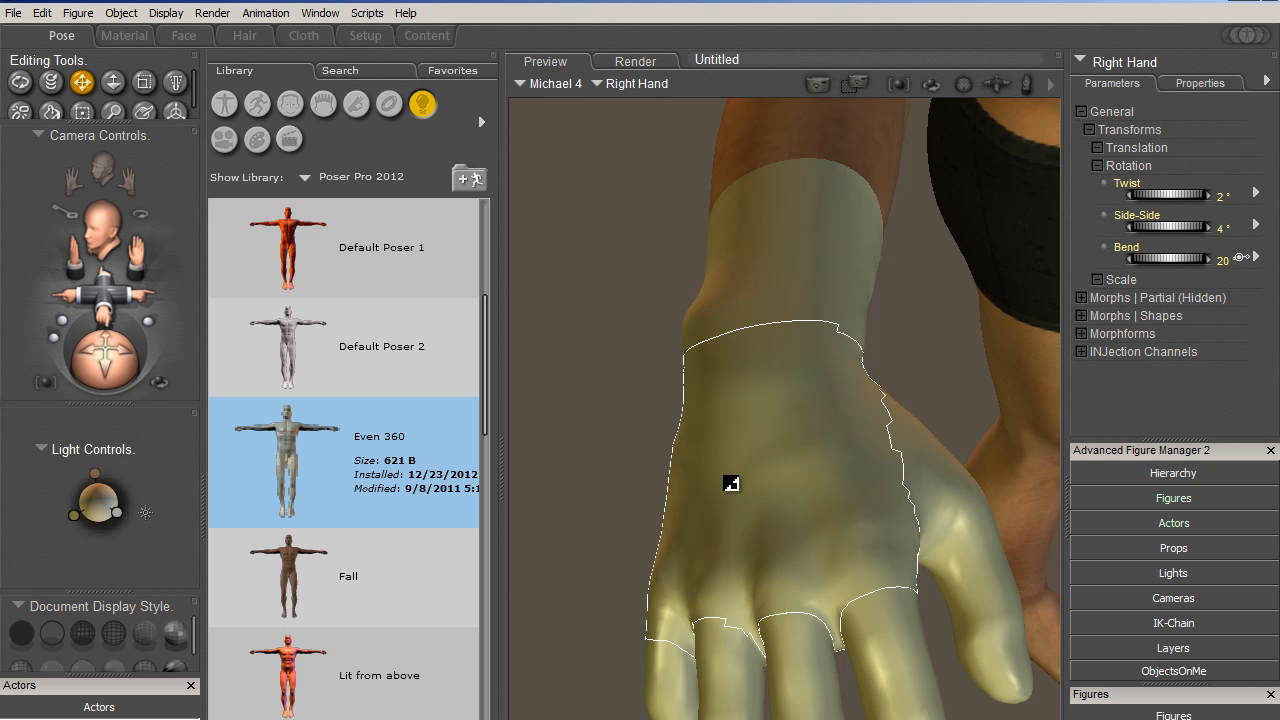
- Set the Gradient_Bump value of the gloves' RightGlove material to 1
left_click(124, 35)
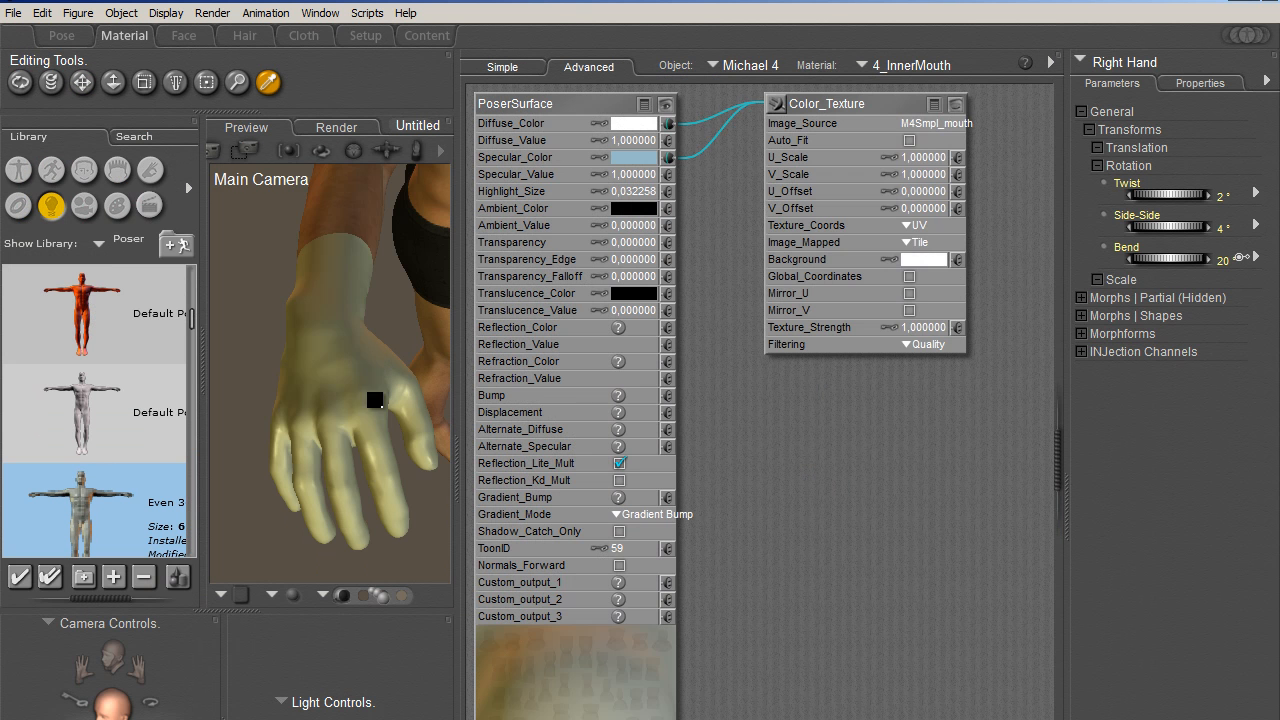
left_click(336, 400)
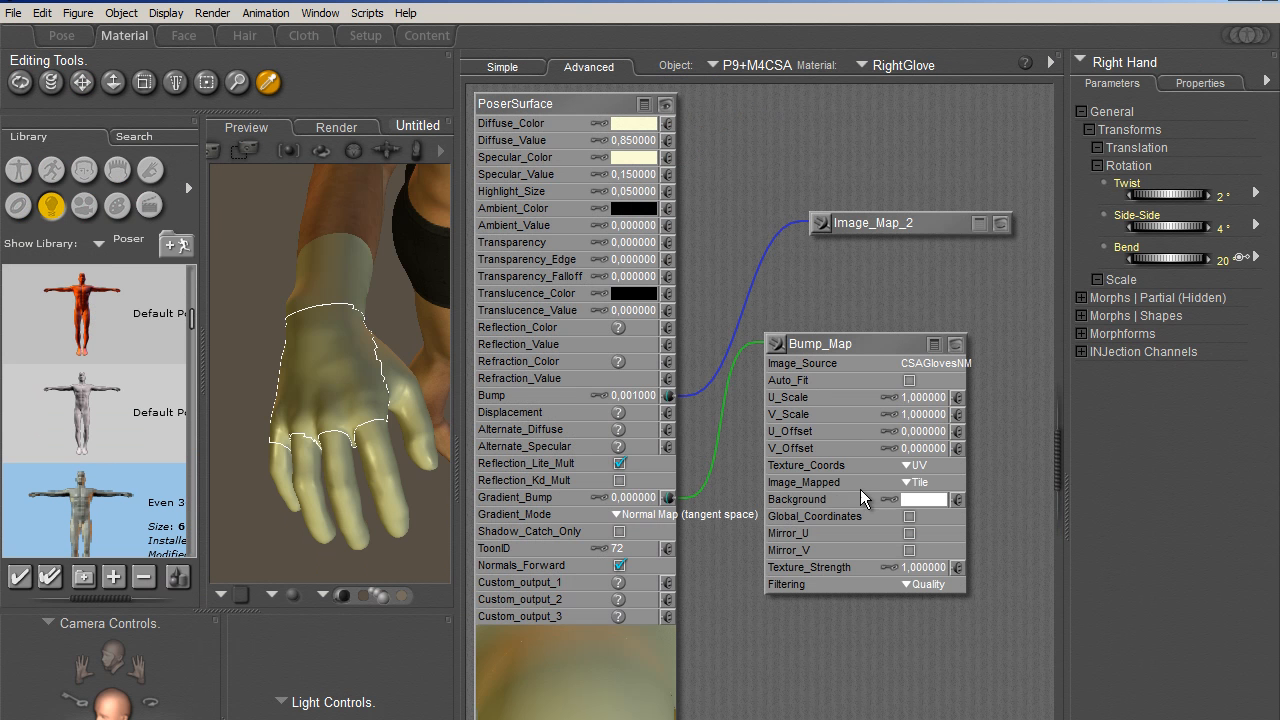
left_click(640, 498)
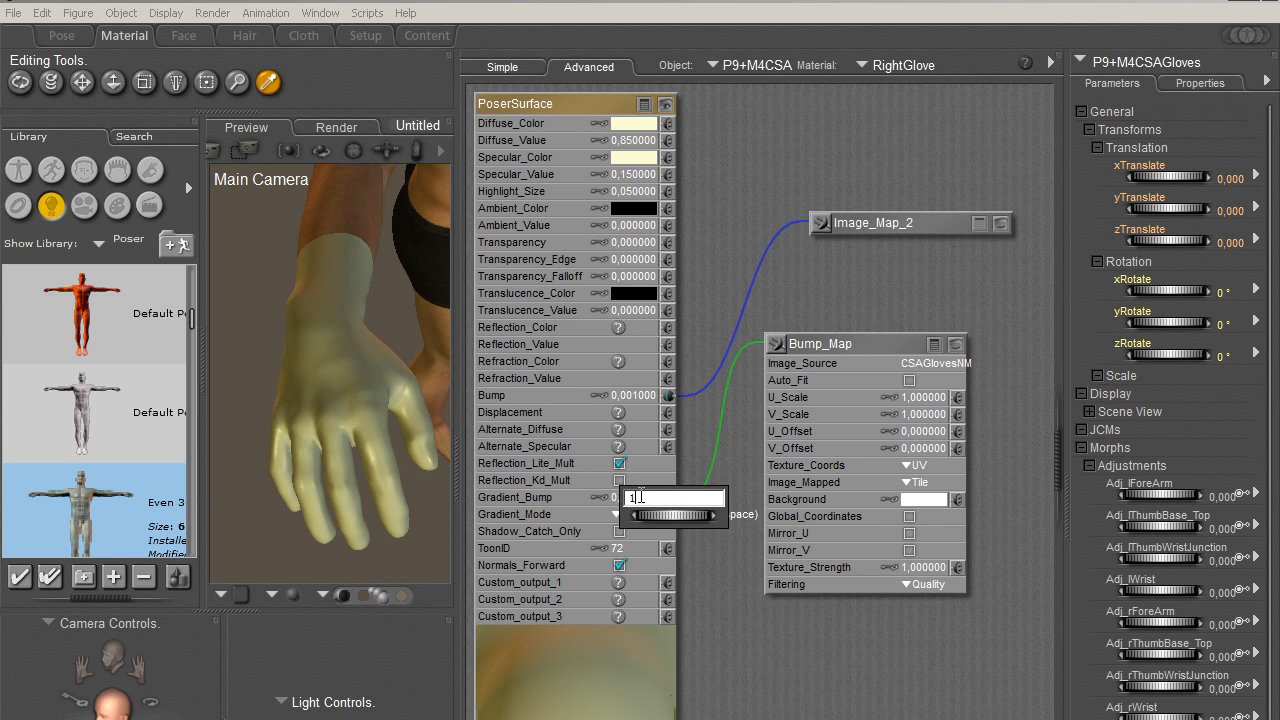
type("1")
key("Return")
- Return to the Pose room and area-render the back of the right glove and its wrist
left_click(62, 35)
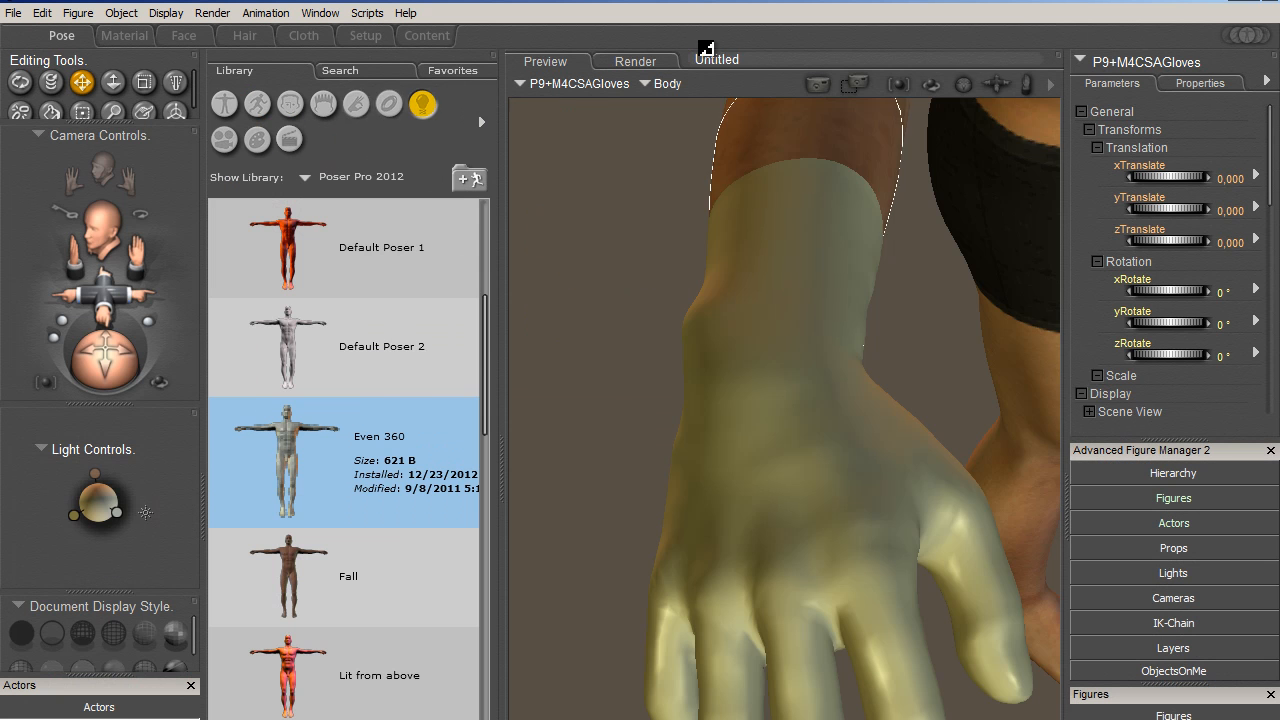
left_click_drag(583, 247, 951, 585)
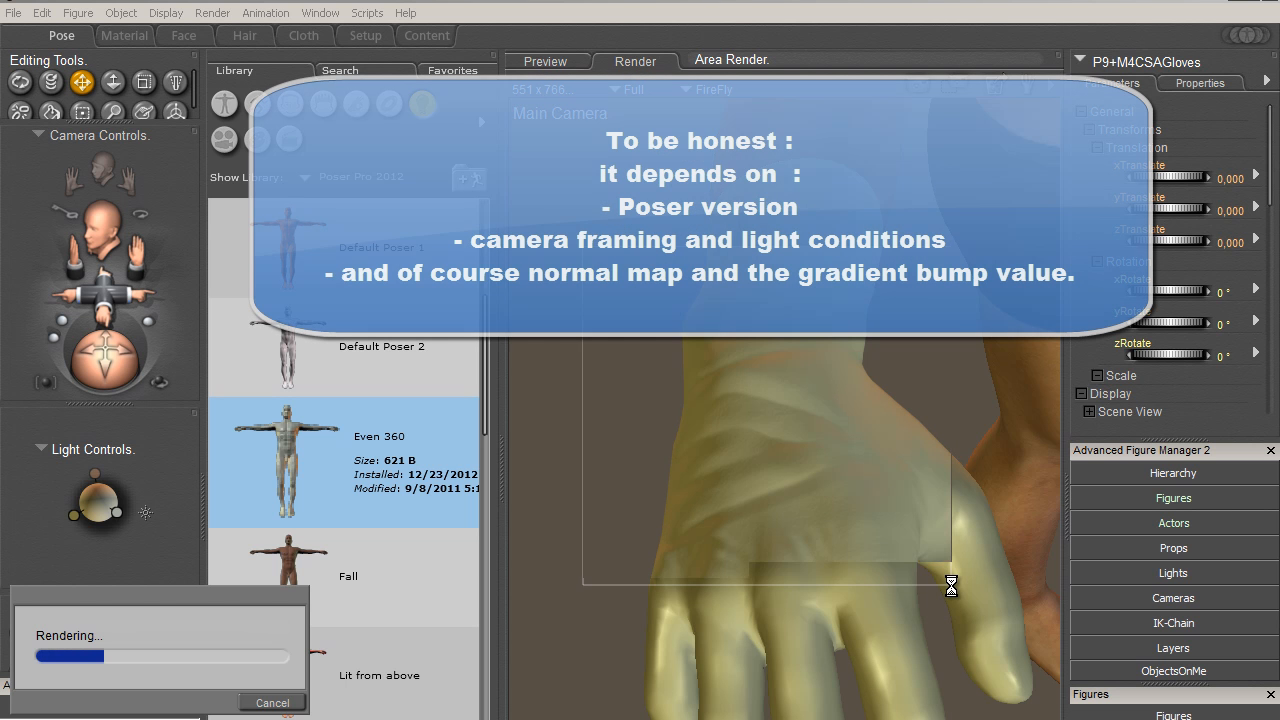
- Set the RightGlove material's Gradient_Bump value to -1 and area-render the back of the glove in the Pose room
left_click(124, 35)
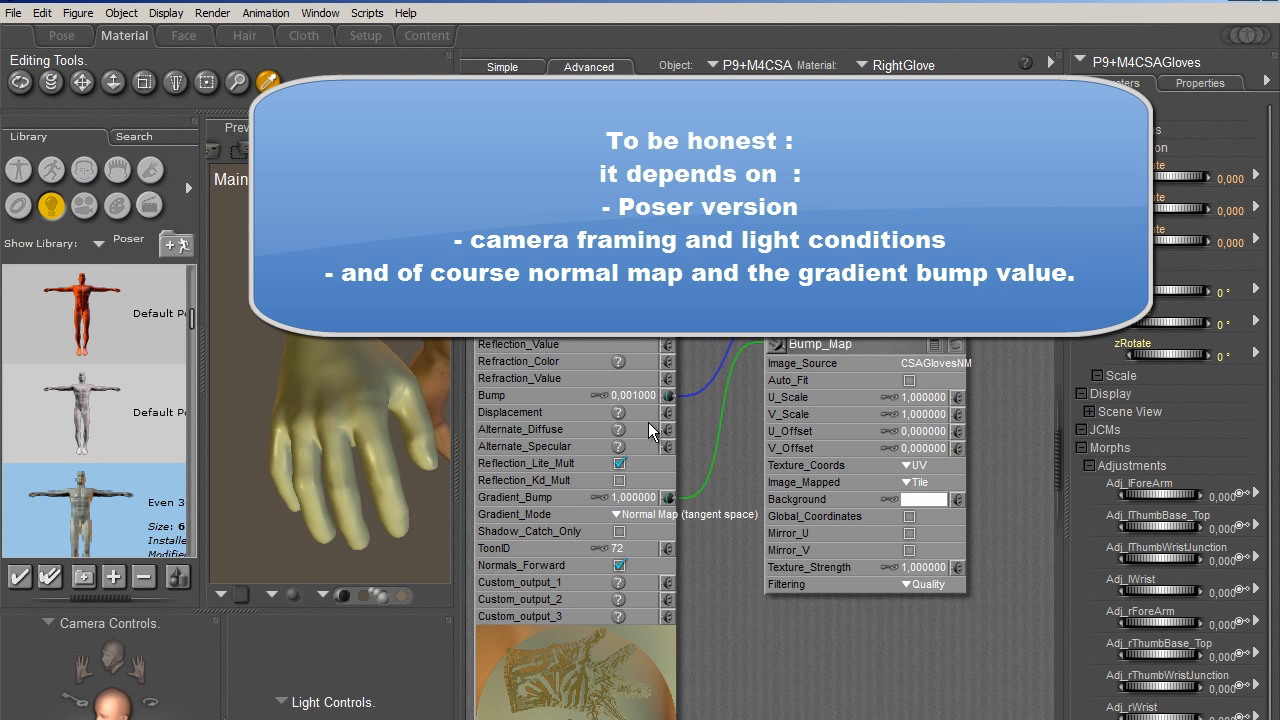
left_click(636, 497)
type("-1")
key("Return")
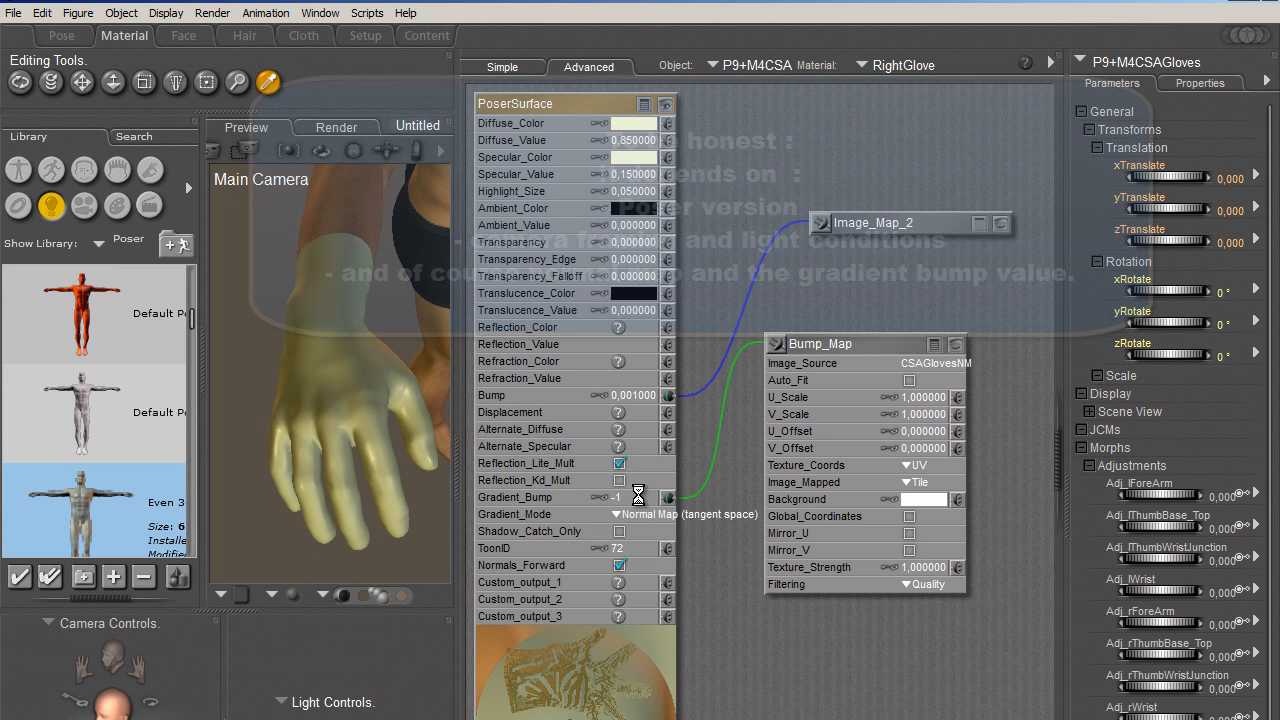
left_click(61, 35)
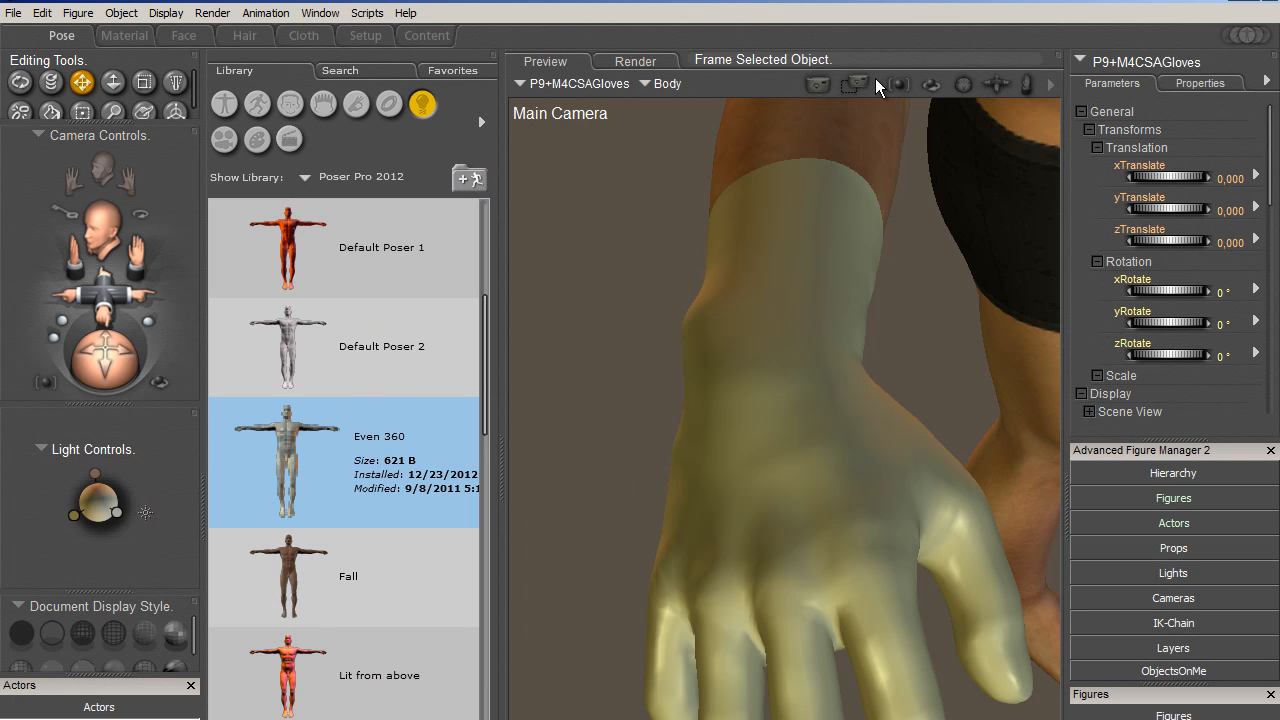
left_click_drag(667, 317, 933, 547)
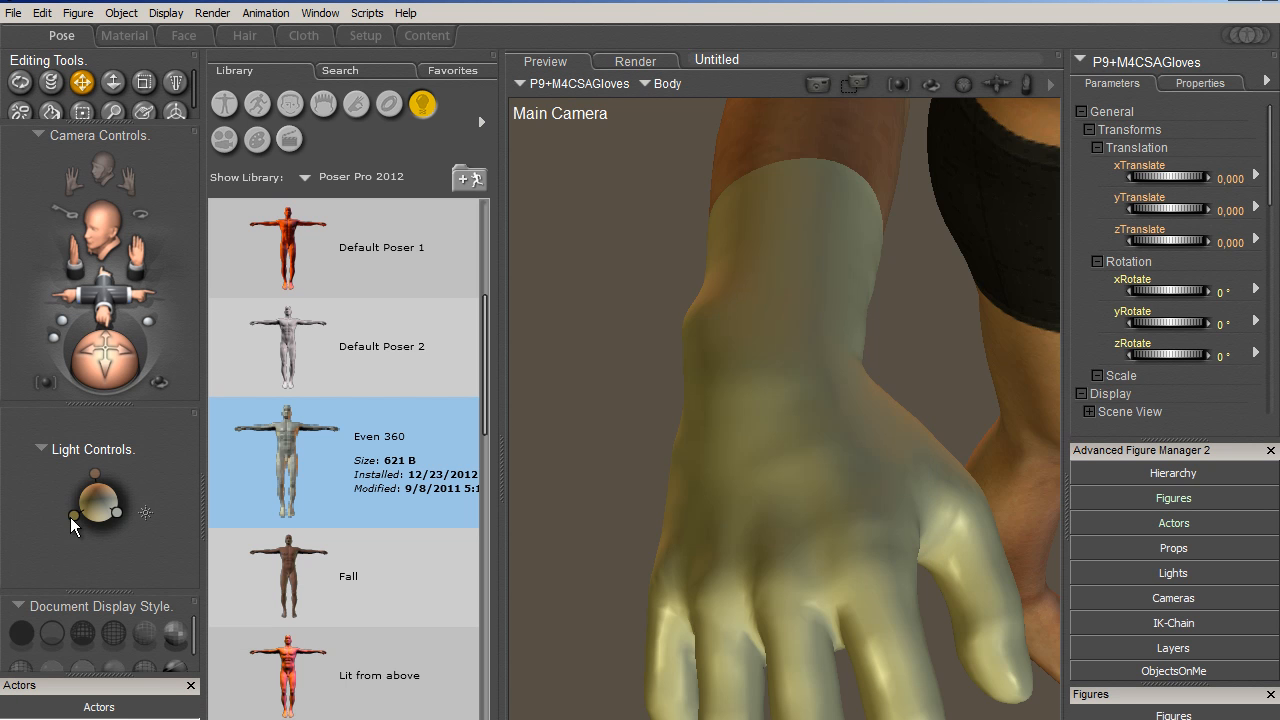
- Reposition a light, turn the view to the thumb side of the gloved right hand and render it
mouse_move(70, 517)
left_mouse_down()
mouse_move(120, 484)
mouse_move(80, 510)
mouse_move(62, 457)
mouse_move(106, 501)
left_mouse_up()
left_click_drag(93, 382, 155, 370)
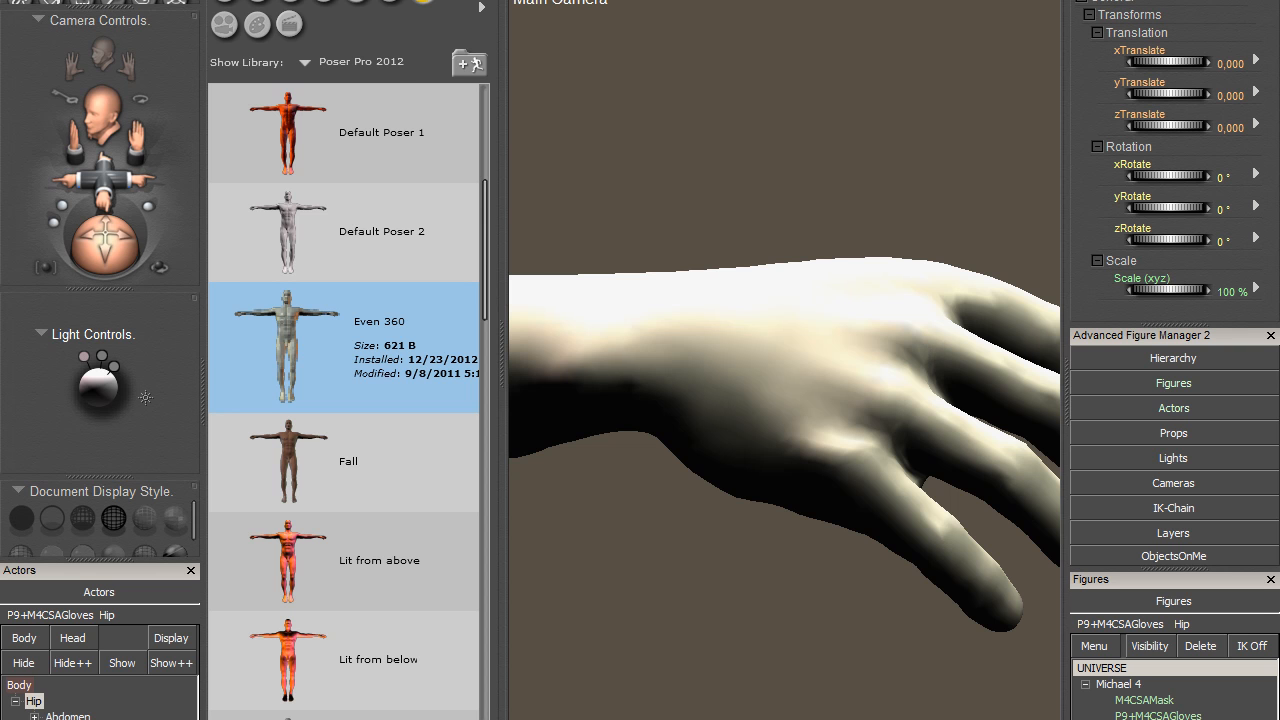
left_click(211, 0)
left_click(235, 0)
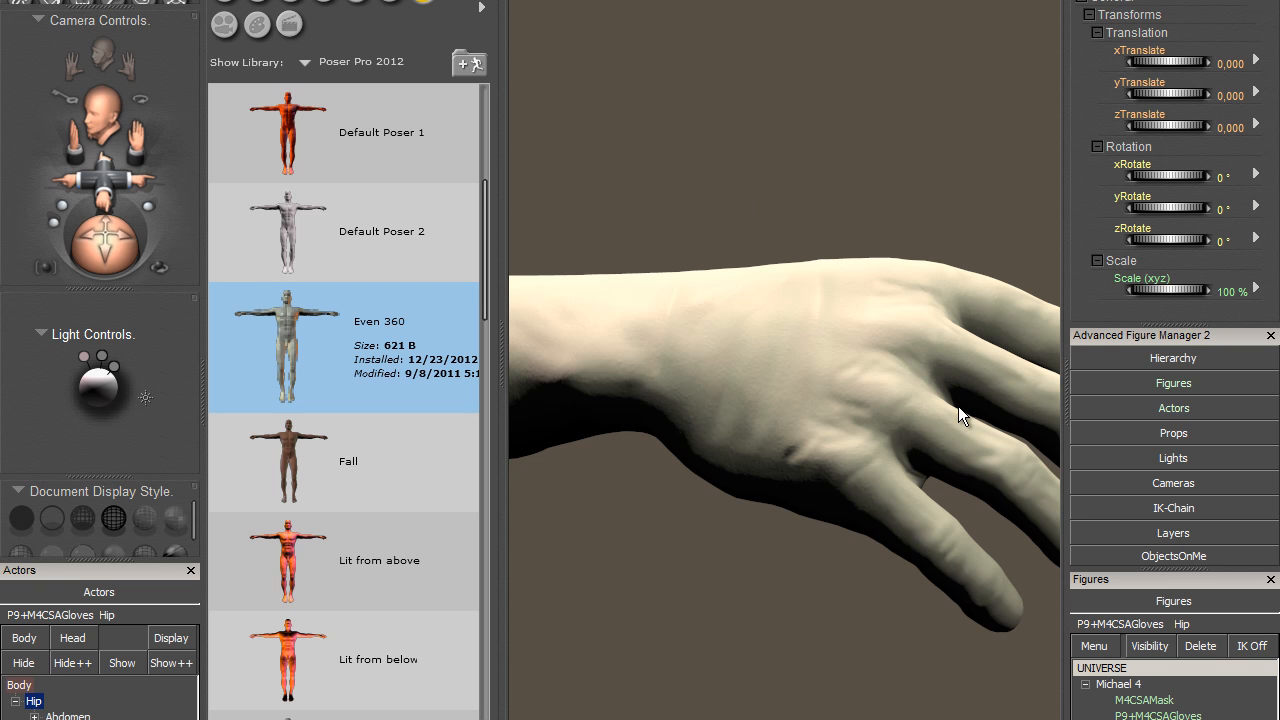
- Check the Gradient_Bump value of the glove's material in the Material room
double_click(301, 339)
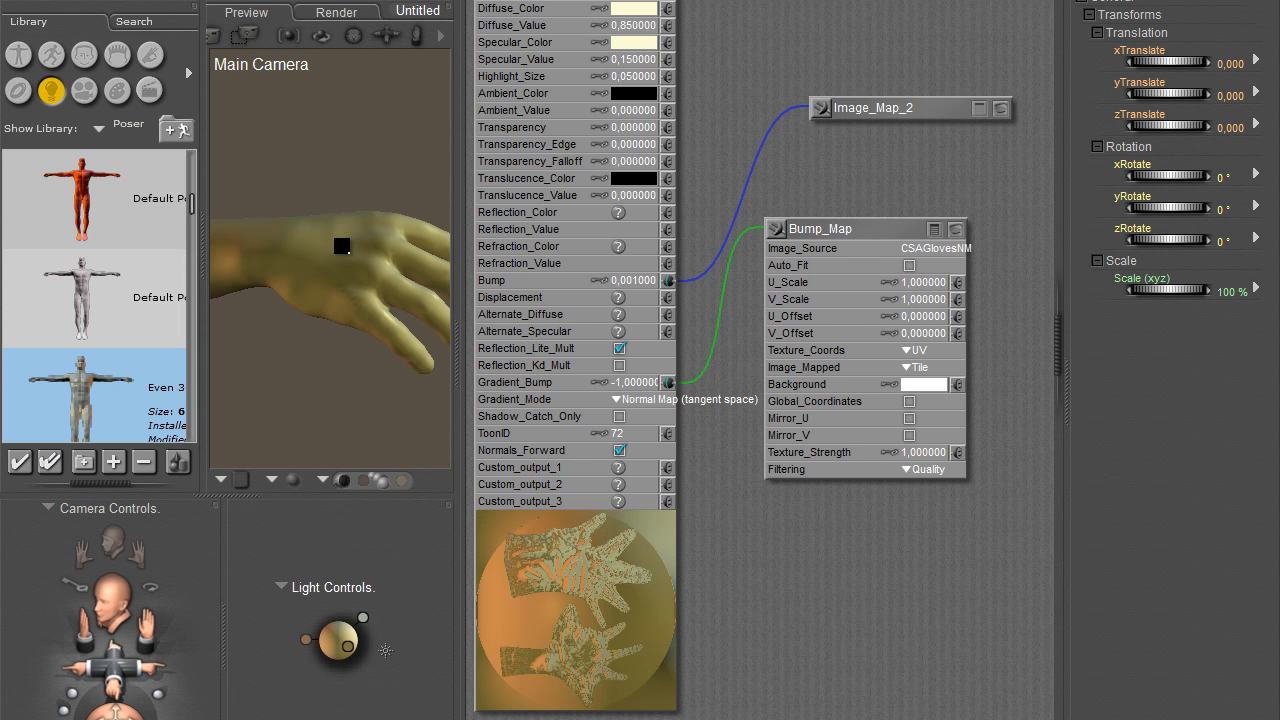
left_click(632, 387)
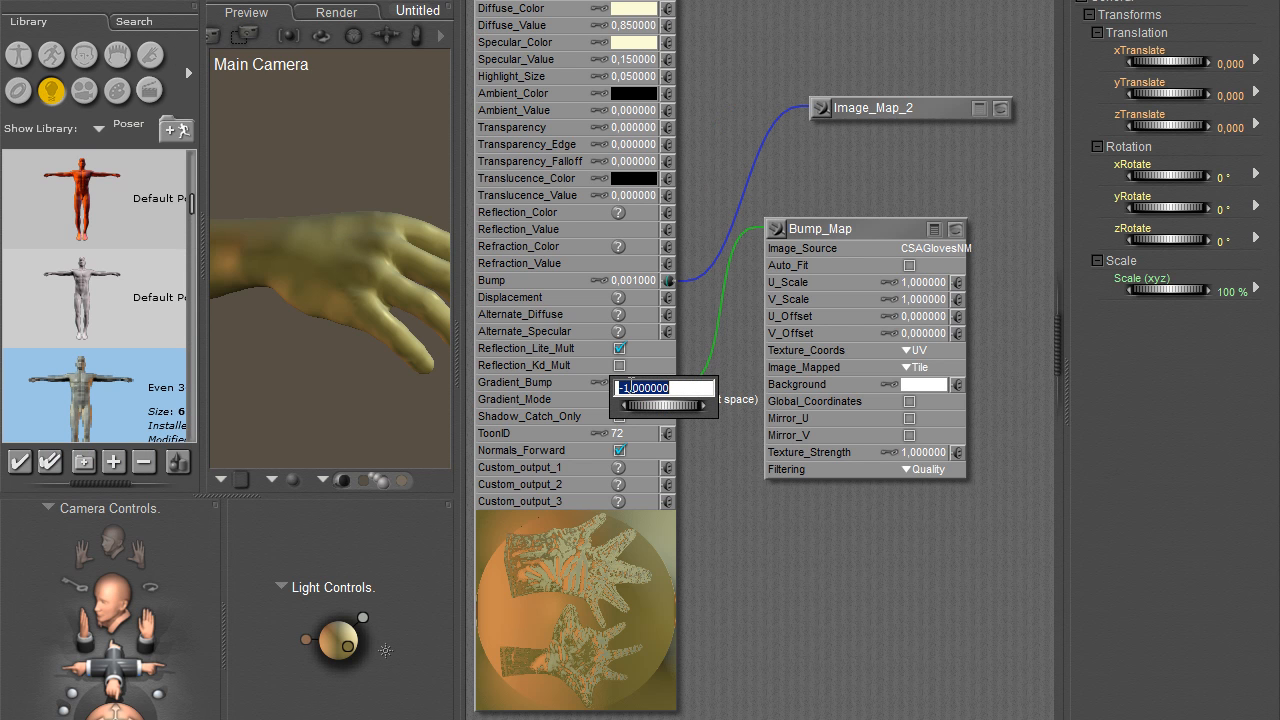
key("Return")
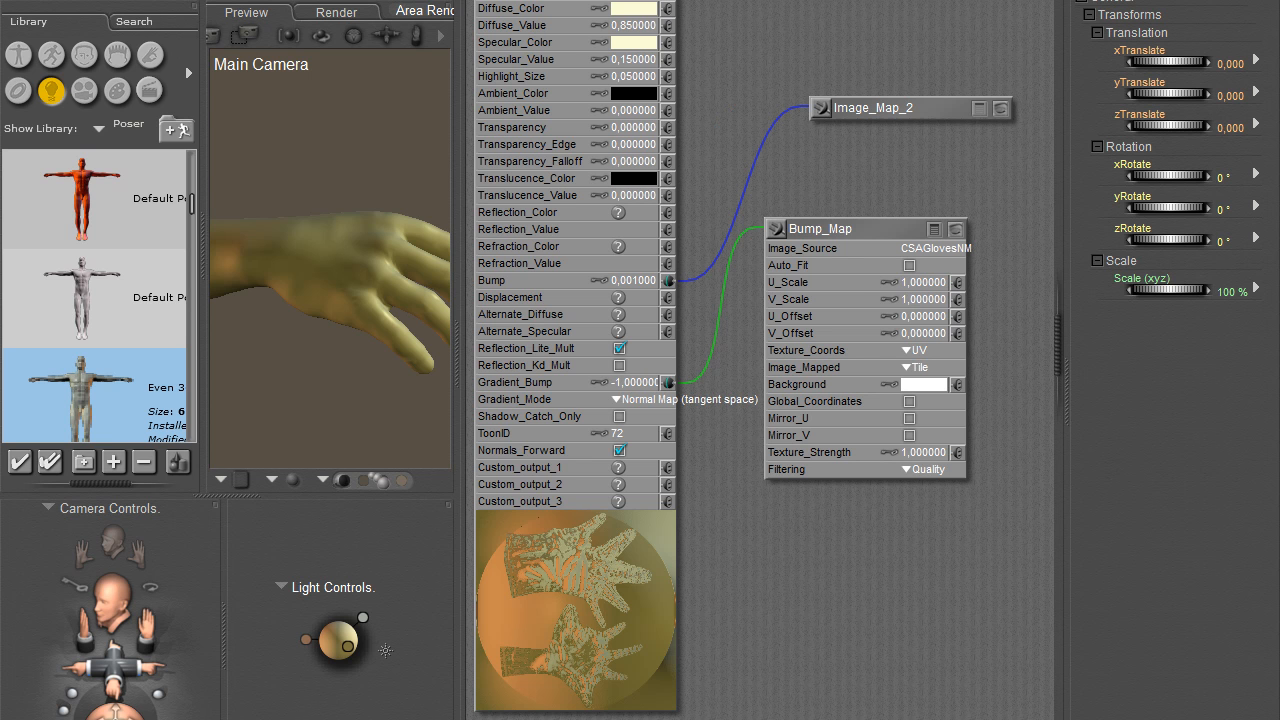
- Return to the Pose room and frame the crouching Michael 4 wearing the mask and gloves
left_click(60, 1)
left_click_drag(99, 191, 142, 56)
left_click_drag(121, 260, 8, 190)
left_click_drag(90, 246, 12, 222)
left_click_drag(115, 178, 341, 174)
left_click_drag(119, 240, 167, 256)
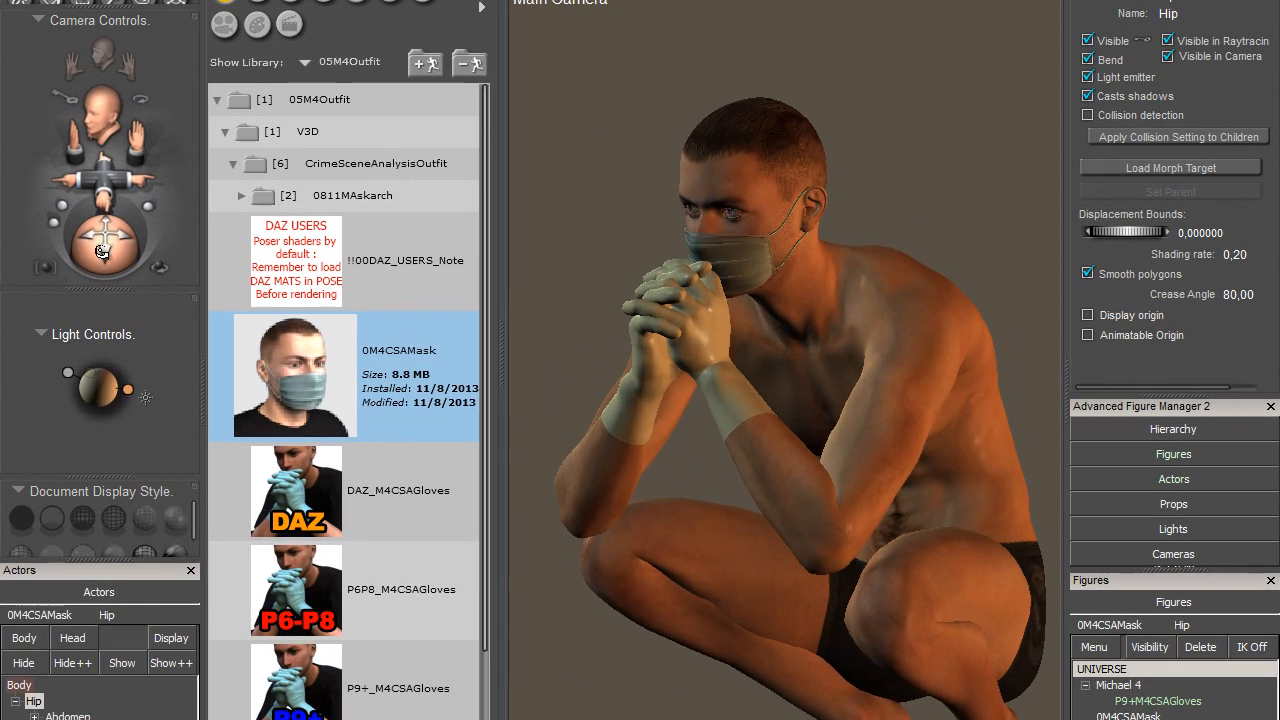
- Select Michael 4's Body and test the full-body morphs with BodyBuilder at 0.290, Bulk at 0.070 and Heavy at about 0.29
left_click(883, 517)
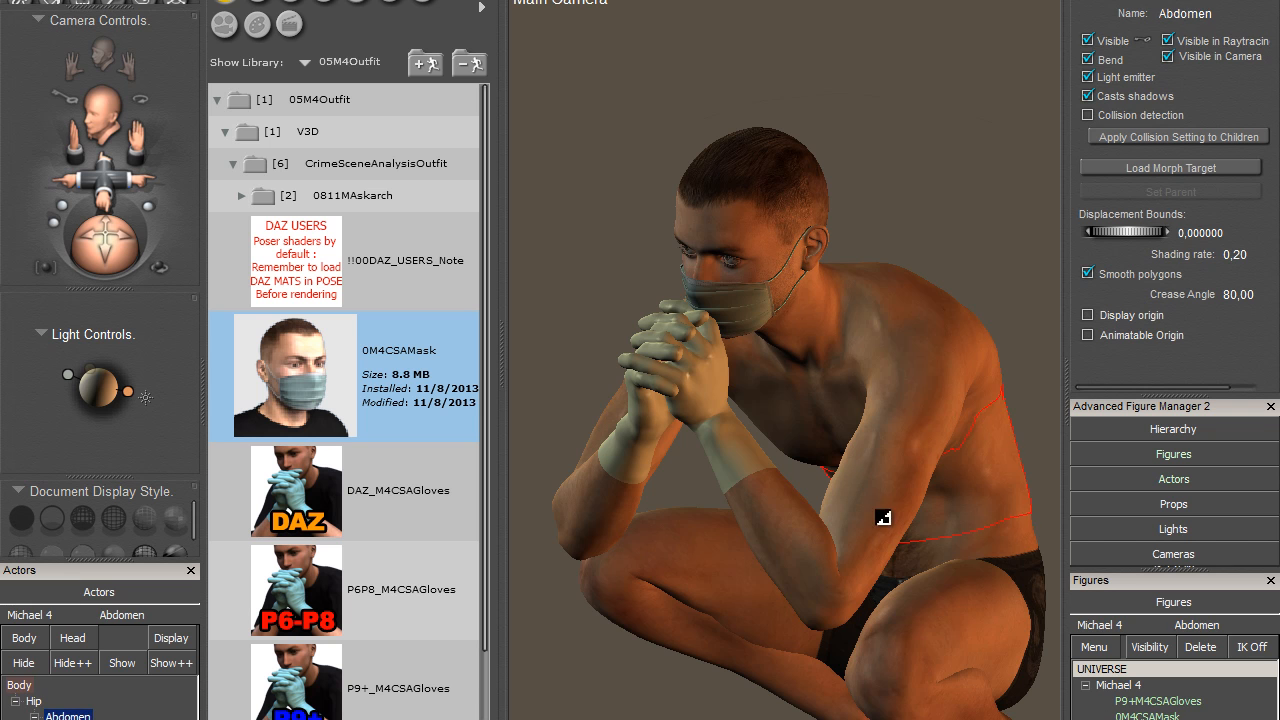
left_click(1085, 0)
left_click(1110, 0)
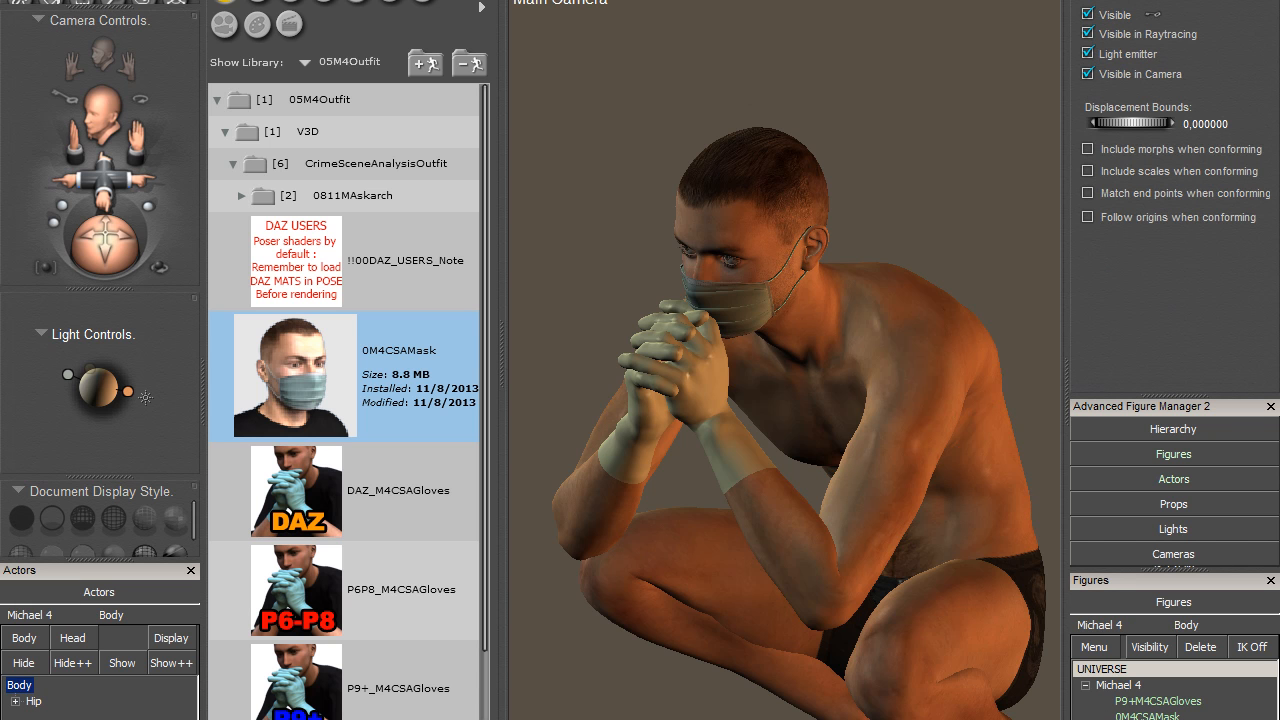
left_click(1200, 0)
left_click_drag(1270, 58, 1279, 246)
left_click_drag(1148, 146, 1149, 190)
left_click(1144, 204)
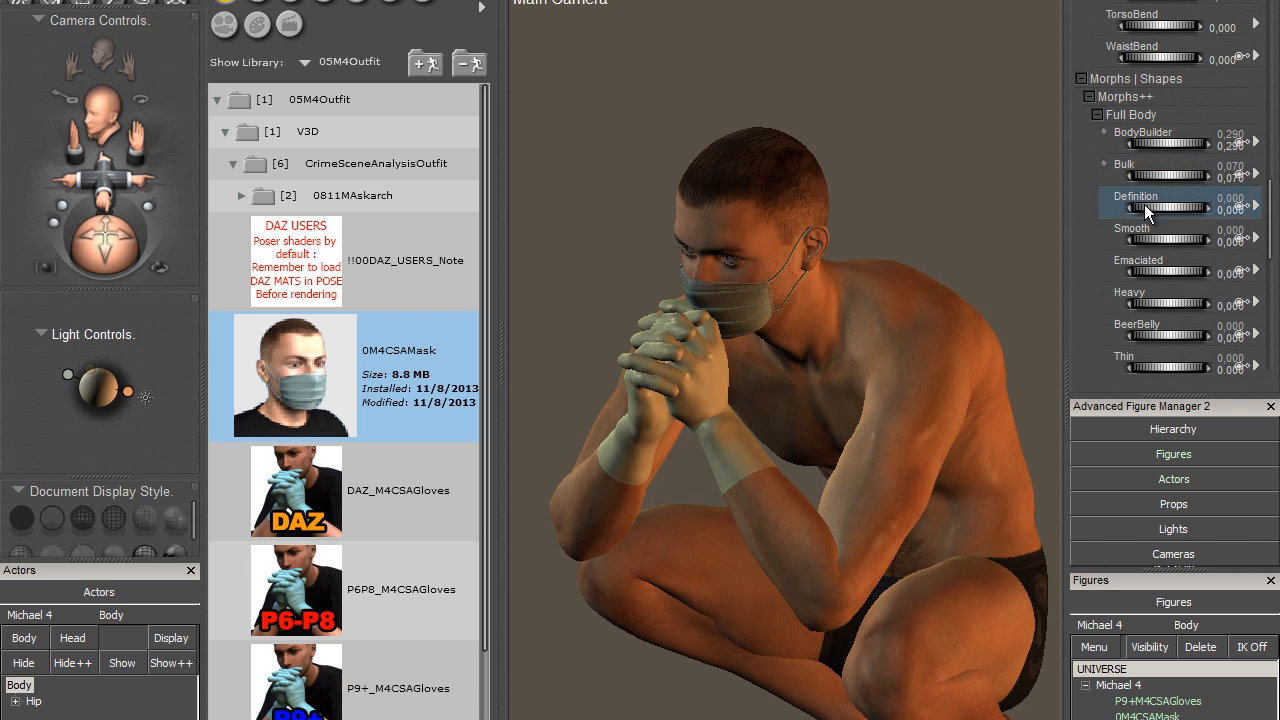
left_click_drag(1147, 308, 1230, 298)
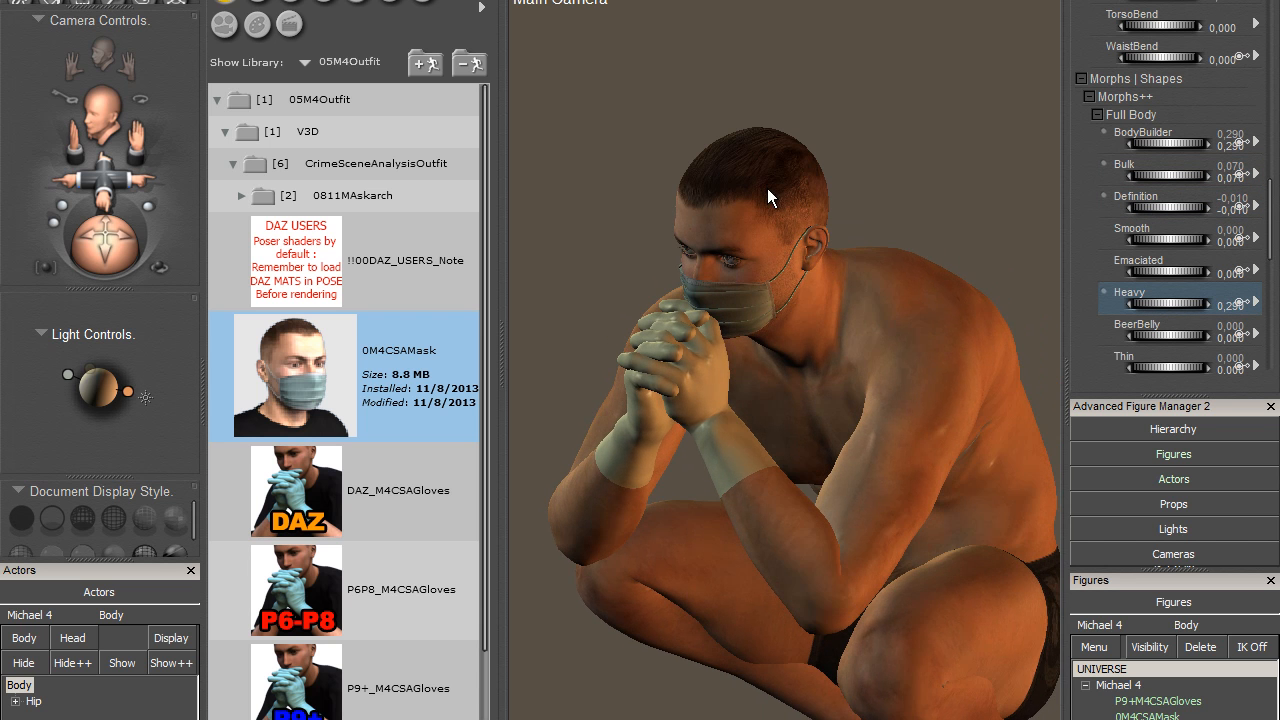
- Reset all of Michael 4's pose and morph values
left_click(710, 157)
left_click(1143, 686)
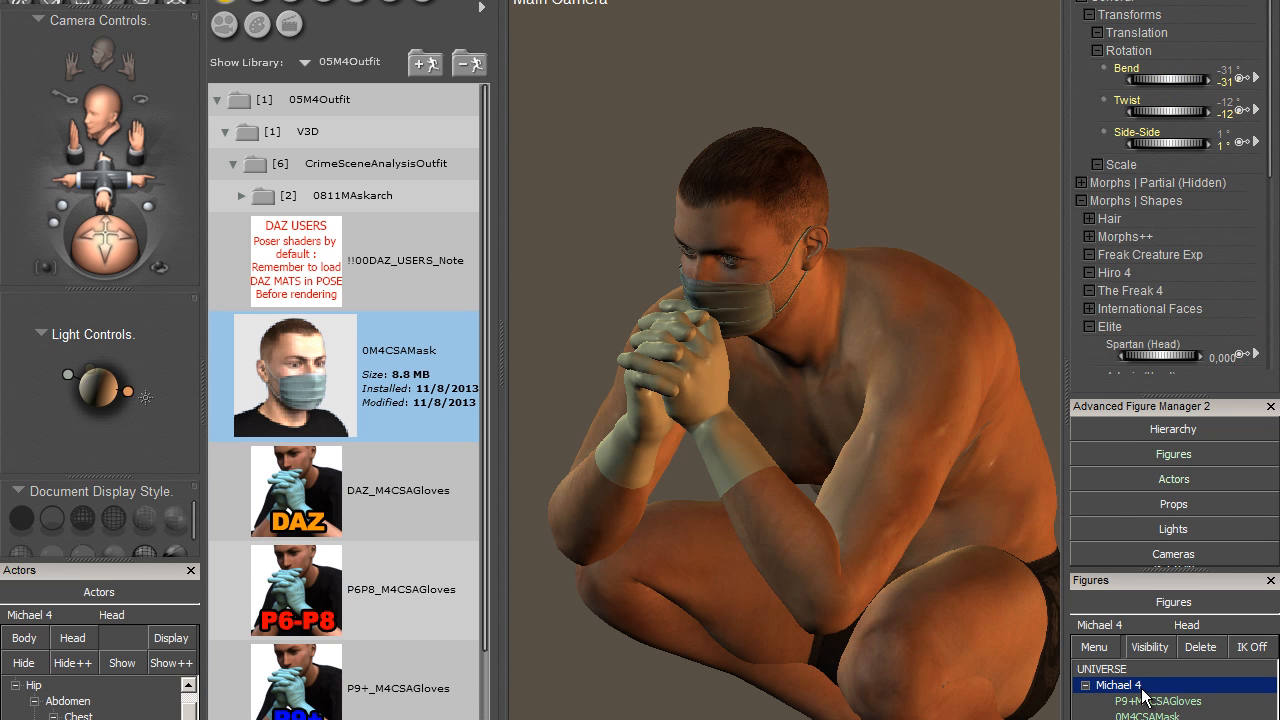
right_click(1143, 686)
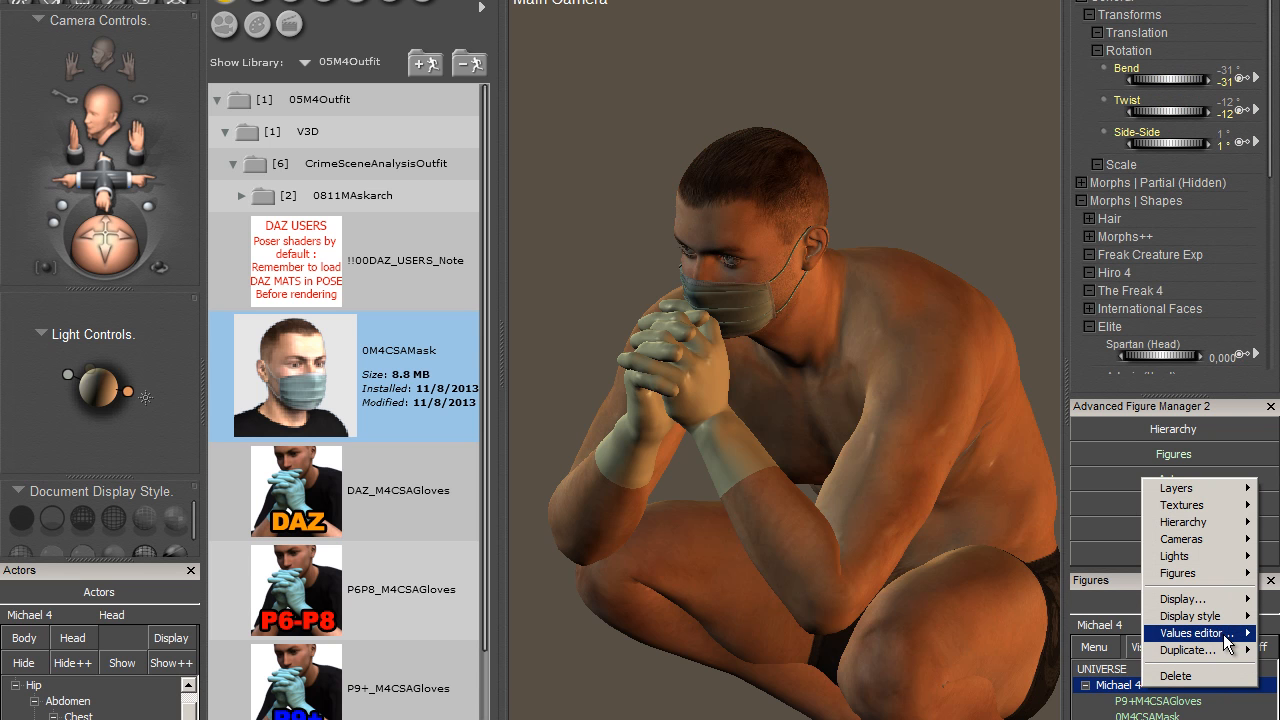
mouse_move(1173, 640)
mouse_move(1100, 630)
left_click(1195, 645)
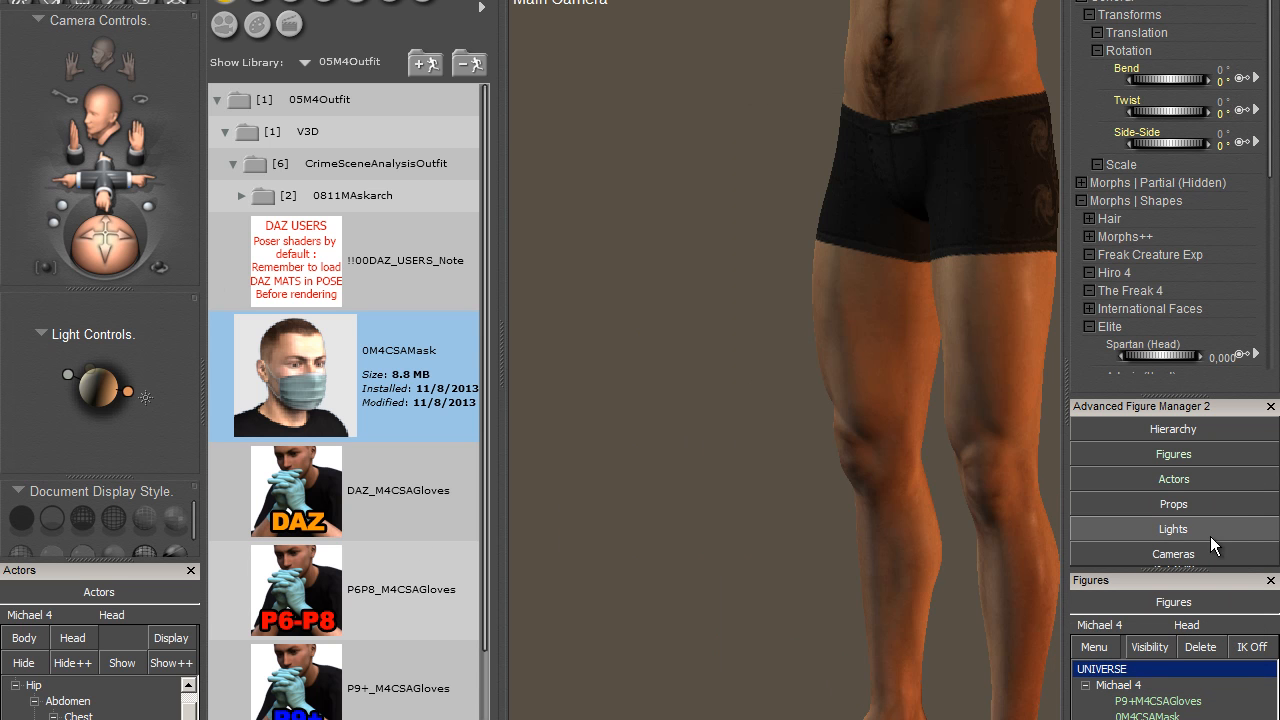
- Open the Full Head & Face group of Michael 4's Morphs++ shapes and adjust the FaceRound morph
left_click_drag(139, 126, 24, 700)
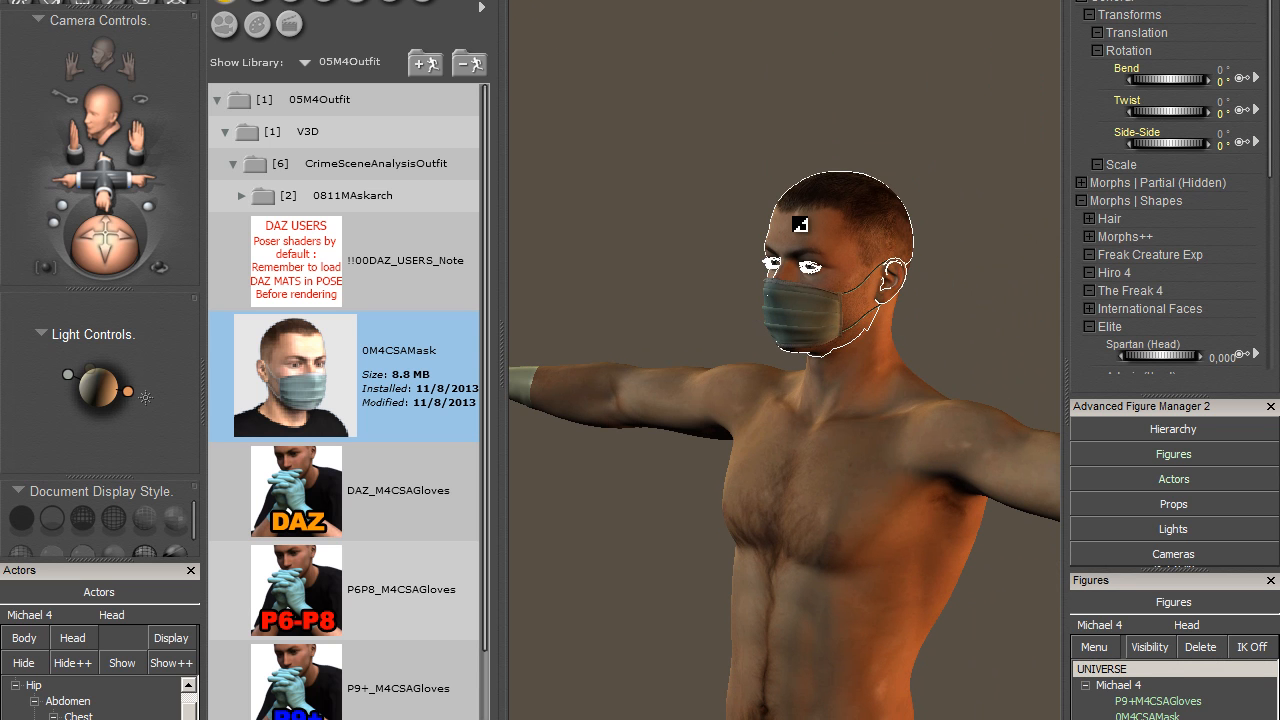
left_click_drag(1262, 143, 1276, 233)
left_click(1089, 136)
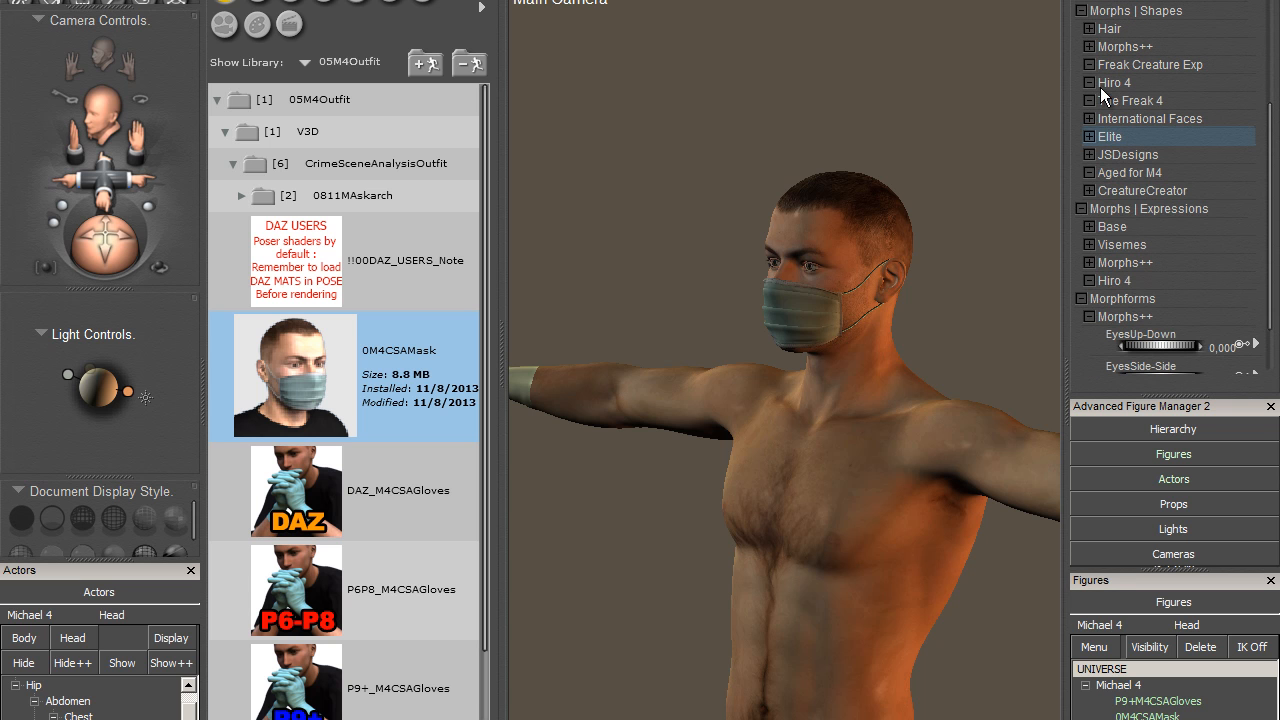
left_click(1090, 47)
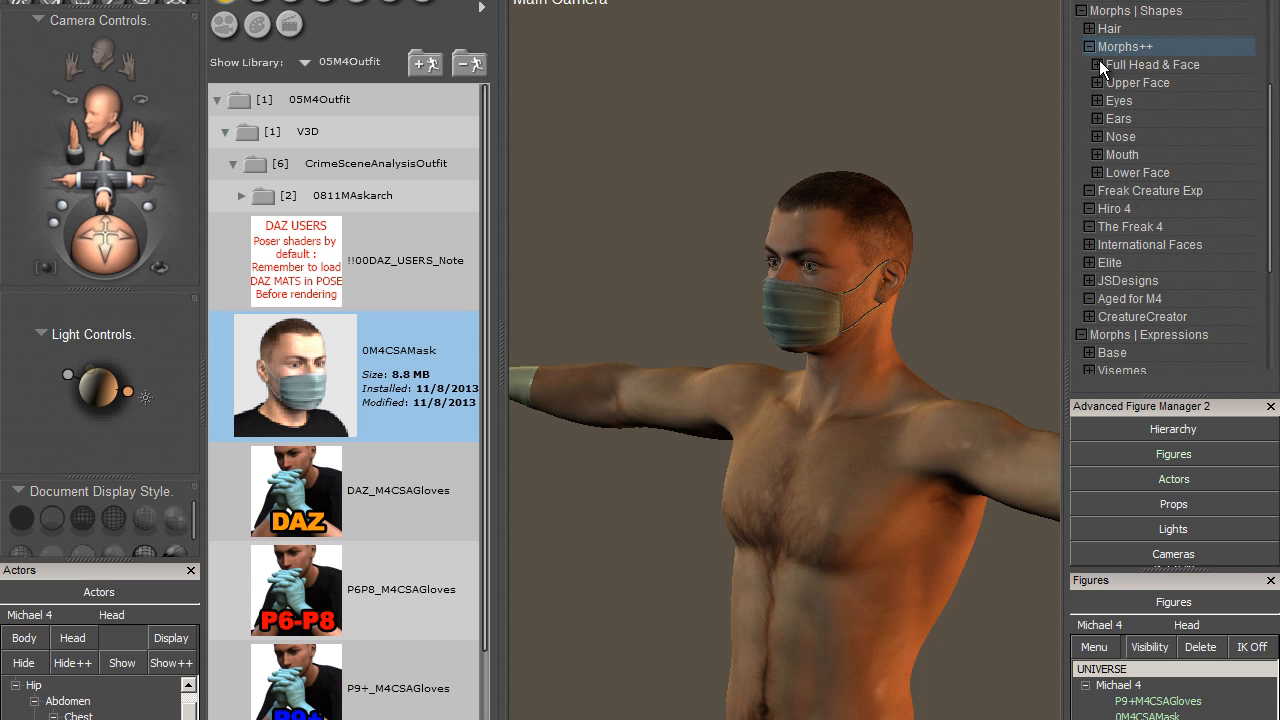
left_click(1097, 65)
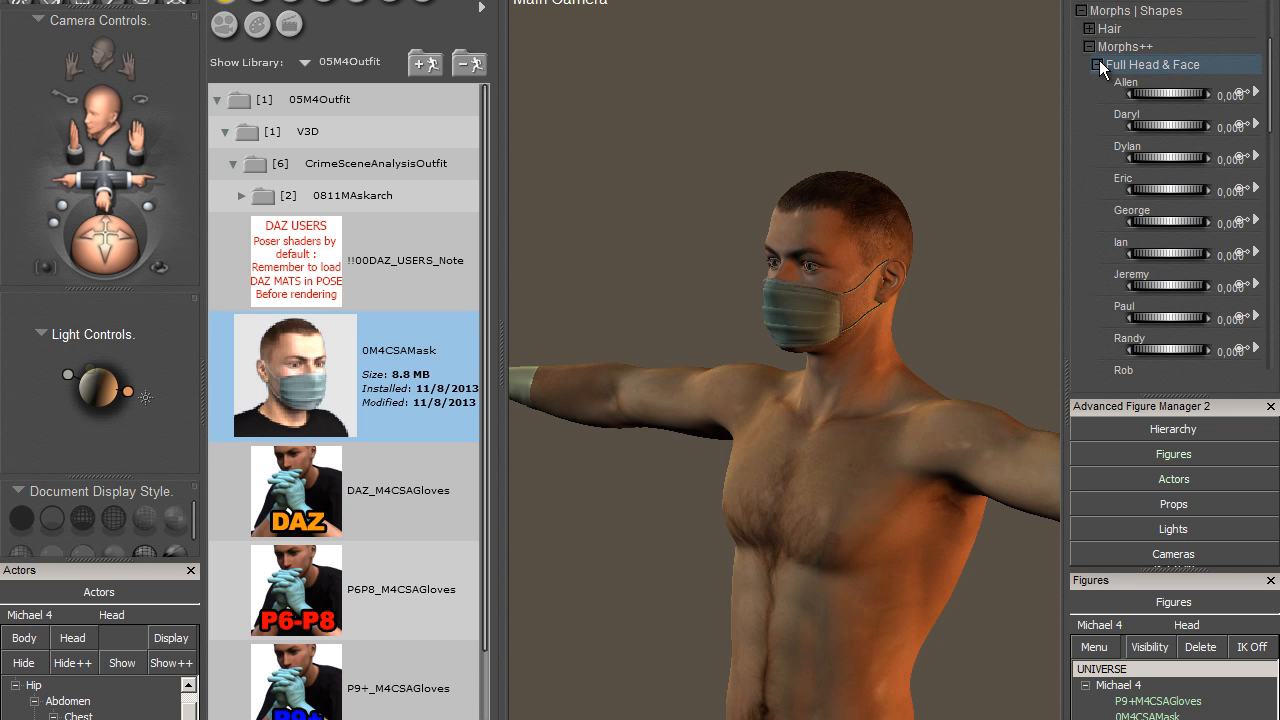
left_click_drag(1271, 100, 1278, 245)
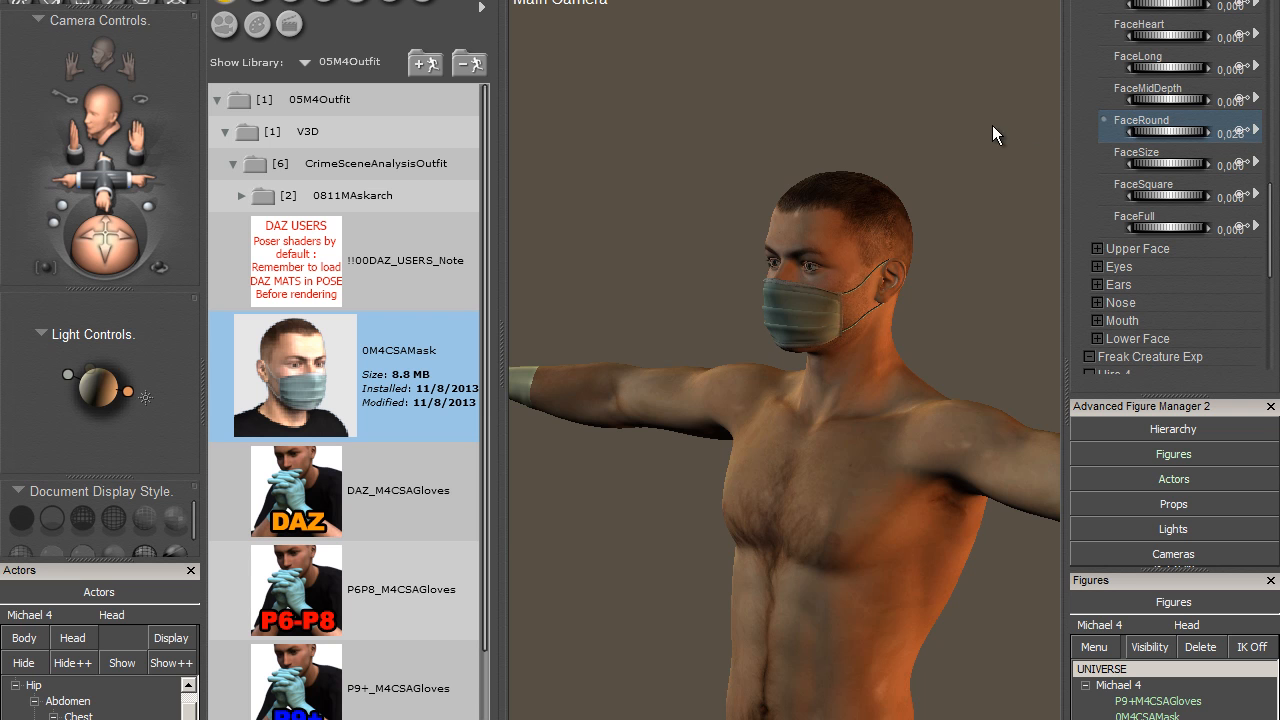
left_click_drag(992, 125, 1170, 130)
- Frame the masked face and set FaceSize to about -0.5, FaceSquare to about 0.49 and FaceFull to about 0.04
mouse_move(88, 236)
left_mouse_down()
mouse_move(126, 194)
mouse_move(98, 220)
left_mouse_up()
left_click_drag(131, 157, 131, 180)
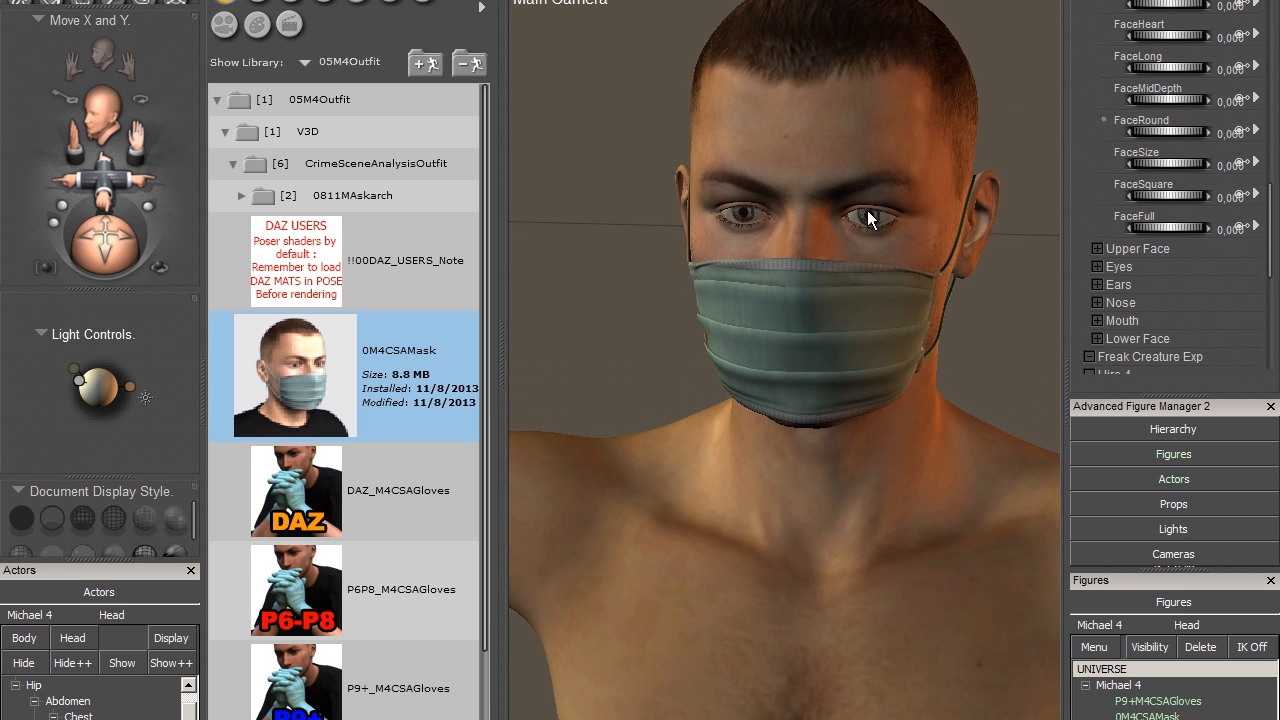
left_click_drag(1180, 163, 1276, 216)
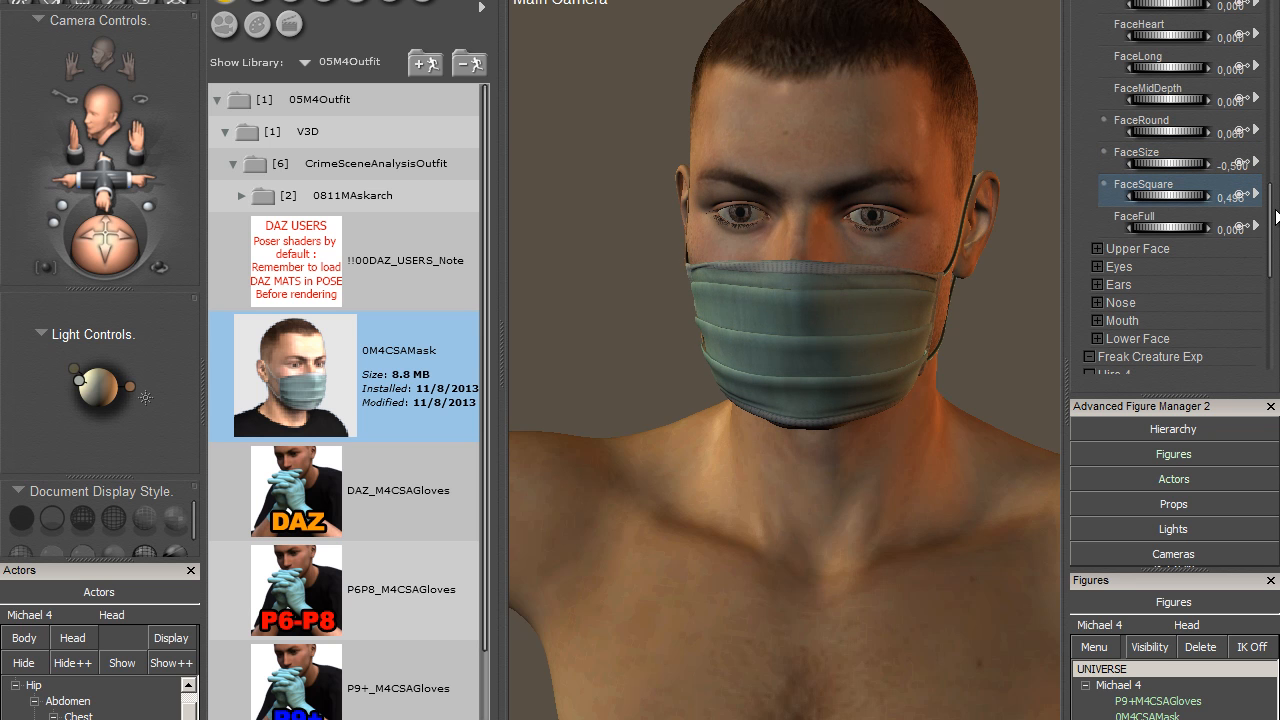
mouse_move(1150, 235)
left_mouse_down()
mouse_move(1221, 231)
mouse_move(1106, 239)
mouse_move(1160, 246)
left_mouse_up()
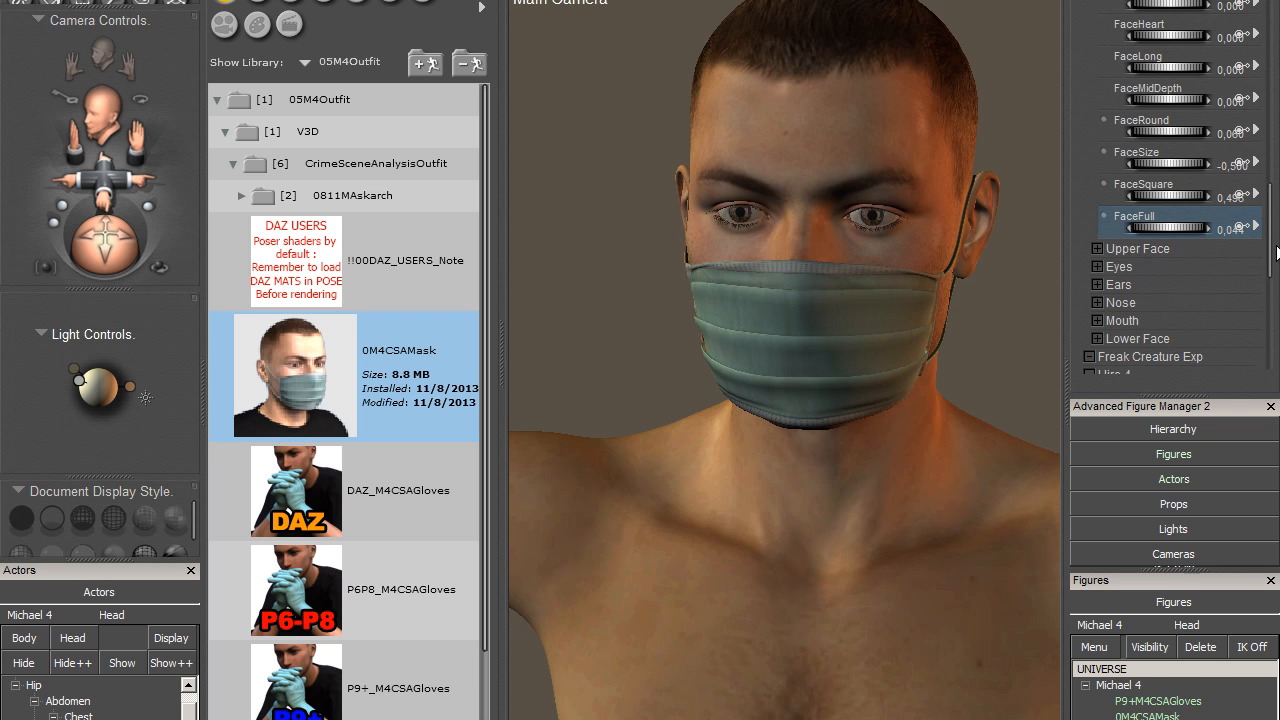
- Set the ChinWidth morph in the head's Lower Face group to about 0.48
left_click(1097, 338)
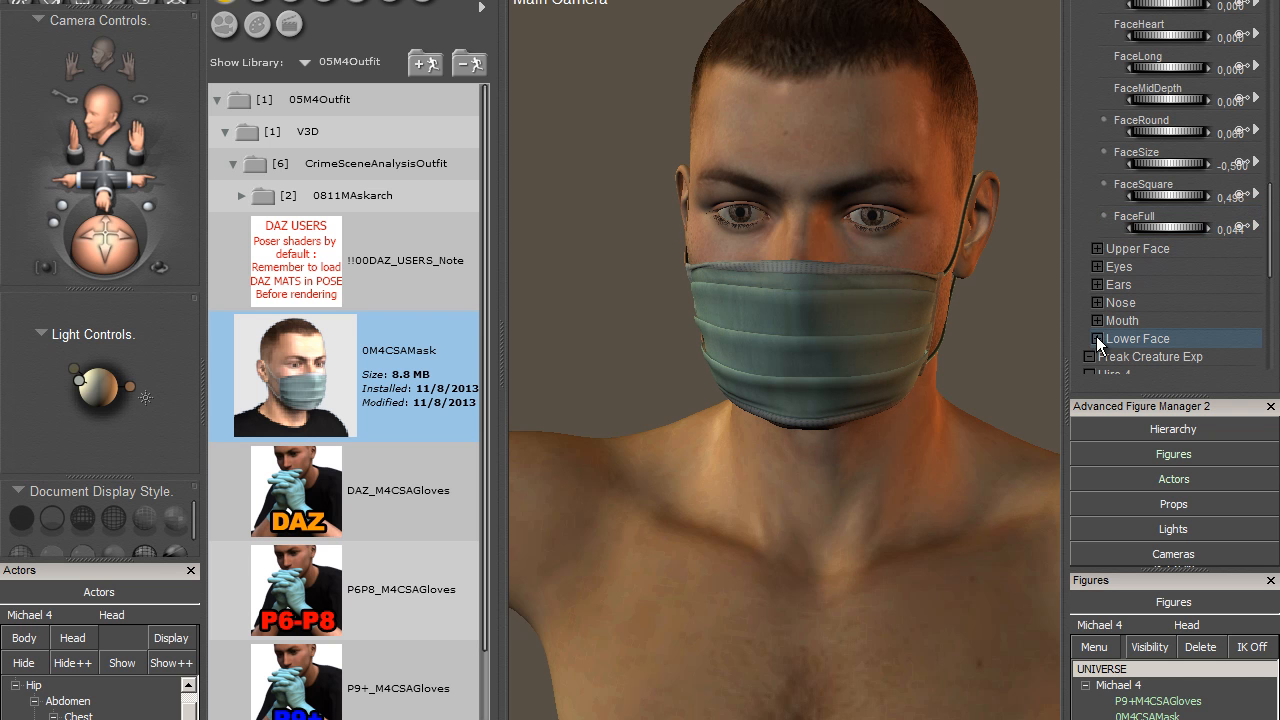
left_click_drag(1269, 149, 1270, 192)
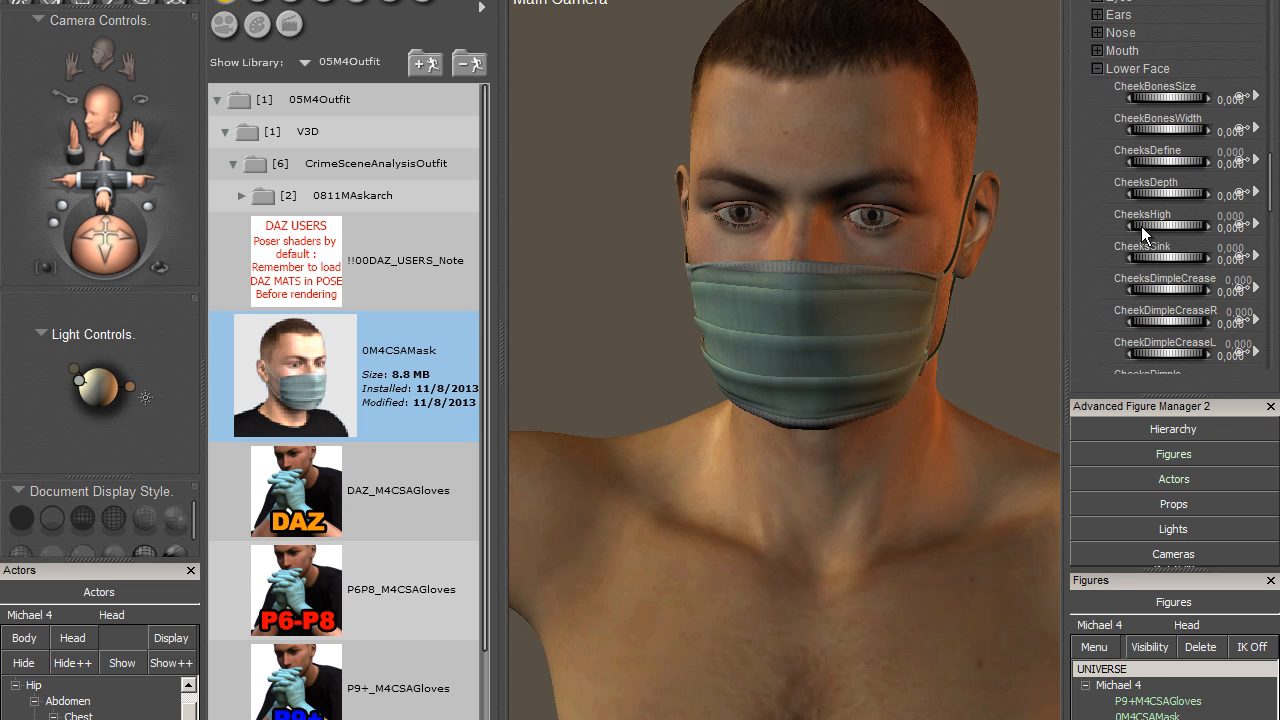
left_click_drag(1274, 187, 1277, 280)
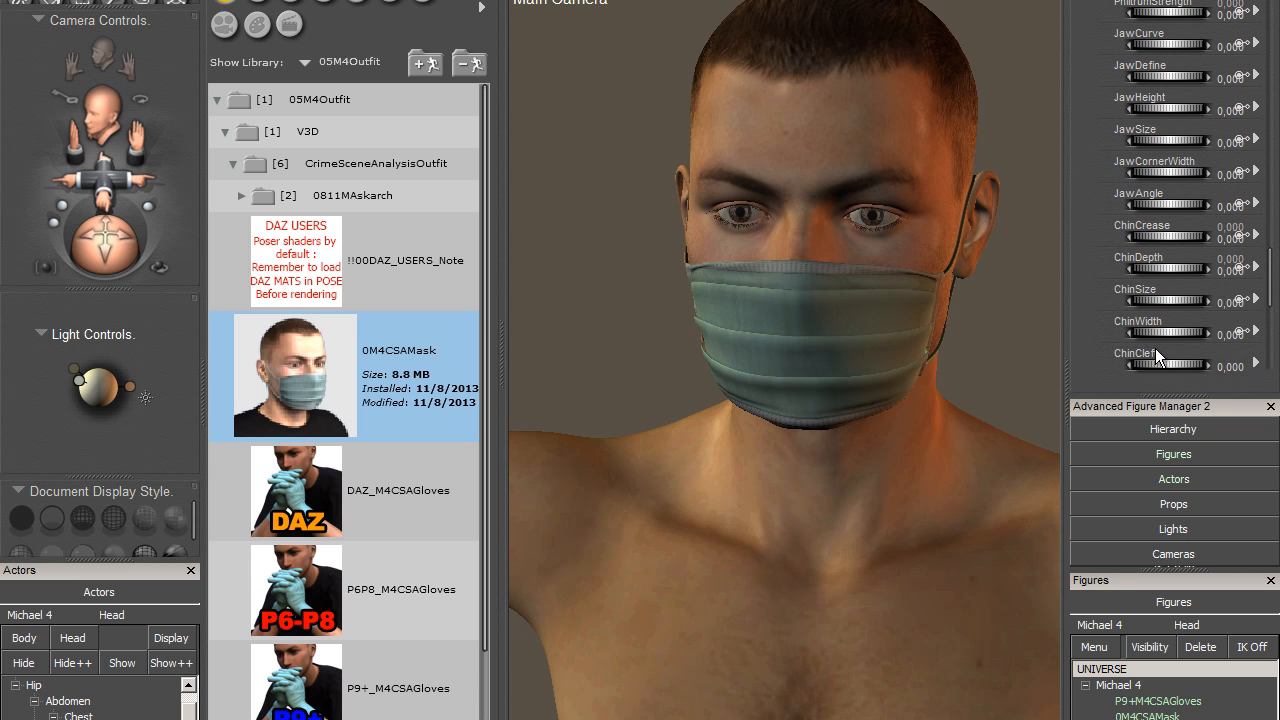
left_click_drag(1248, 337, 1260, 358)
left_click_drag(1159, 364, 1190, 364)
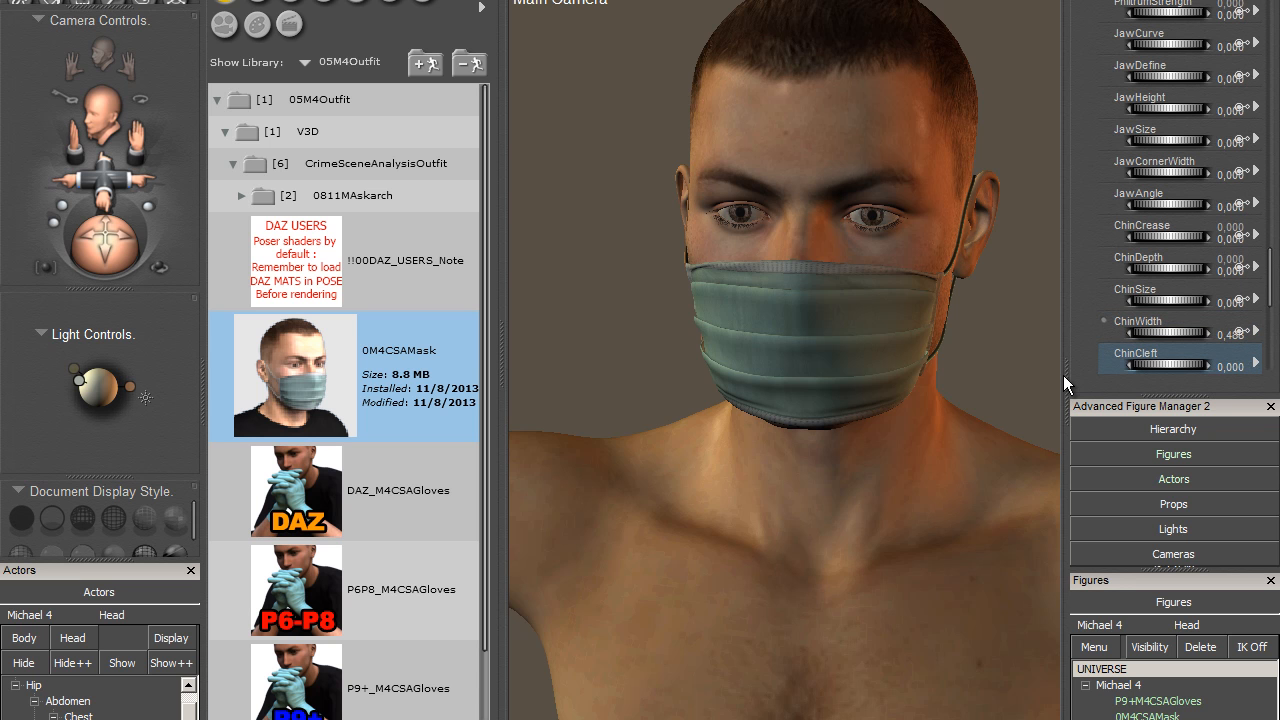
- Reset all of Michael 4's values to clear the face and chin morphs
scroll(1262, 289, "up", 4)
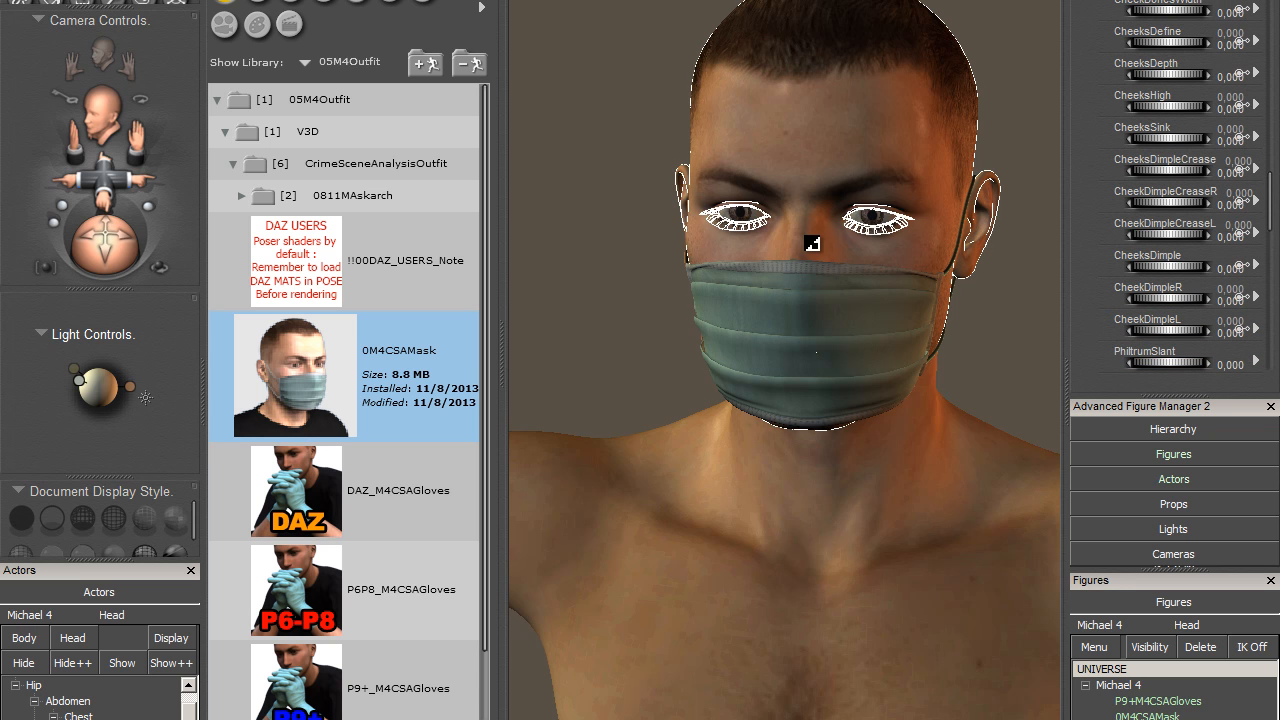
left_click(815, 276)
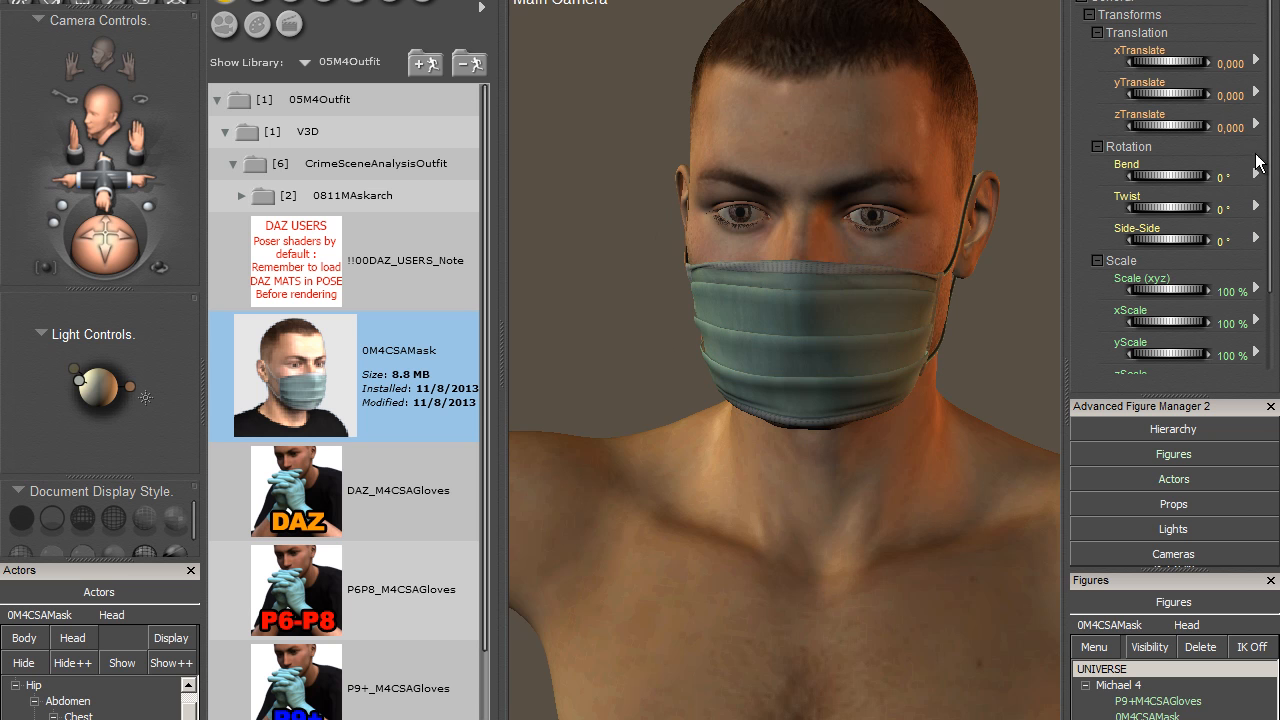
left_click(851, 223)
right_click(1115, 688)
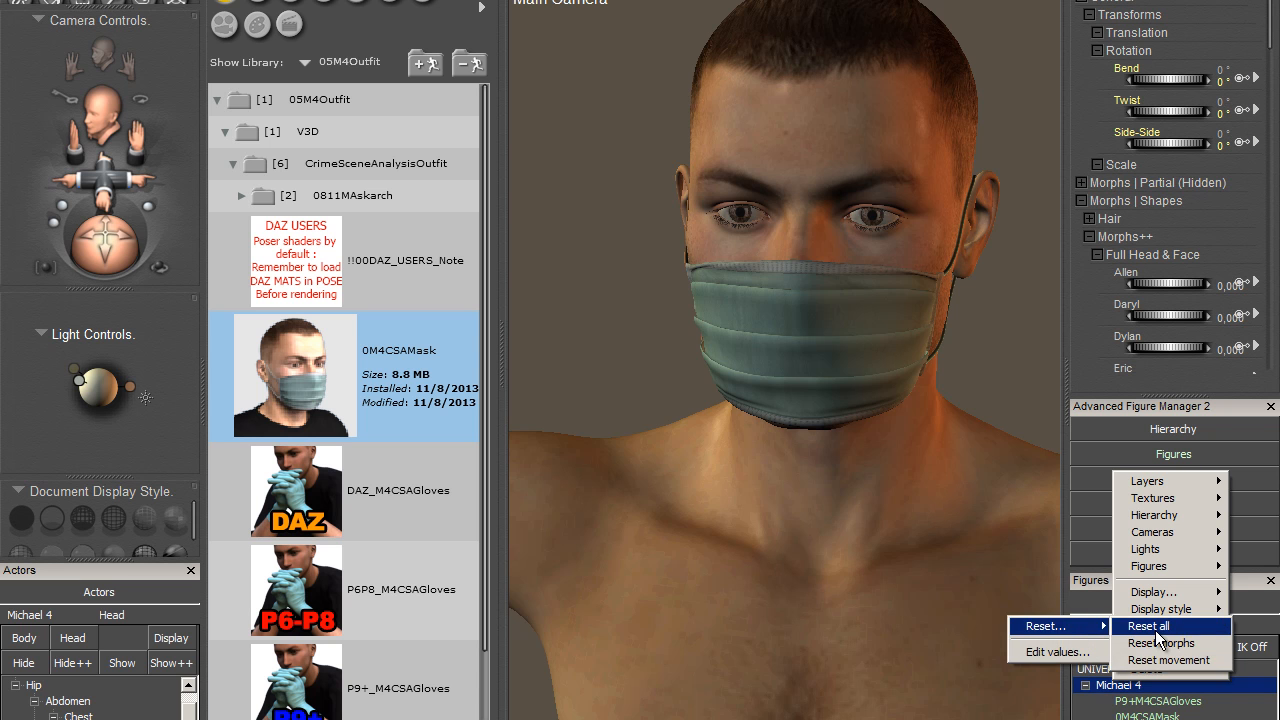
left_click(1150, 627)
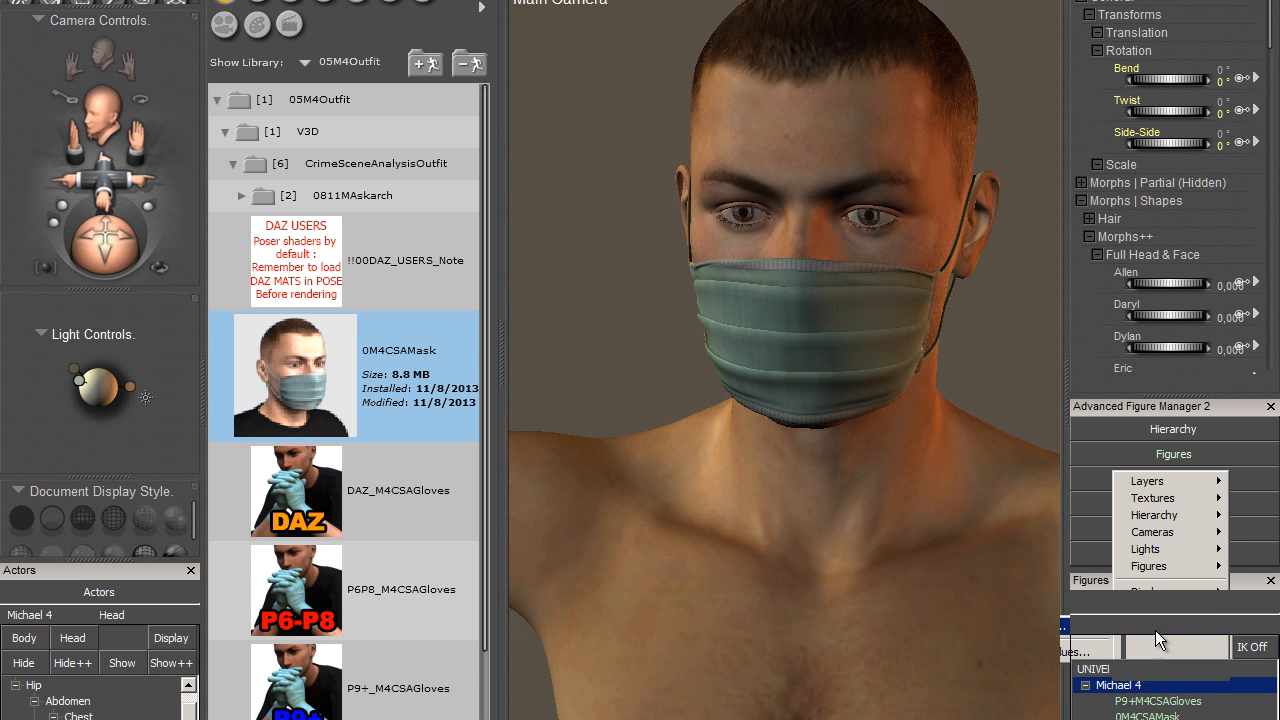
- Select the mask's head part and set its PinchAroundNose to about 0.12, BottomPartHeight to about 0.15 and TopPartHeight to about 0.23
left_click(835, 288)
scroll(1237, 290, "down", 3)
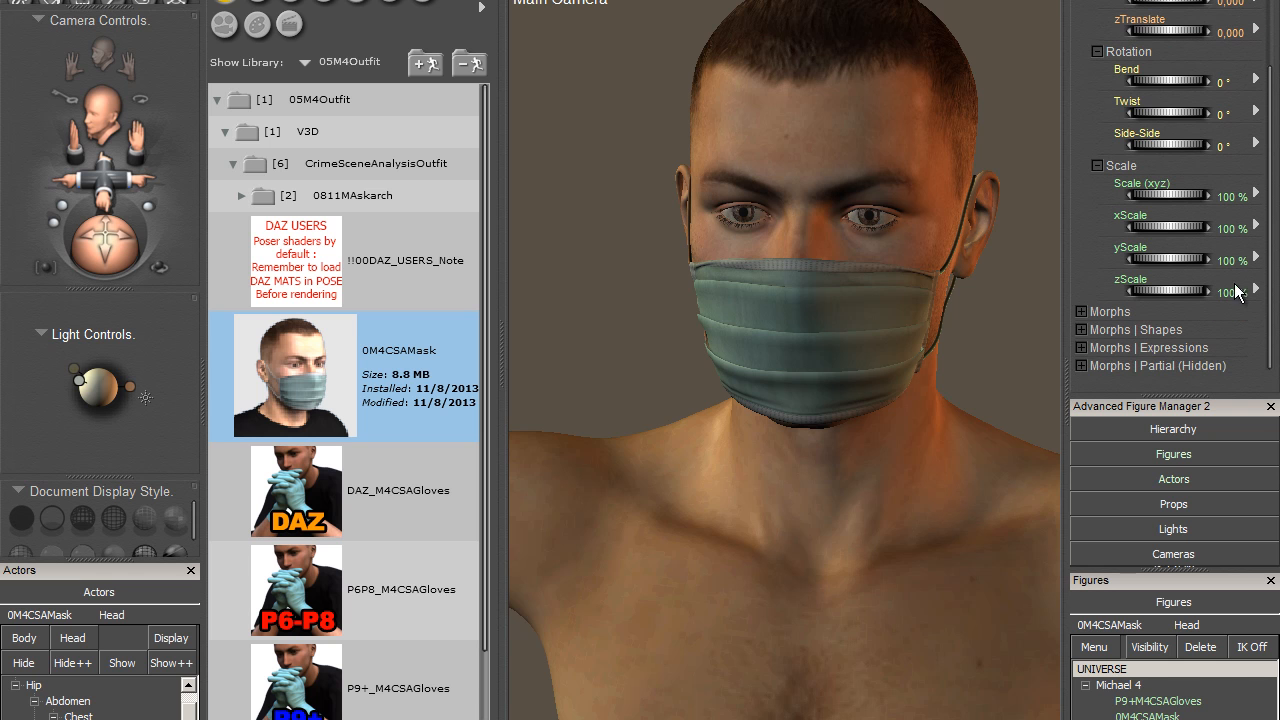
left_click(1082, 312)
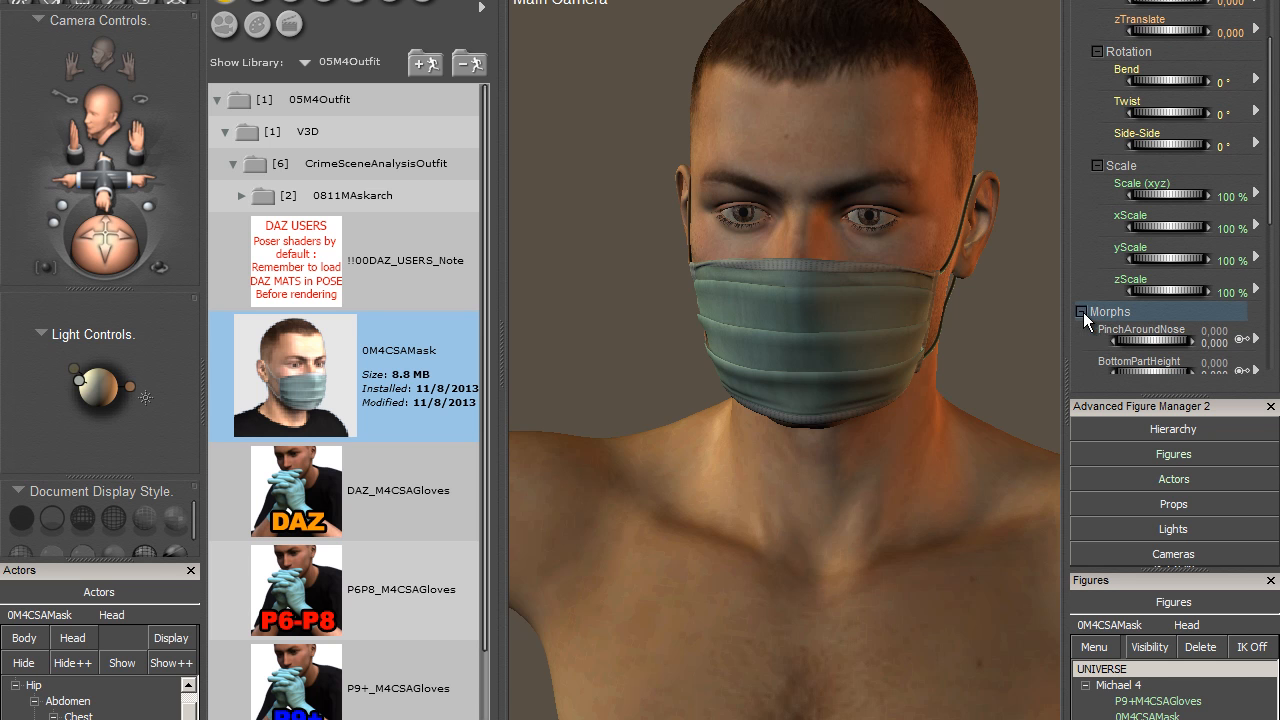
scroll(1275, 225, "down", 2)
scroll(1274, 225, "down", 4)
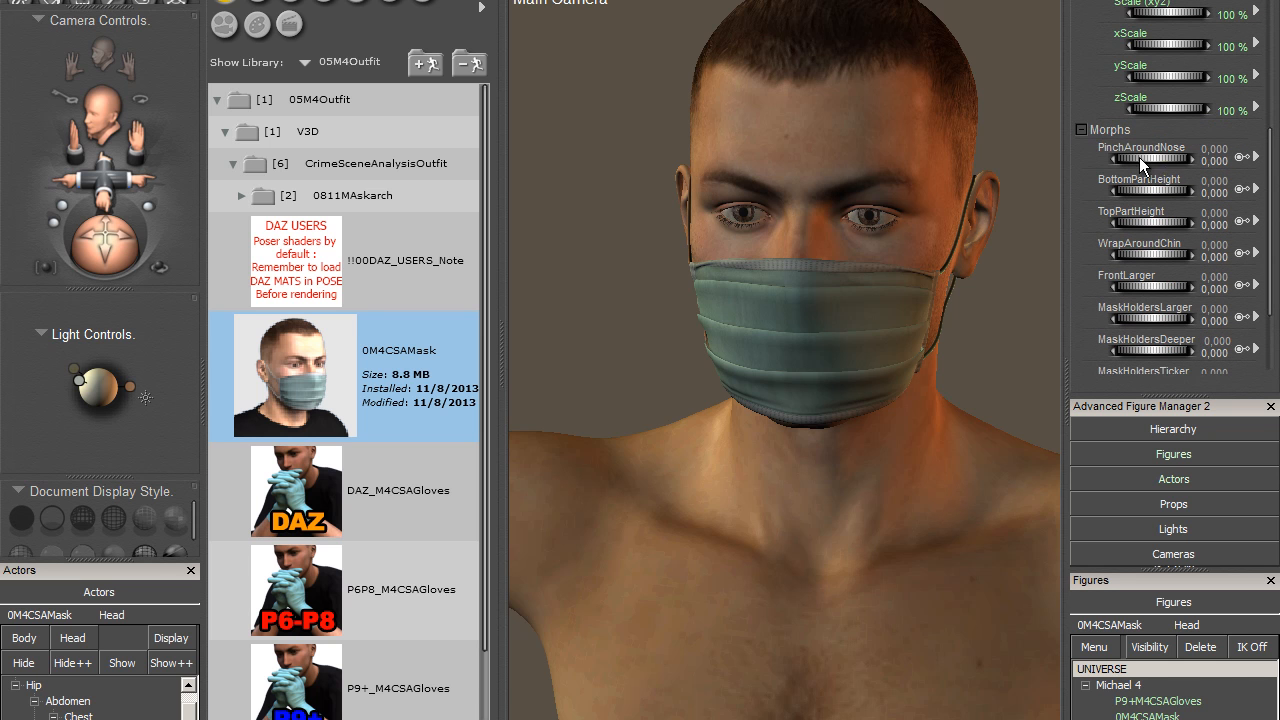
left_click_drag(1139, 157, 1179, 151)
left_click_drag(1279, 163, 1160, 216)
- Try the mask's AwayFromFace morph at about 0.49, inspect it in profile, and reduce it to about 0.07
scroll(1150, 320, "down", 3)
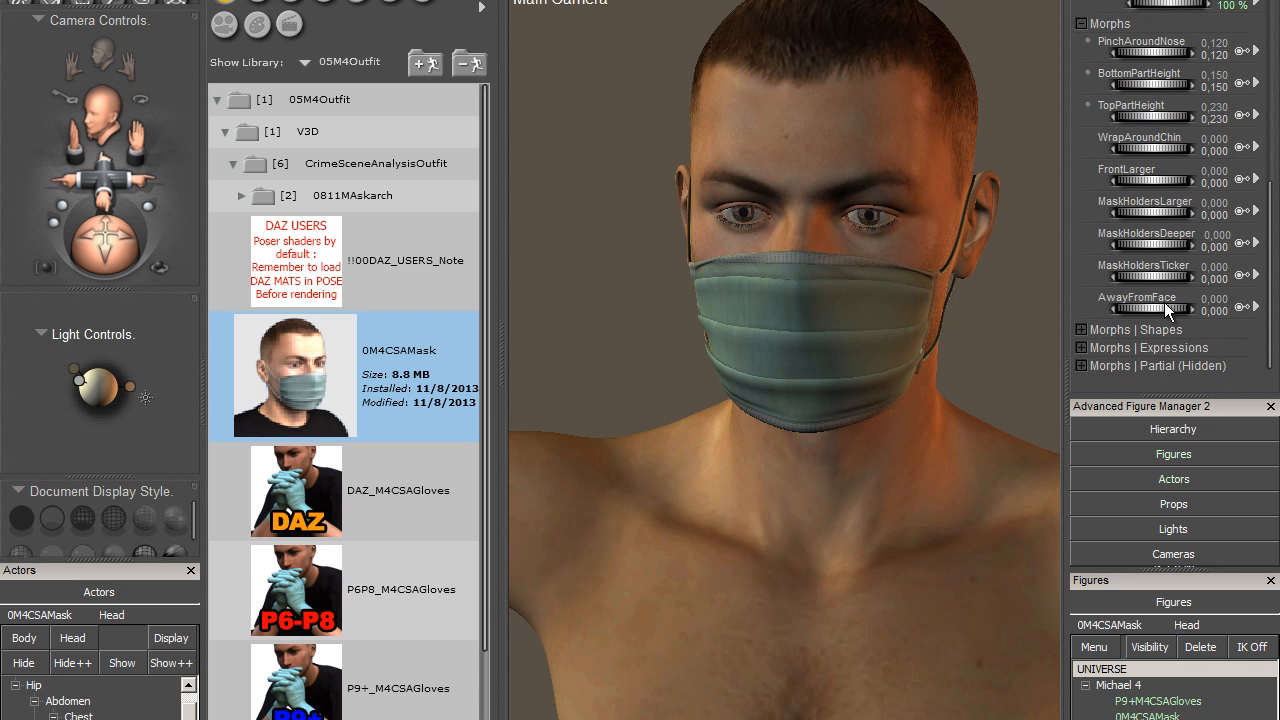
left_click(1166, 308)
left_click_drag(1166, 308, 1129, 310)
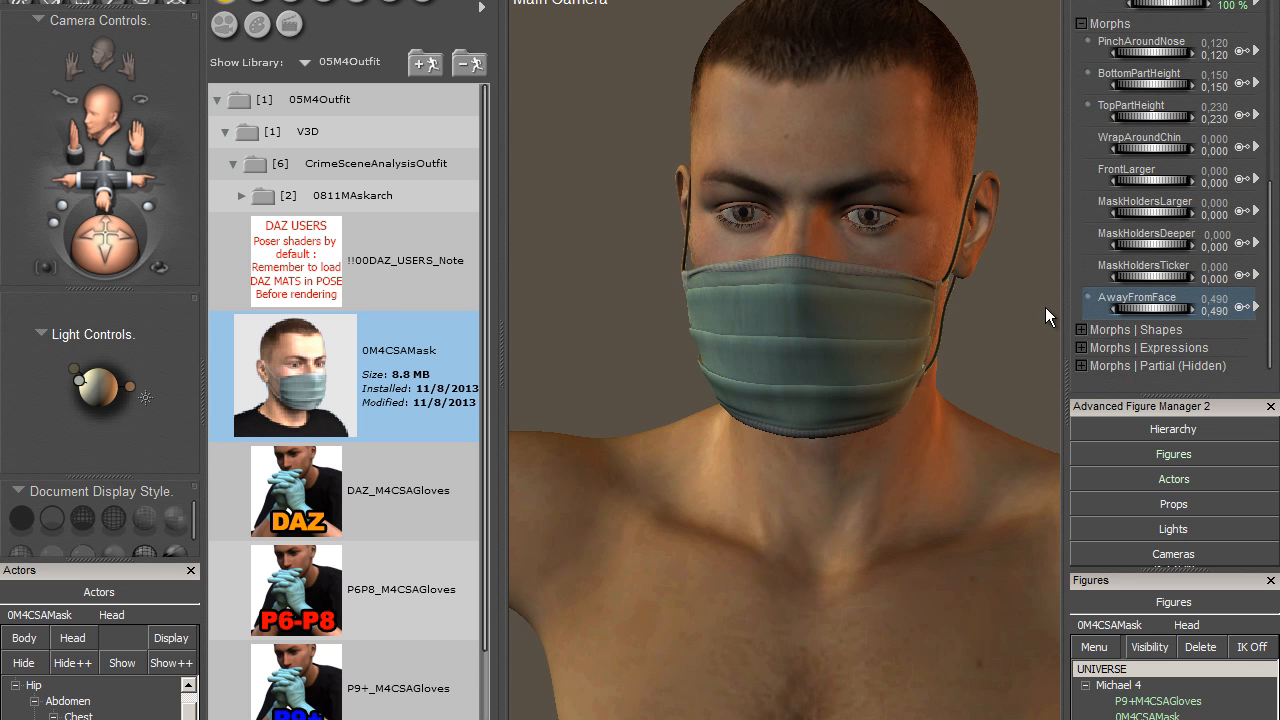
left_click_drag(78, 232, 210, 250)
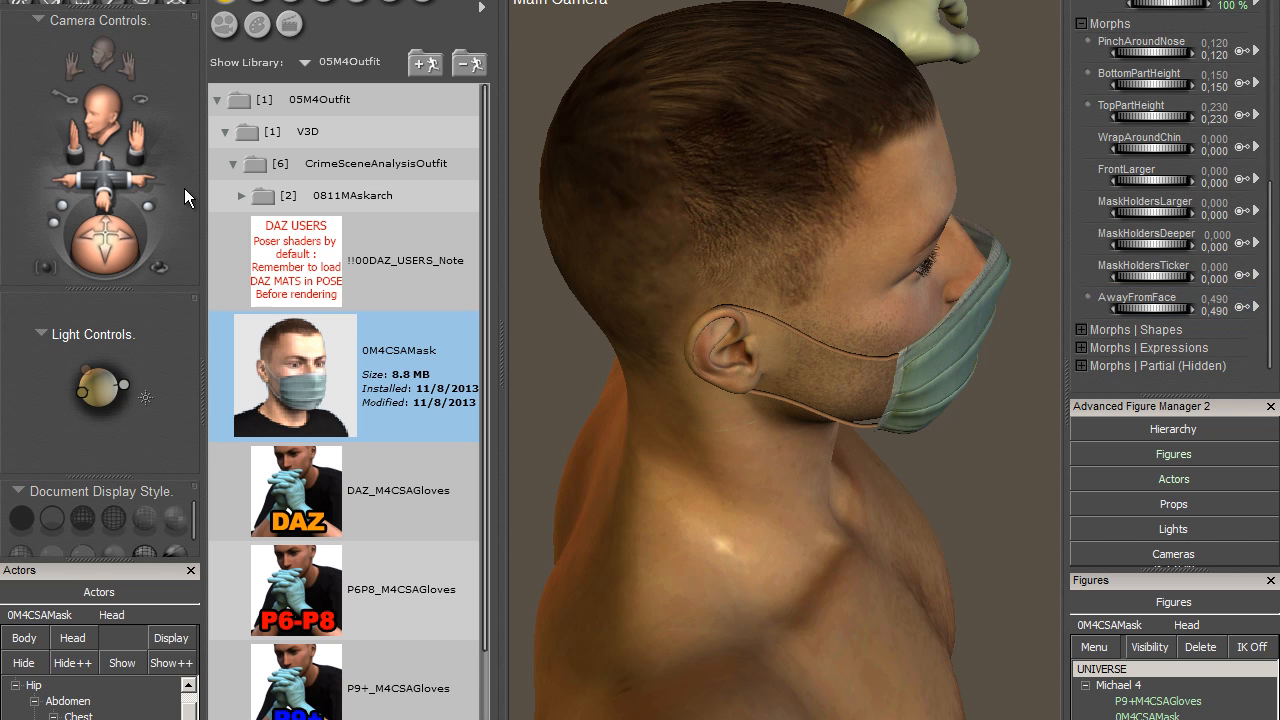
left_click_drag(1203, 308, 1061, 318)
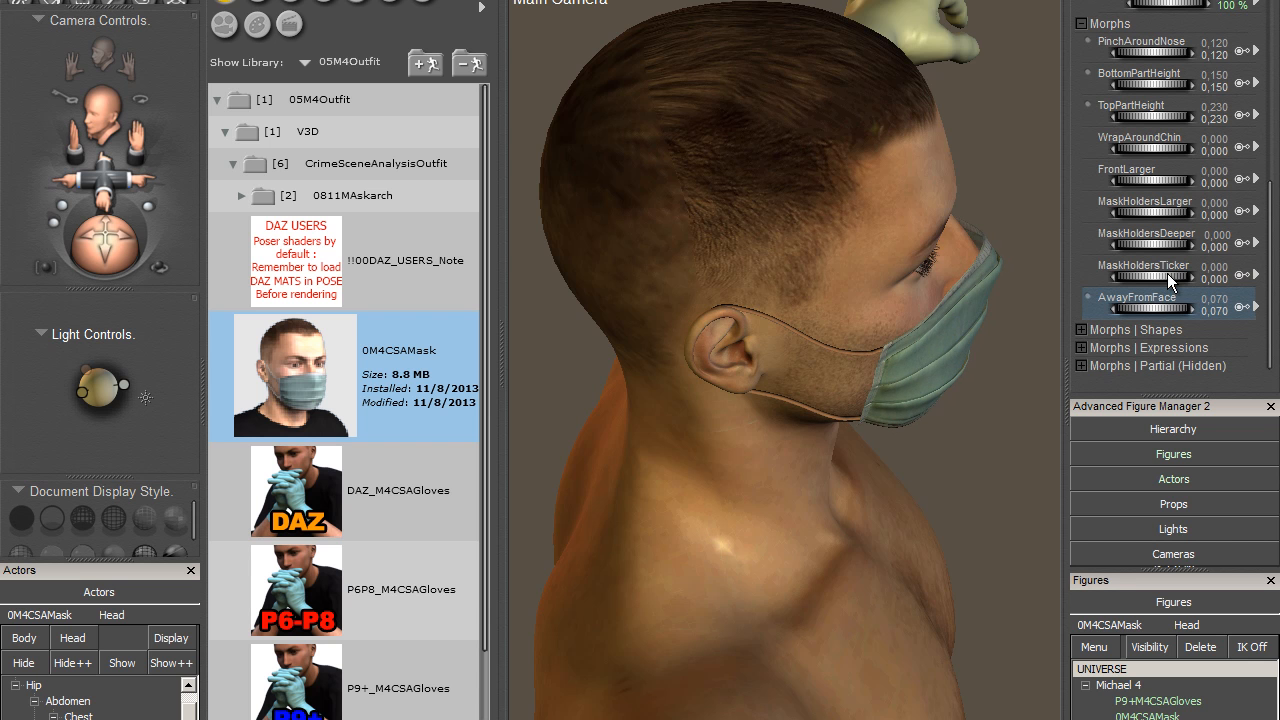
- Test the MaskHoldersTicker morph at about 0.16 on the mask's straps and set it back to 0
left_click_drag(99, 240, 28, 220)
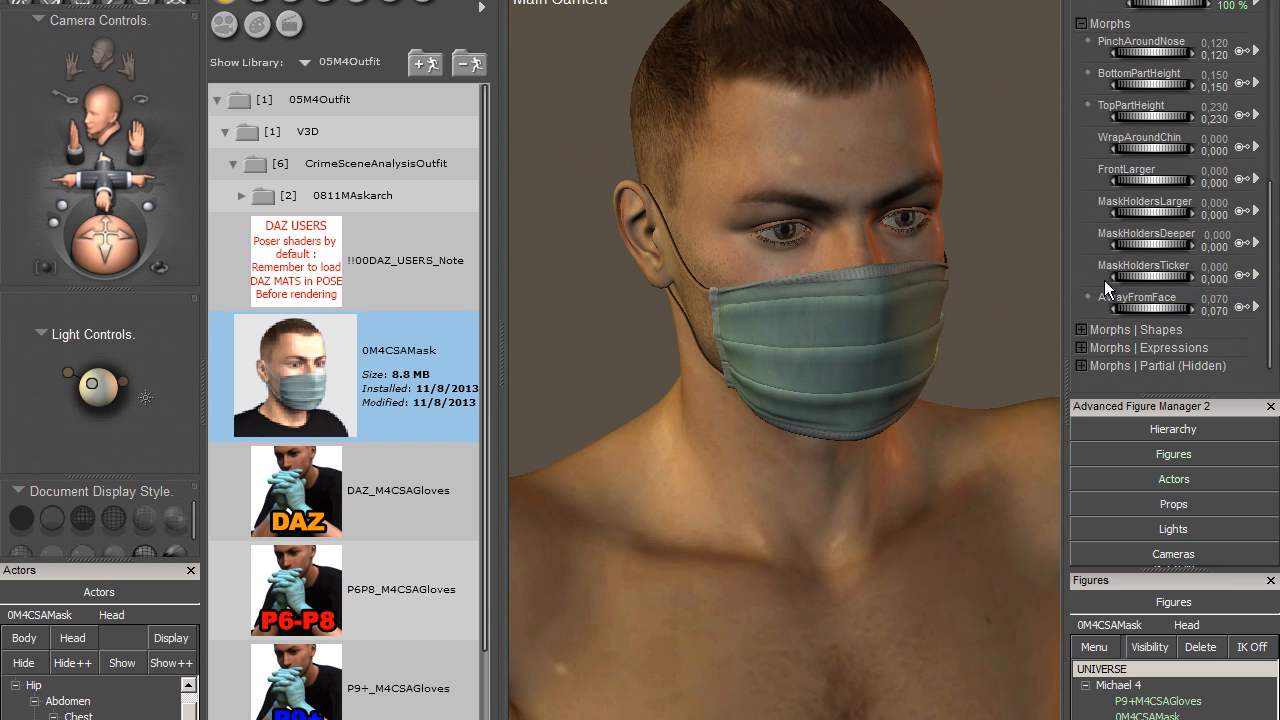
left_click_drag(1146, 277, 1172, 288)
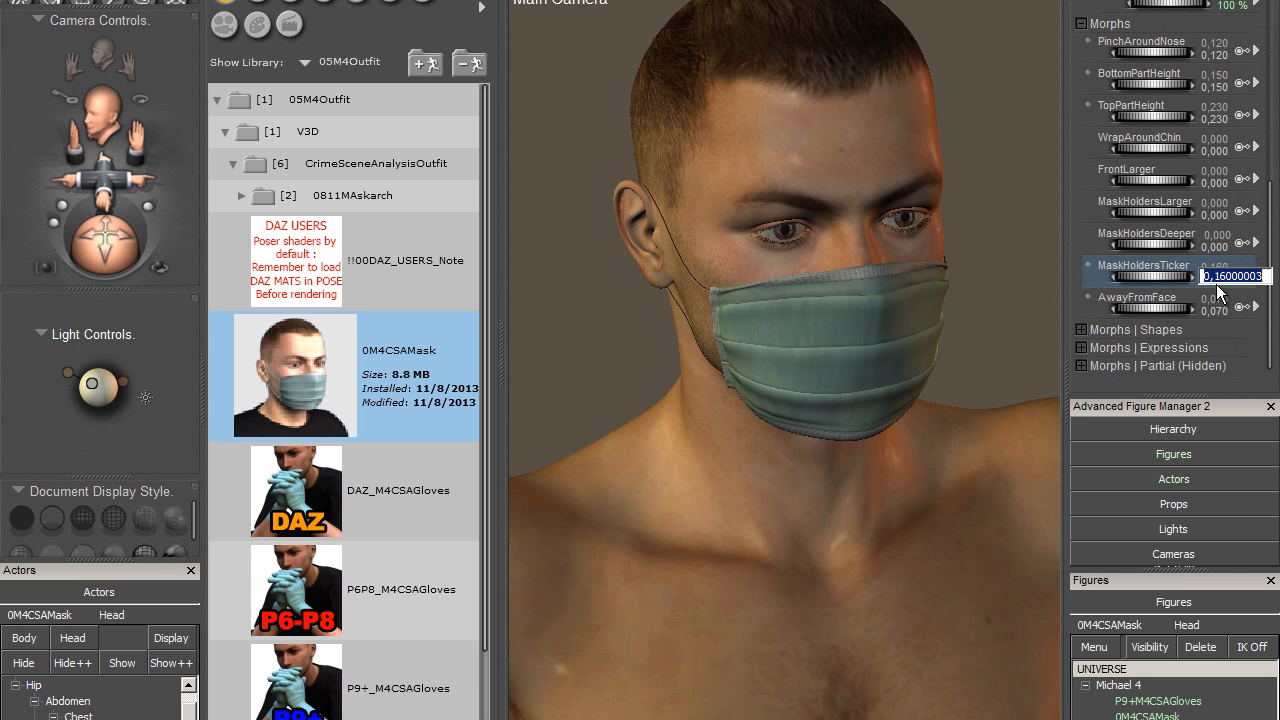
type("0")
key("Return")
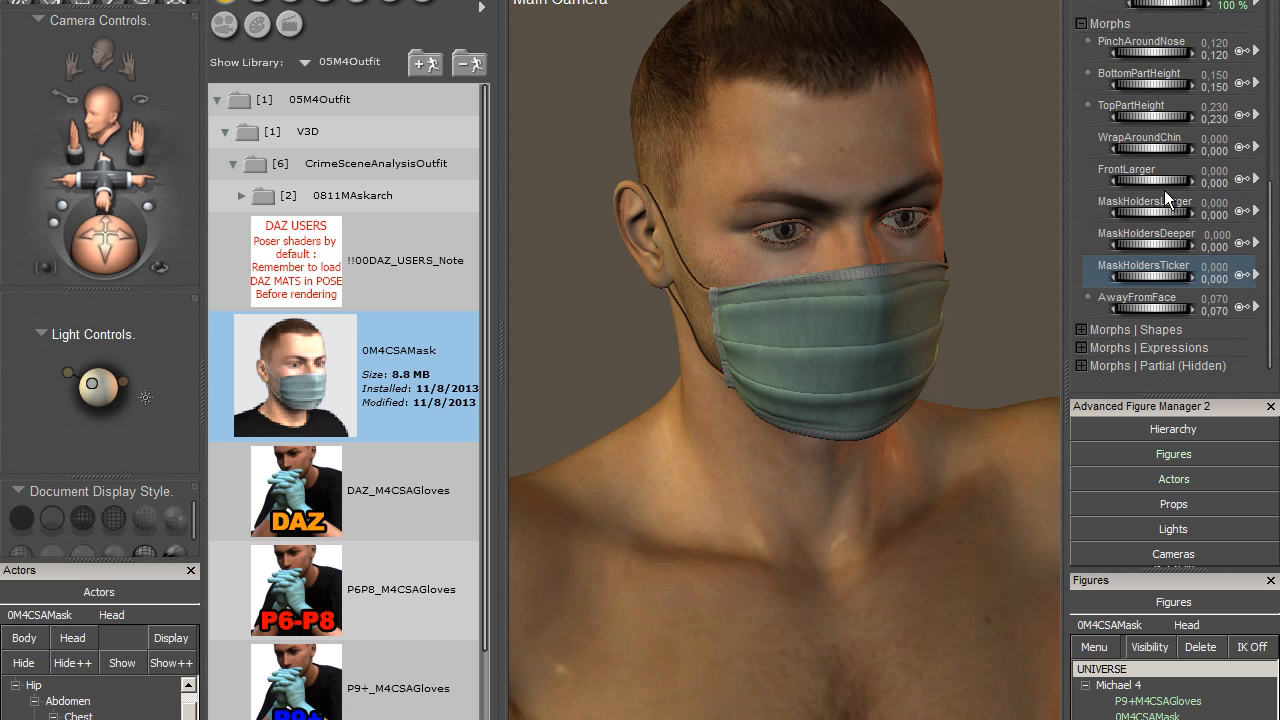
- Set the mask's FrontLarger morph to about 0.06, WrapAroundChin to 1 and BottomPartHeight to about -0.24
left_click_drag(1146, 184, 1146, 158)
left_click_drag(1169, 149, 1230, 150)
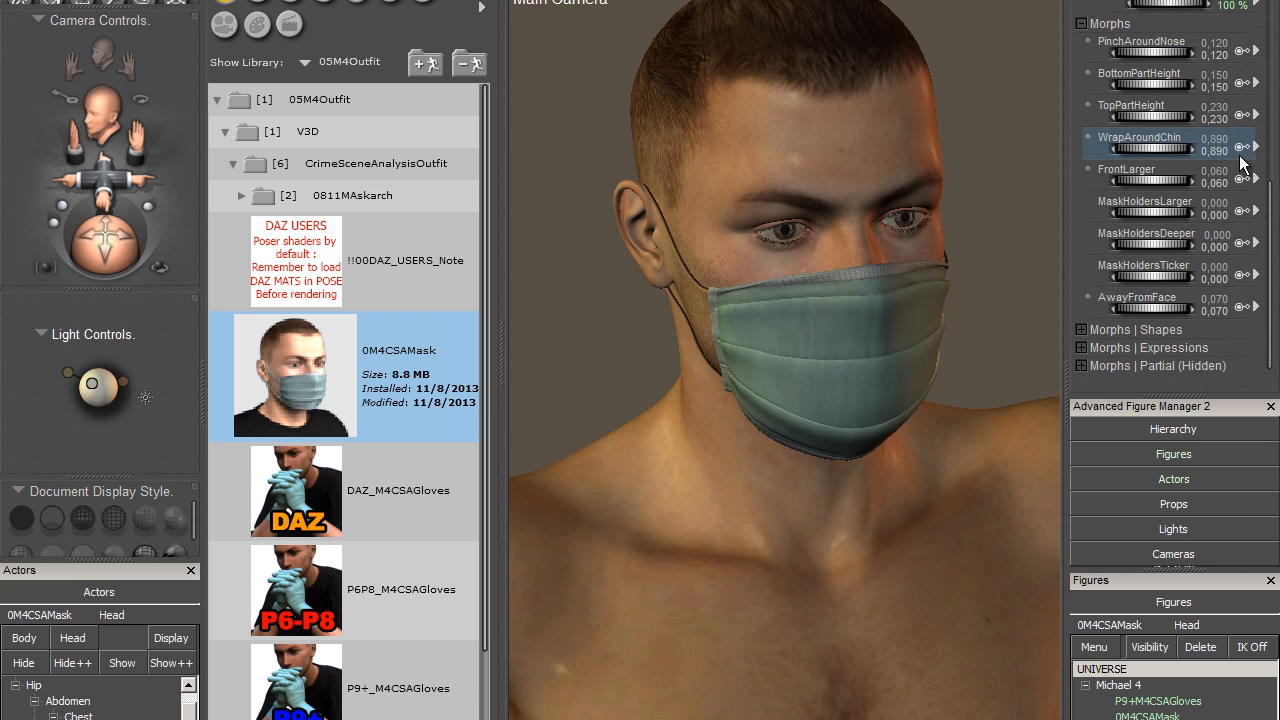
left_click_drag(96, 251, 147, 247)
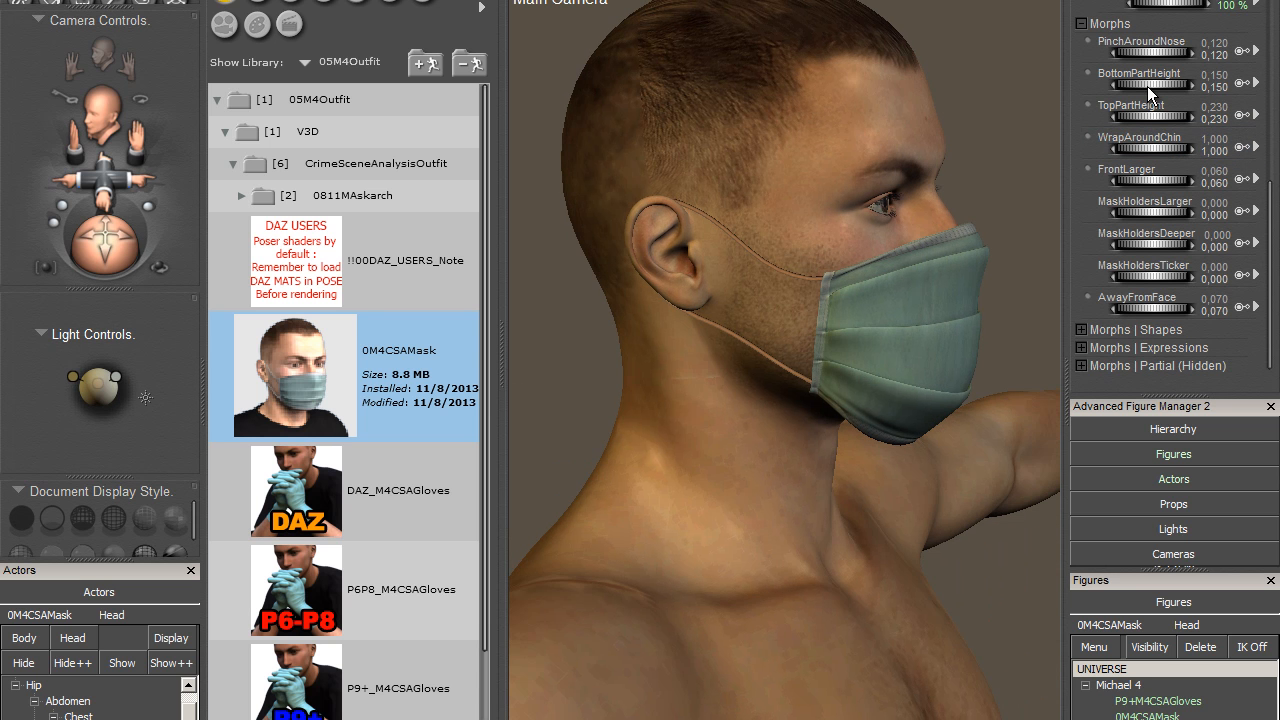
left_click_drag(1147, 86, 1108, 95)
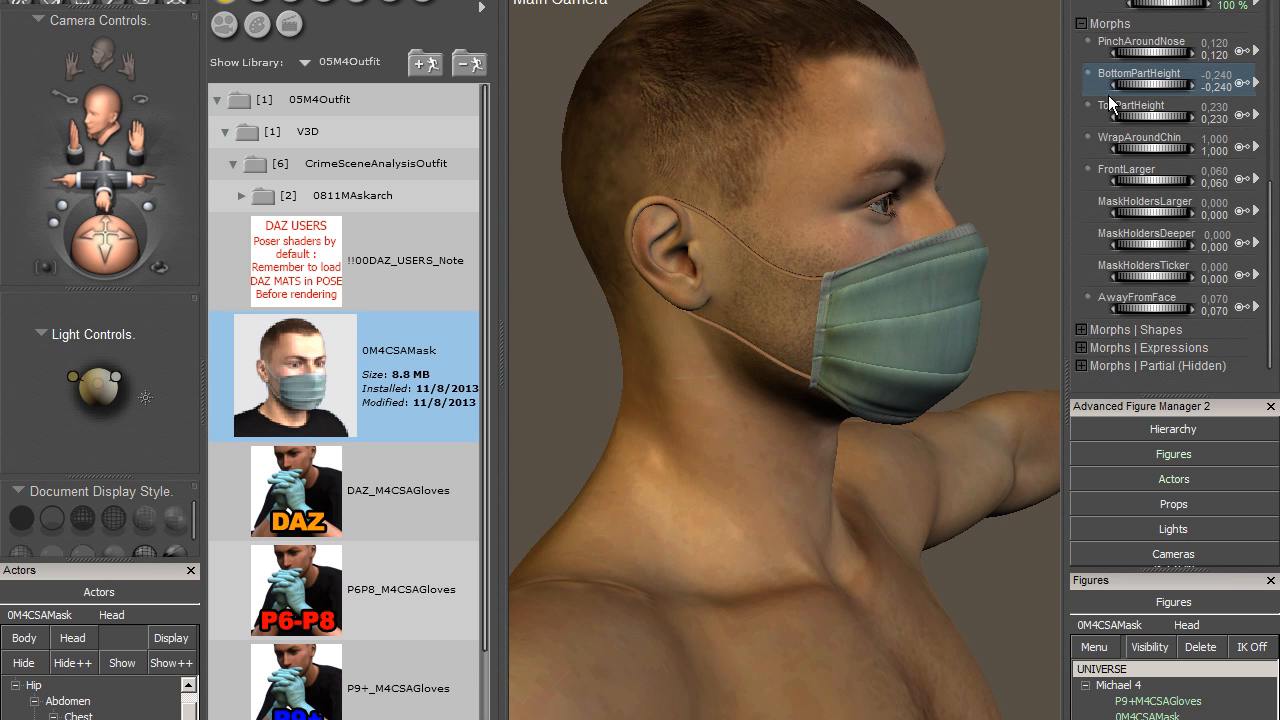
left_click(45, 267)
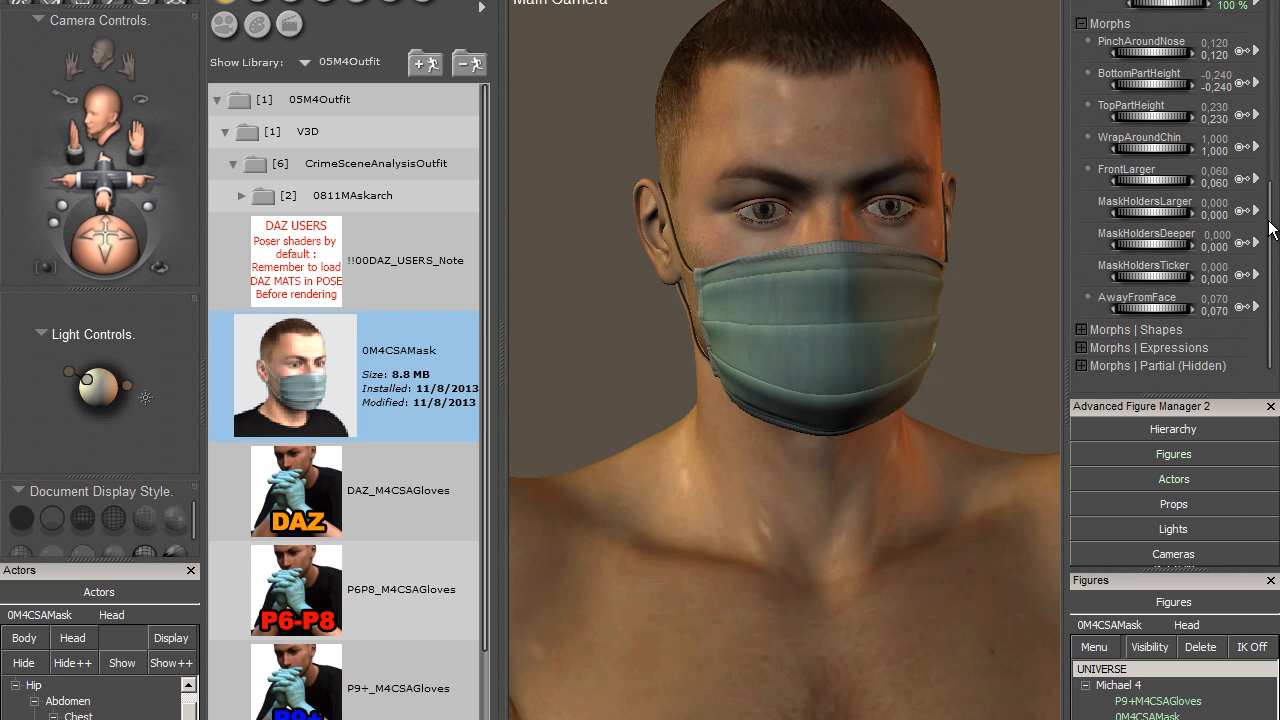
- Pose Michael 4's right shoulder with about -5° Twist, -25° Front-Back and -23° Up-Down rotation
left_click_drag(1270, 229, 1272, 47)
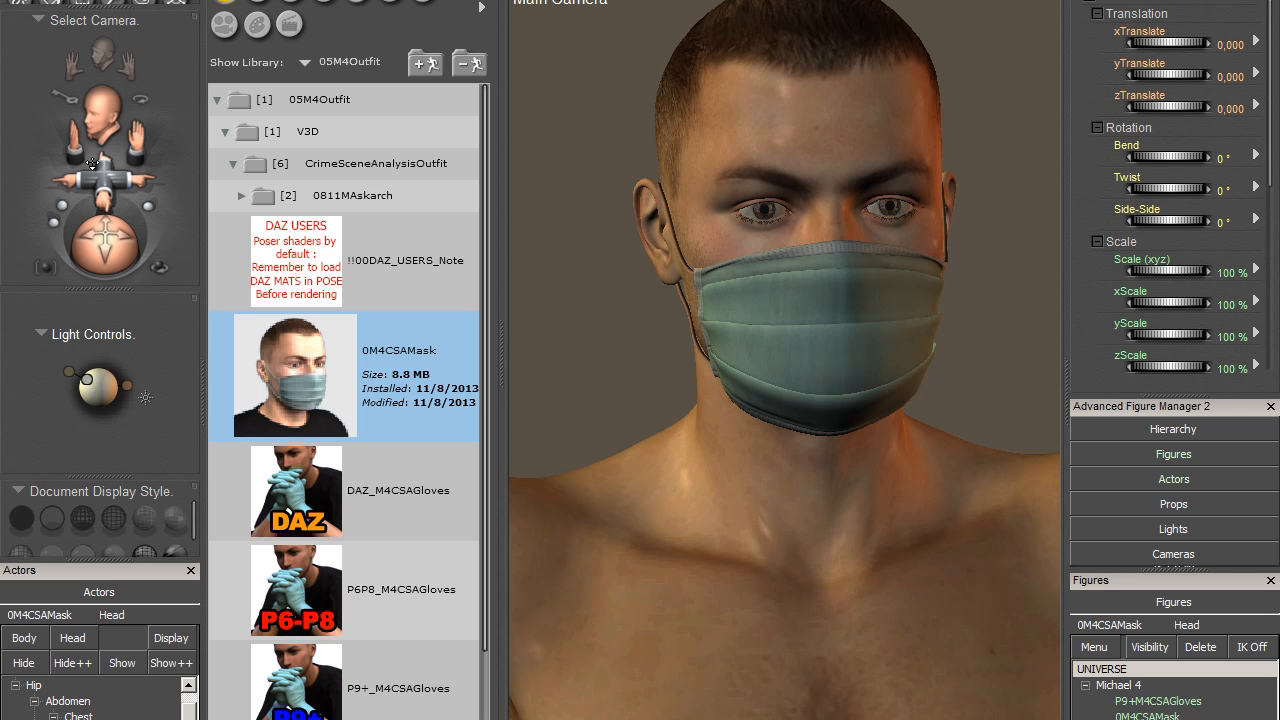
left_click_drag(104, 172, 191, 51)
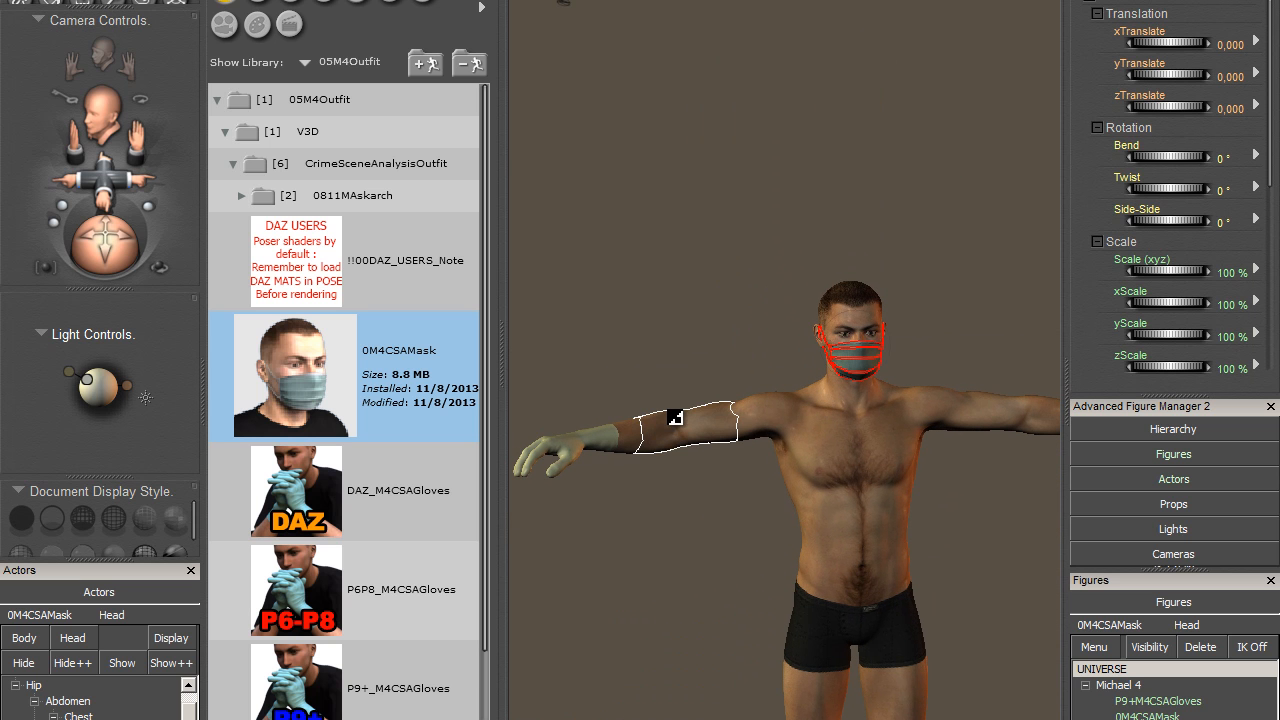
left_click_drag(128, 240, 146, 283)
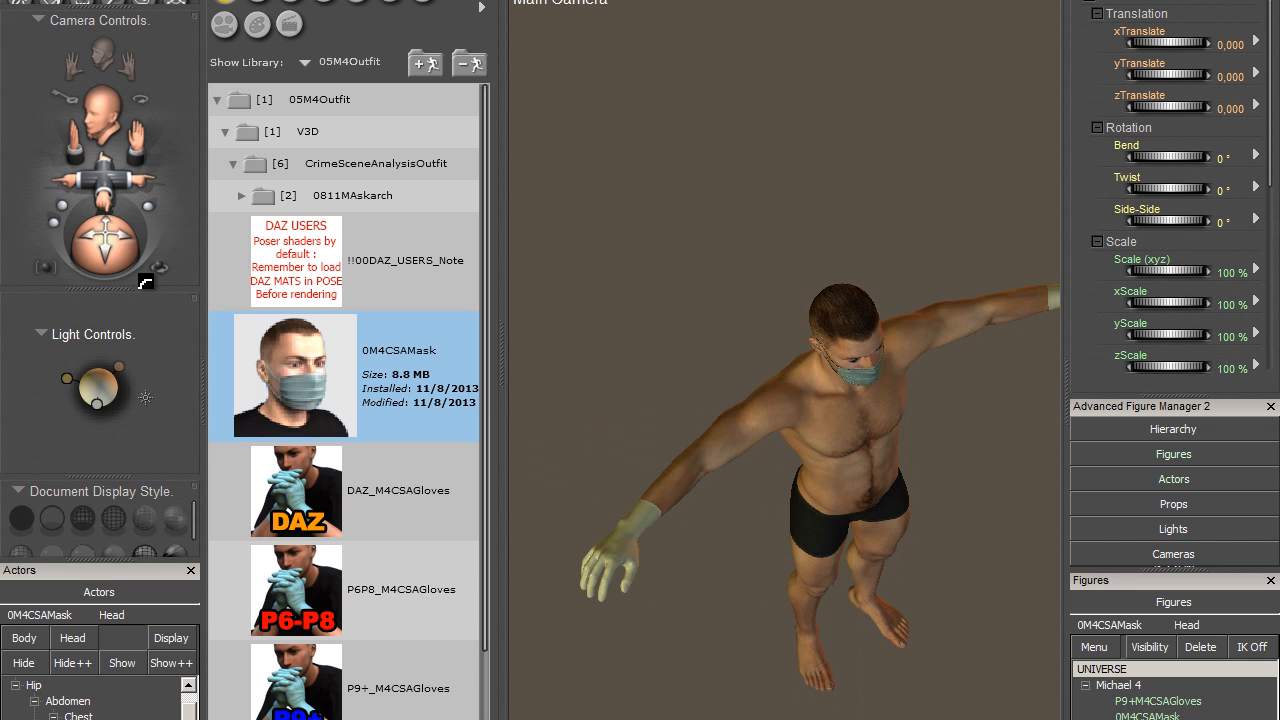
left_click_drag(677, 450, 494, 443)
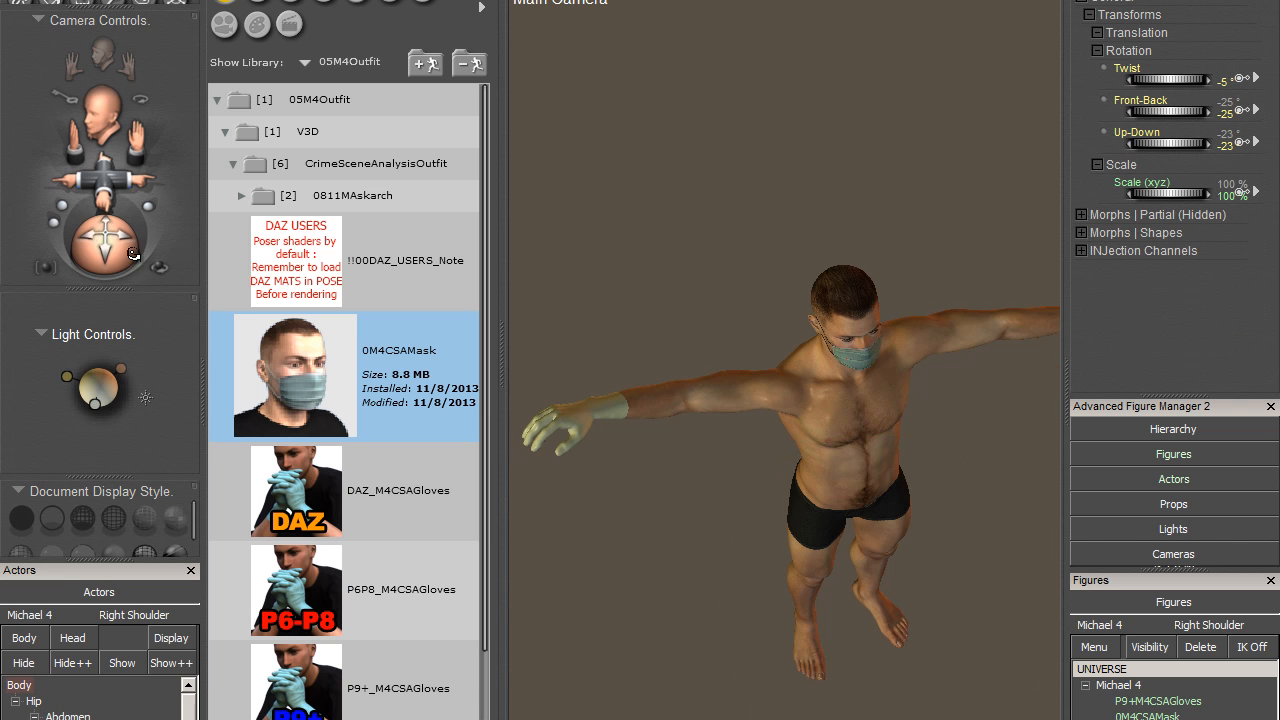
mouse_move(133, 254)
left_mouse_down()
mouse_move(88, 205)
mouse_move(115, 236)
left_mouse_up()
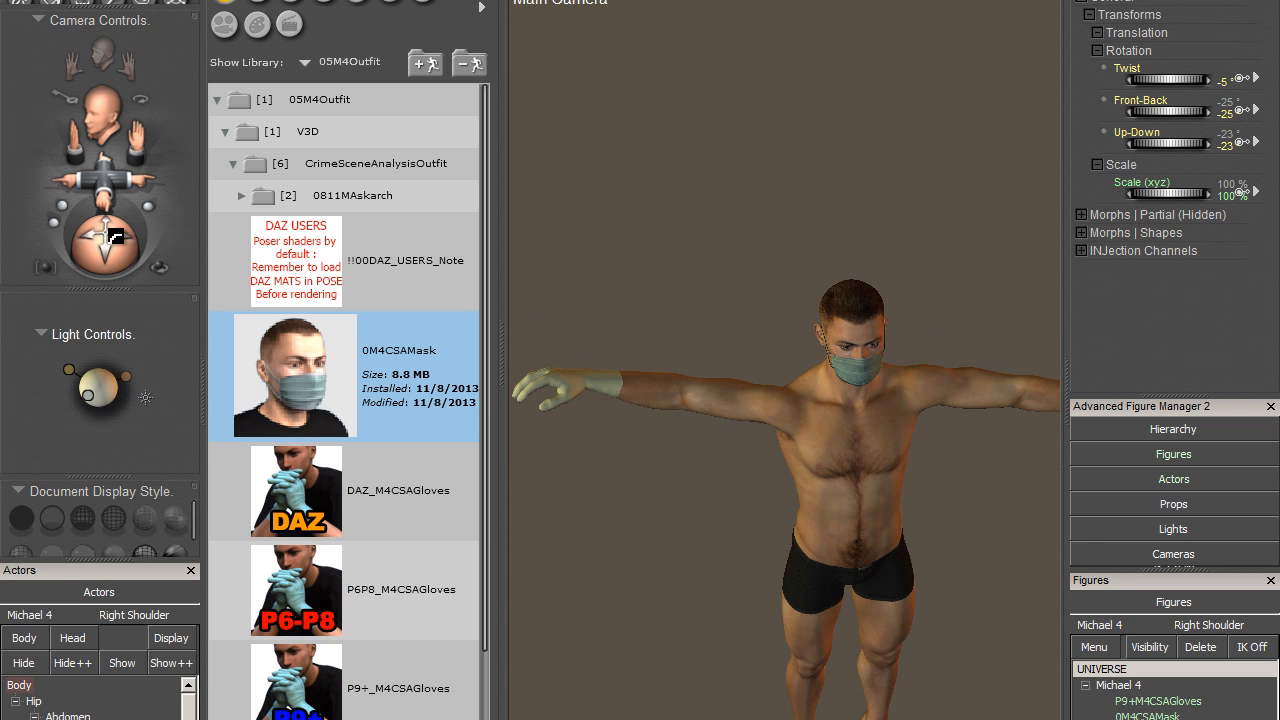